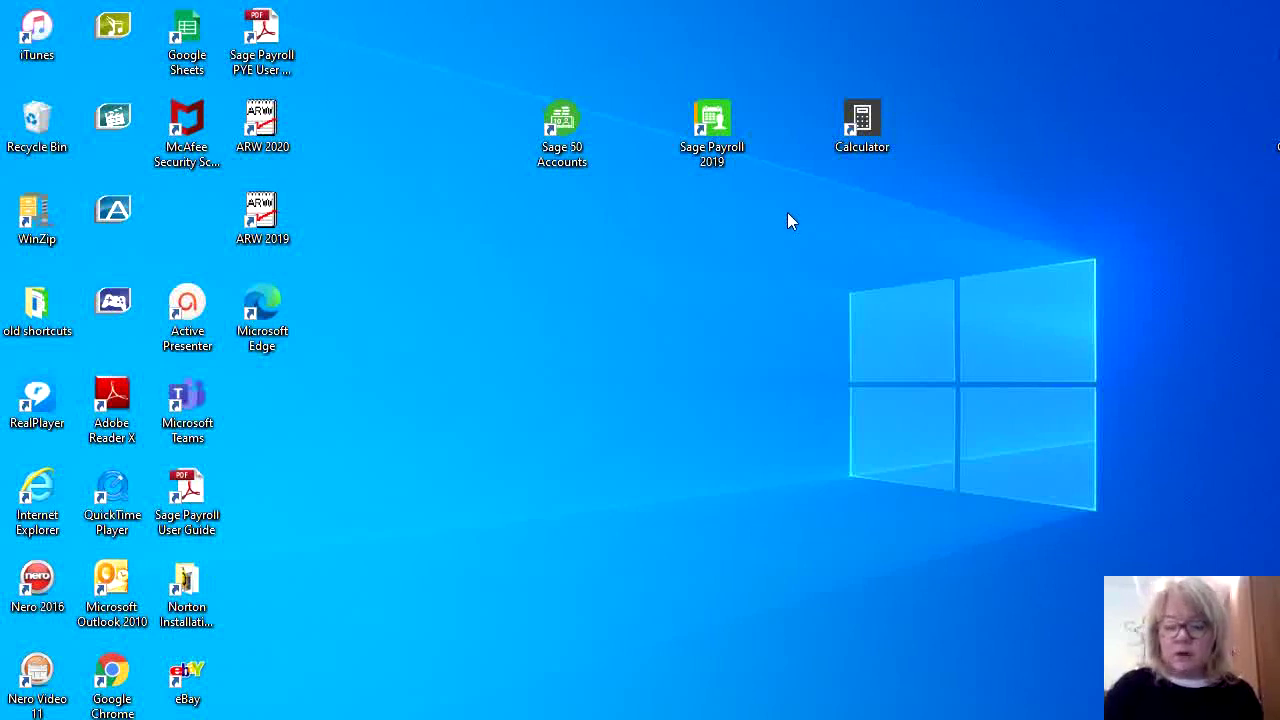
Launch Sage Payroll 2019 and log in to the ATI payroll with the user name and password
double_click(733, 170)
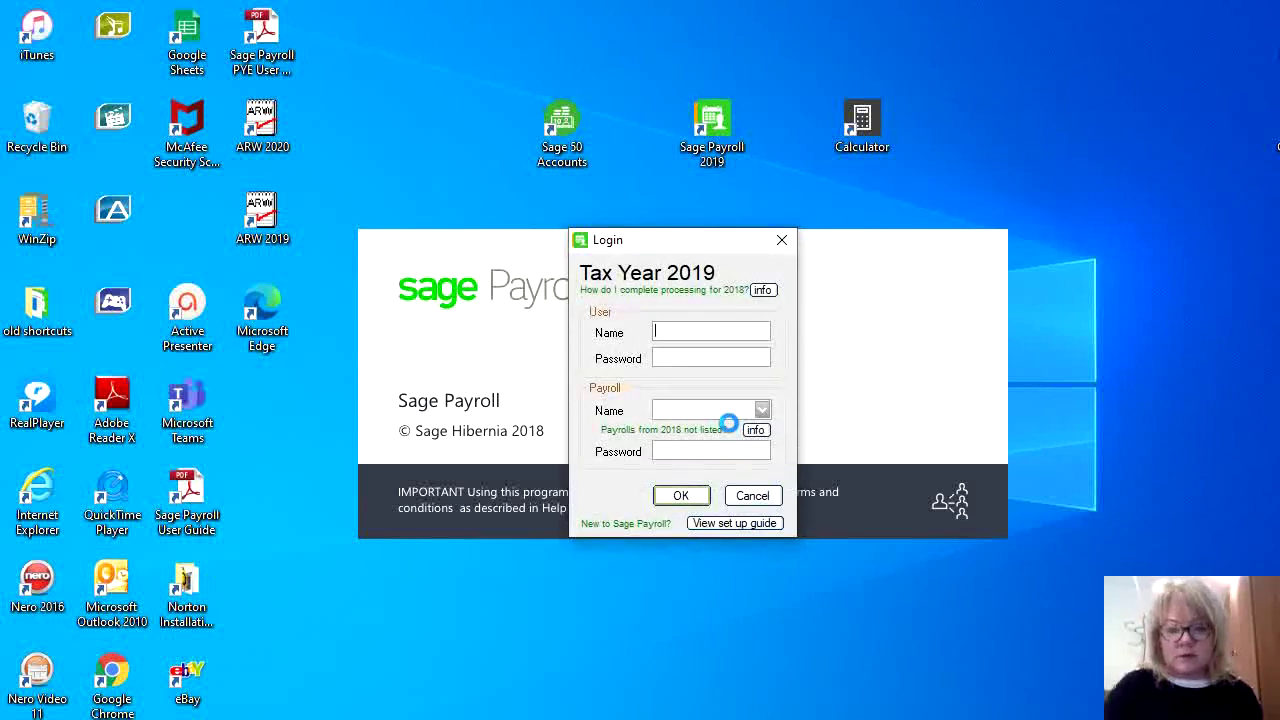
text(USER1)
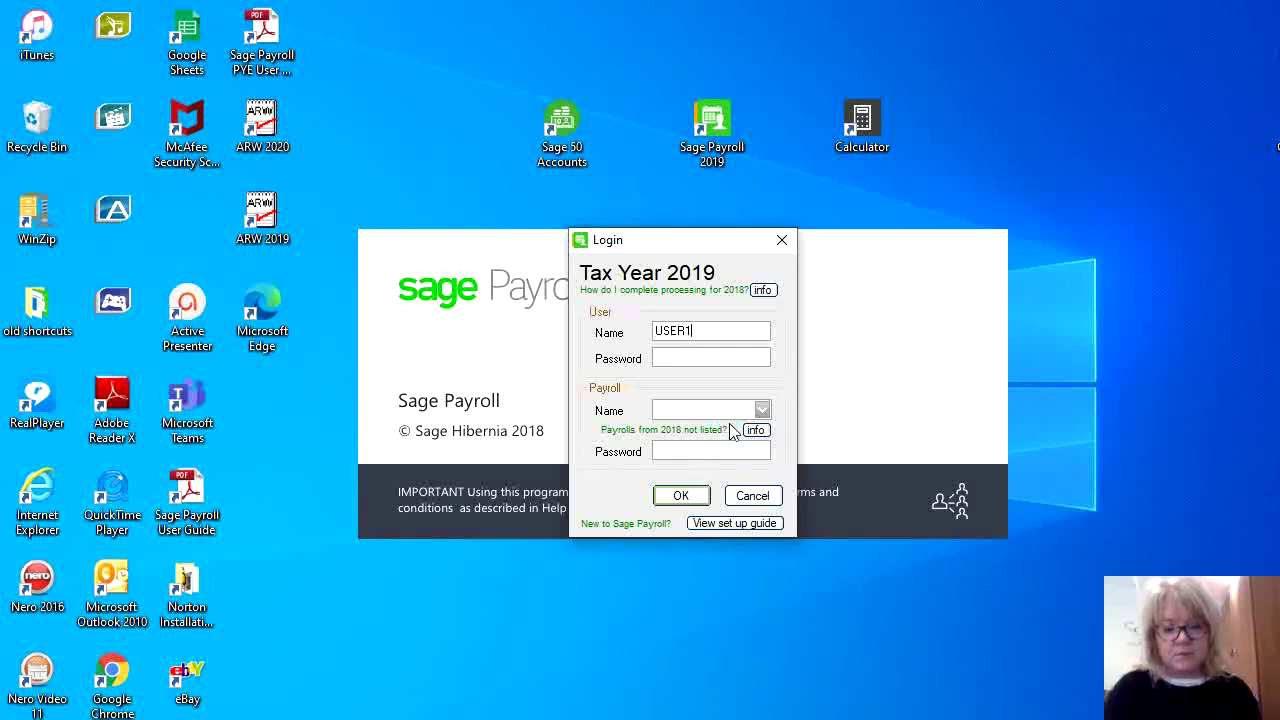
key(Tab)
text(1234)
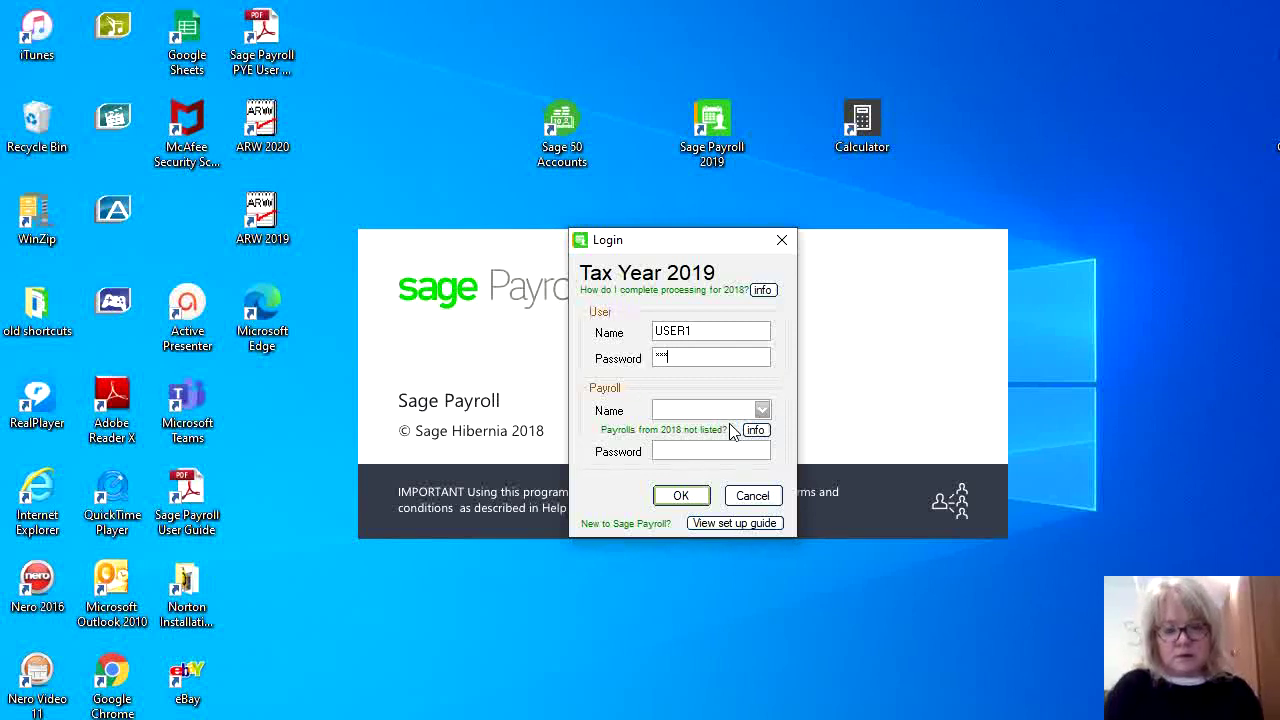
key(Tab)
text(ATI)
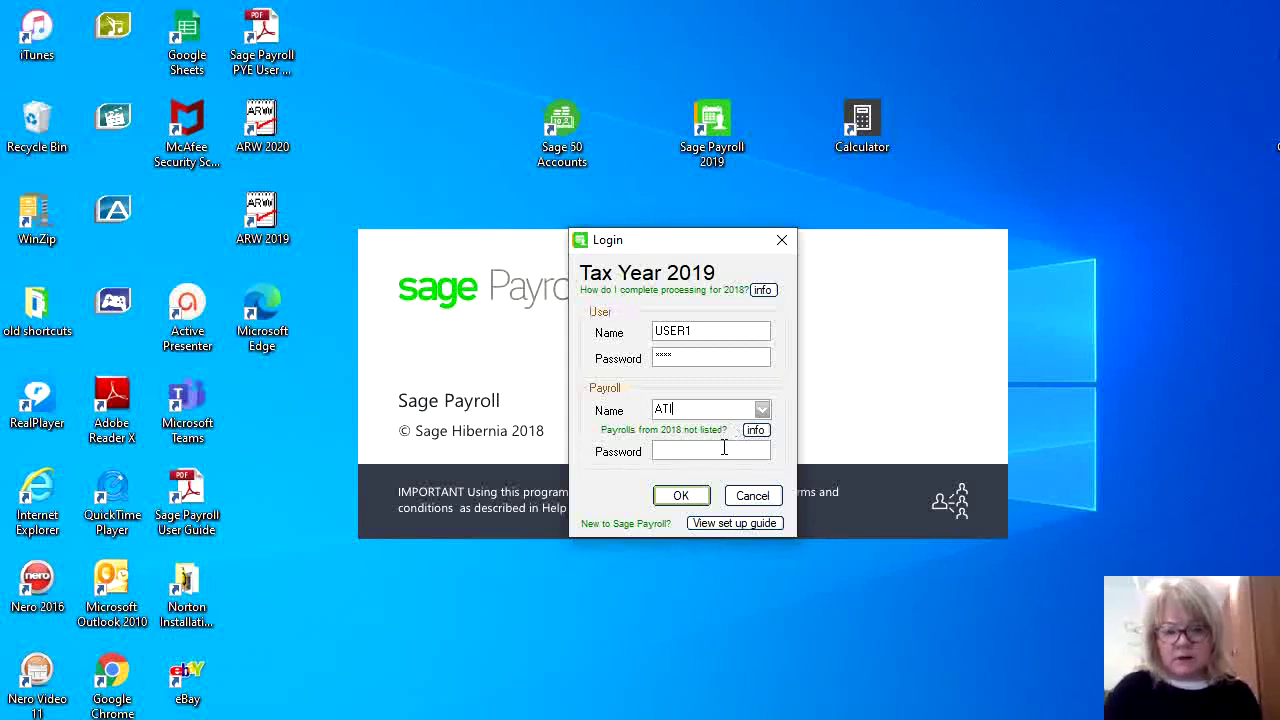
click(681, 497)
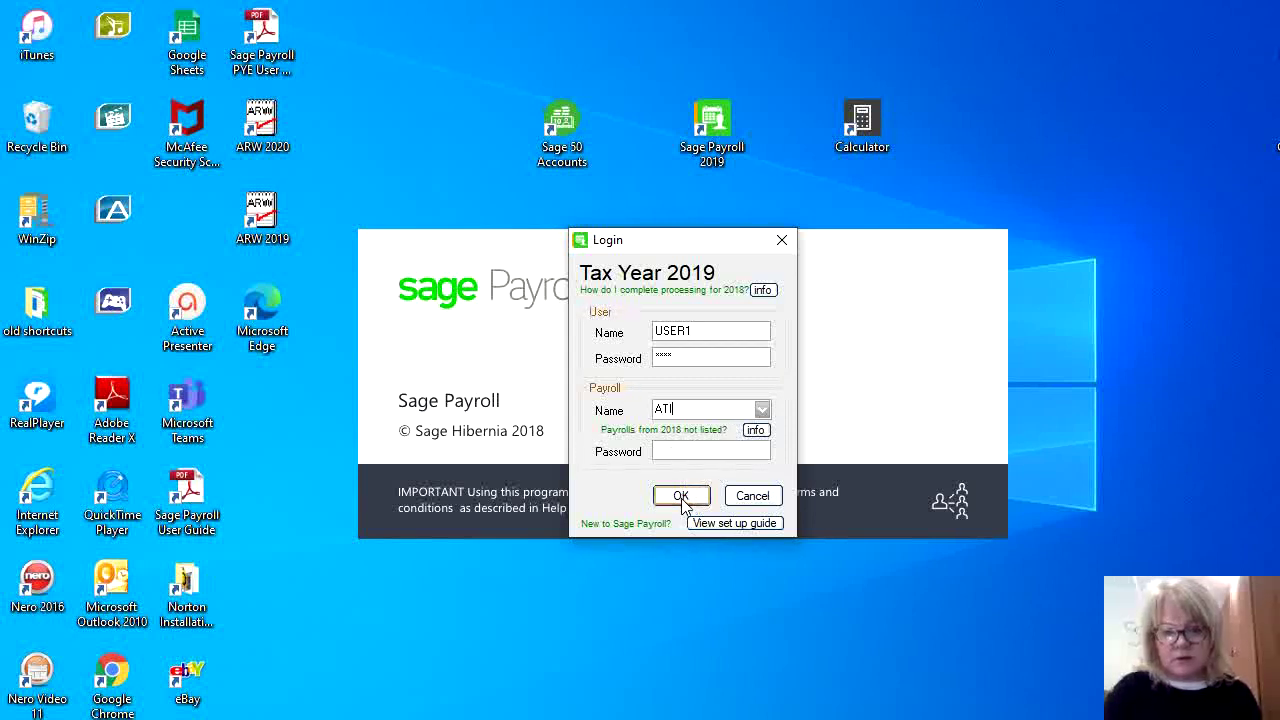
click(682, 497)
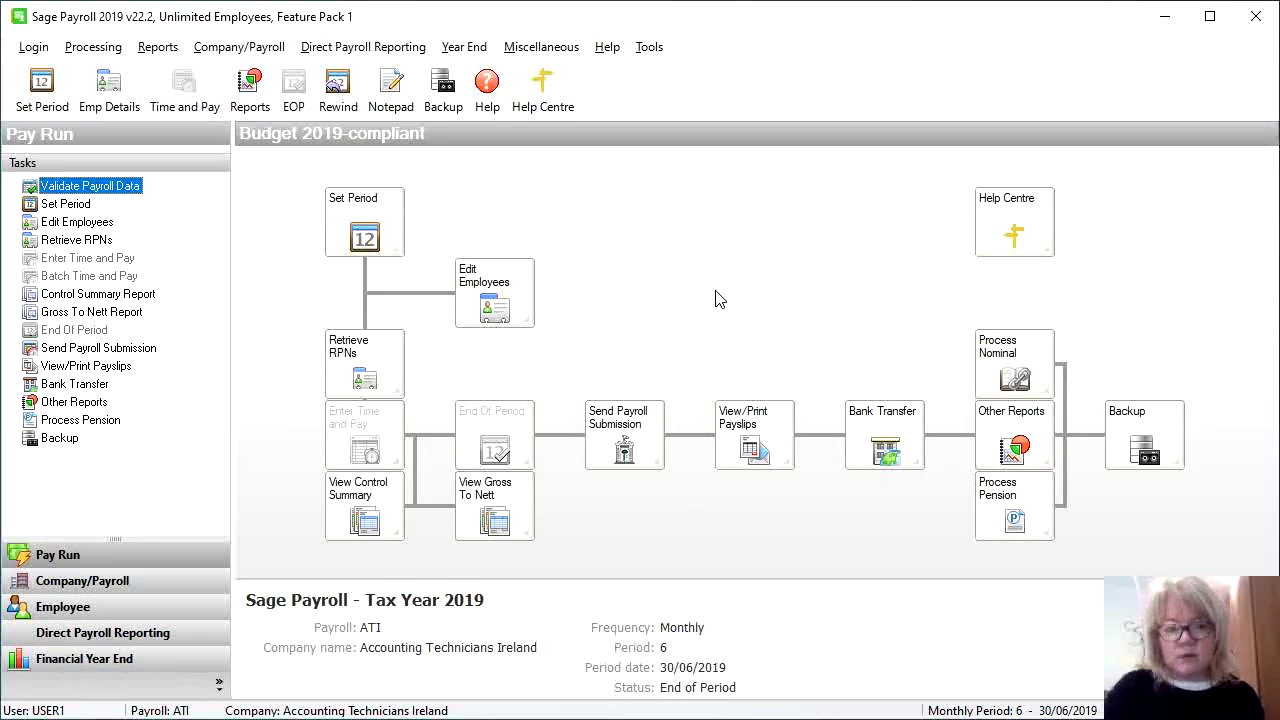
Restore the ATI payroll from the period 6 backup in IAS 2020 > Data Set 2 > Payroll
click(522, 58)
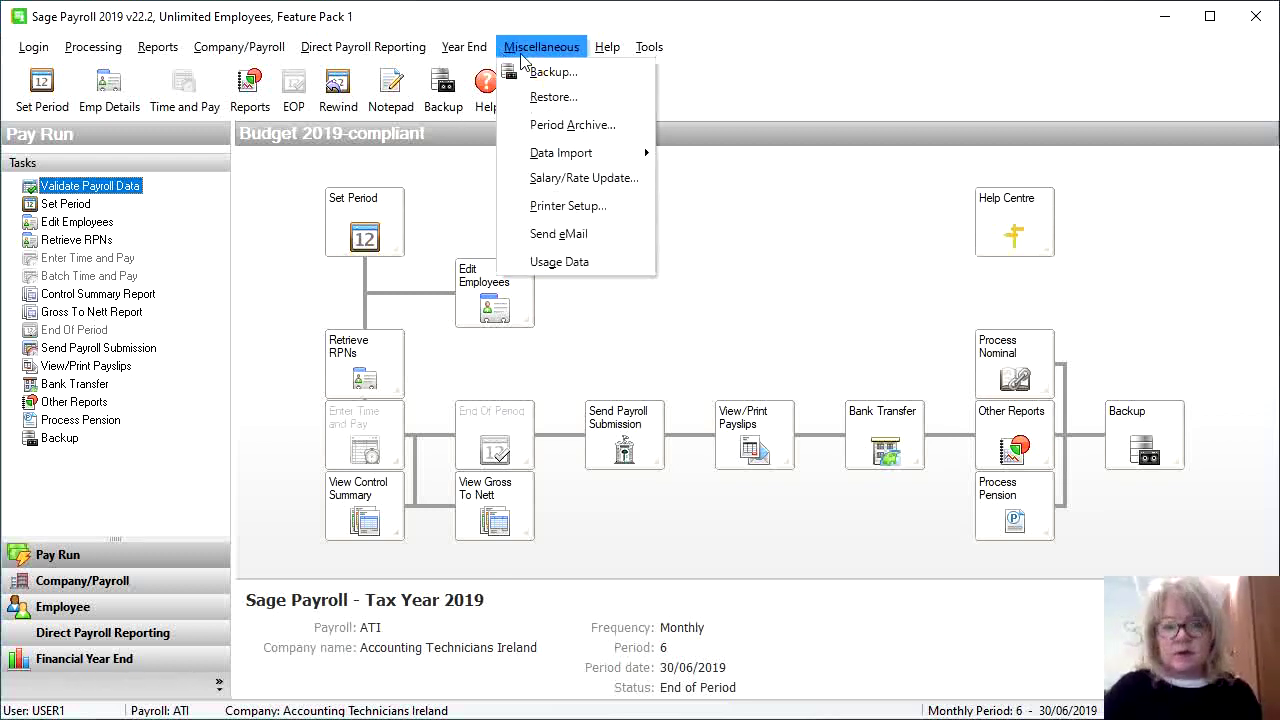
click(534, 97)
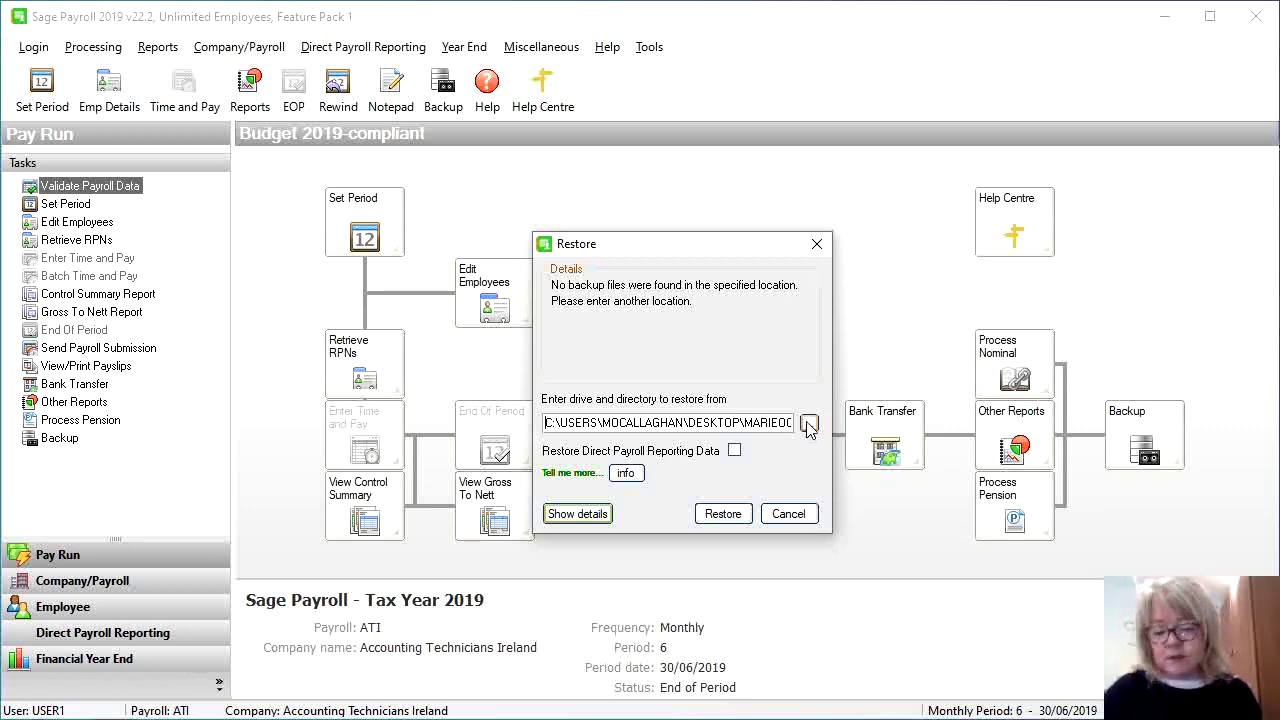
click(808, 424)
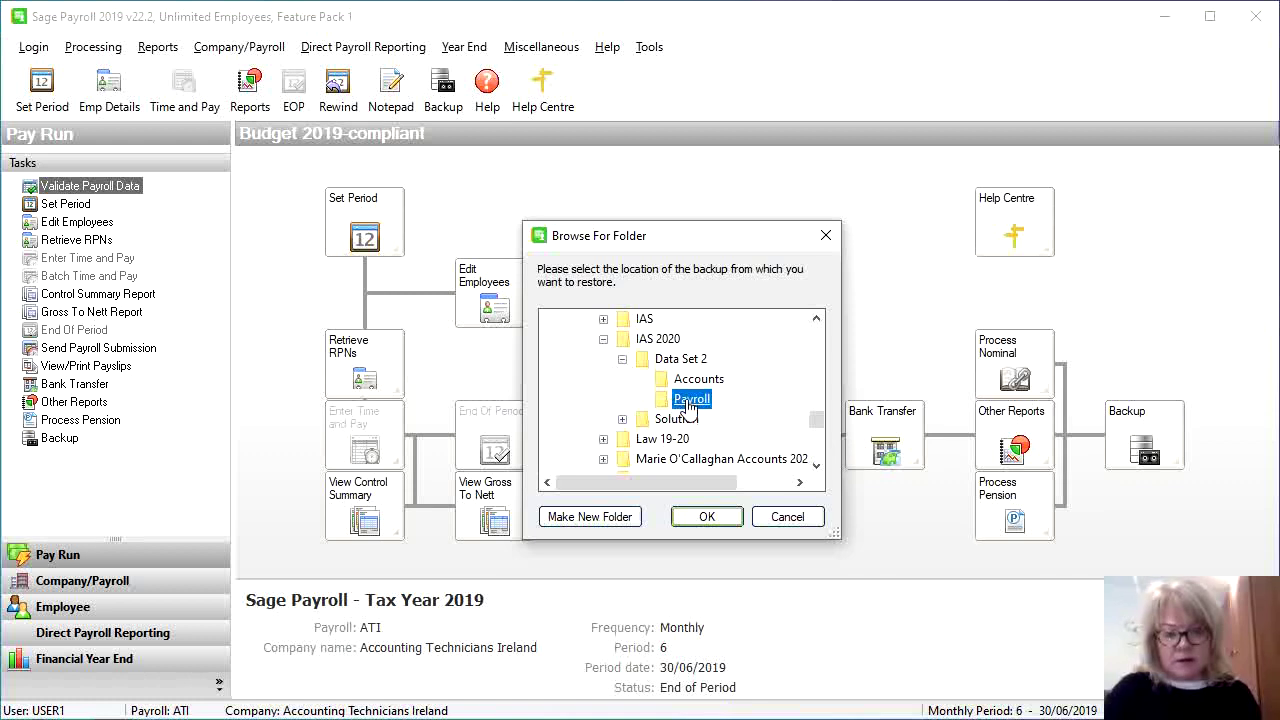
click(708, 517)
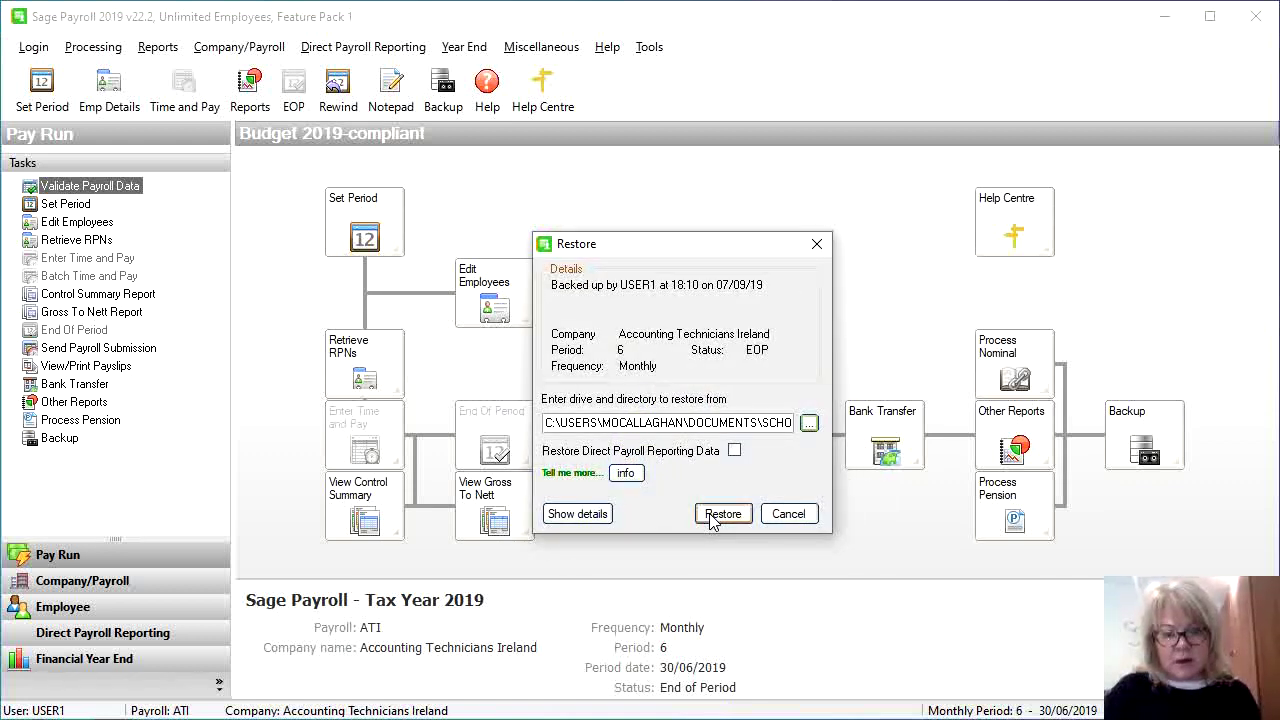
click(720, 514)
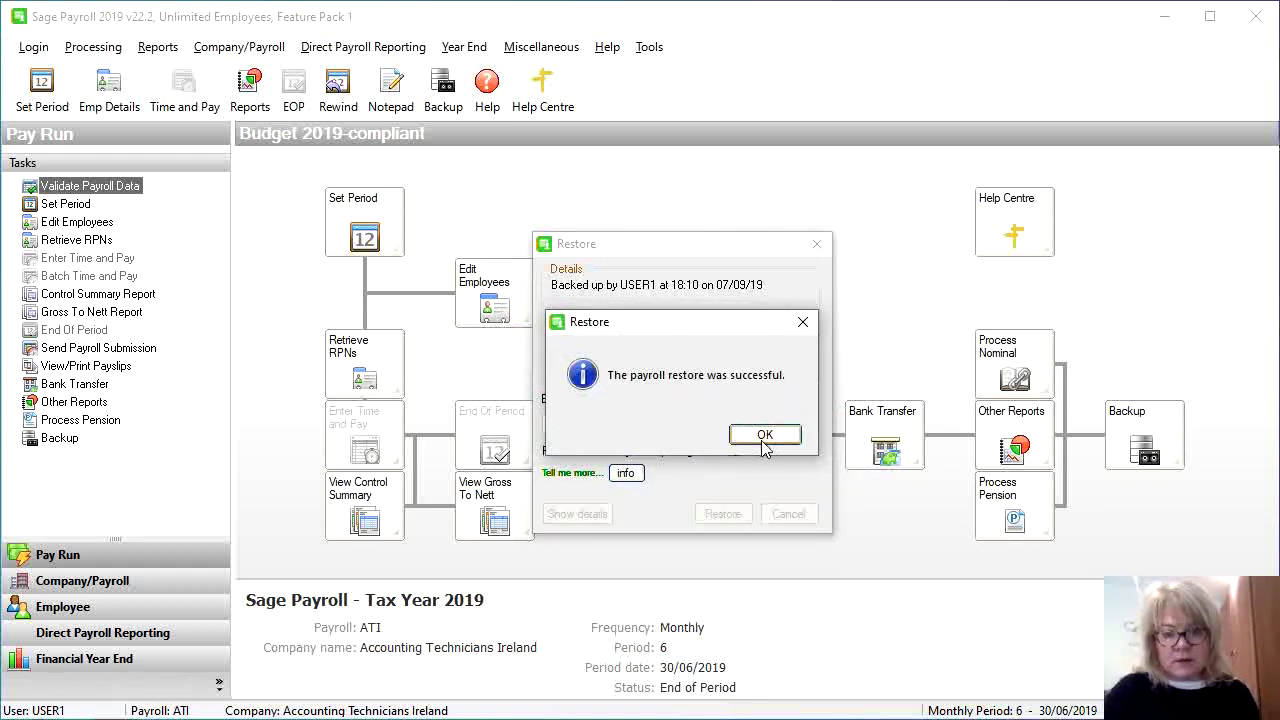
click(765, 436)
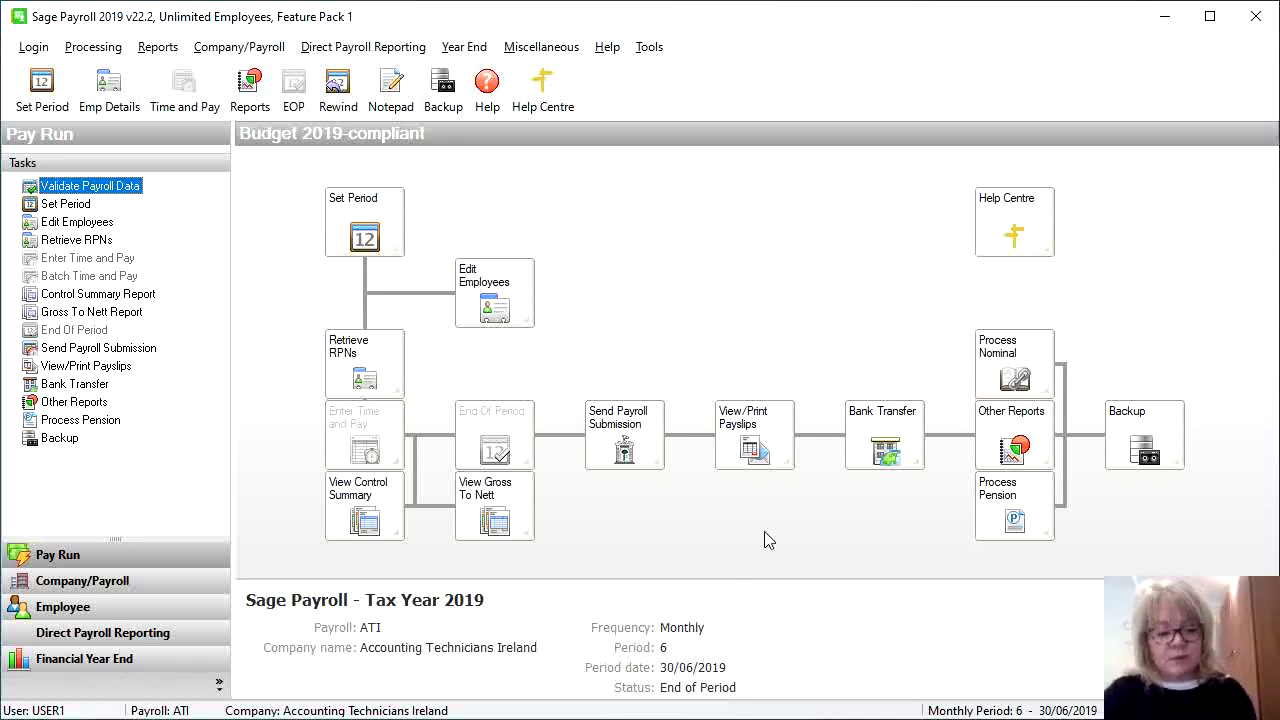
Type a narrative into the Accounting Technicians Ireland Company Details and save them
key(End)
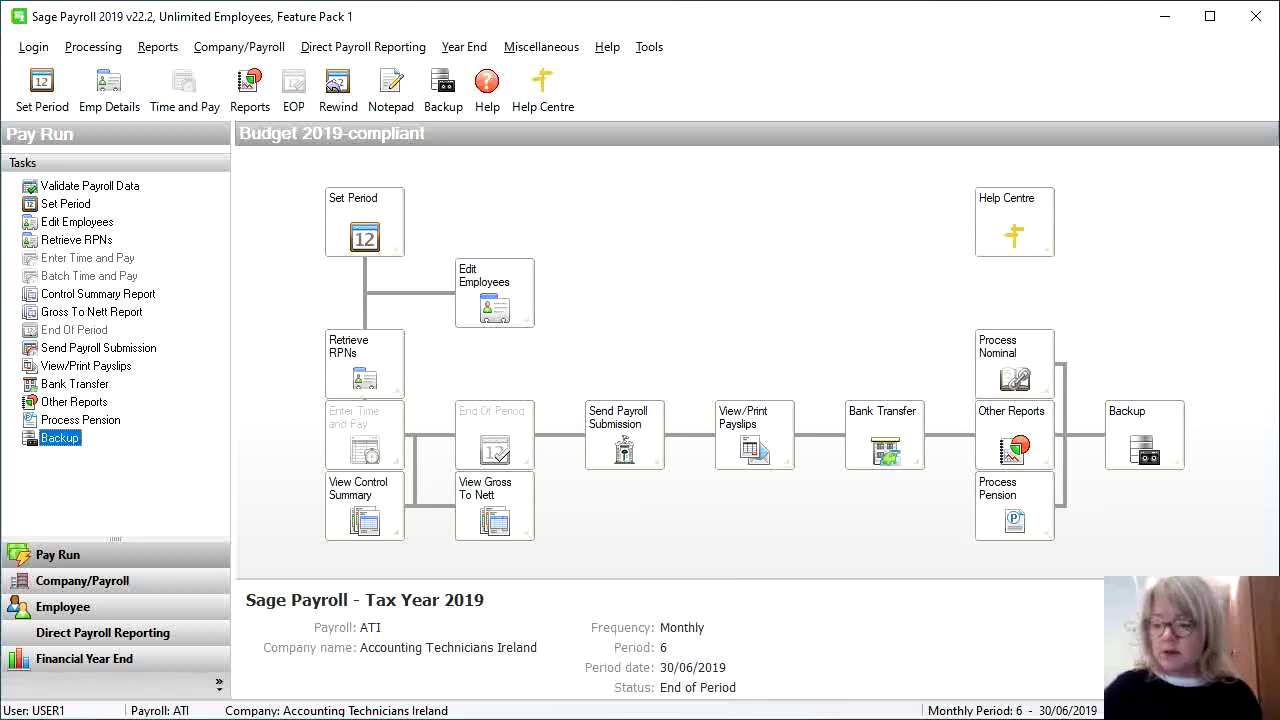
click(239, 50)
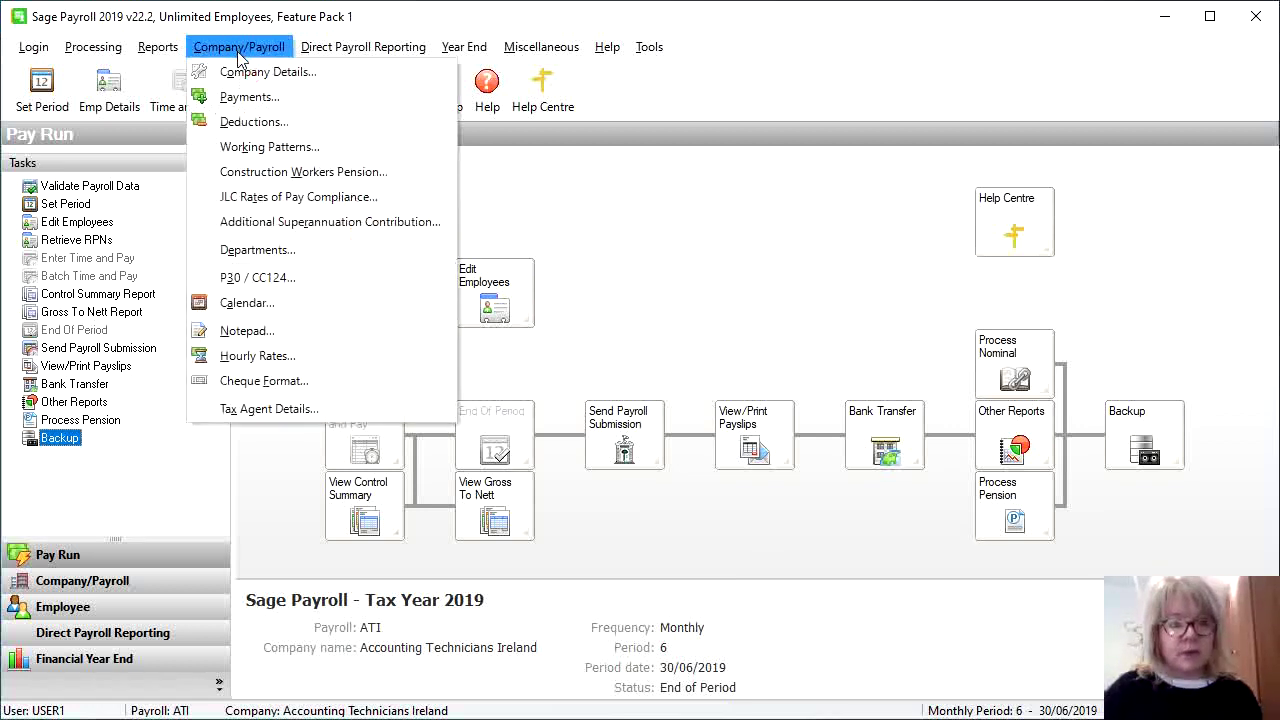
click(240, 78)
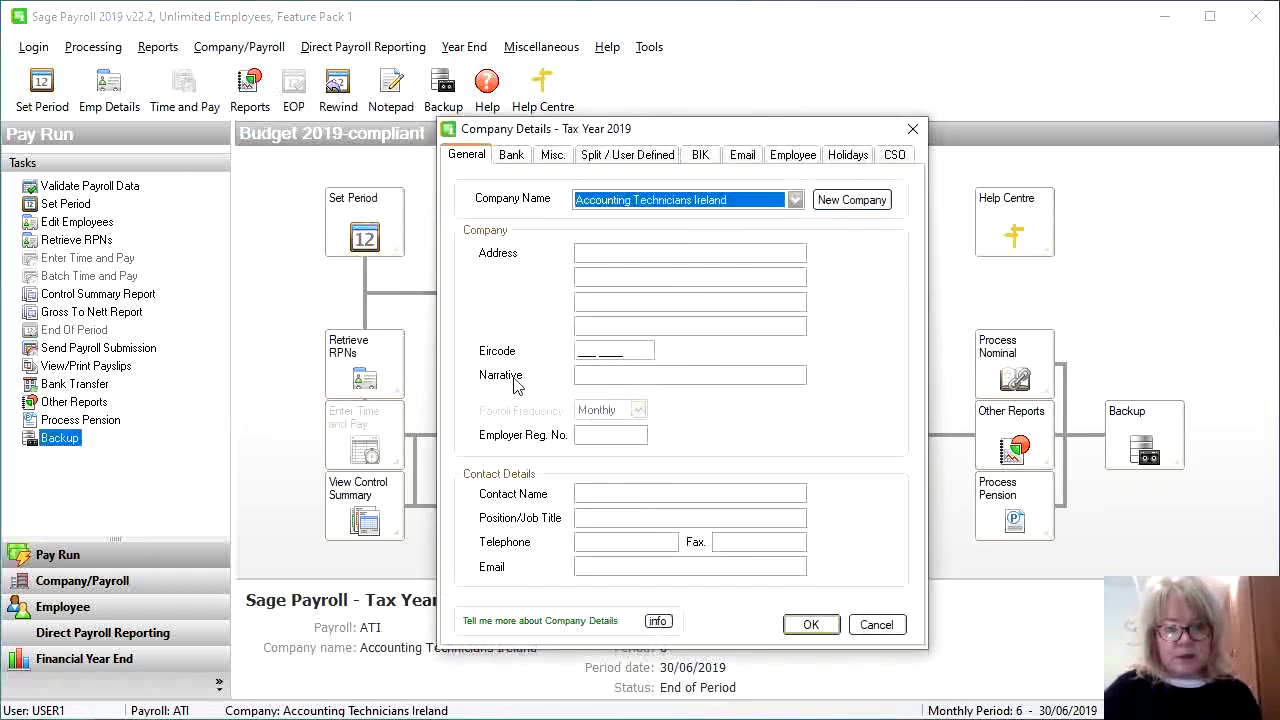
click(590, 378)
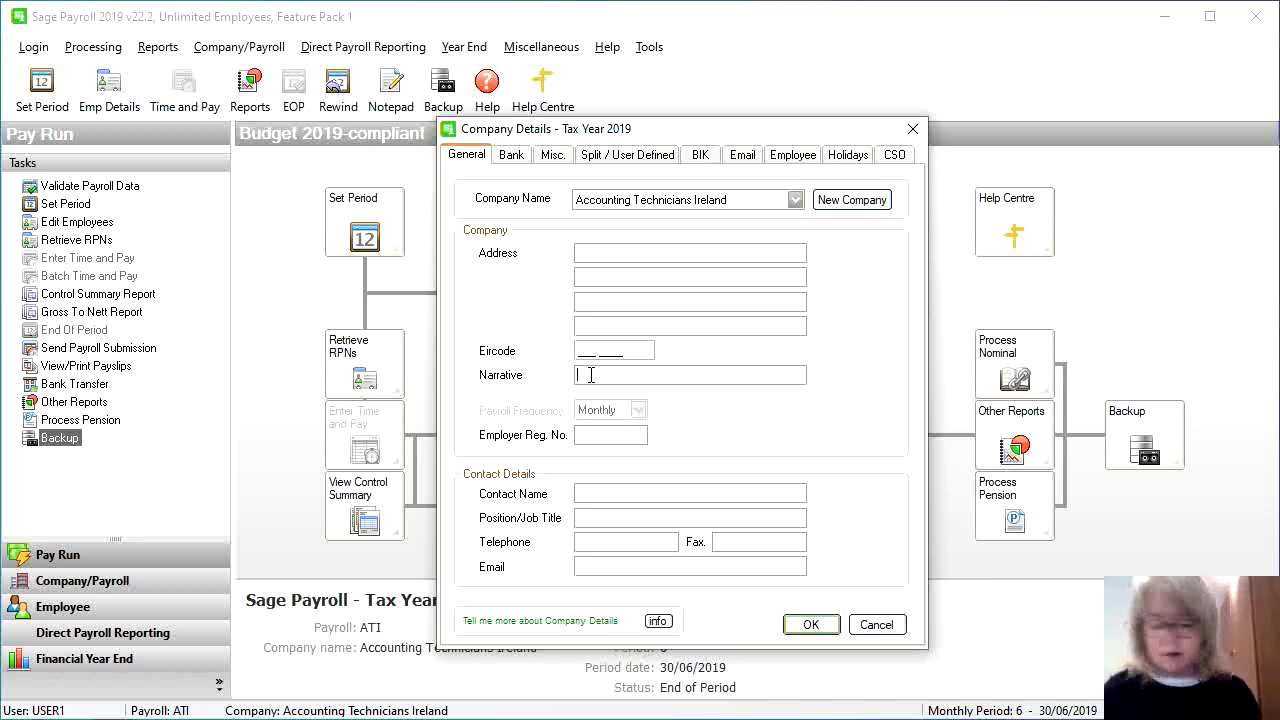
text(XXXXXXX)
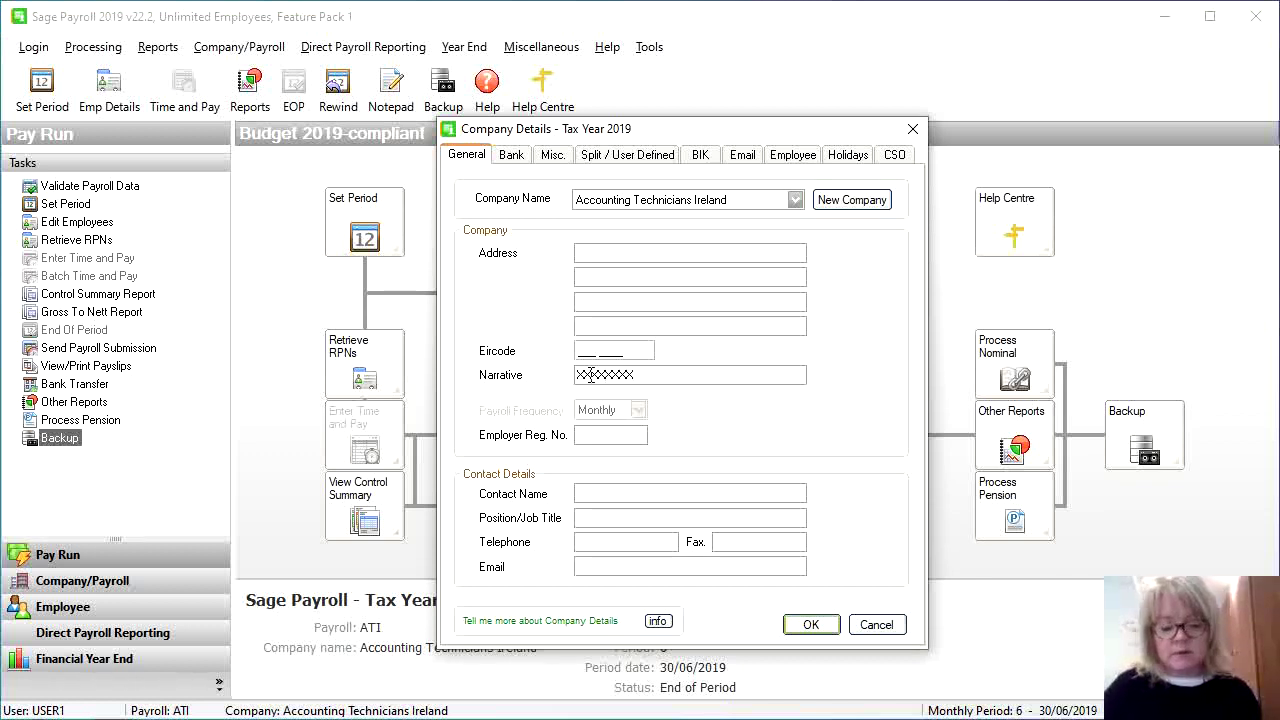
text(MOC)
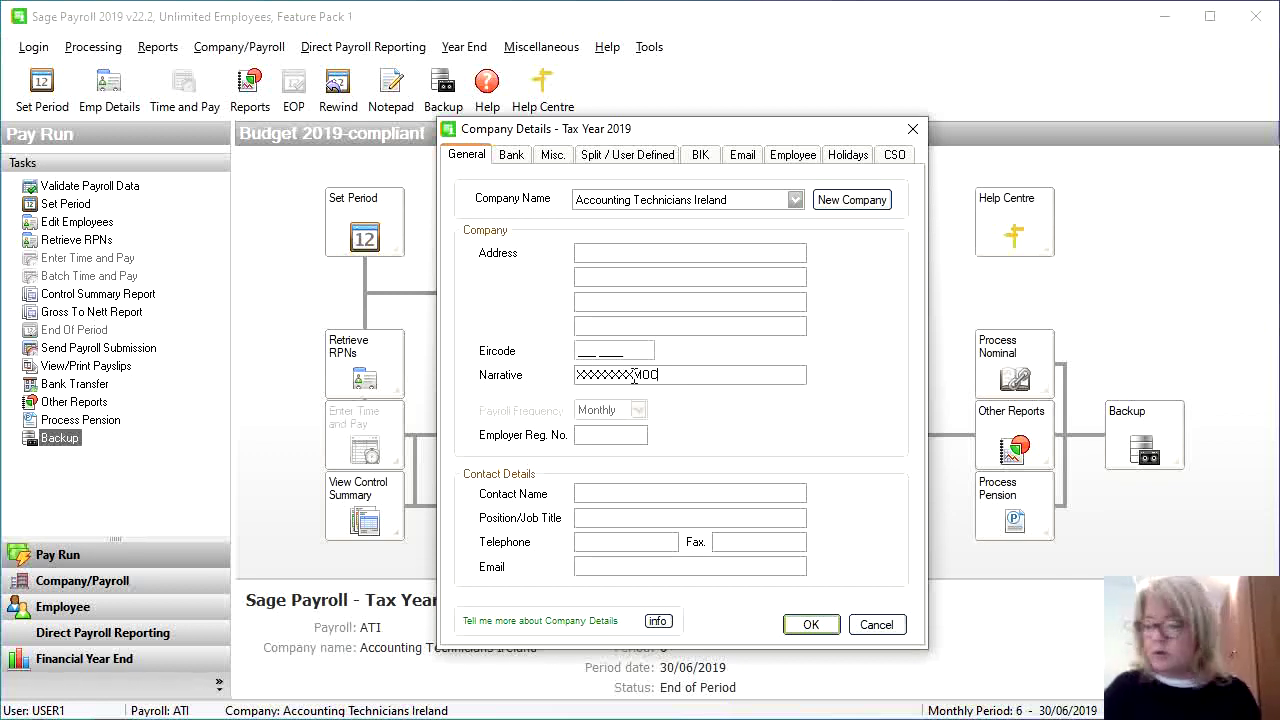
click(810, 625)
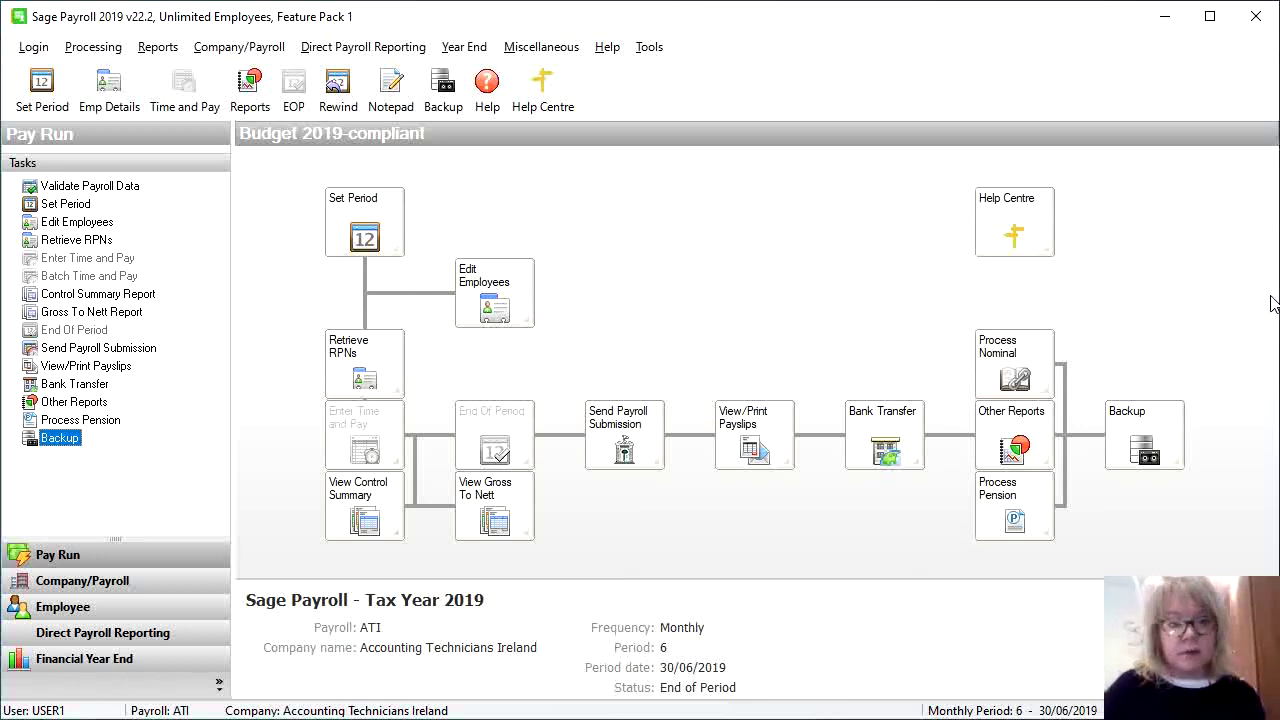
Set the new period to process to 7, dated 31/07/2019, and confirm
click(358, 233)
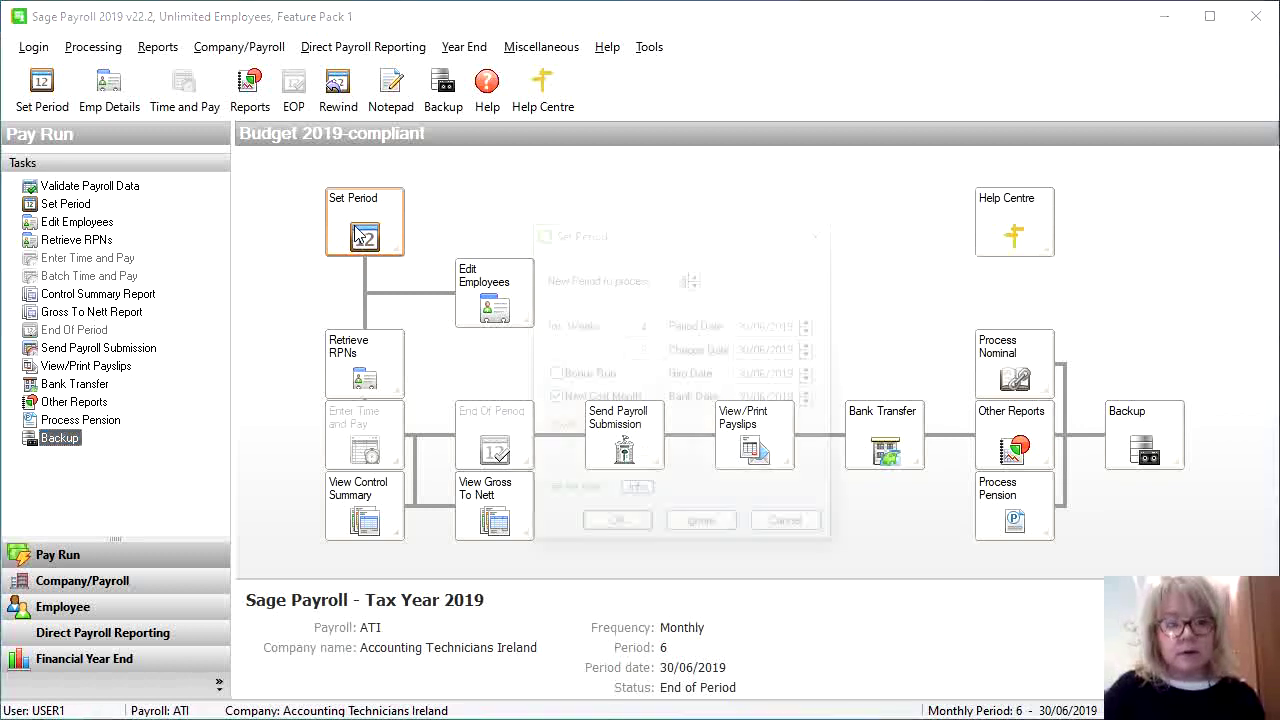
click(696, 274)
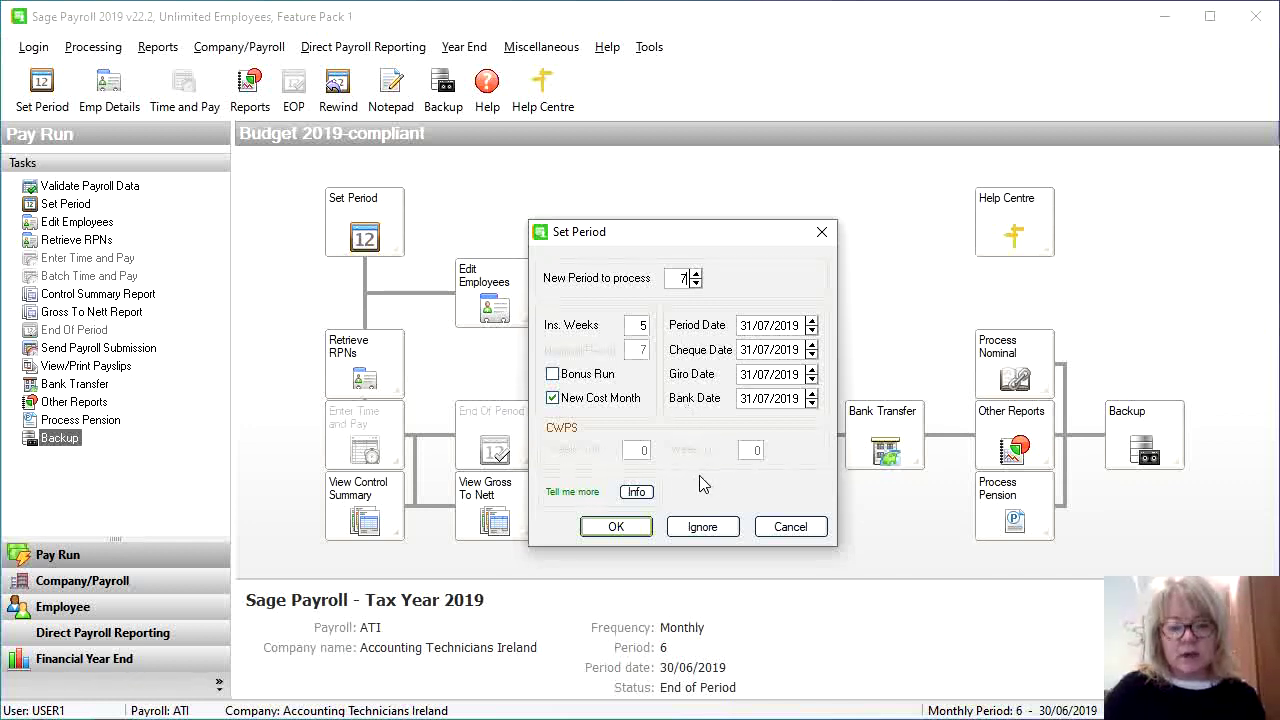
click(630, 535)
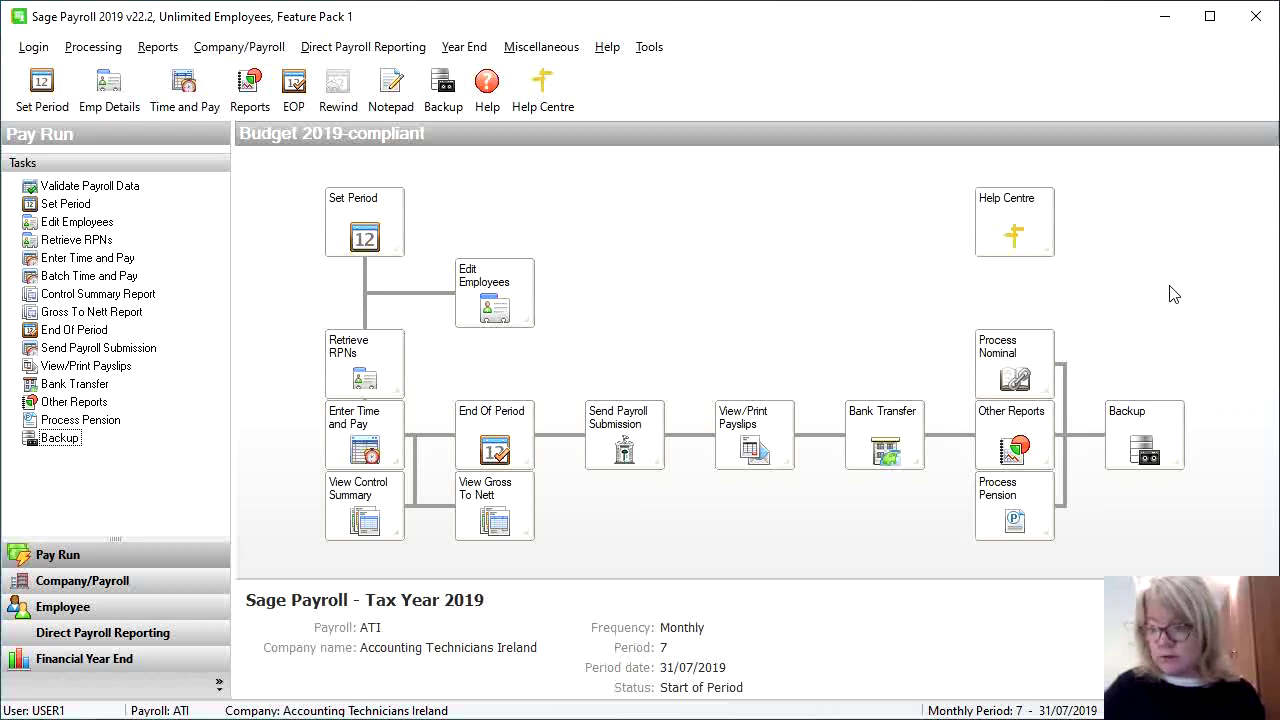
Start new employee record 0006 and enter the employee's first name and surname
click(500, 313)
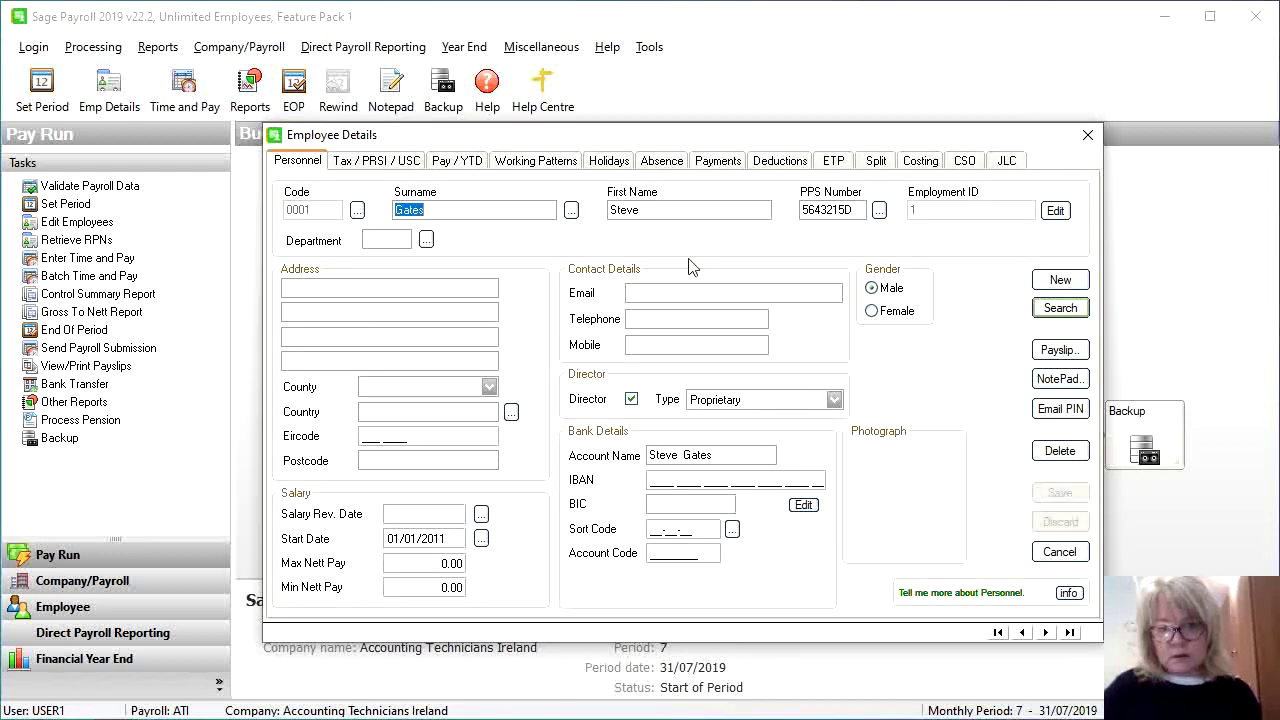
click(1045, 282)
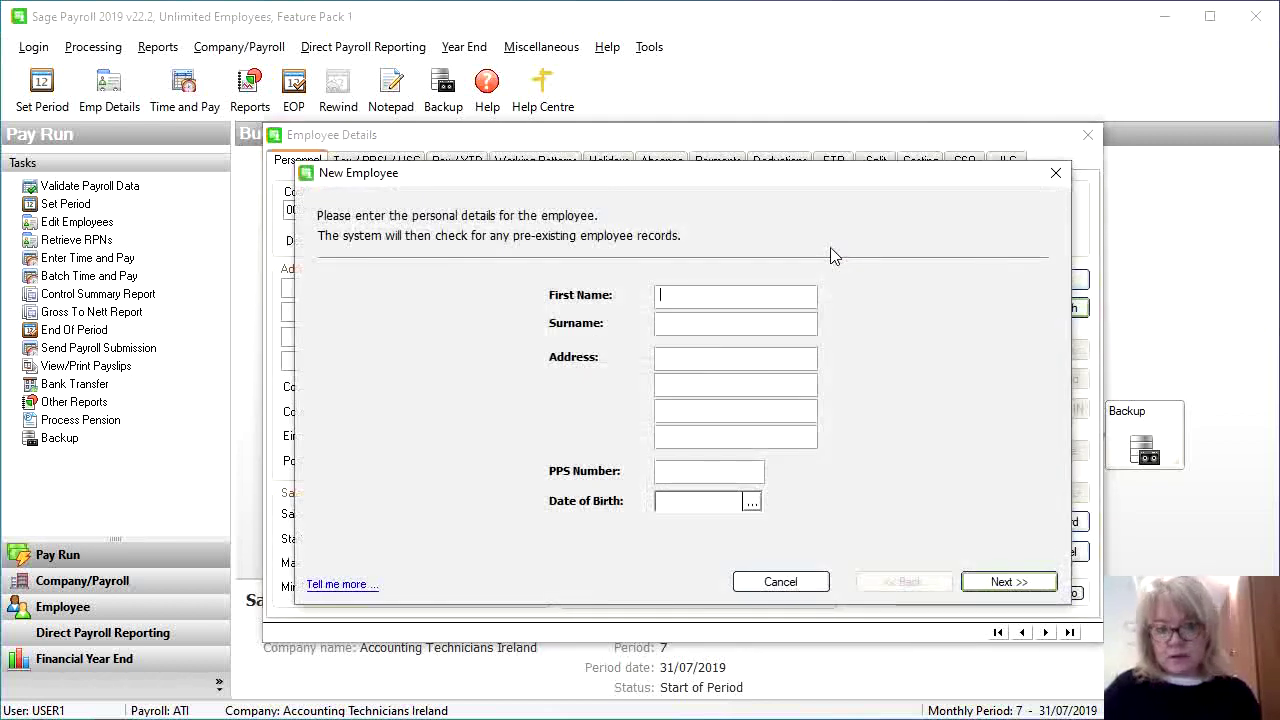
text(xxxxxx)
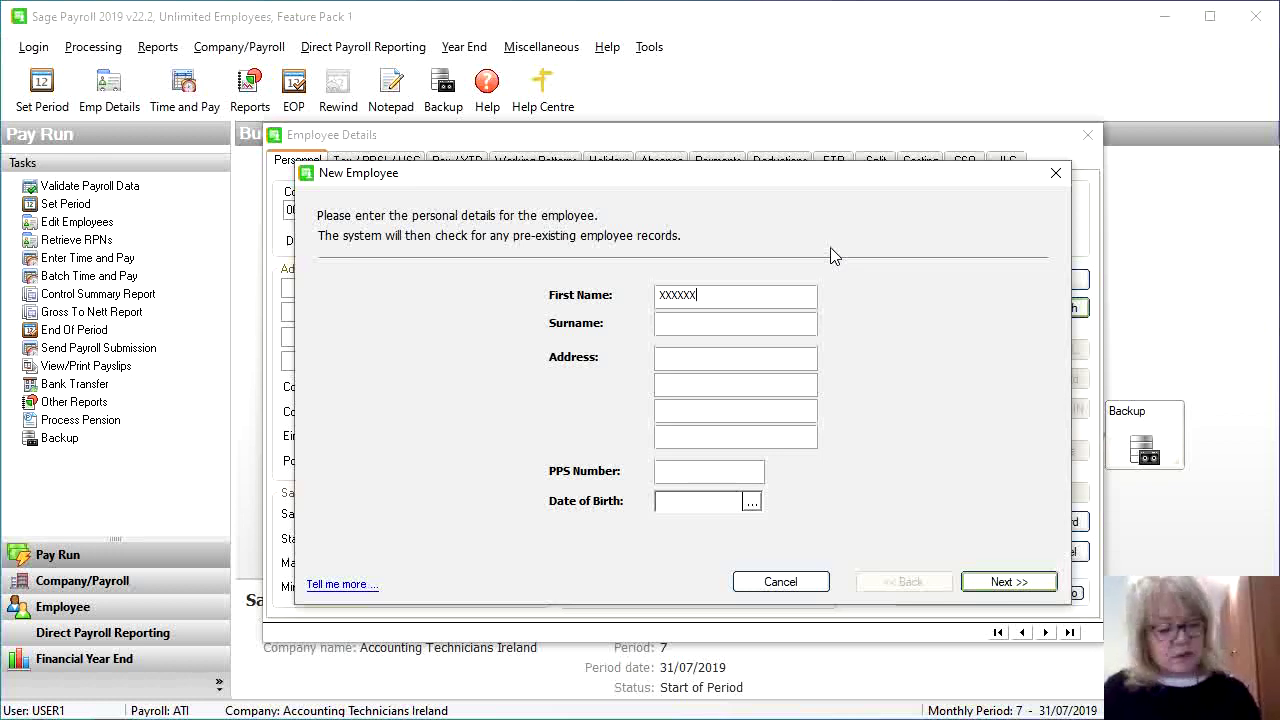
text(Student)
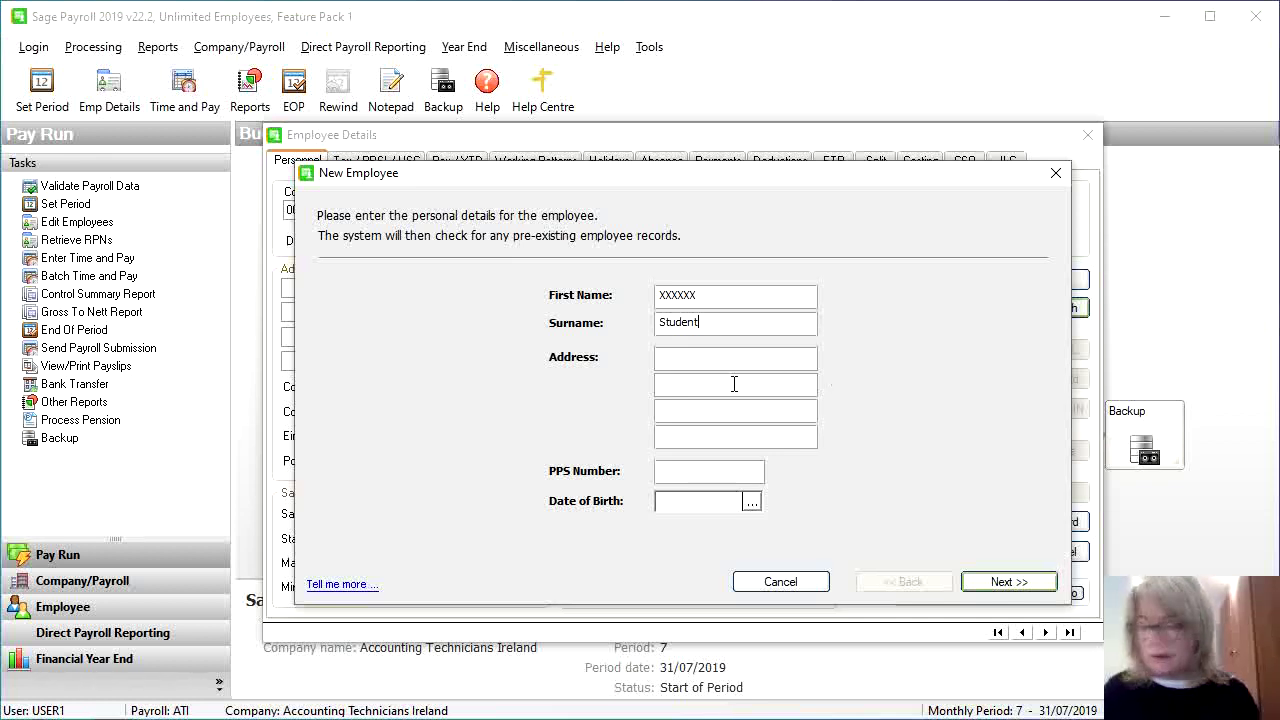
Enter the employee's PPS number and date of birth, then continue to the full record
click(688, 477)
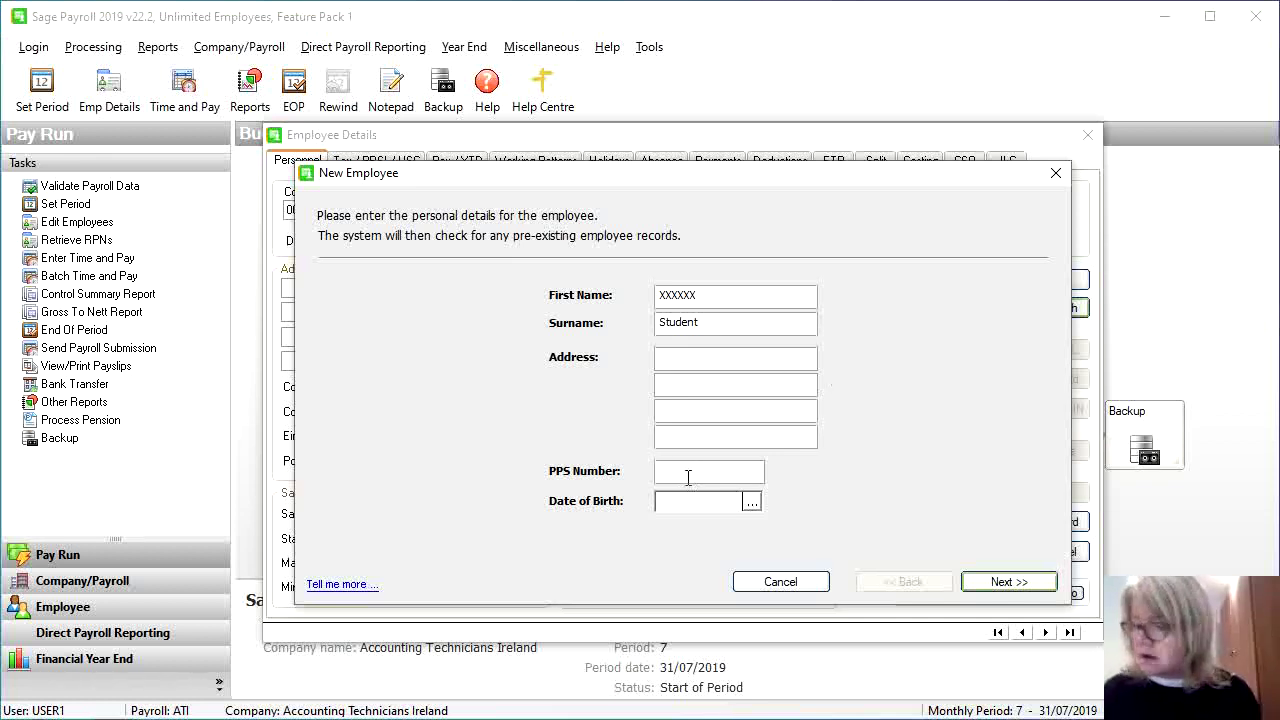
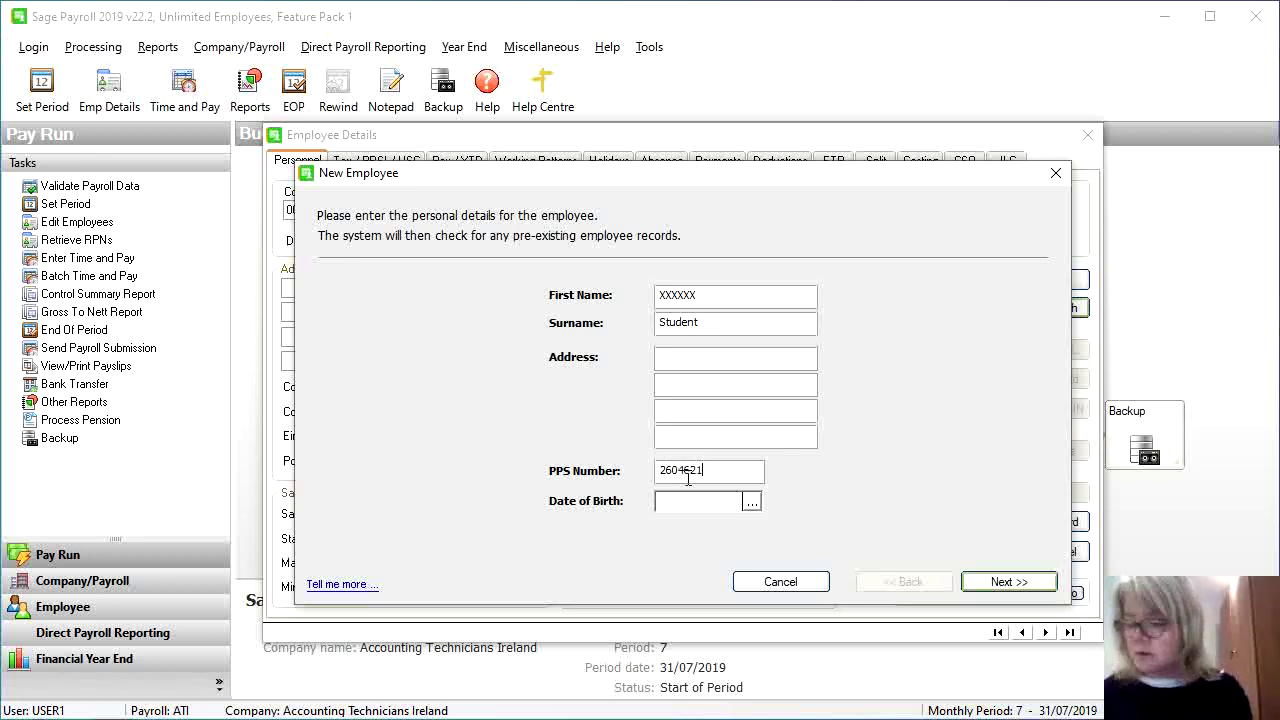
click(704, 502)
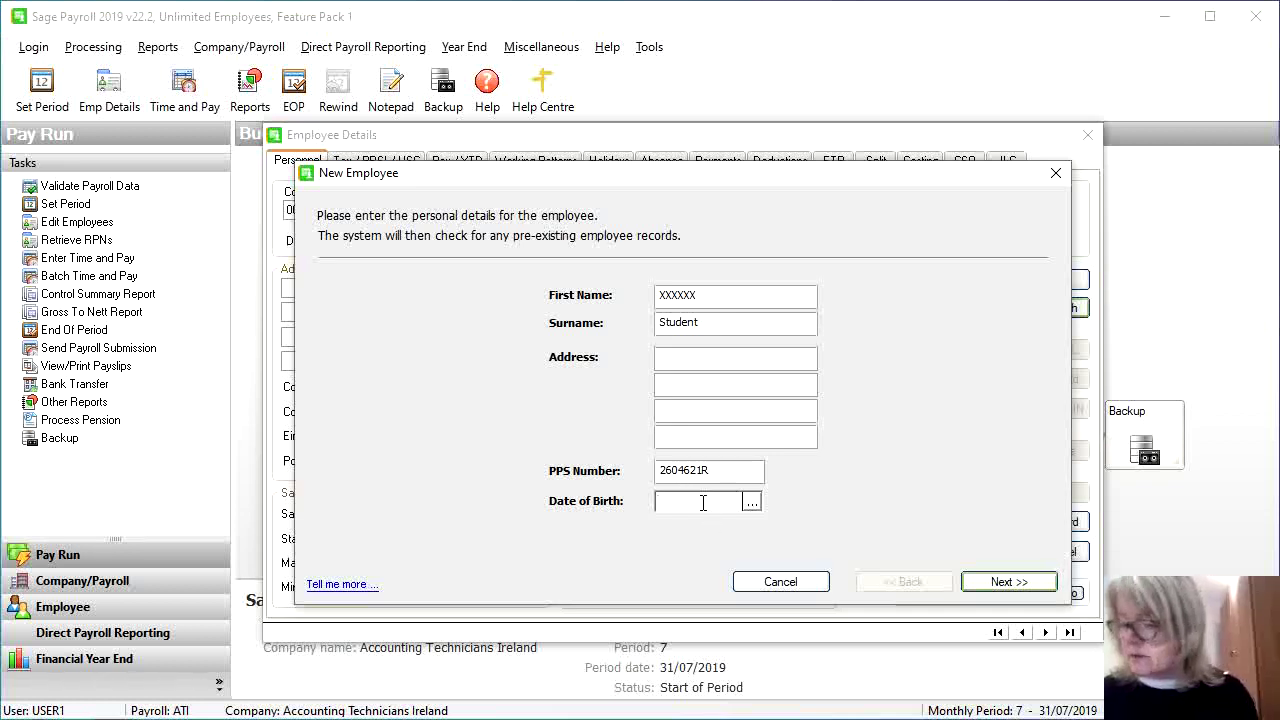
text(15)
text(/)
text(12)
text(/)
text(1950)
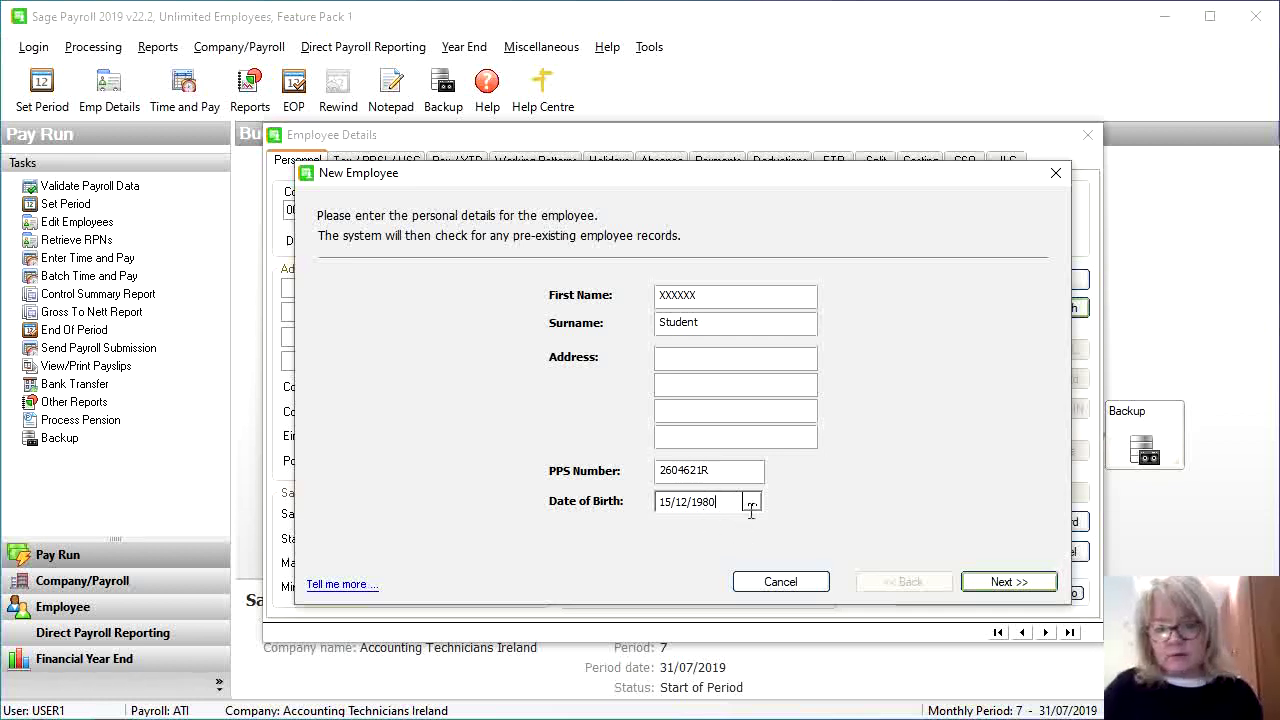
click(978, 583)
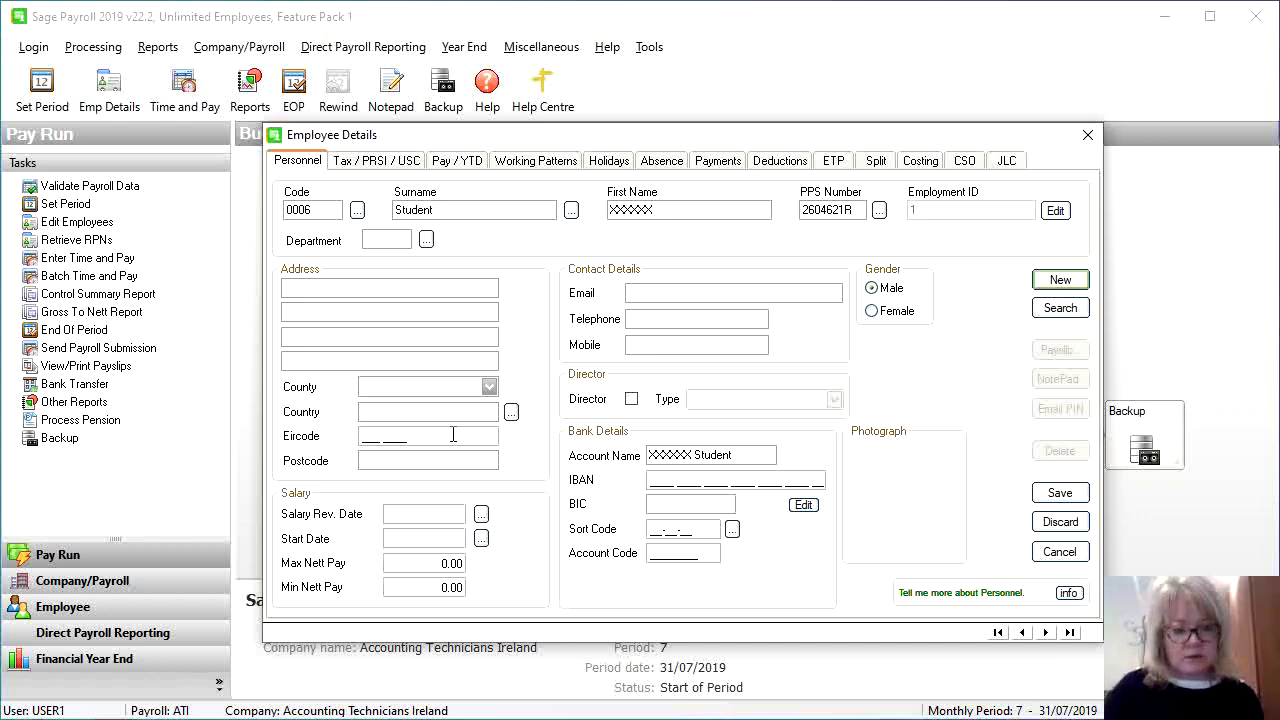
Set yearly tax credits to 3300, Tax/USC status Week 1 and Tax Rate 1 cut-off 35300
click(387, 168)
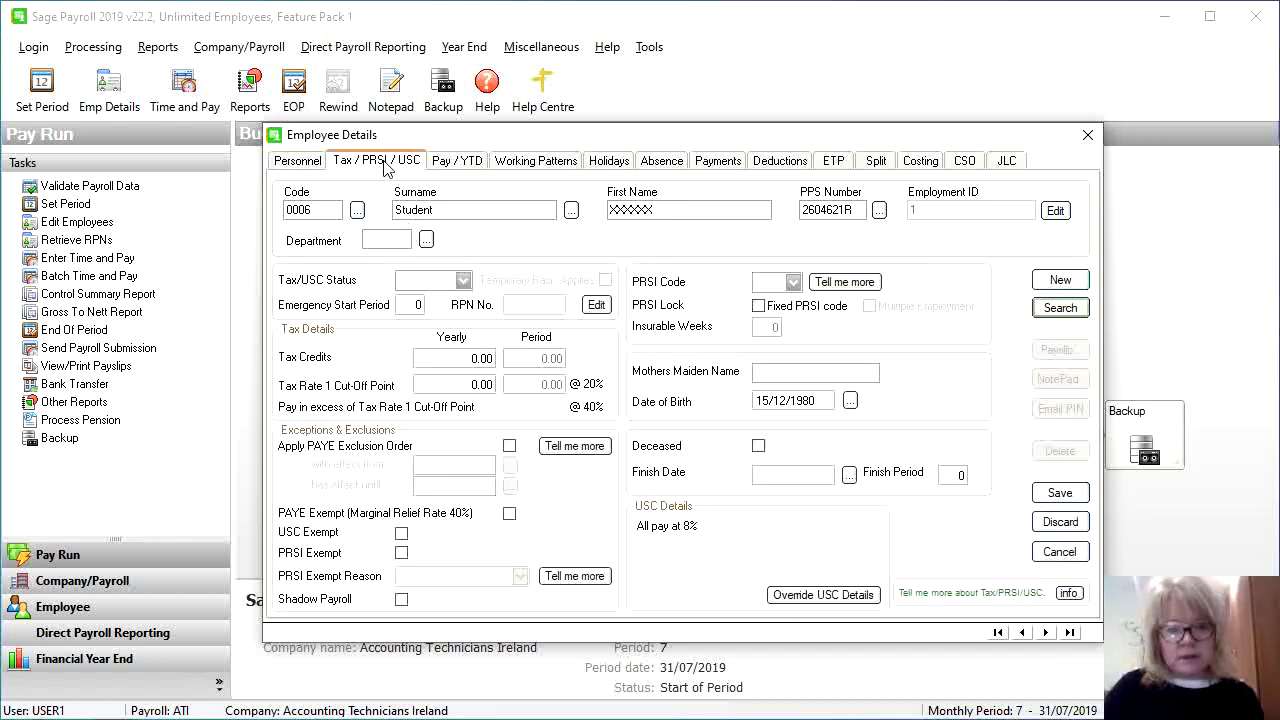
click(445, 362)
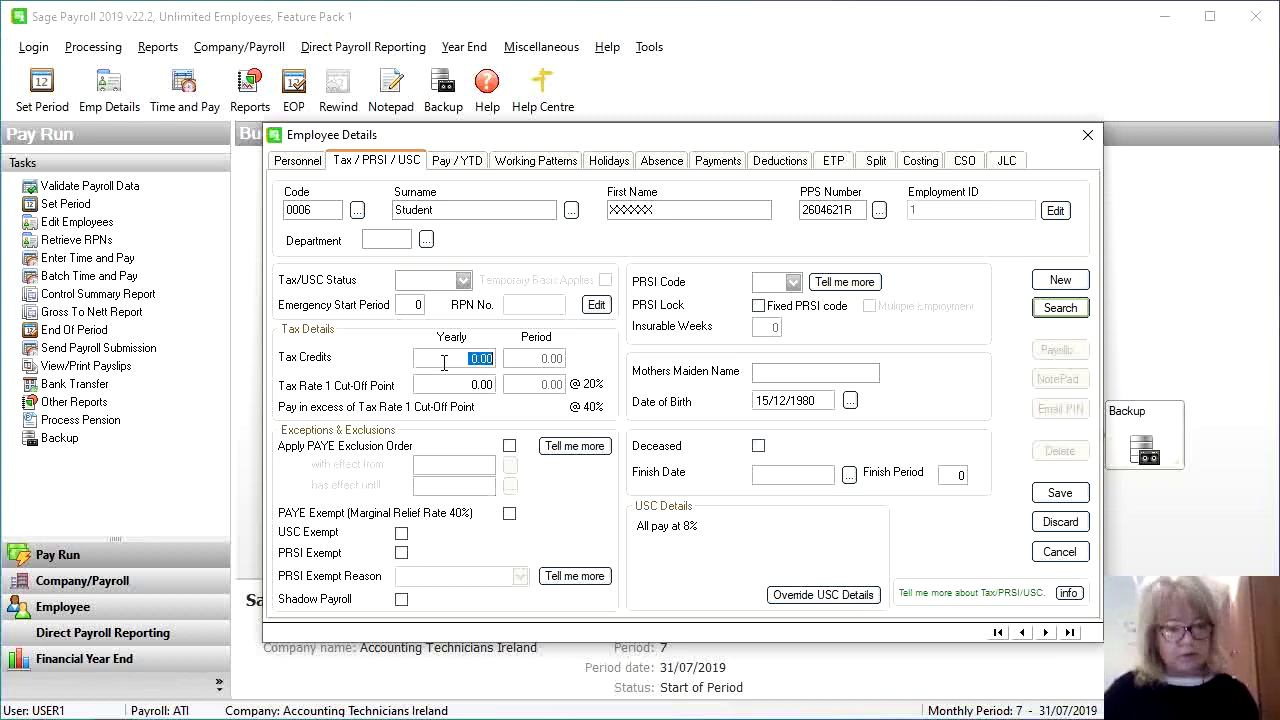
text(300)
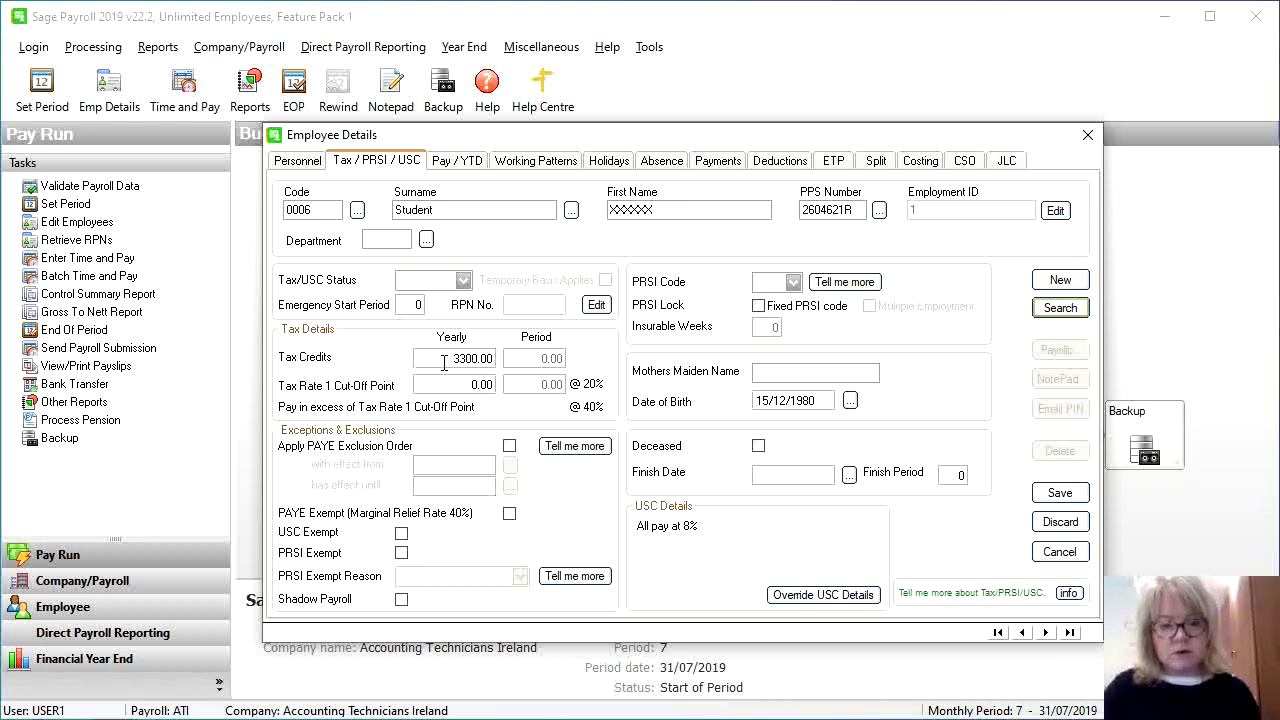
key(Tab)
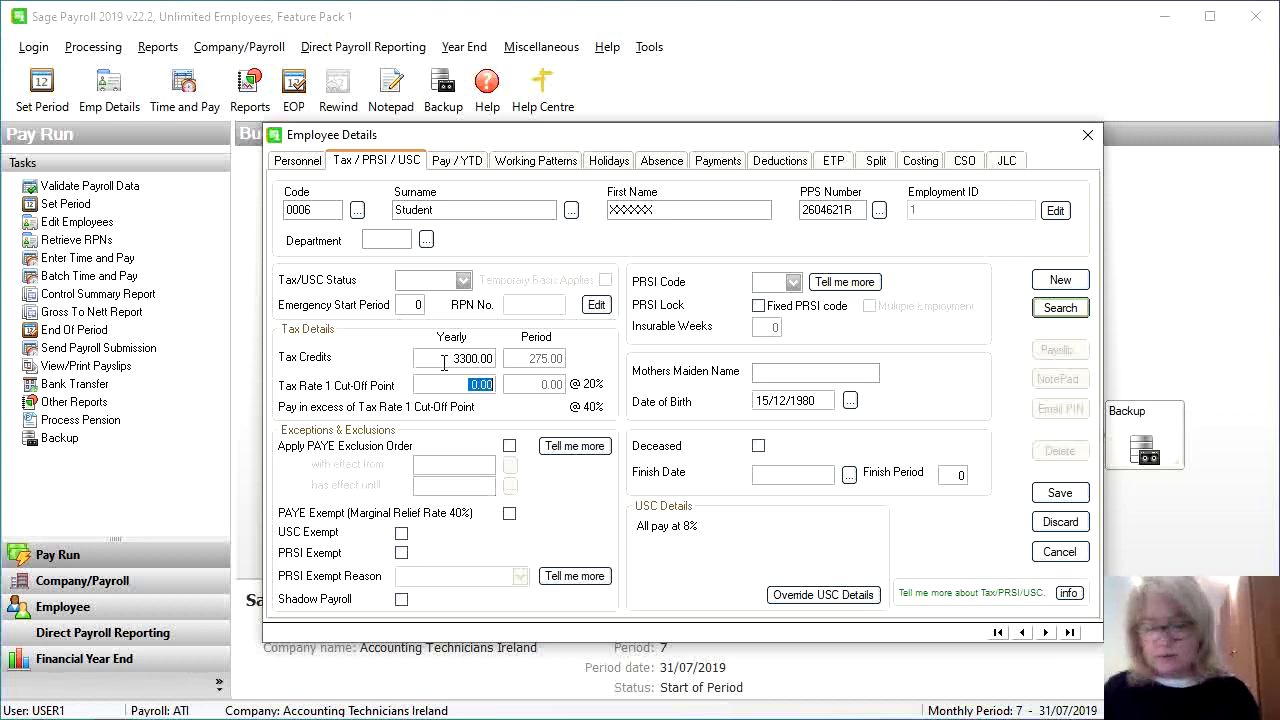
click(445, 281)
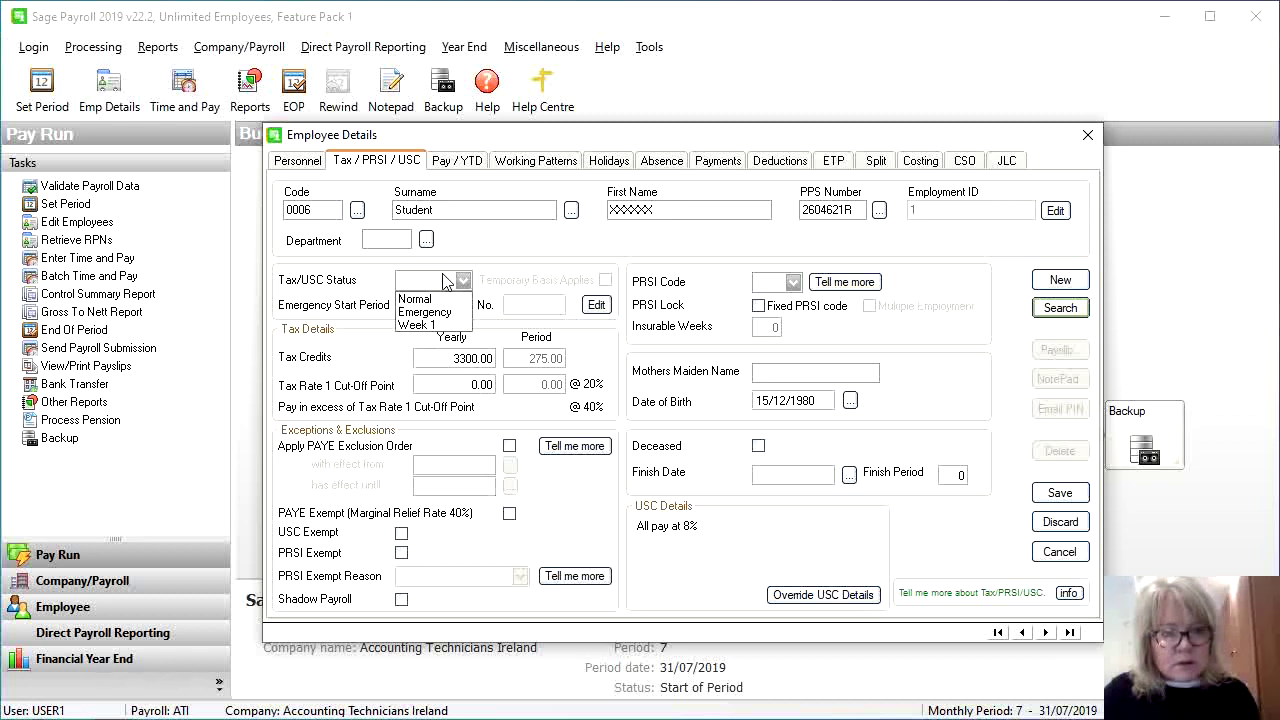
click(440, 325)
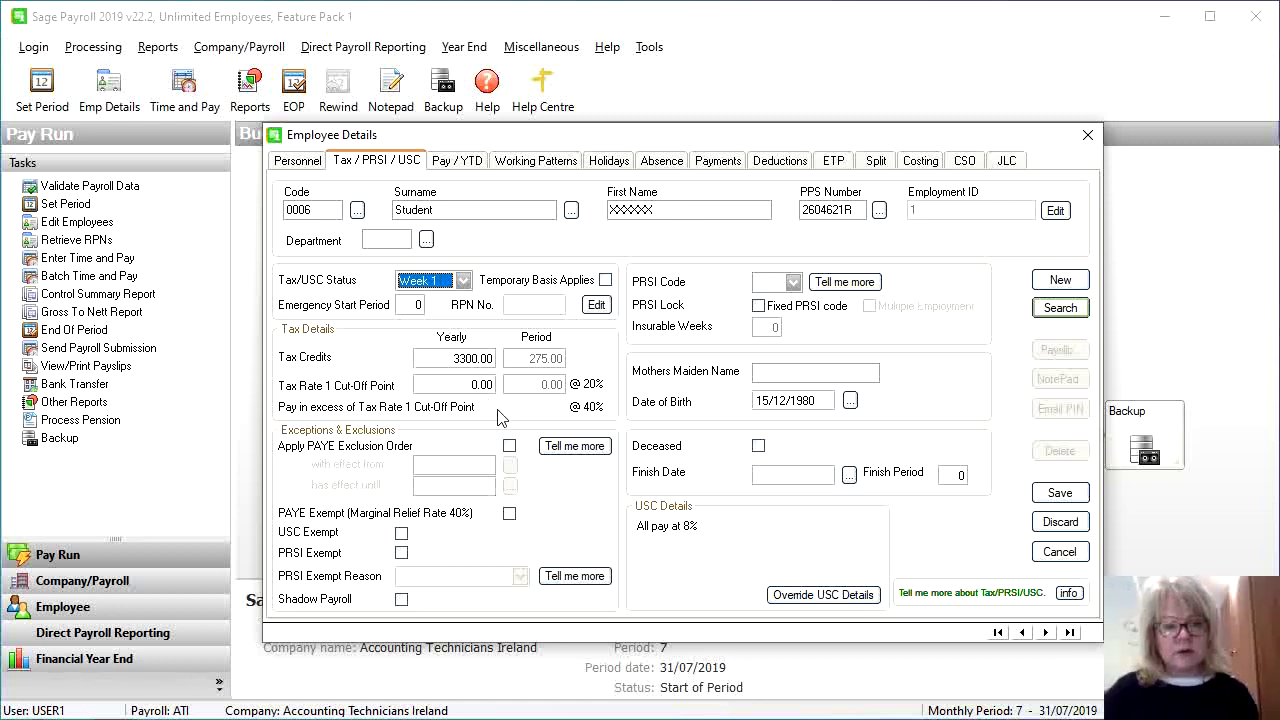
click(466, 390)
text(35300)
key(Tab)
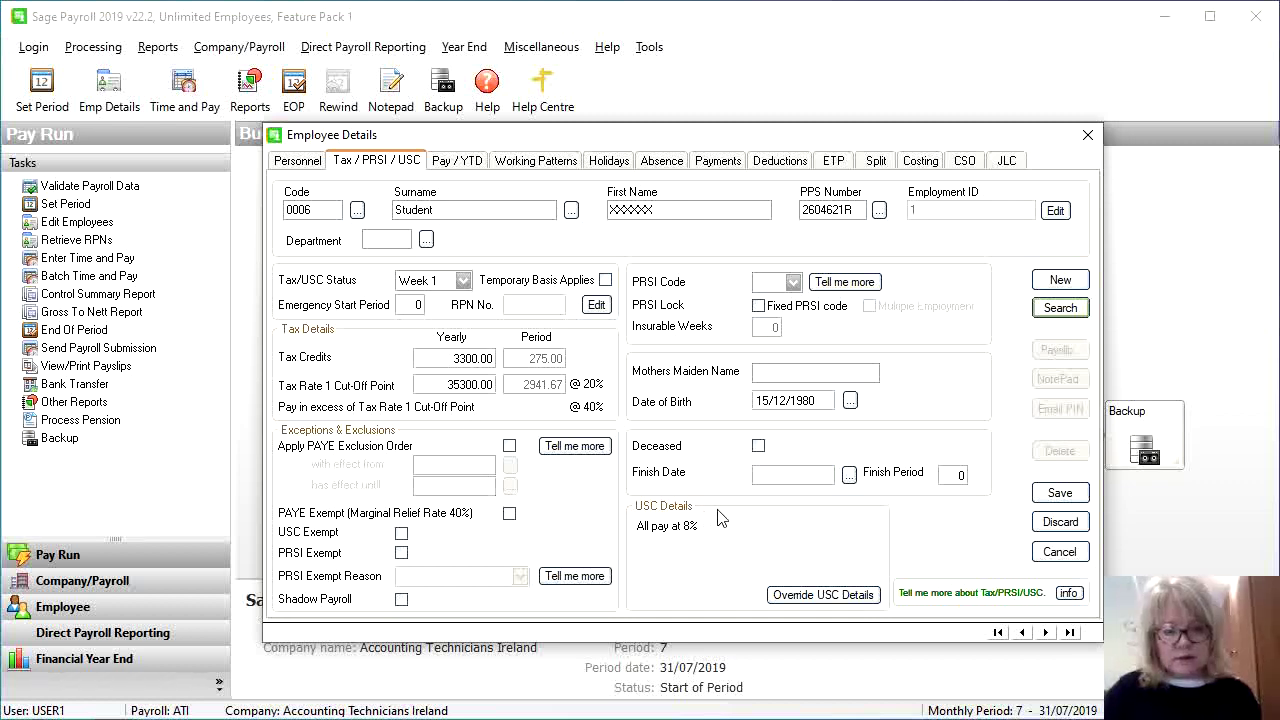
Override USC details with 0.5%, 2% and 4.5% bands, giving the 0.5% band a 12012 cut-off
click(828, 596)
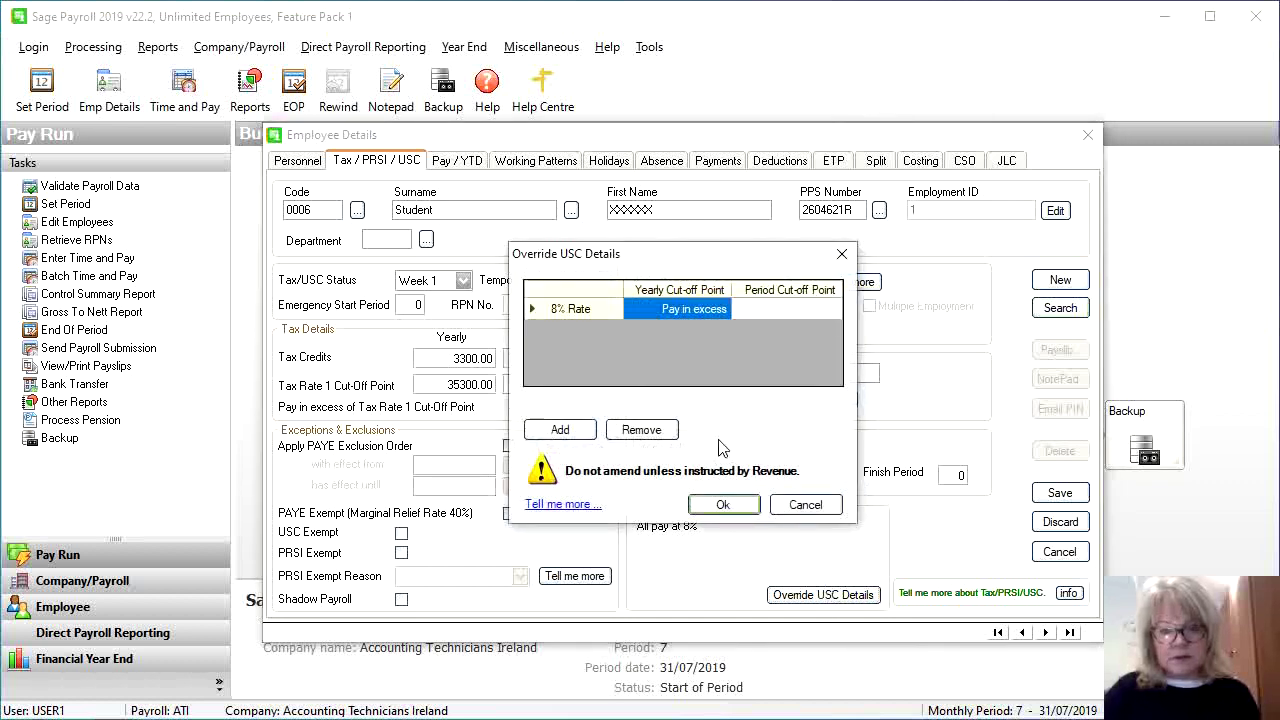
click(583, 437)
click(579, 436)
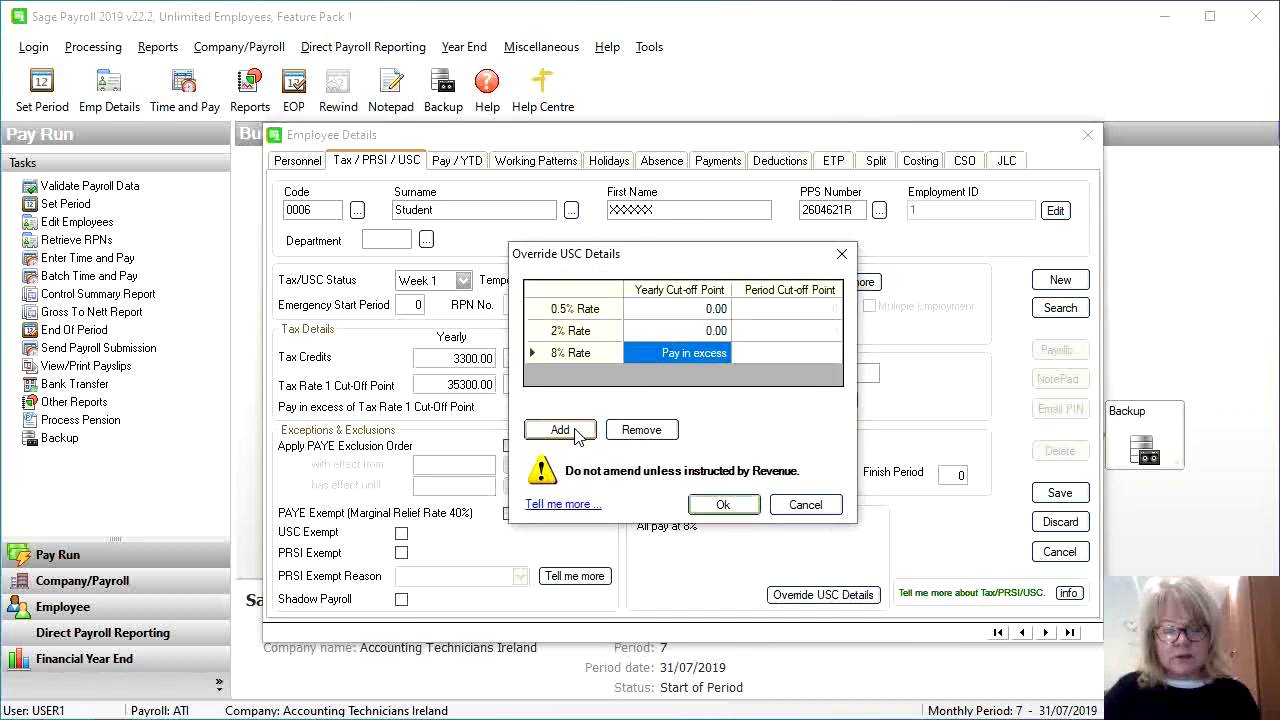
click(577, 437)
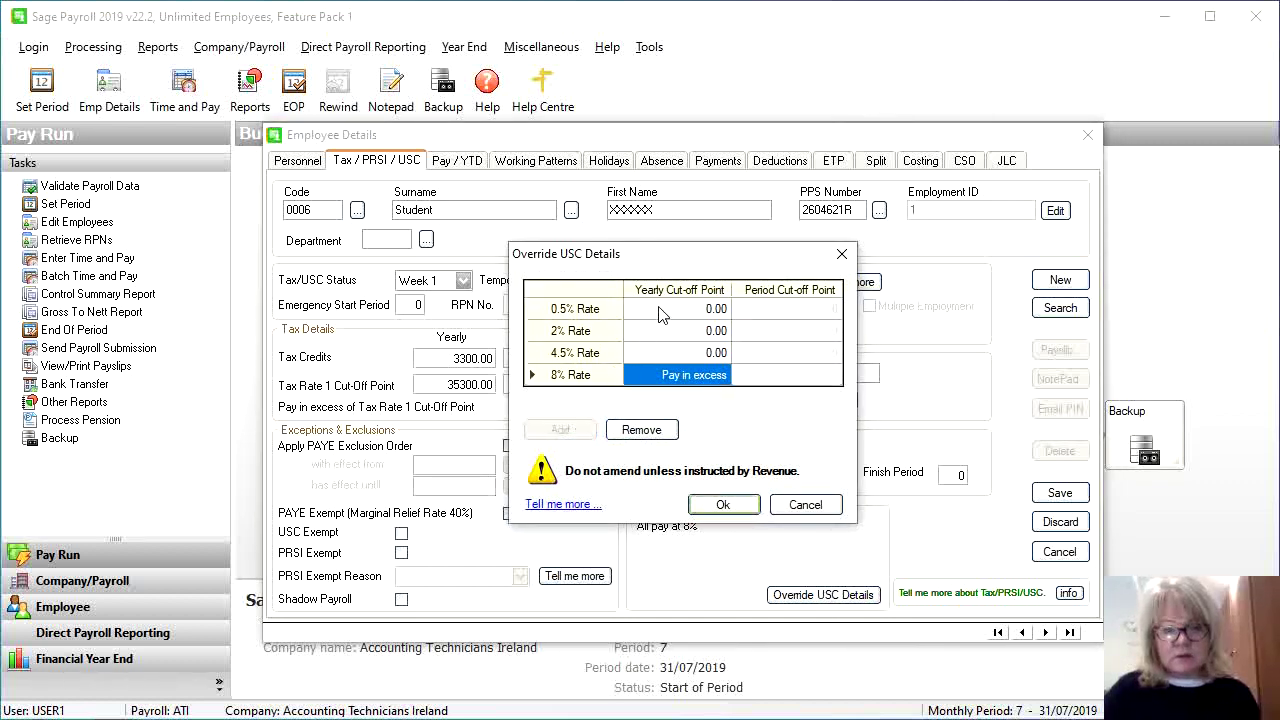
click(662, 309)
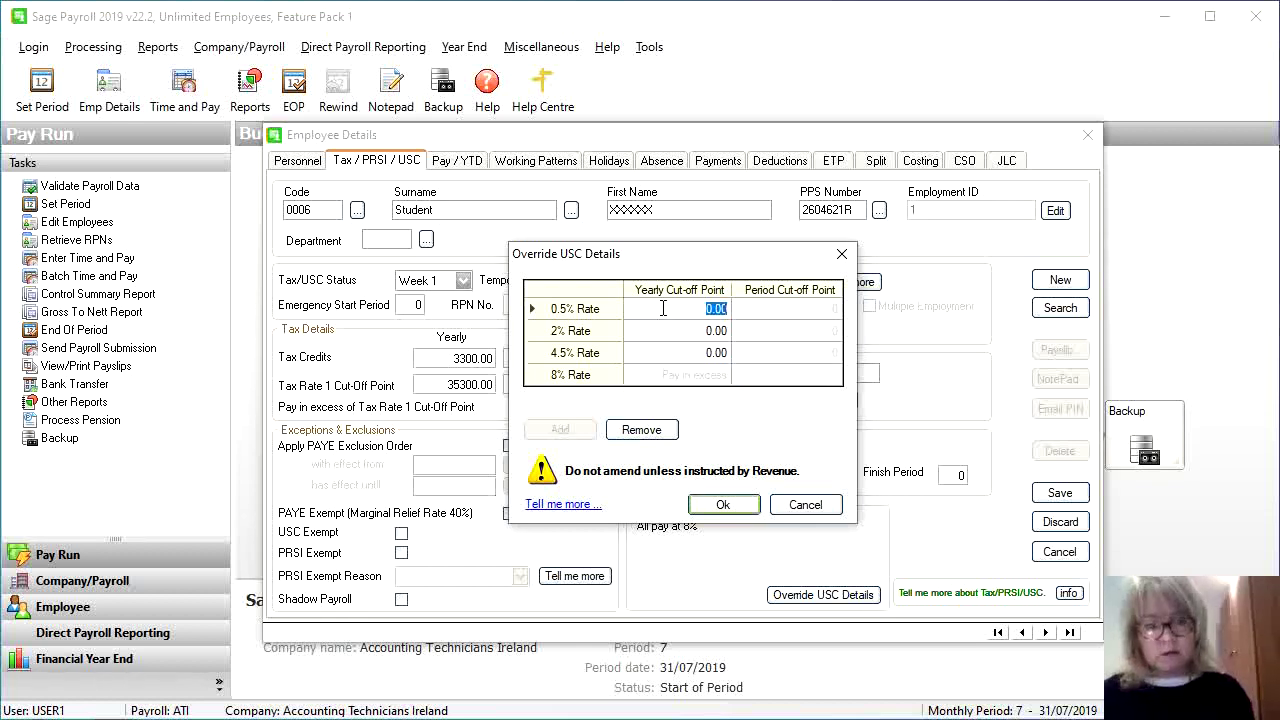
text(100)
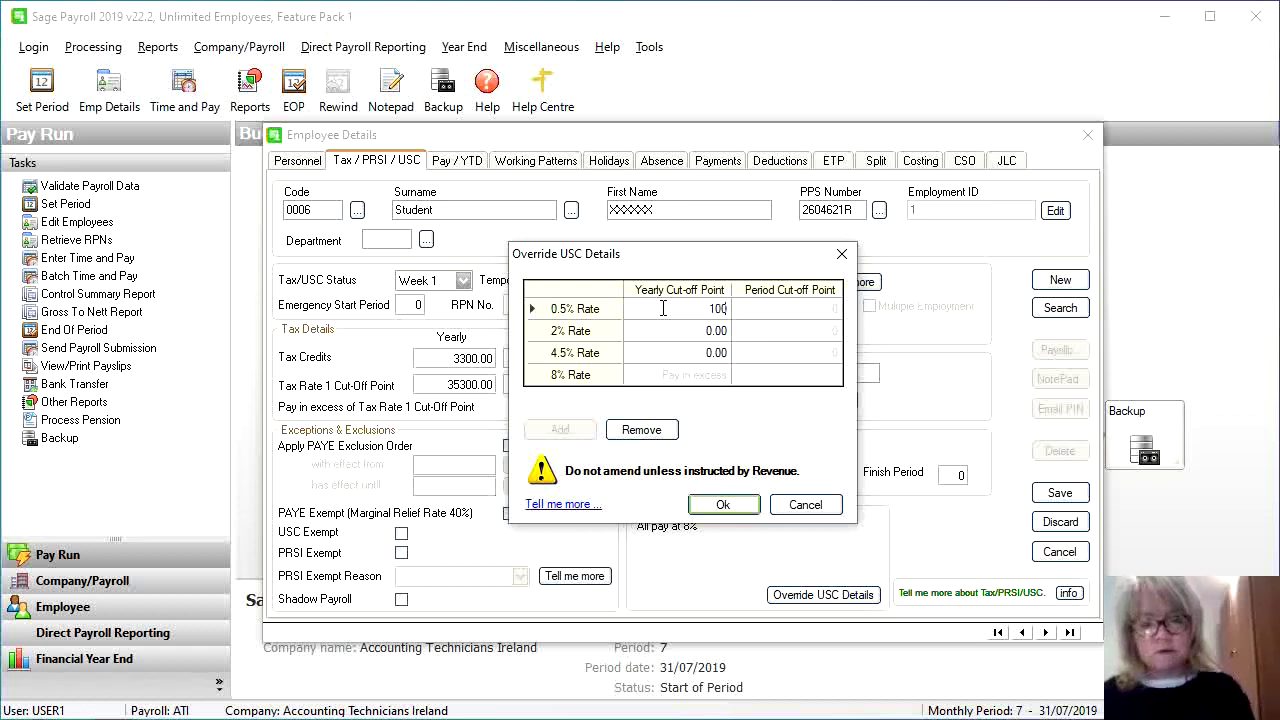
text(1)
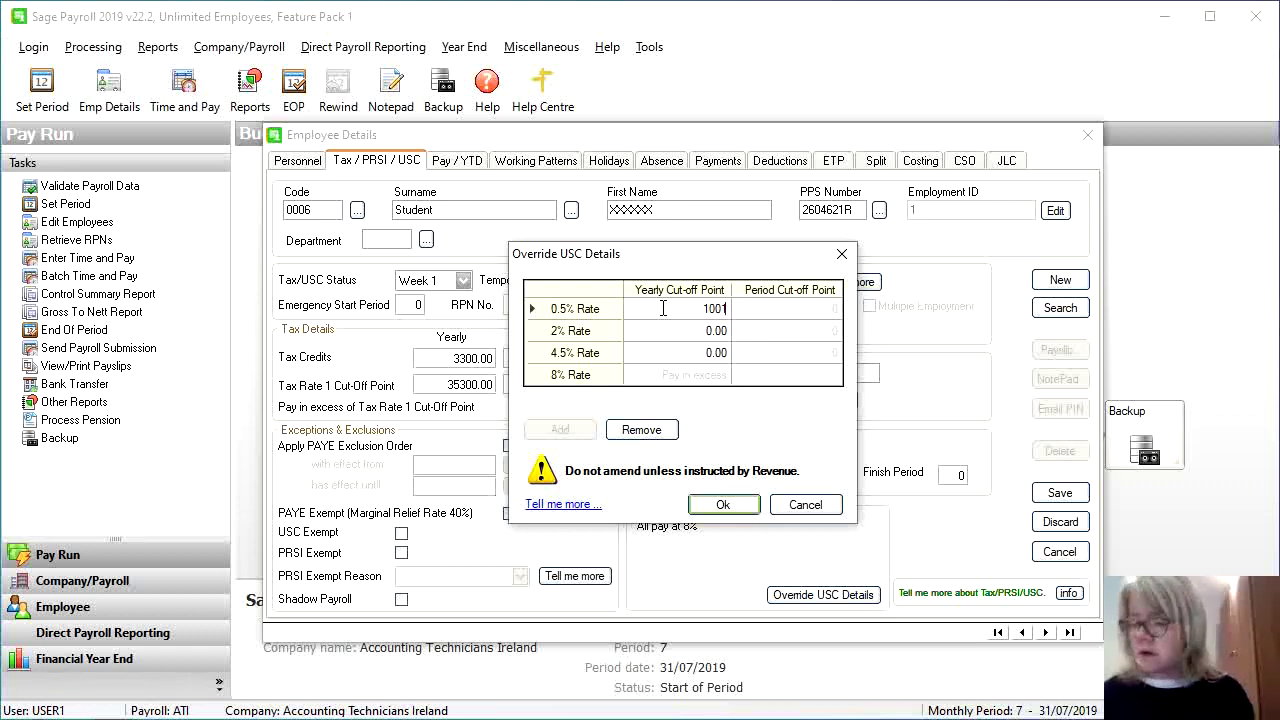
key(BackSpace)
key(BackSpace)
key(BackSpace)
key(BackSpace)
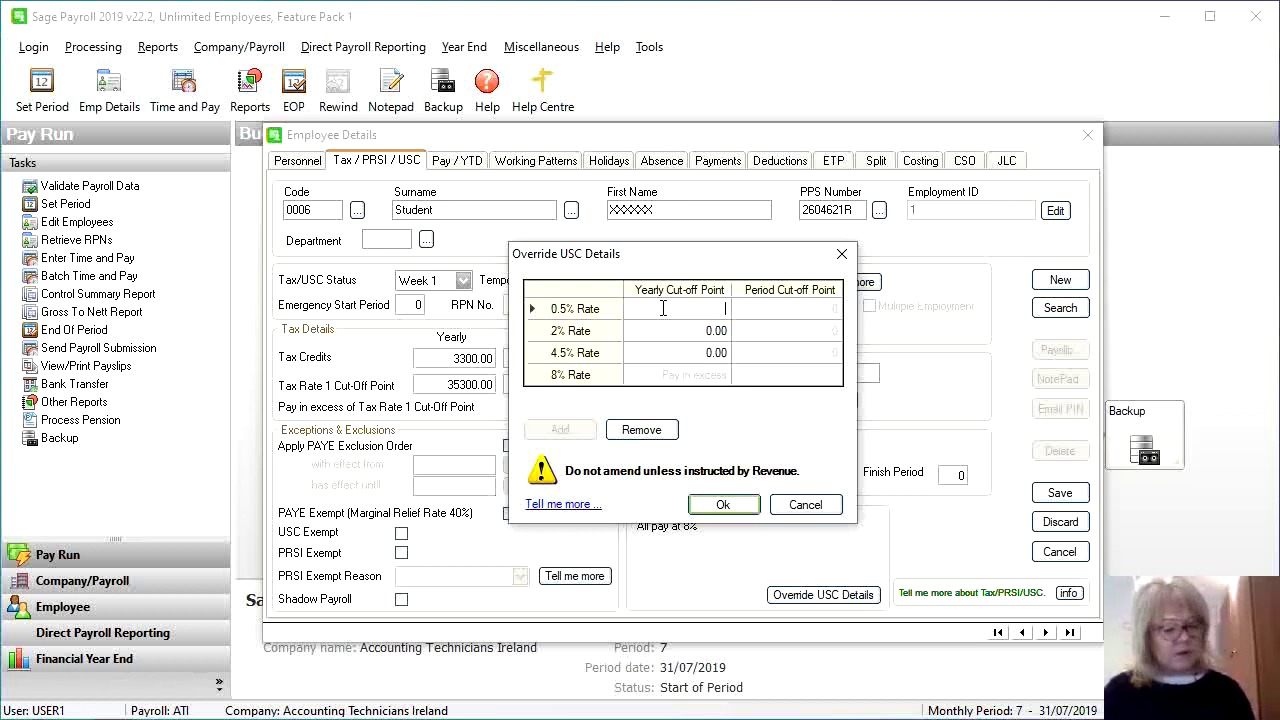
text(12012)
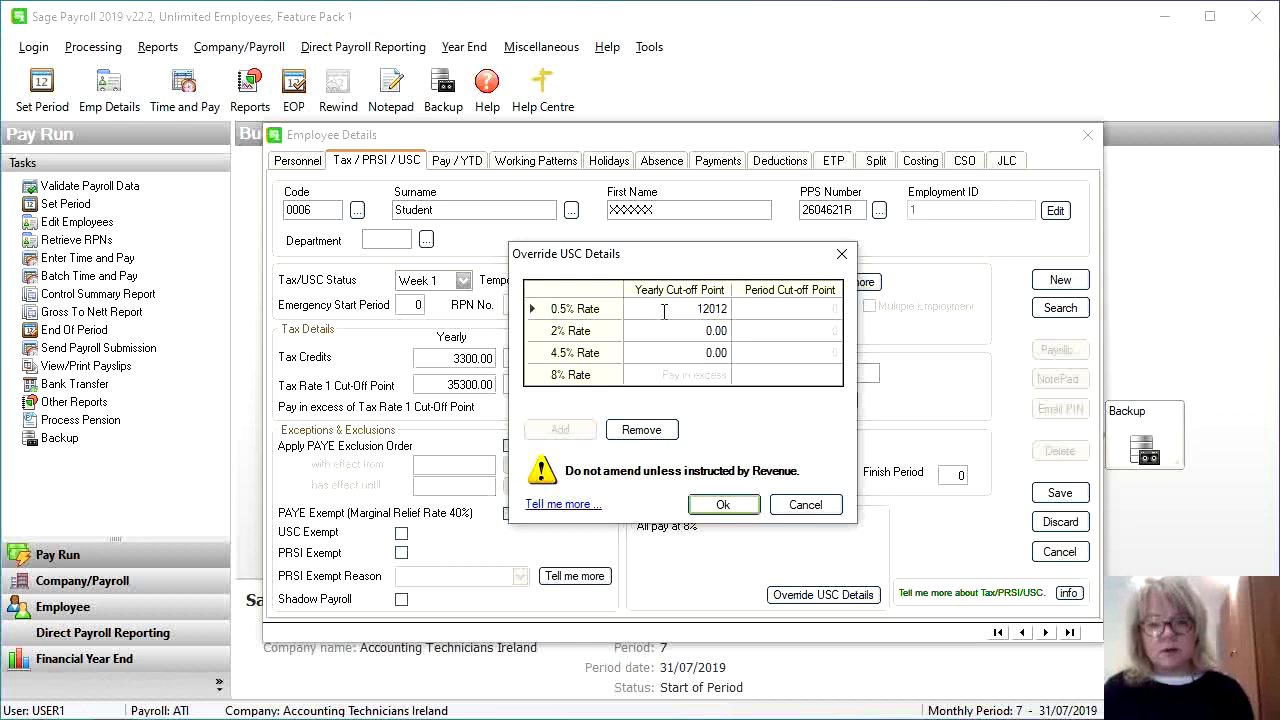
click(680, 328)
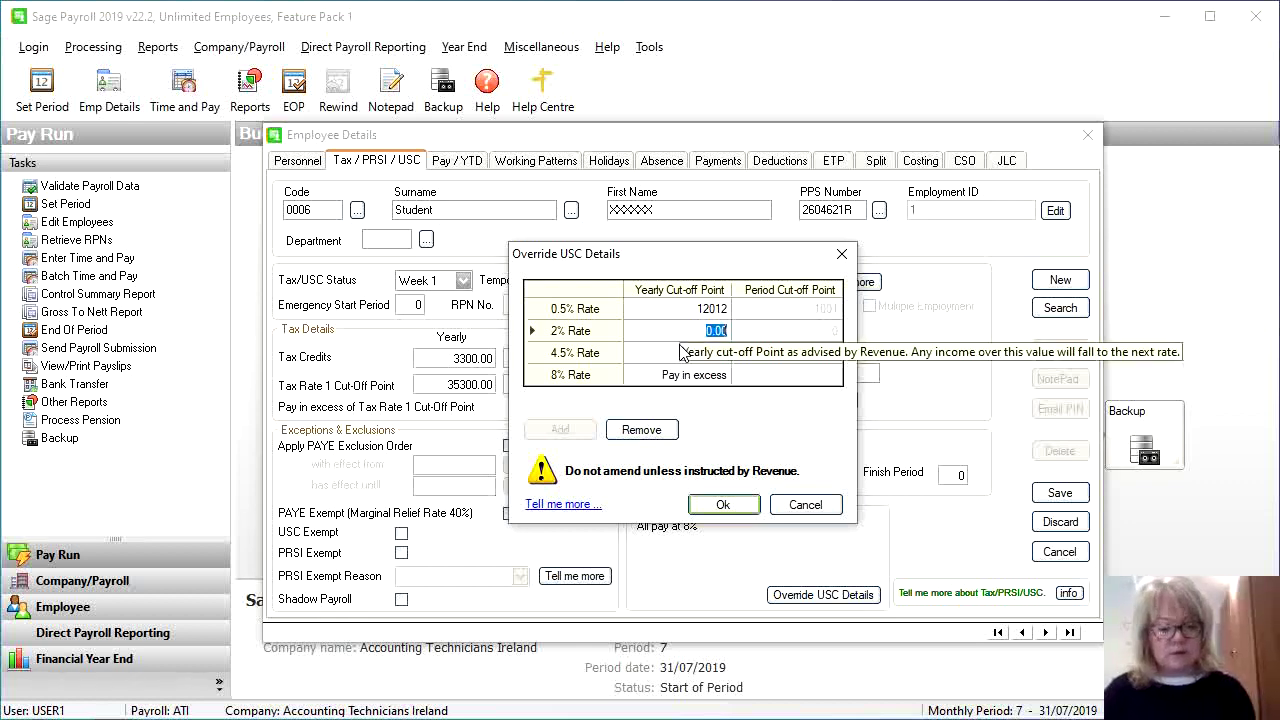
Set the 2% and 4.5% band cut-offs to 19874.04 and 70044 and apply the USC override
text(1987)
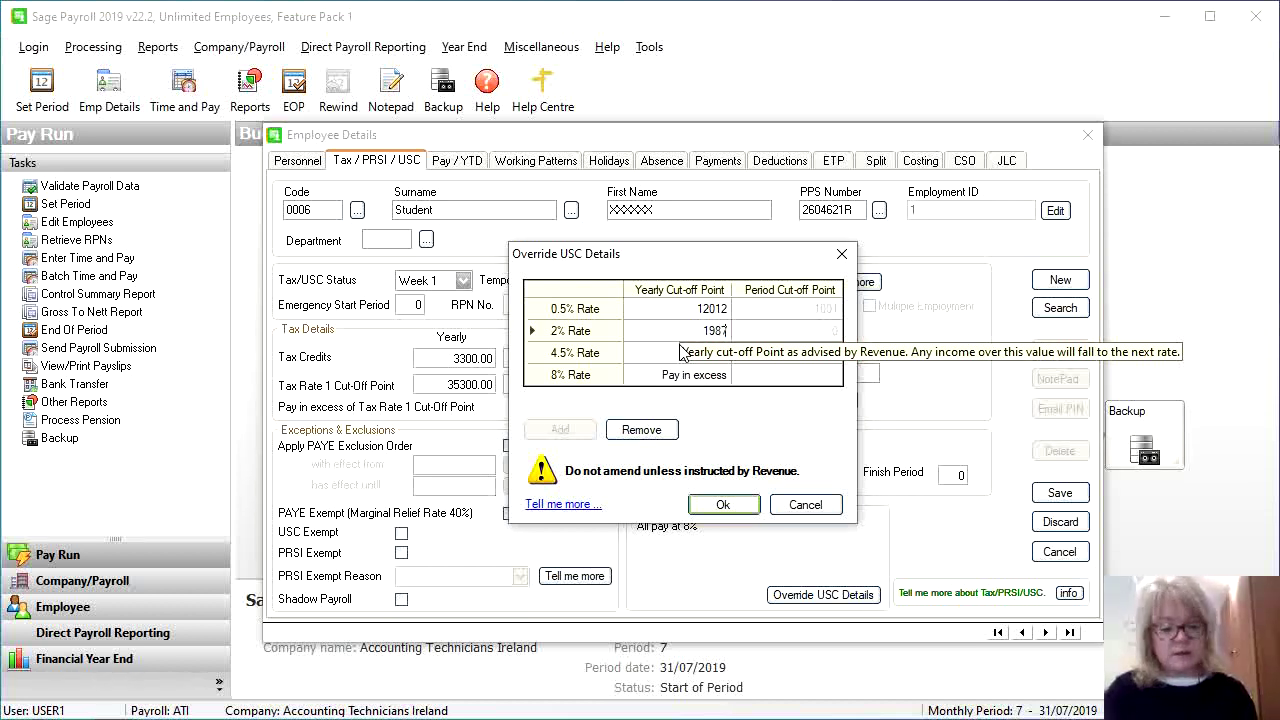
text(4.04)
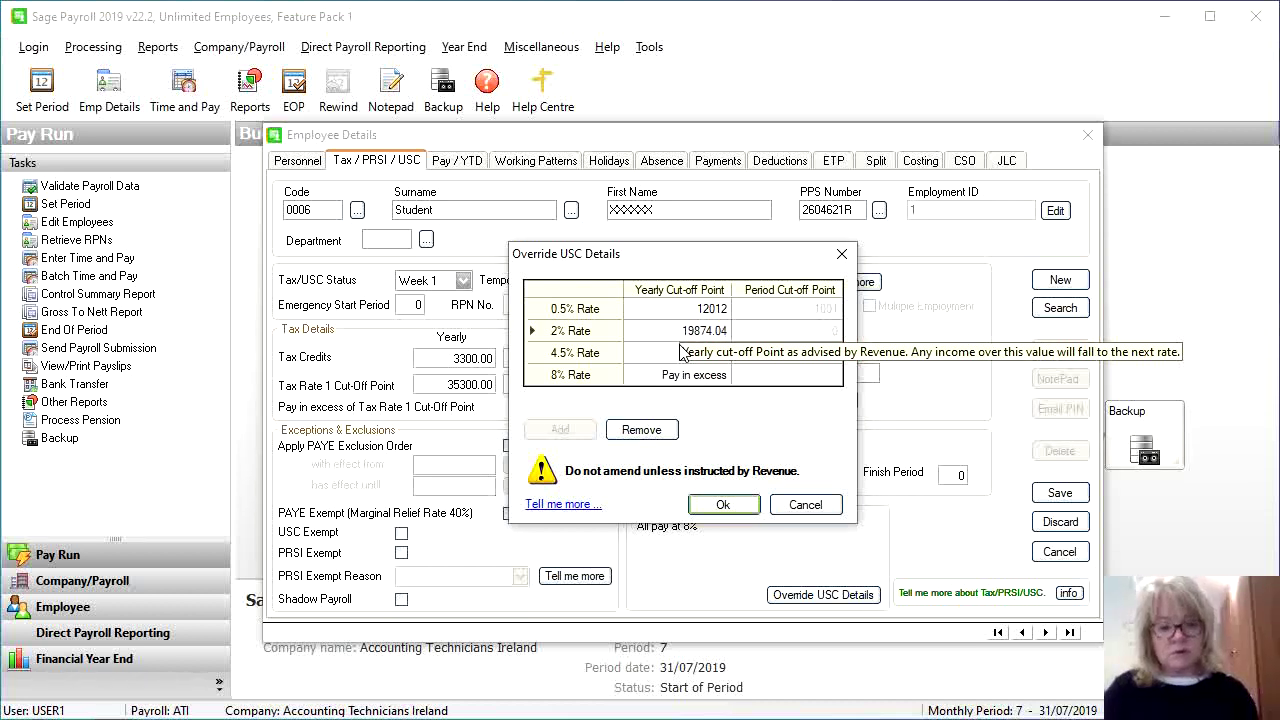
key(Tab)
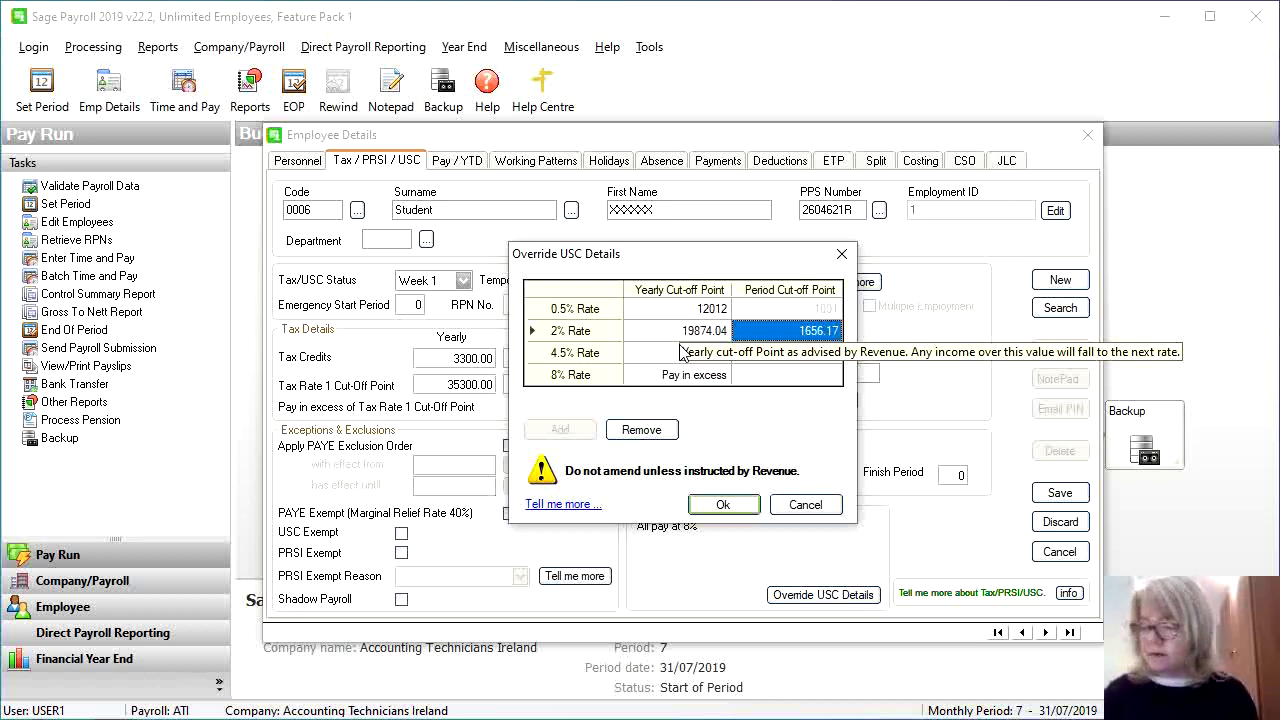
key(Tab)
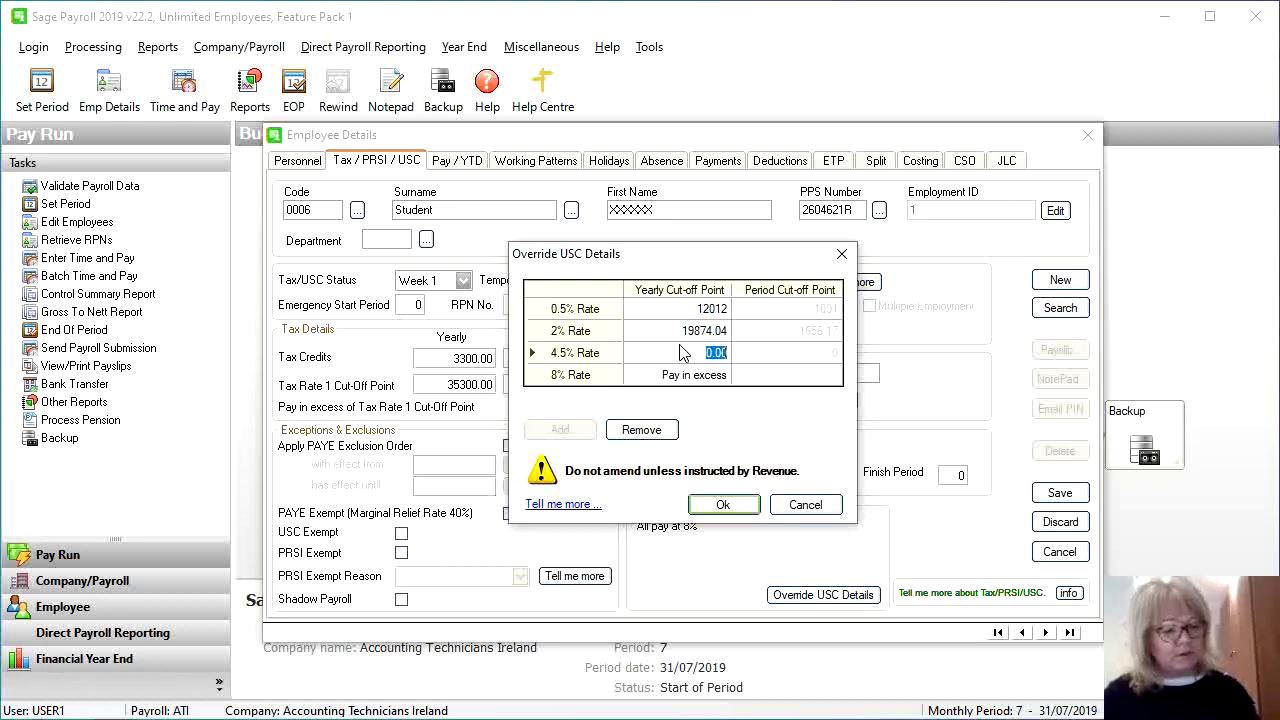
text(700)
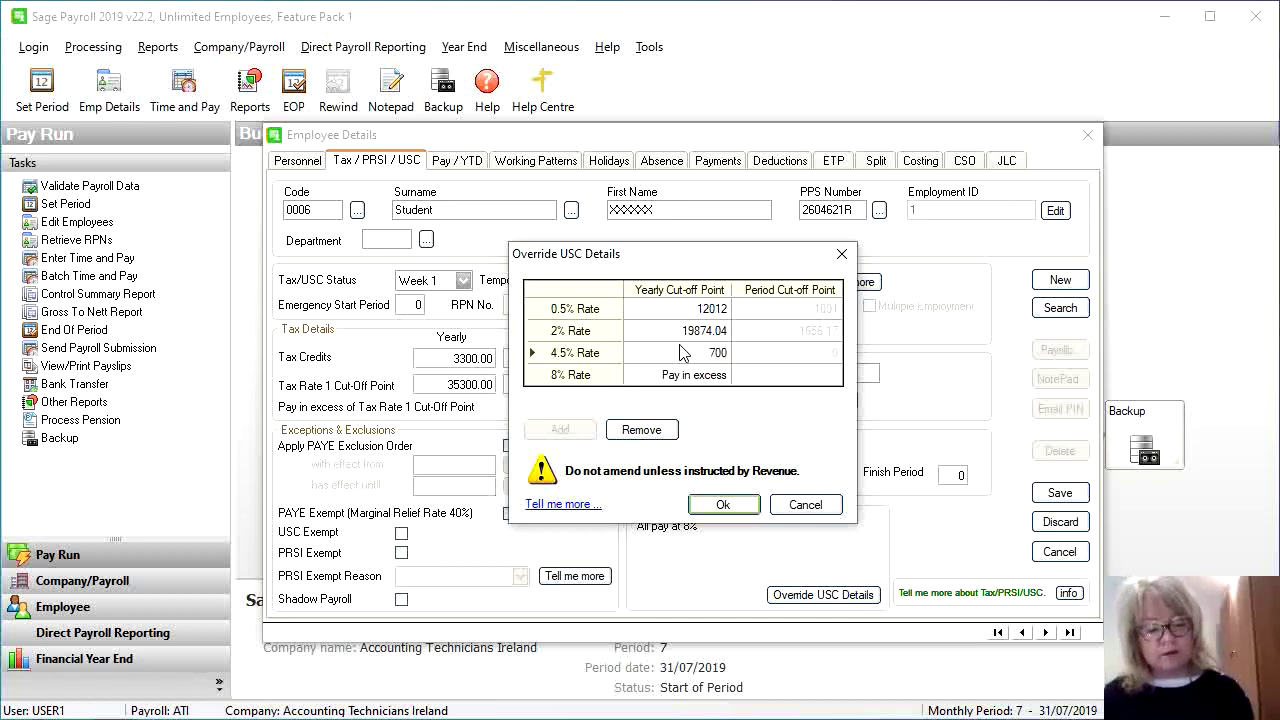
text(44)
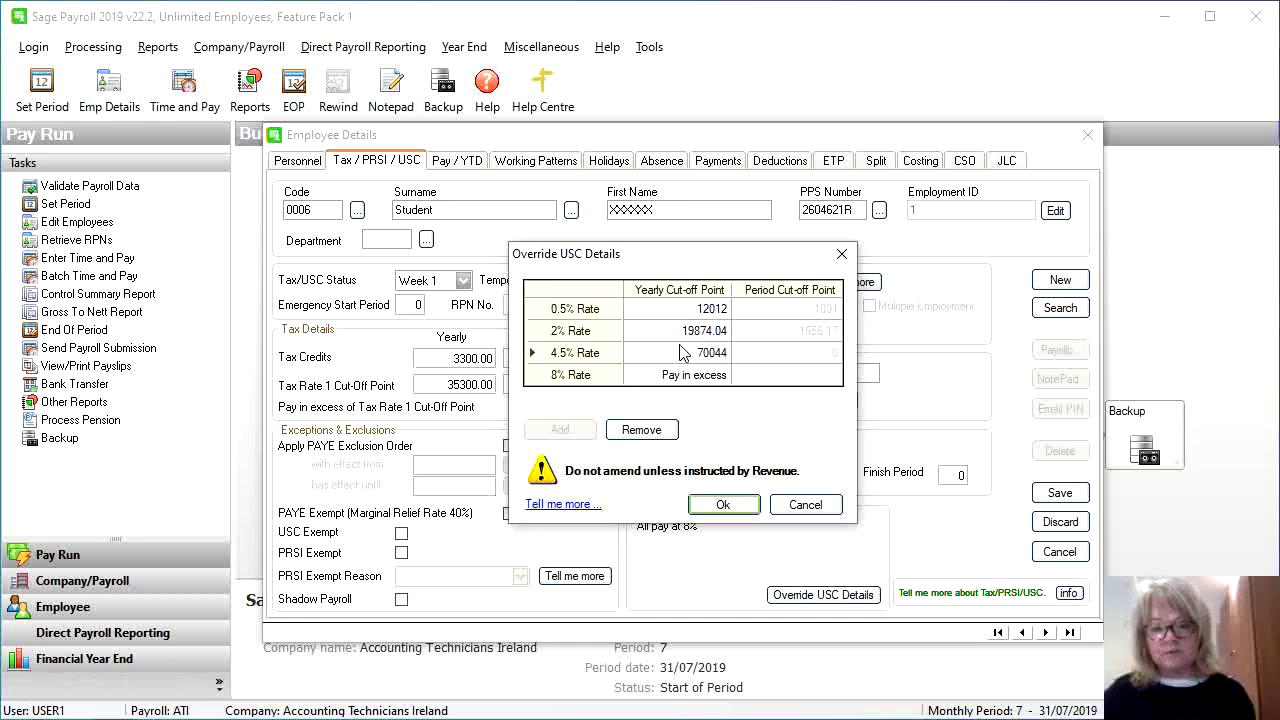
key(Tab)
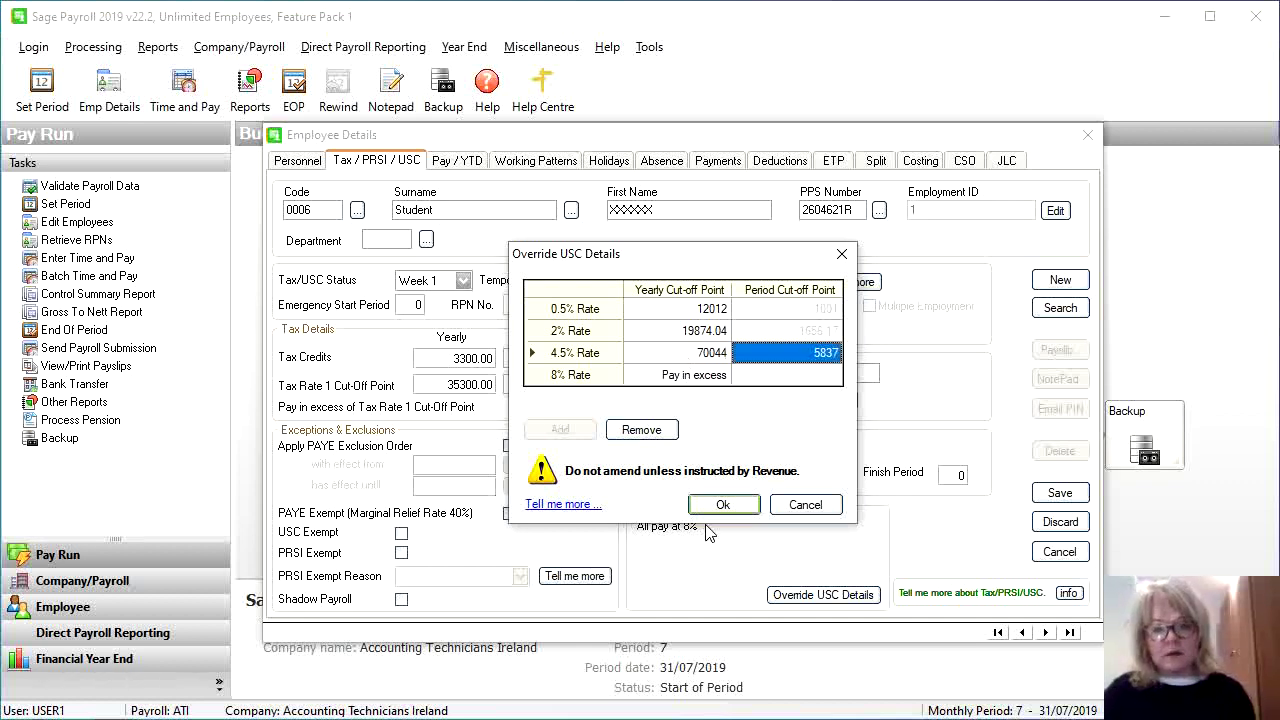
click(724, 505)
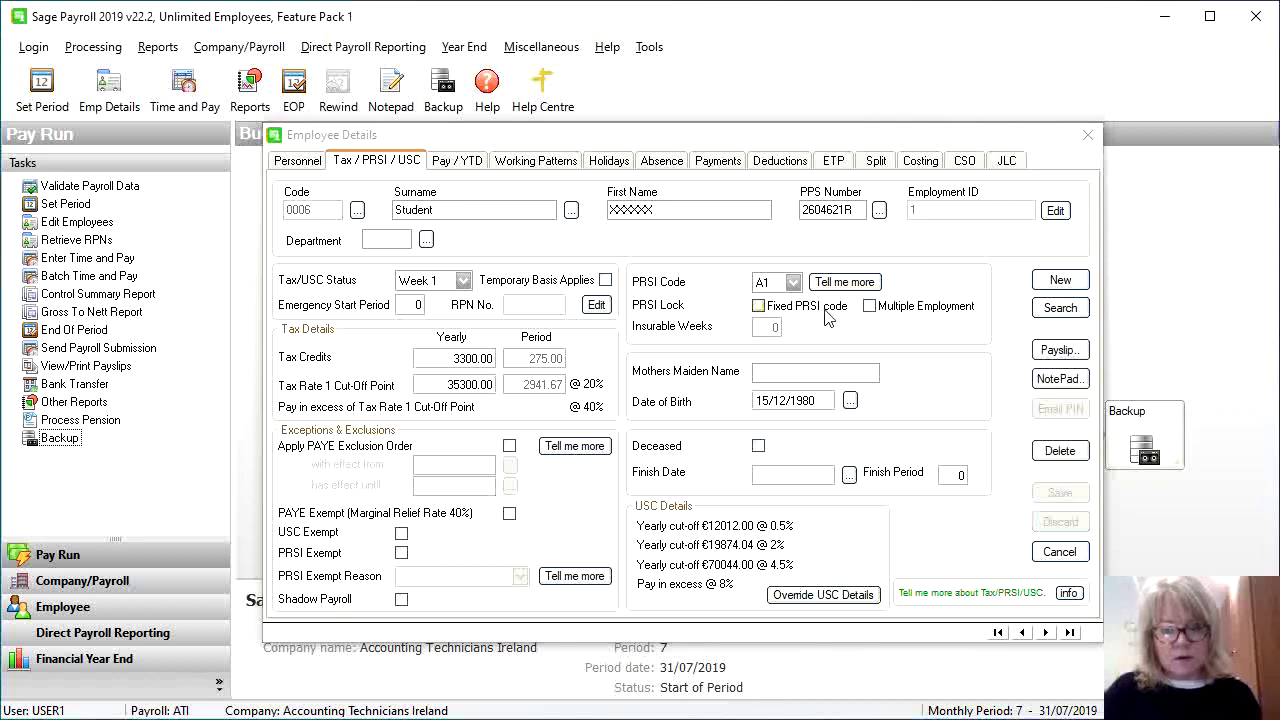
Keep PRSI class A1, set pay type Salary and payment method Cheque, and save the employee
click(791, 286)
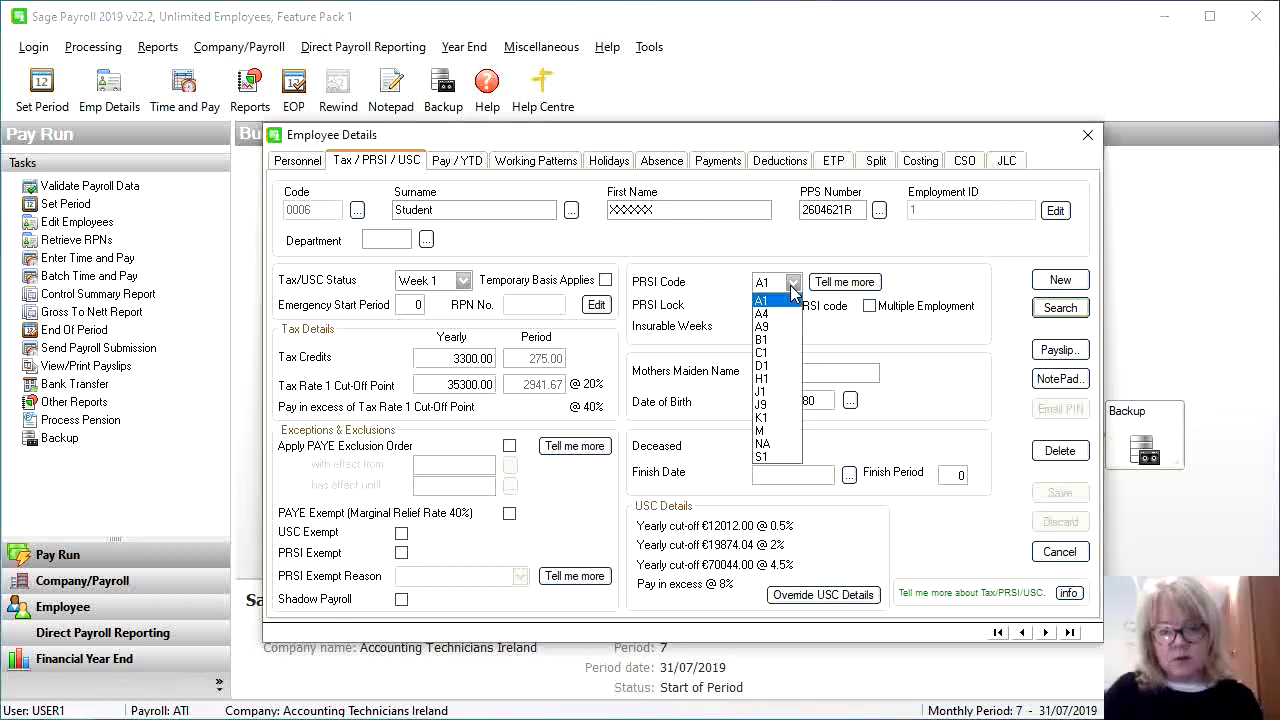
click(791, 286)
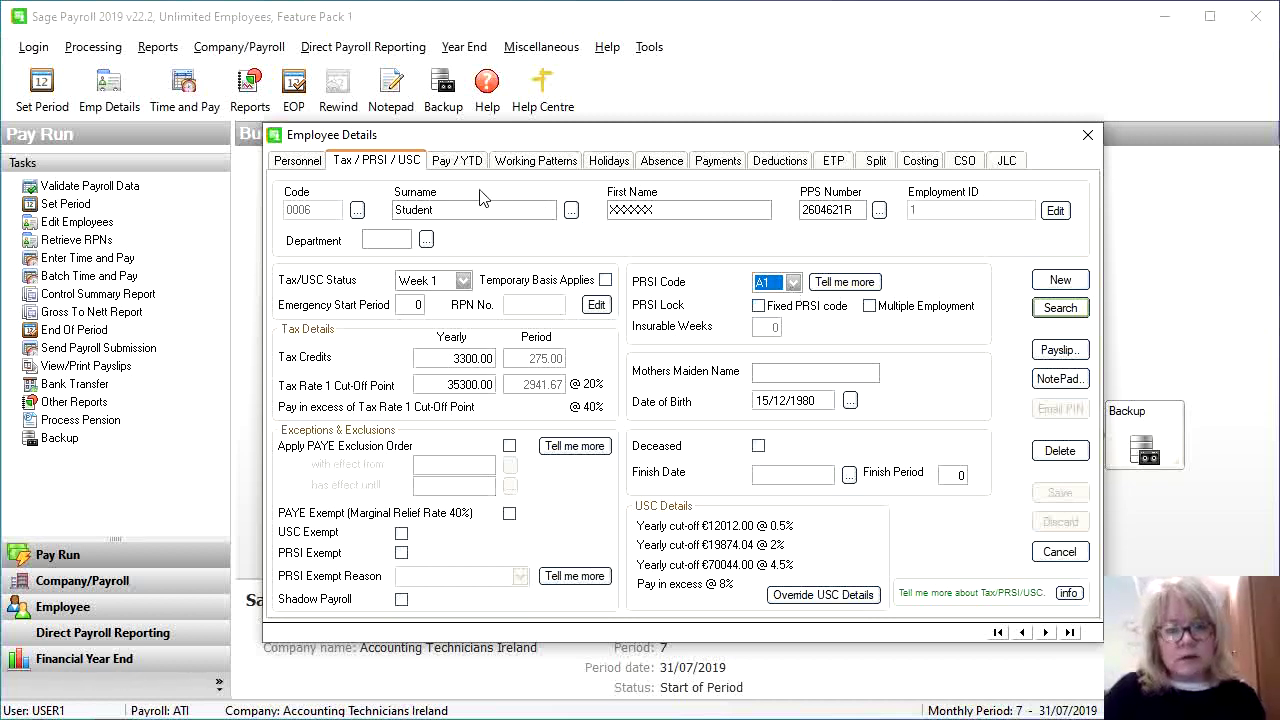
click(451, 163)
click(400, 292)
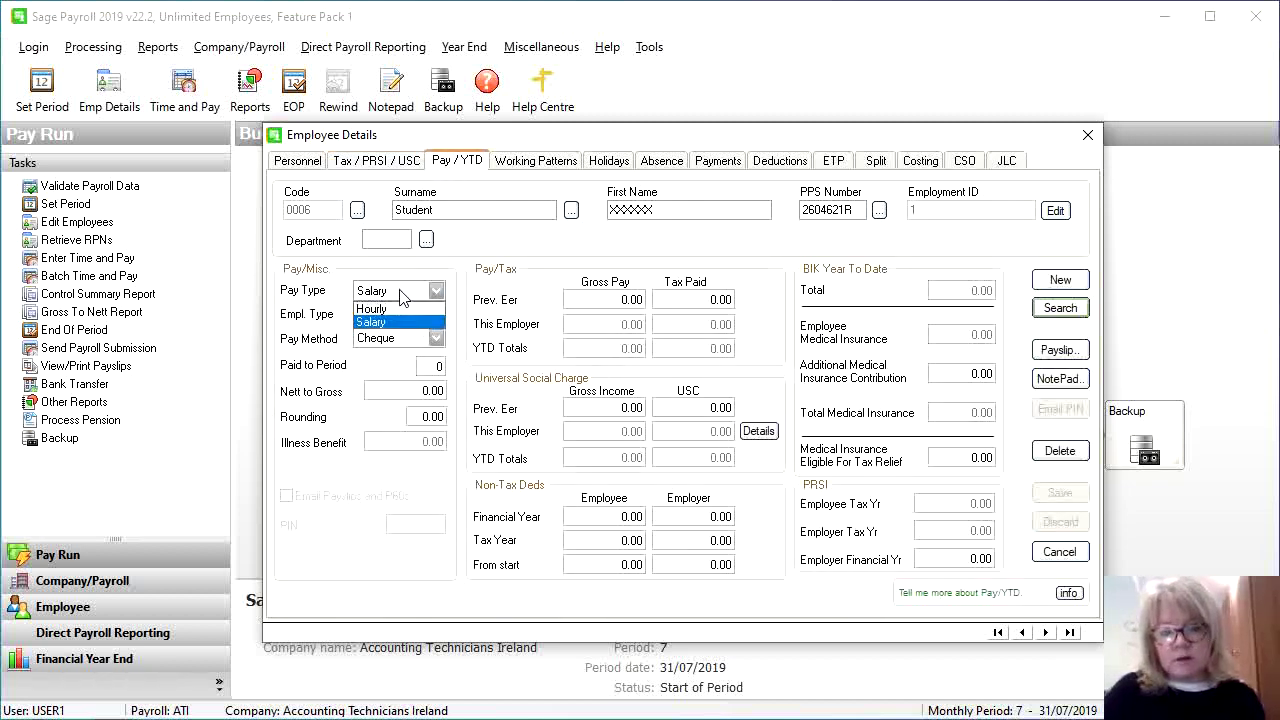
click(405, 322)
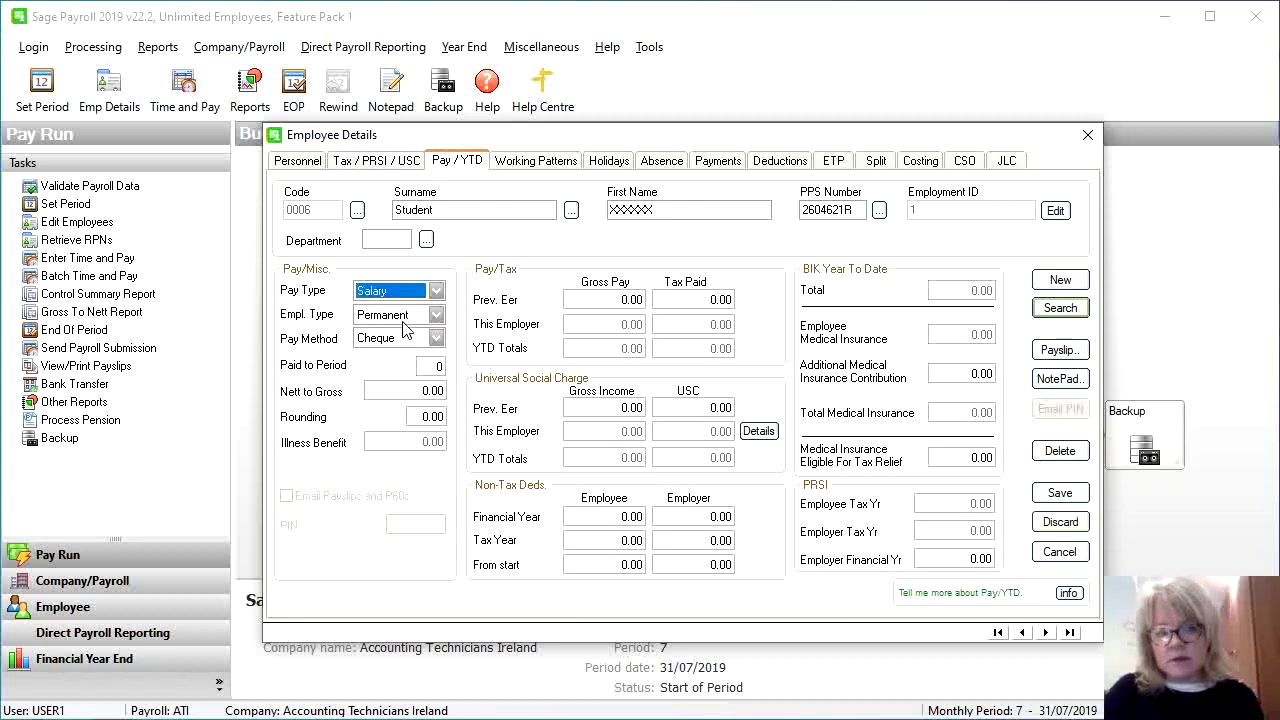
click(405, 340)
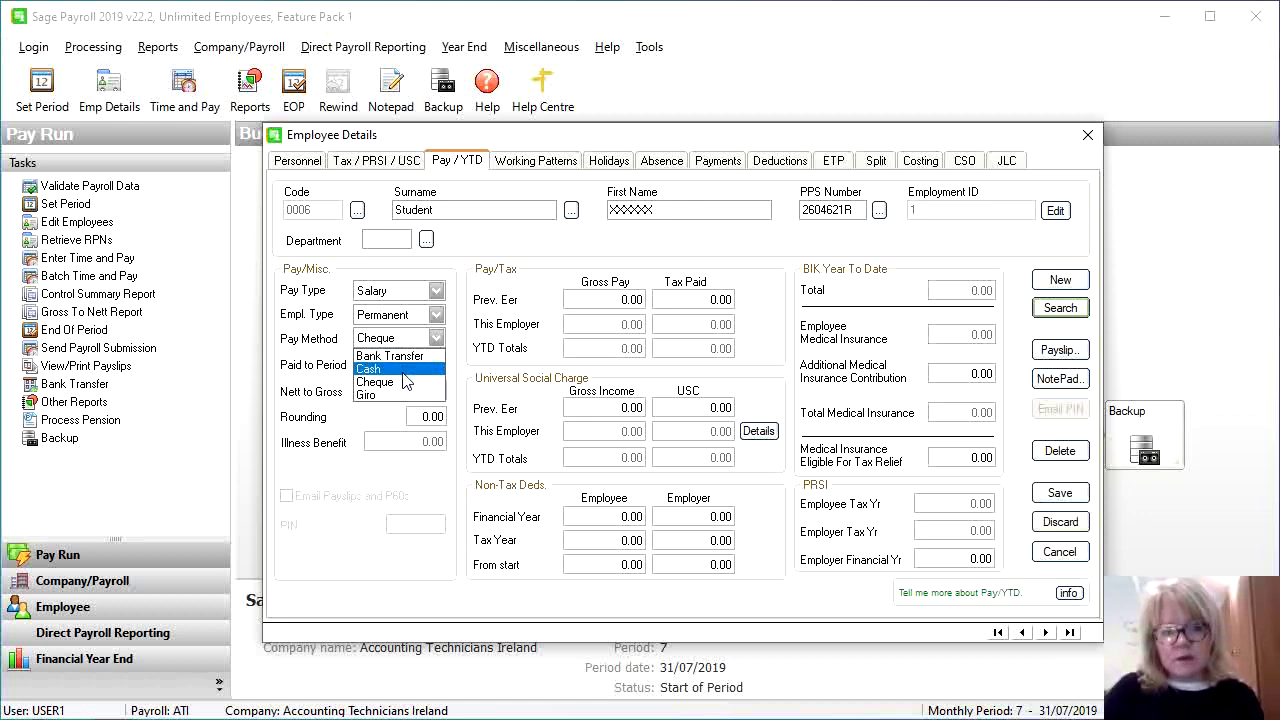
click(404, 384)
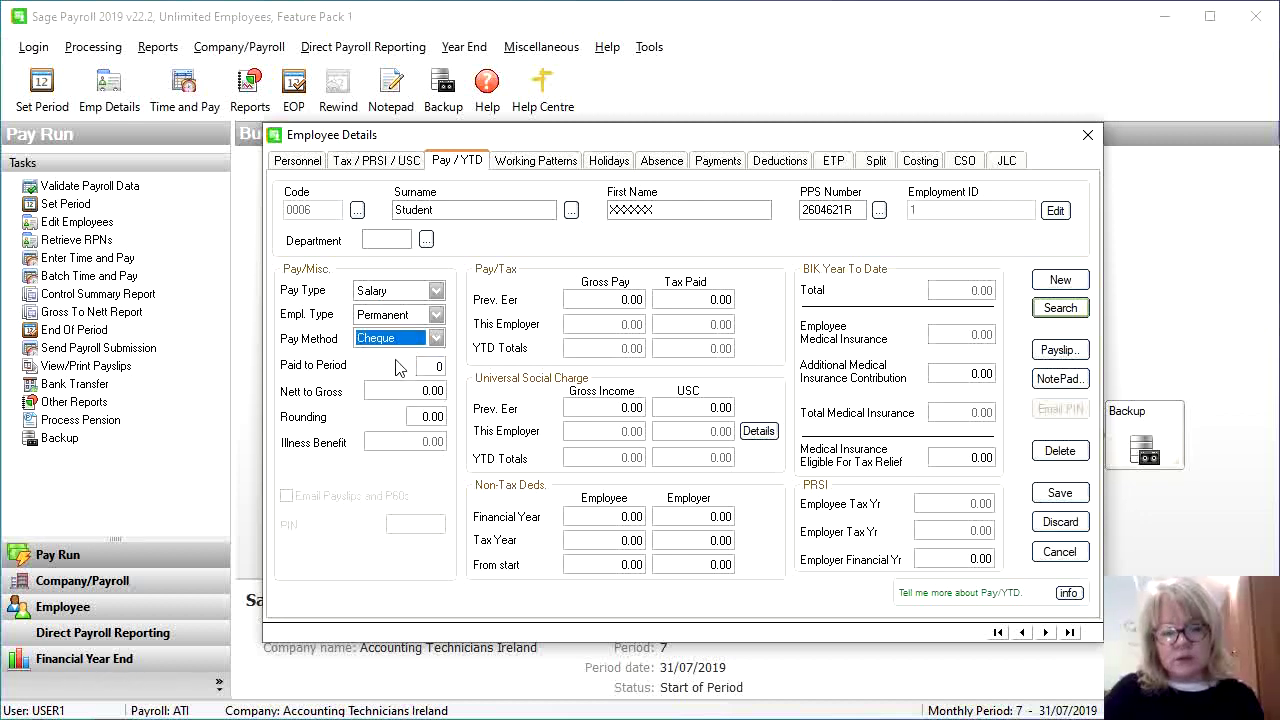
click(449, 167)
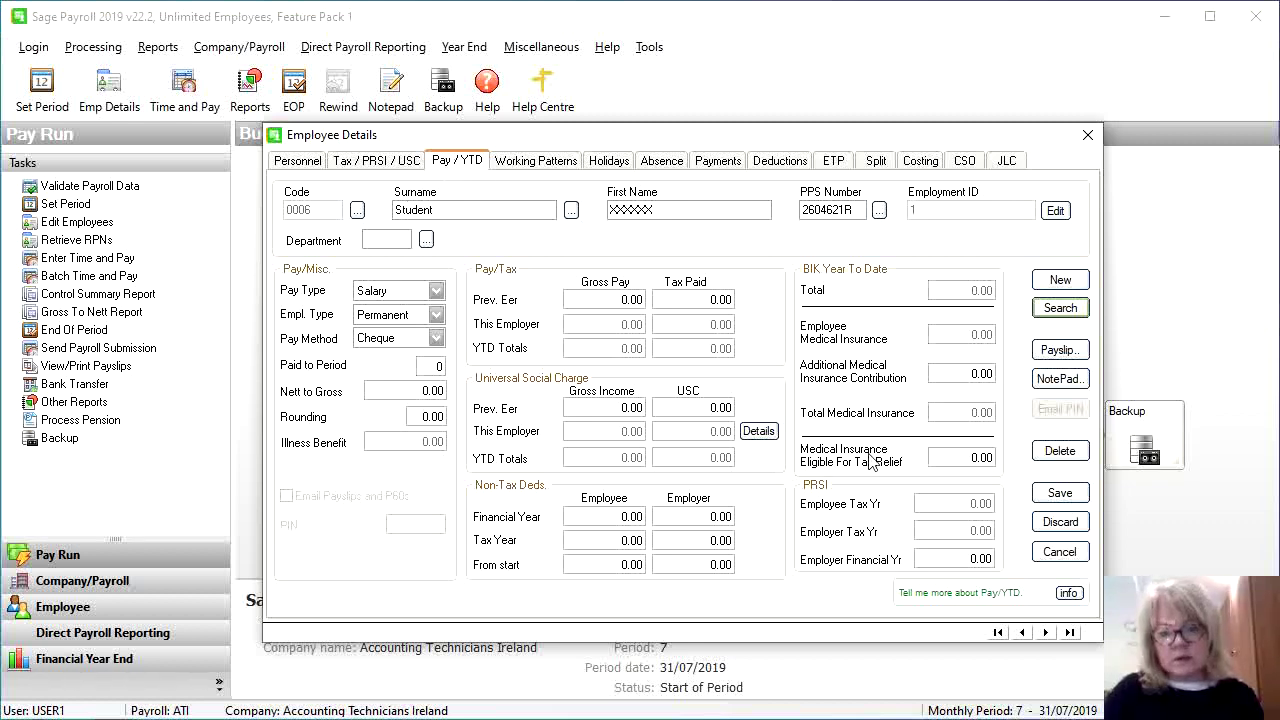
click(1060, 493)
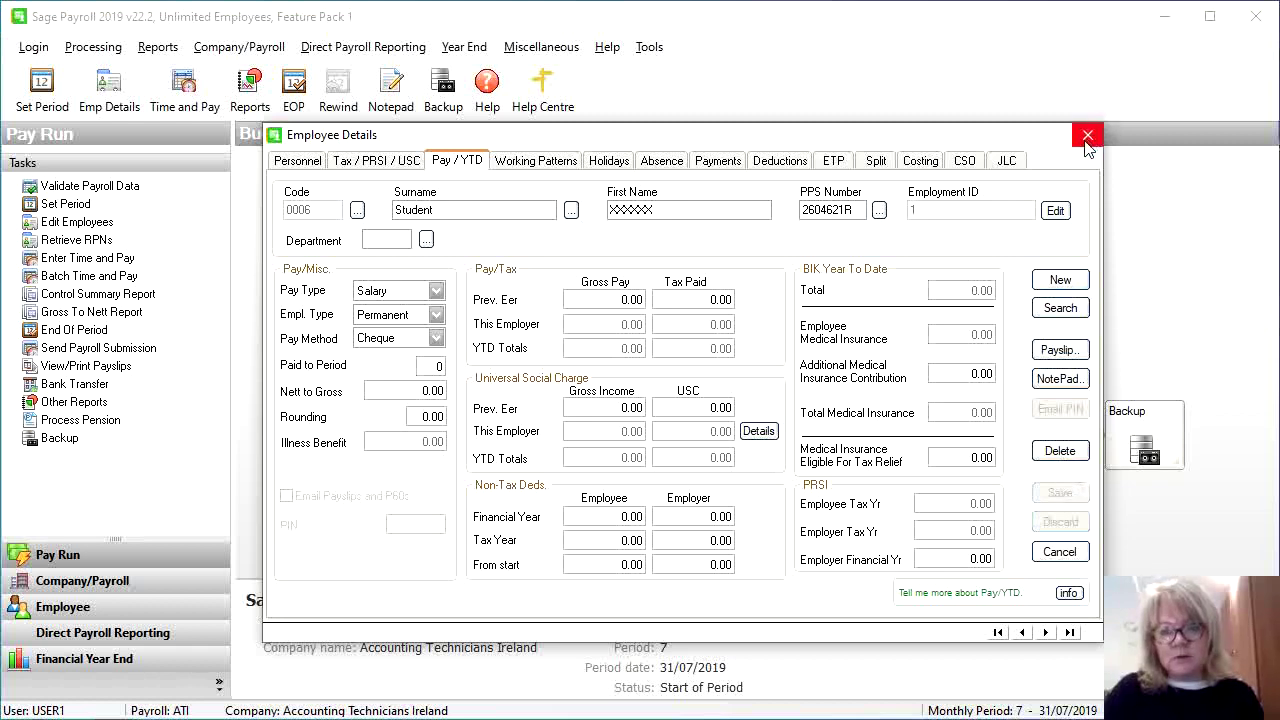
Start a new payment type titled 'Vouched' in the Payments list
click(1087, 136)
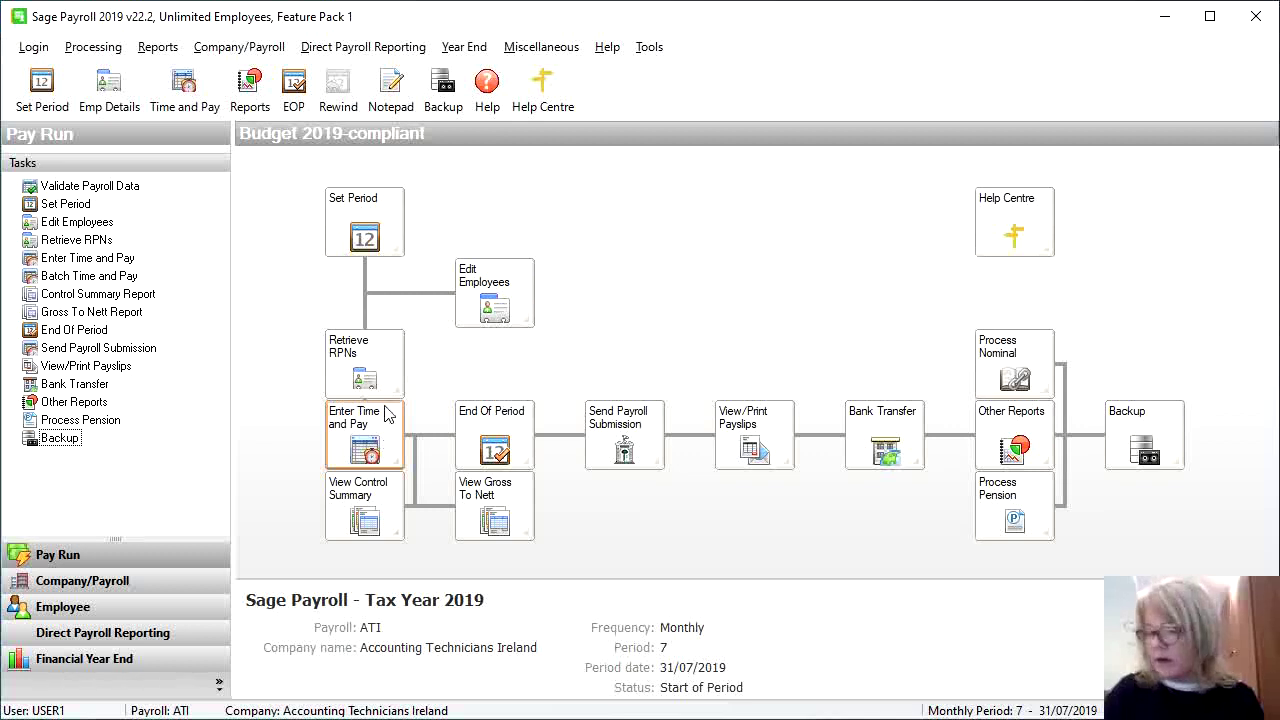
click(250, 50)
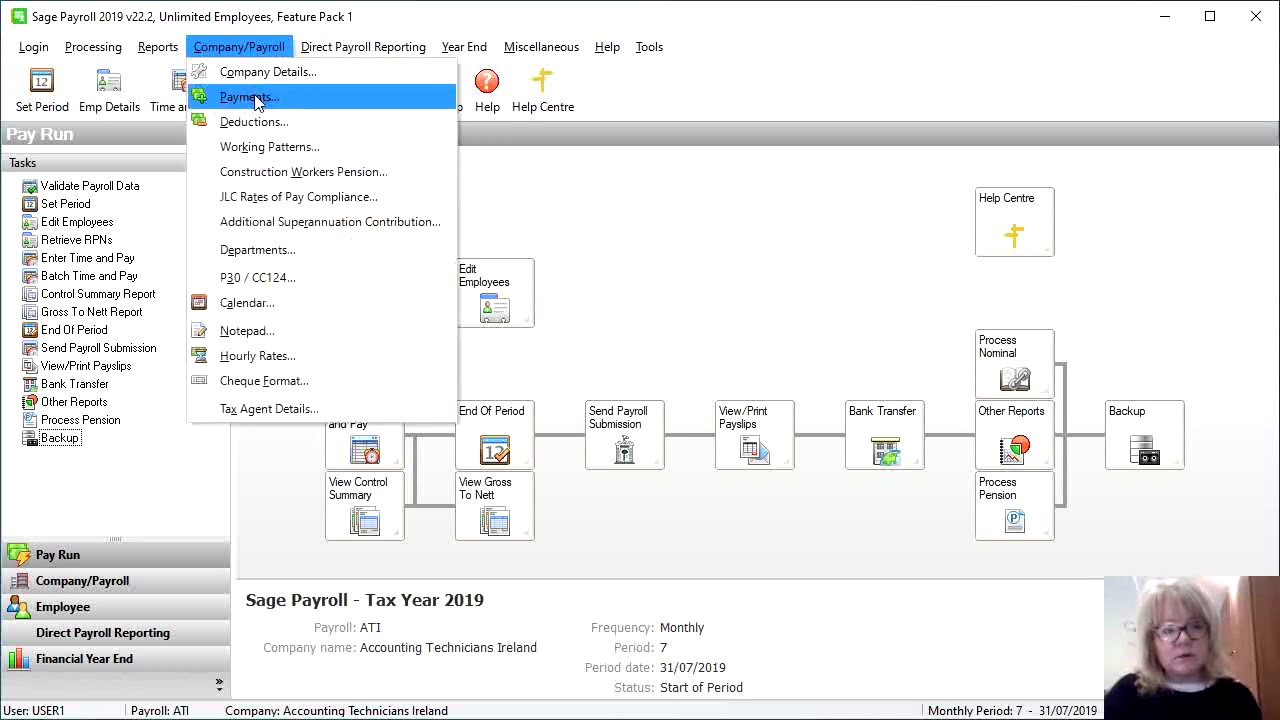
click(250, 97)
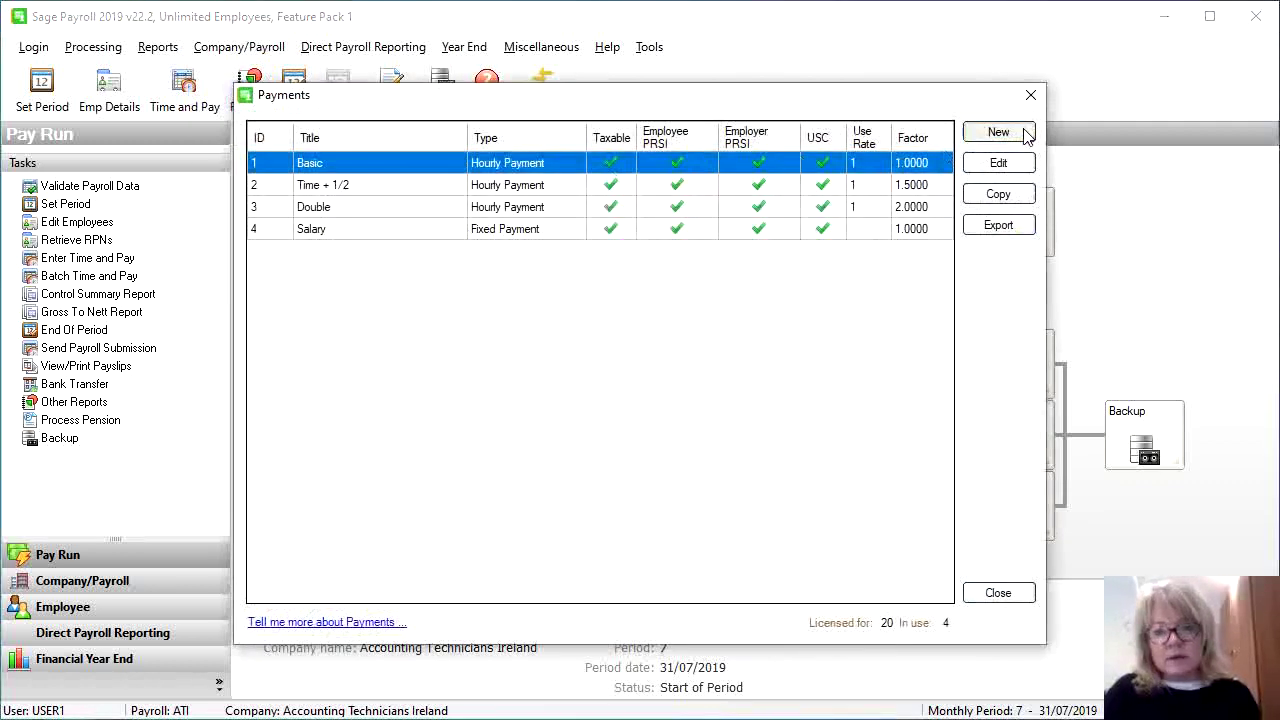
click(1000, 132)
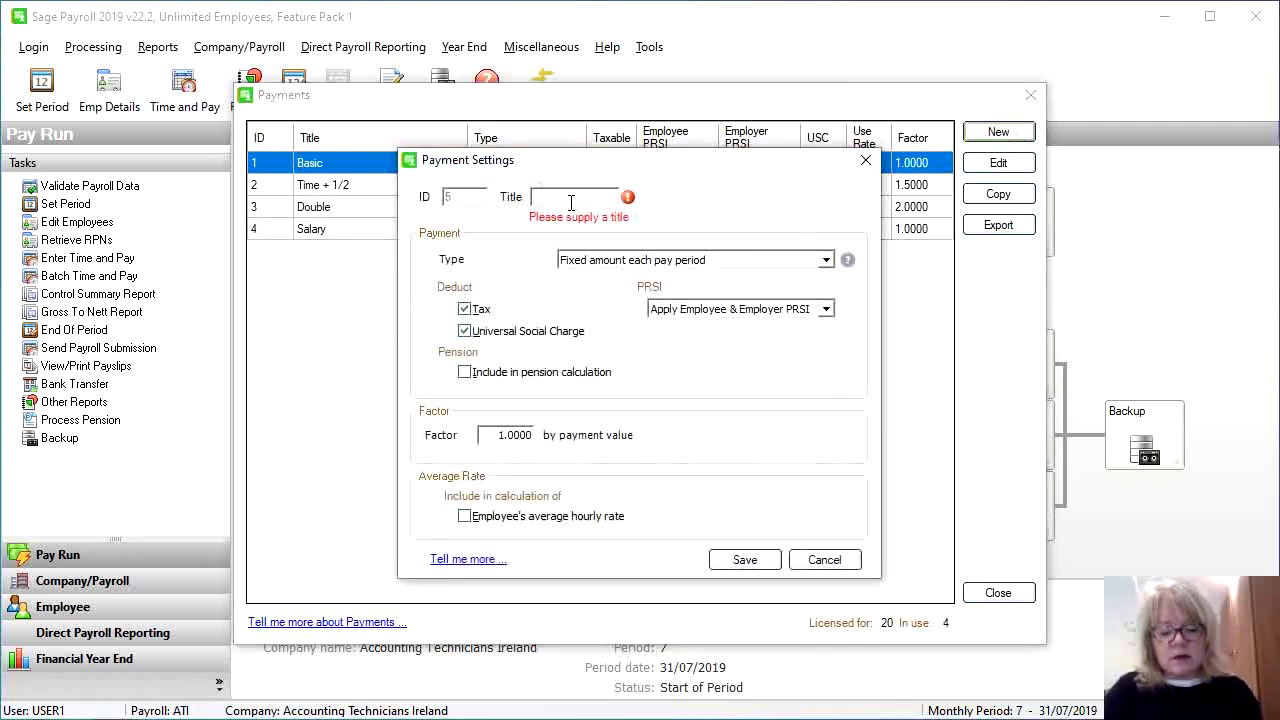
text(Vouched)
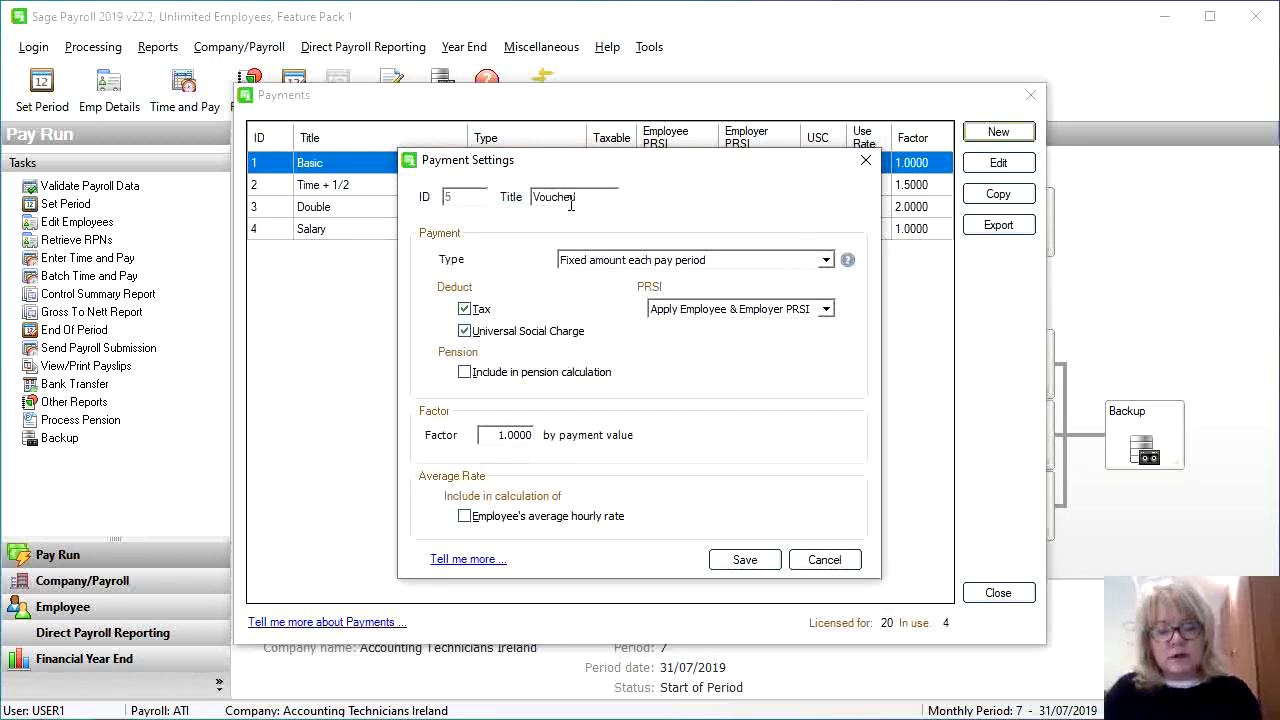
Make Vouched a variable amount each pay period, free of tax, USC and PRSI, and save it
click(648, 264)
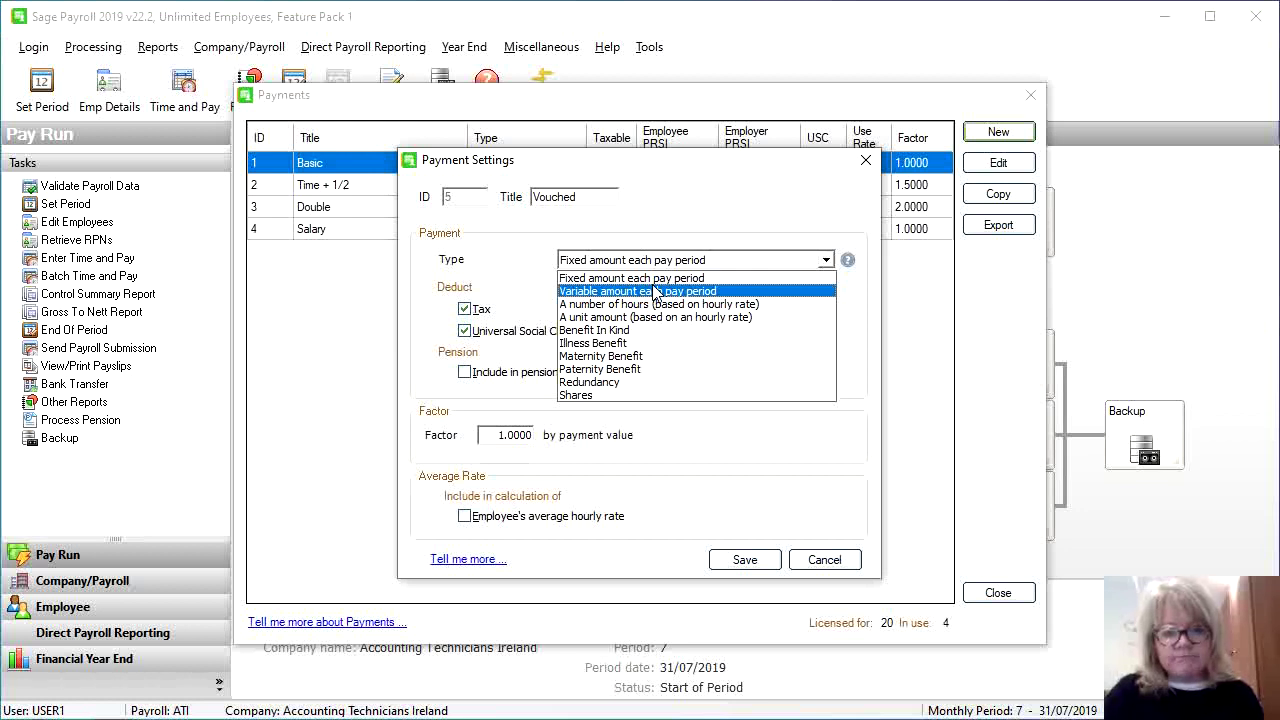
click(655, 290)
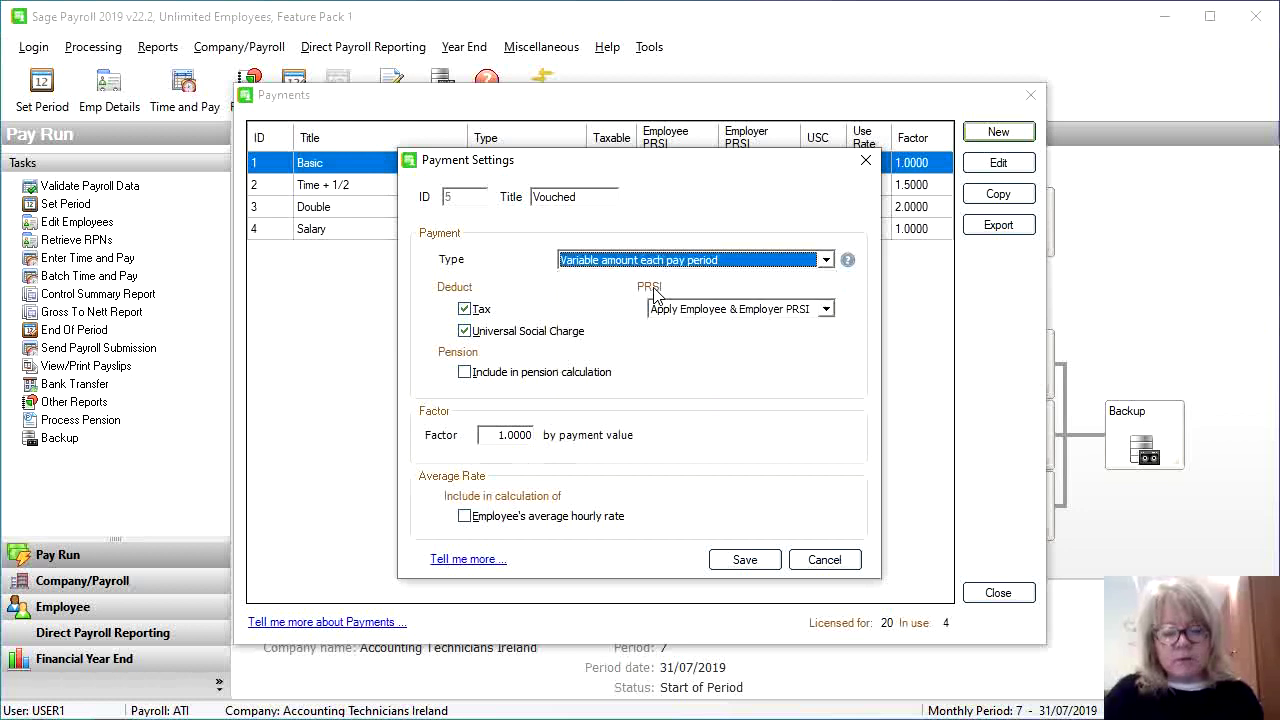
click(466, 310)
click(465, 332)
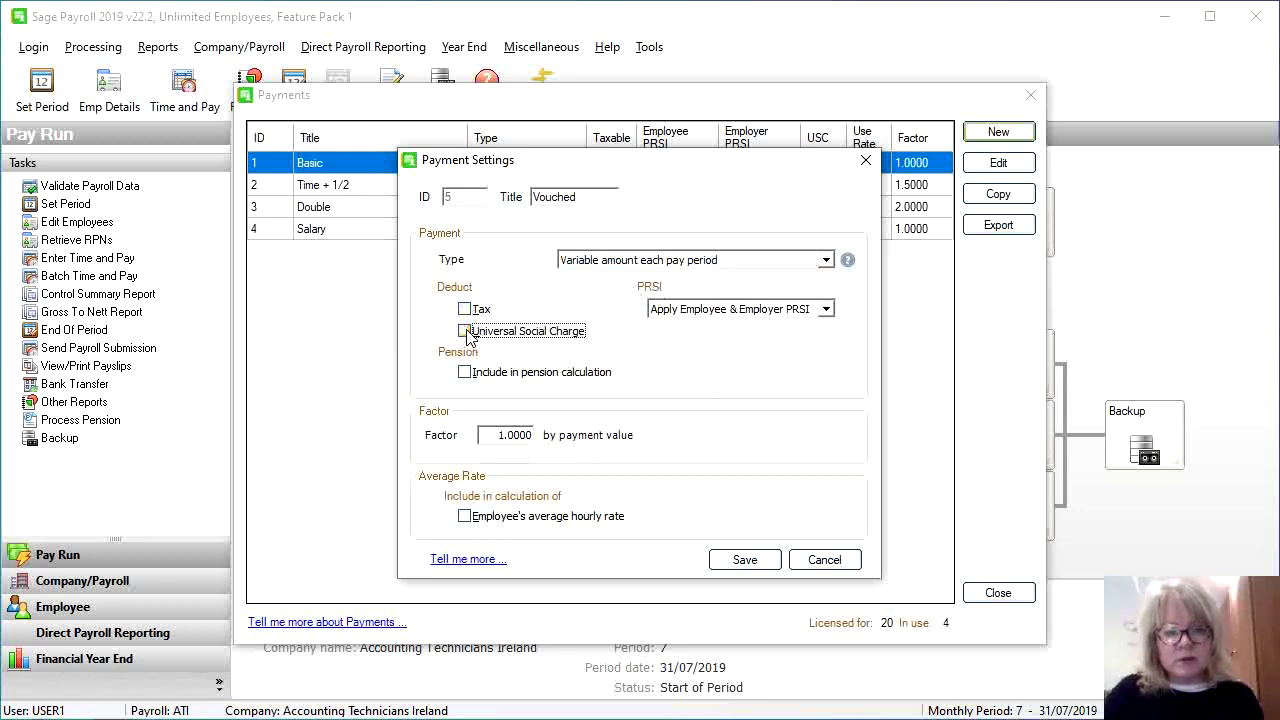
click(687, 312)
click(694, 366)
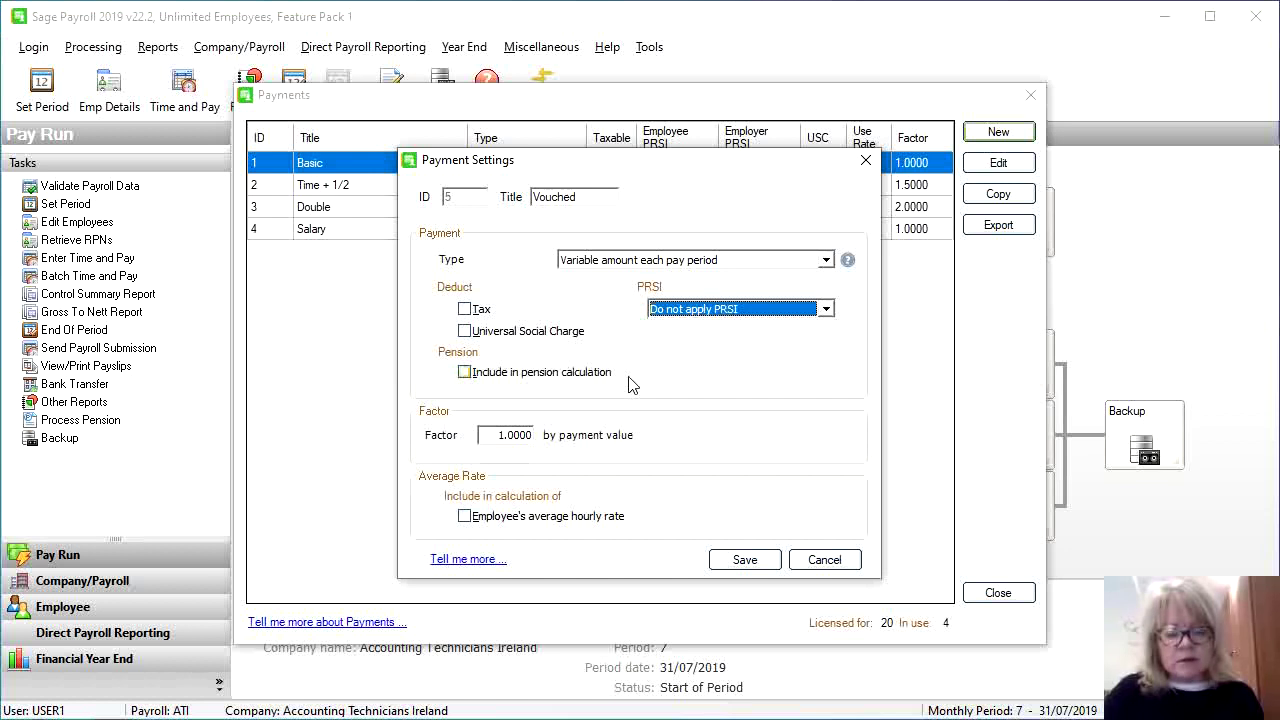
click(735, 564)
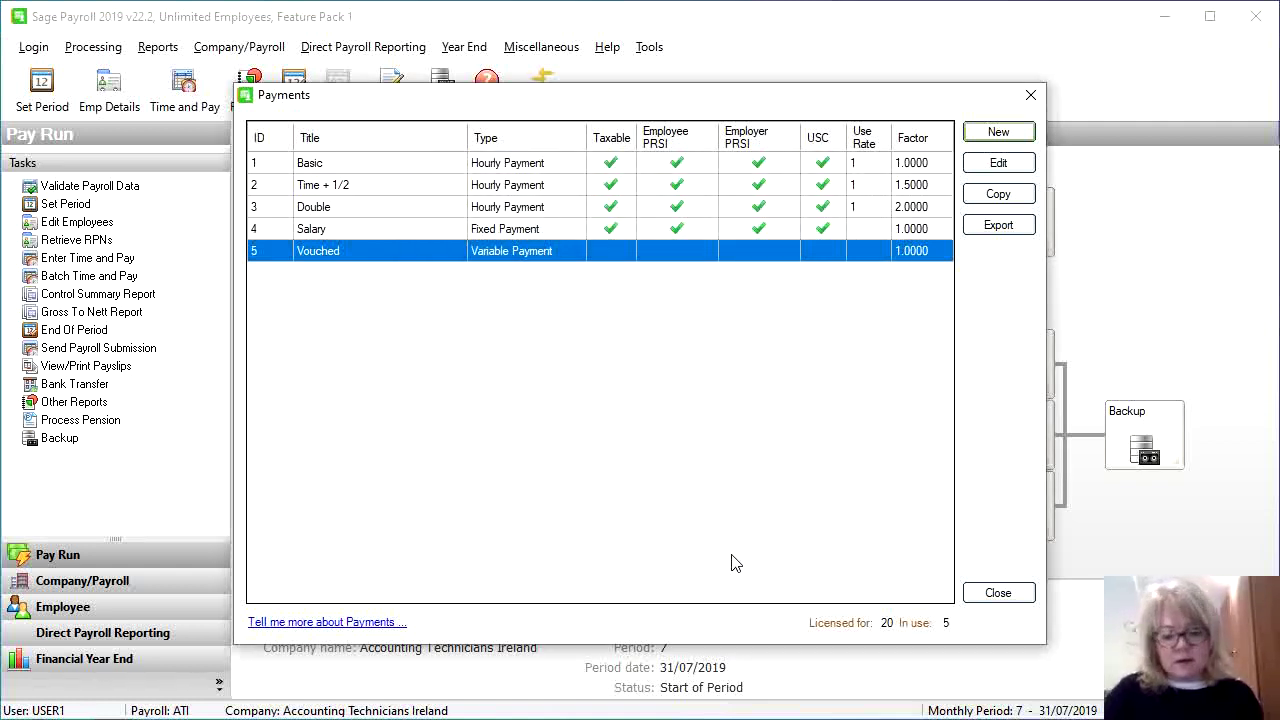
Begin period 7 time and pay entry without retrieving RPNs and load employee 0006
key(Escape)
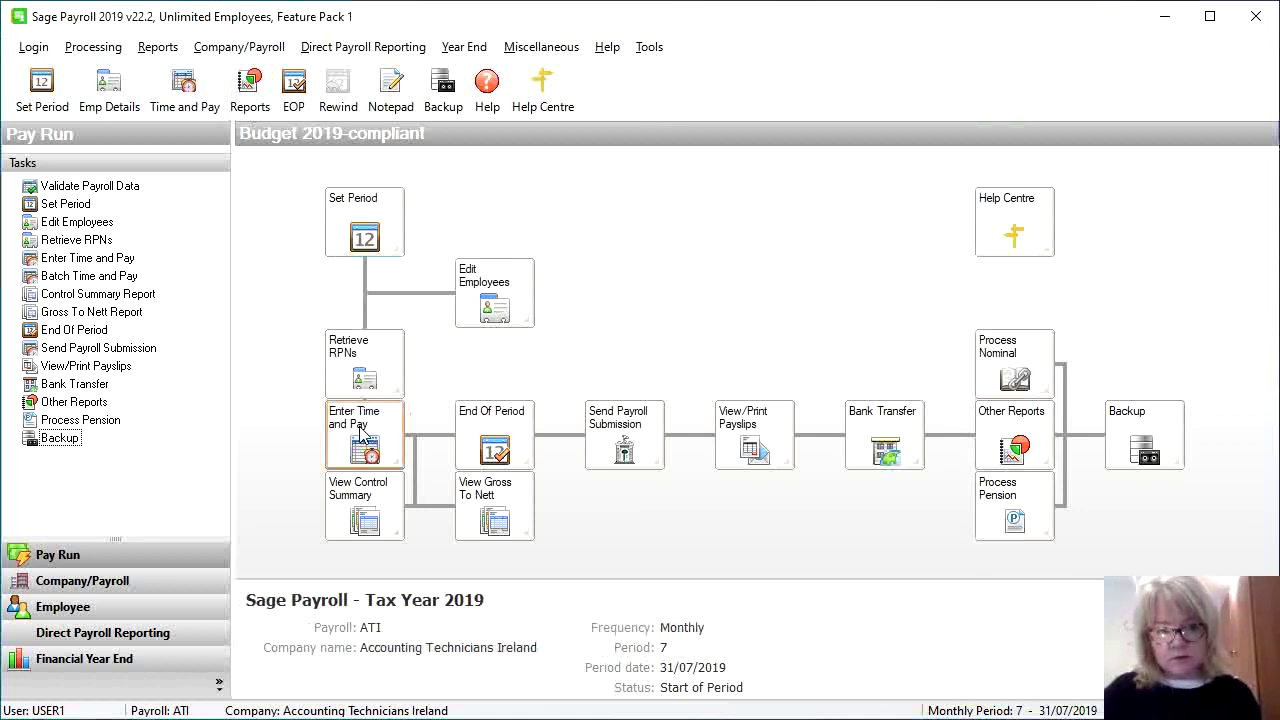
click(362, 430)
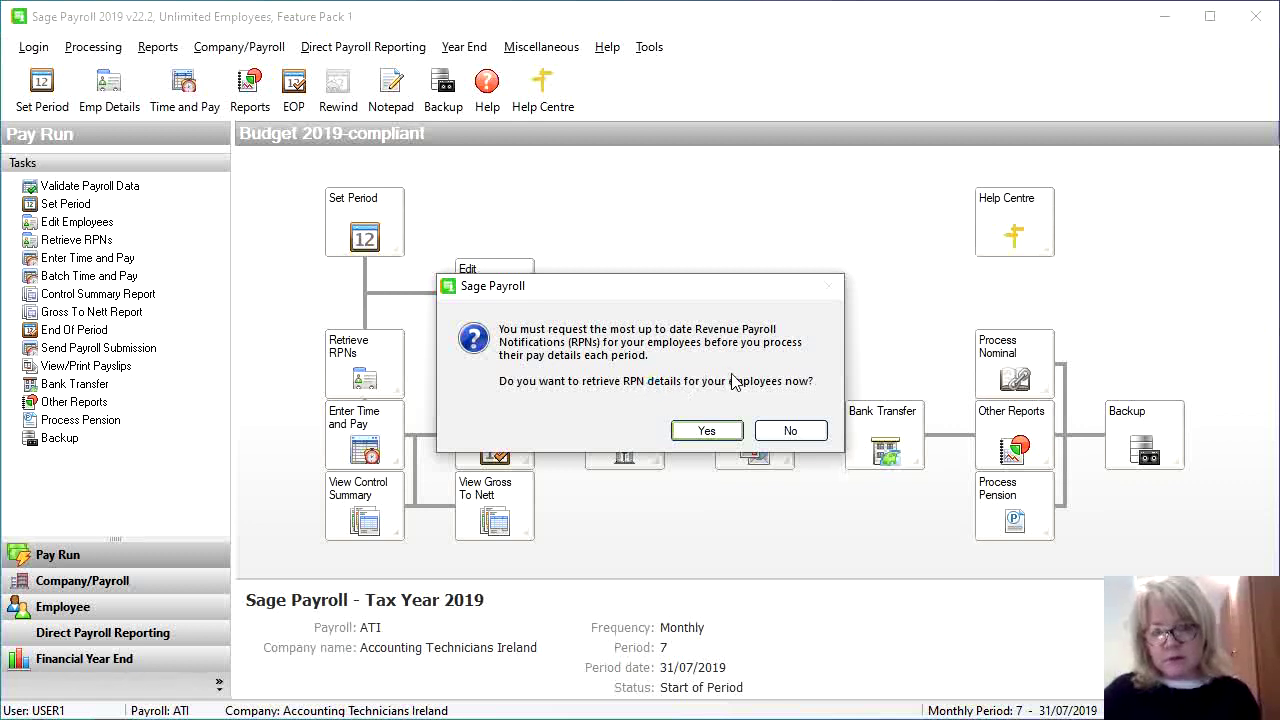
click(790, 432)
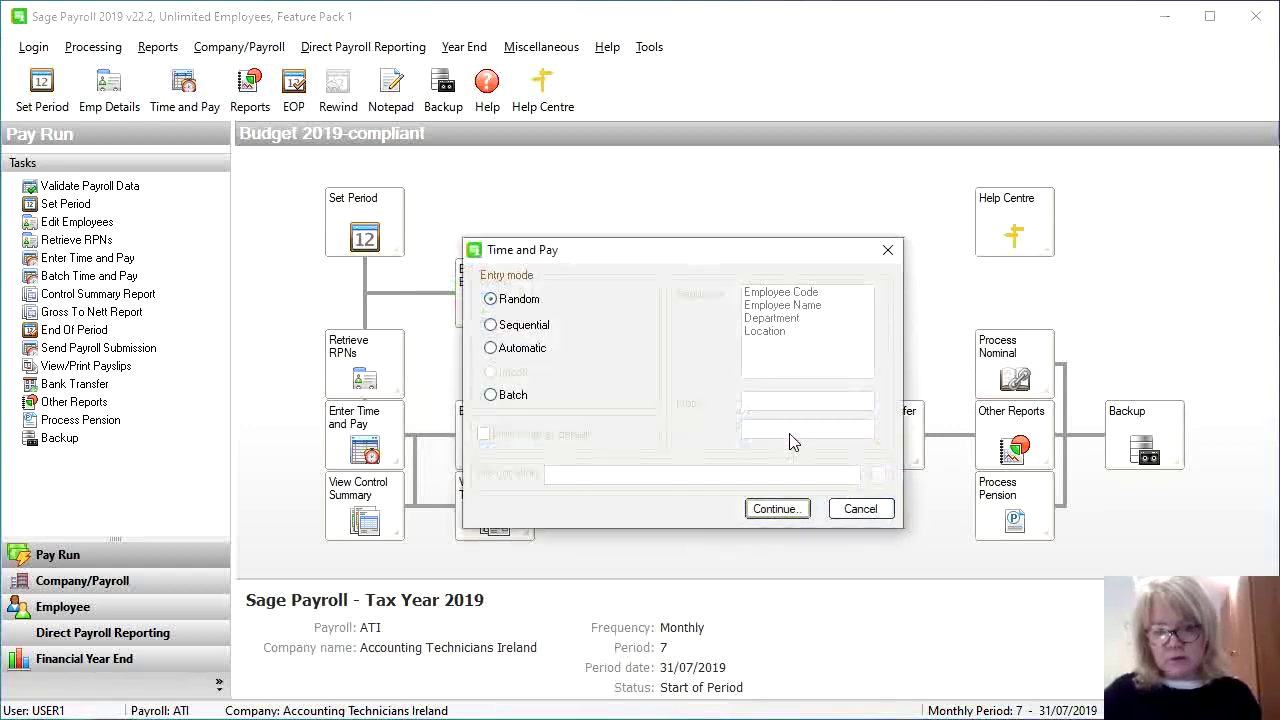
click(789, 503)
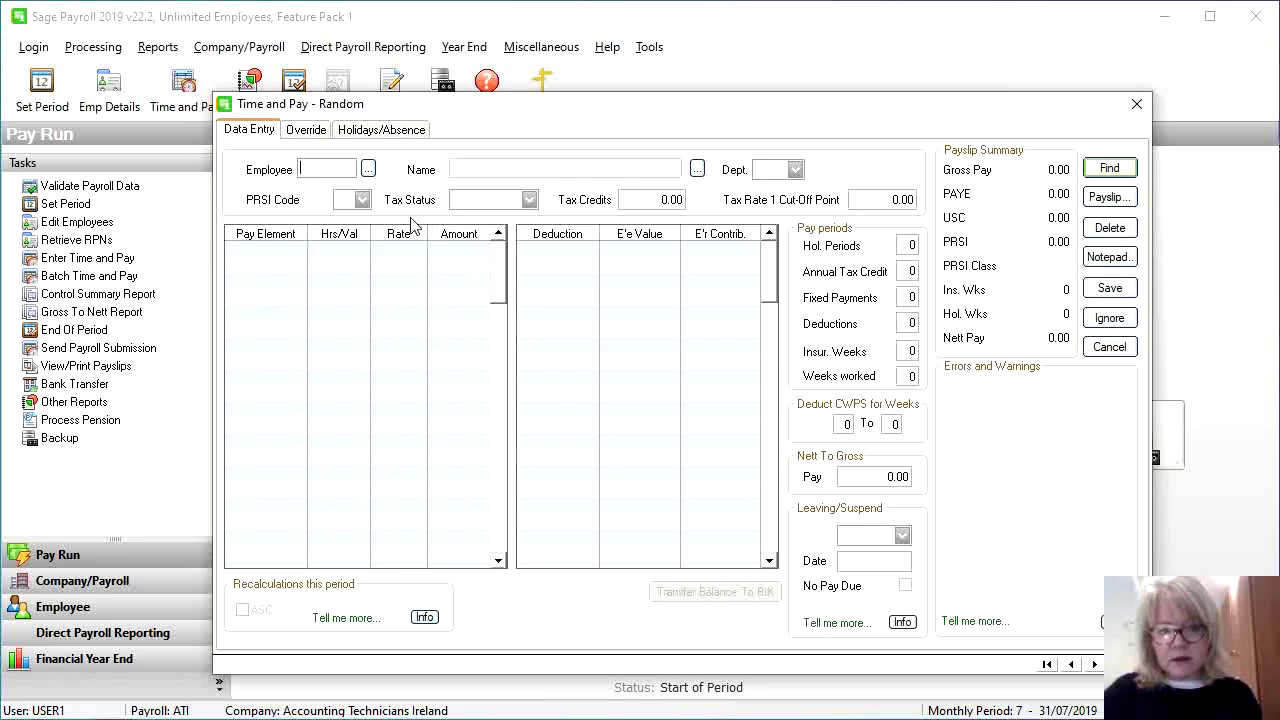
click(368, 169)
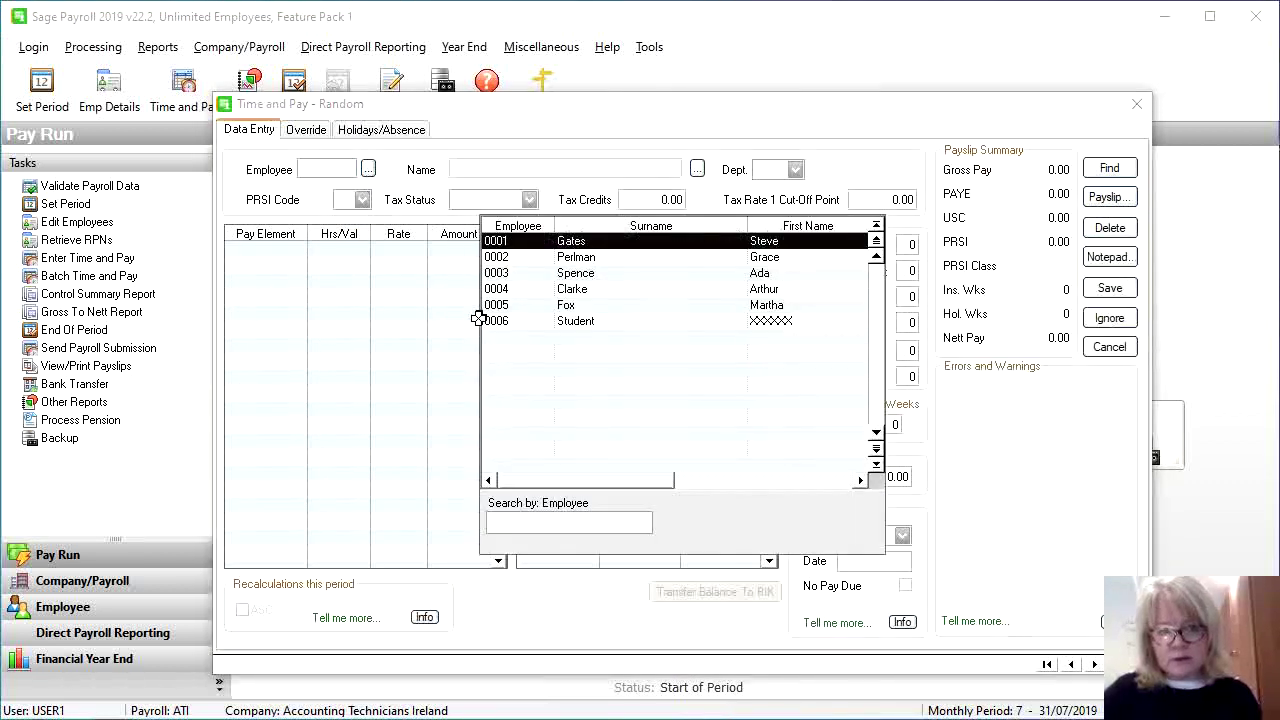
double_click(549, 320)
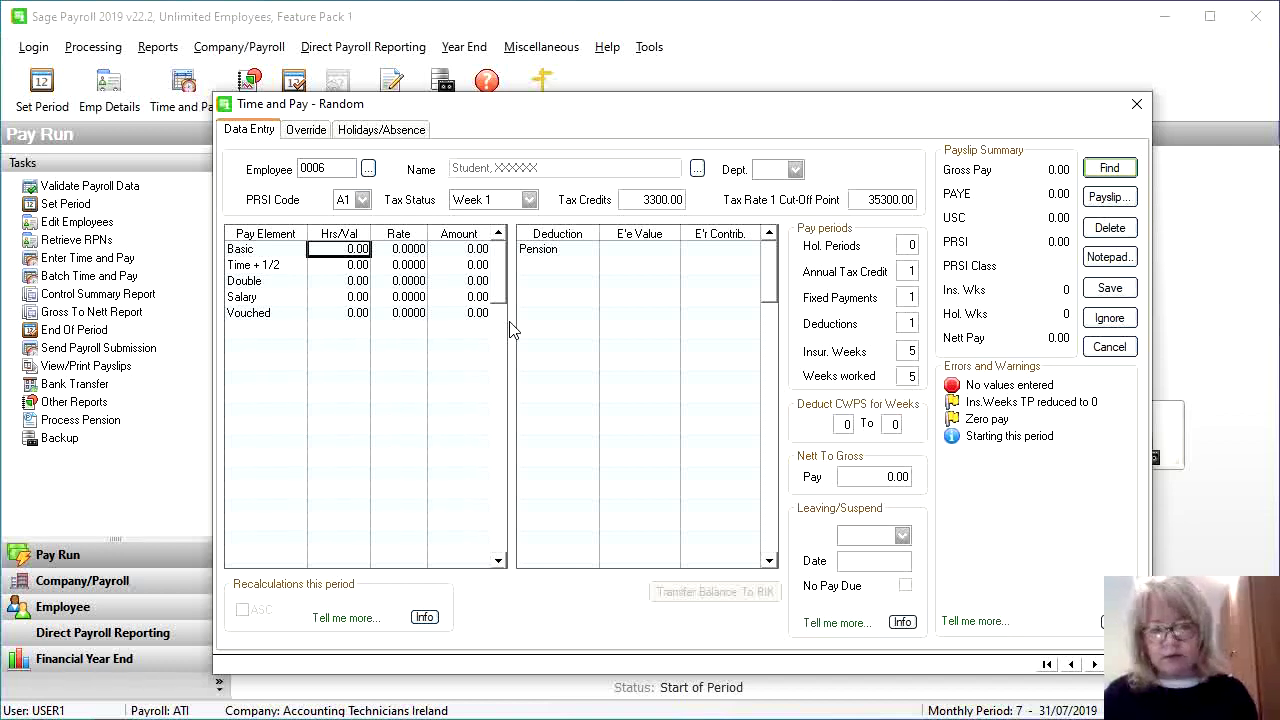
Enter 3208.34 Salary and 60.00 Vouched for employee 0006 and save the pay
click(352, 298)
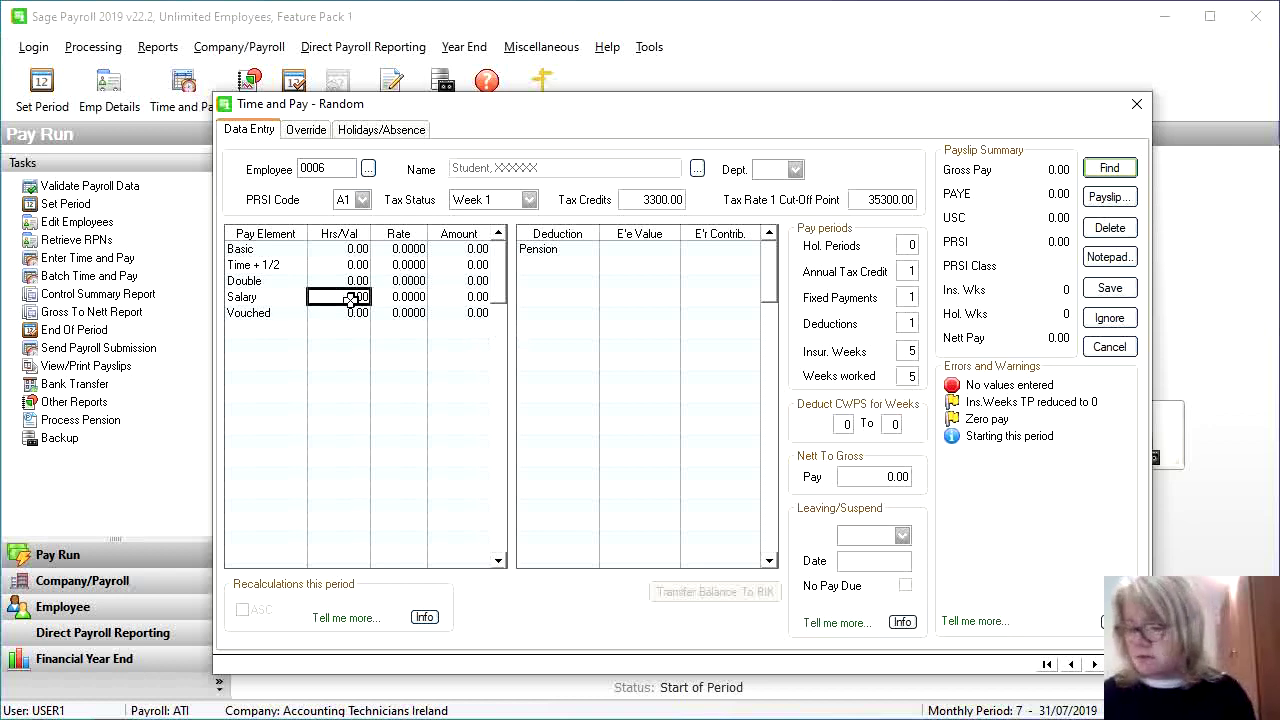
text(3208)
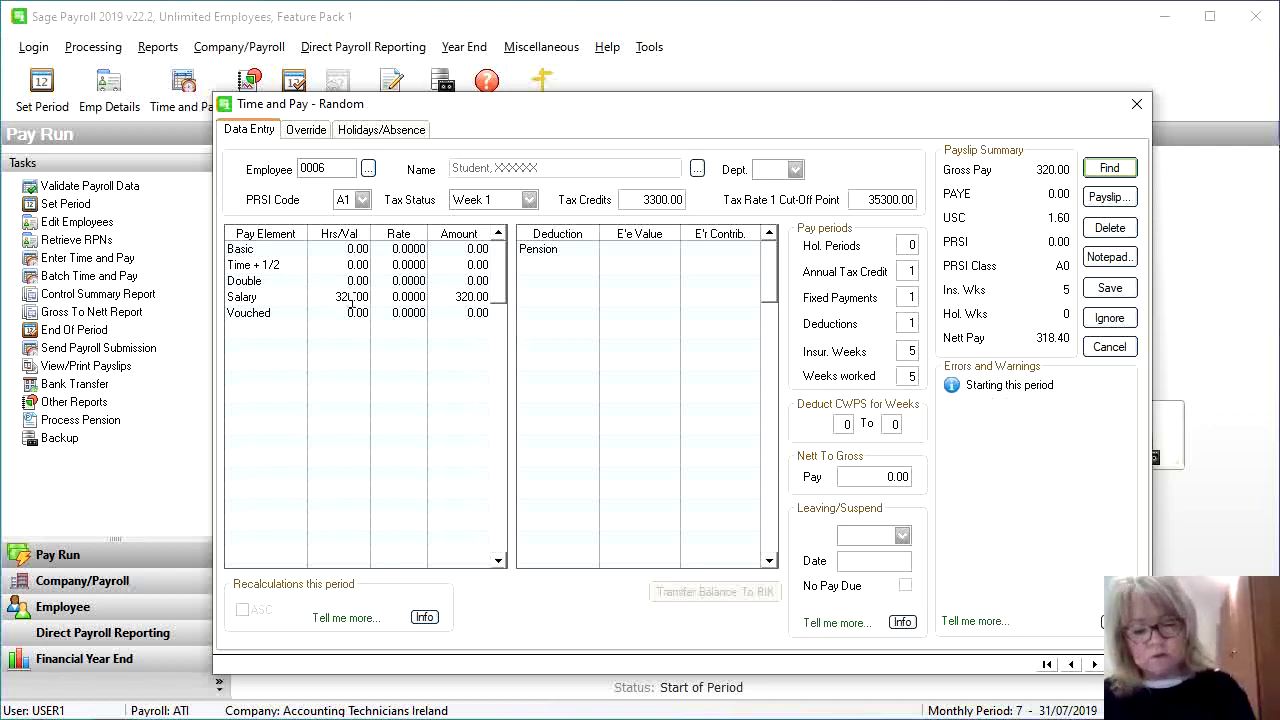
text(.34)
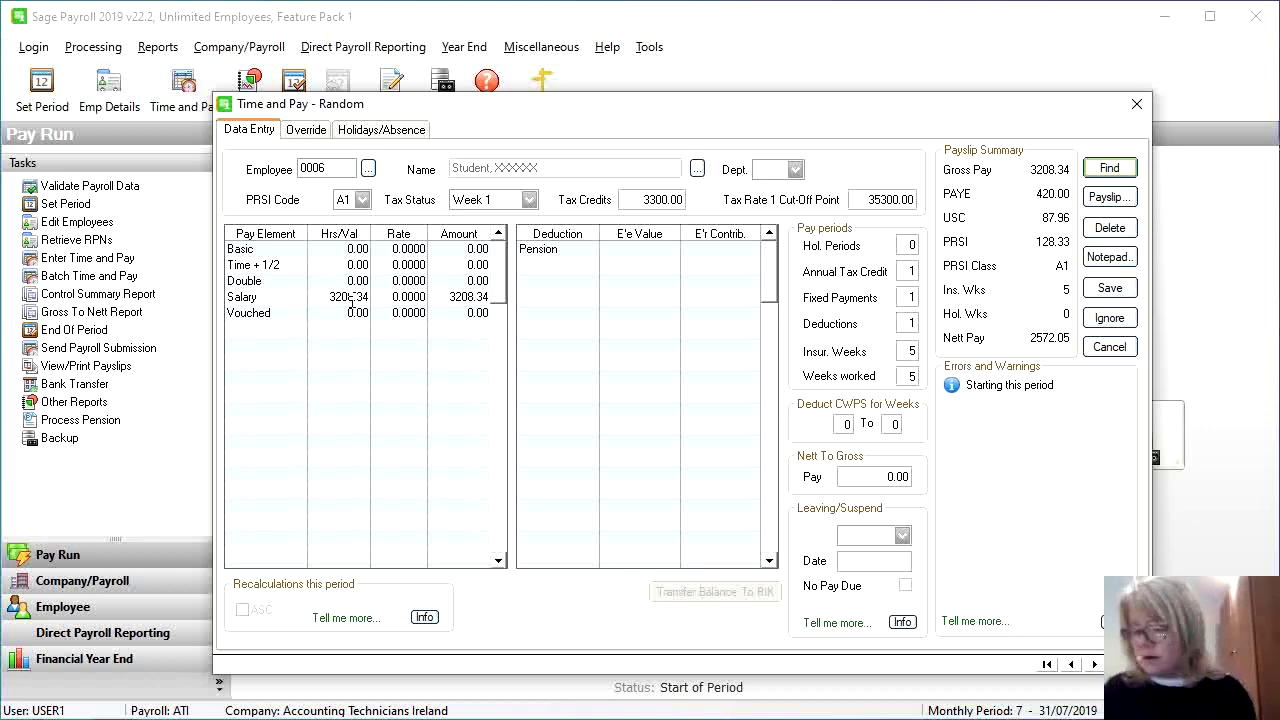
click(342, 314)
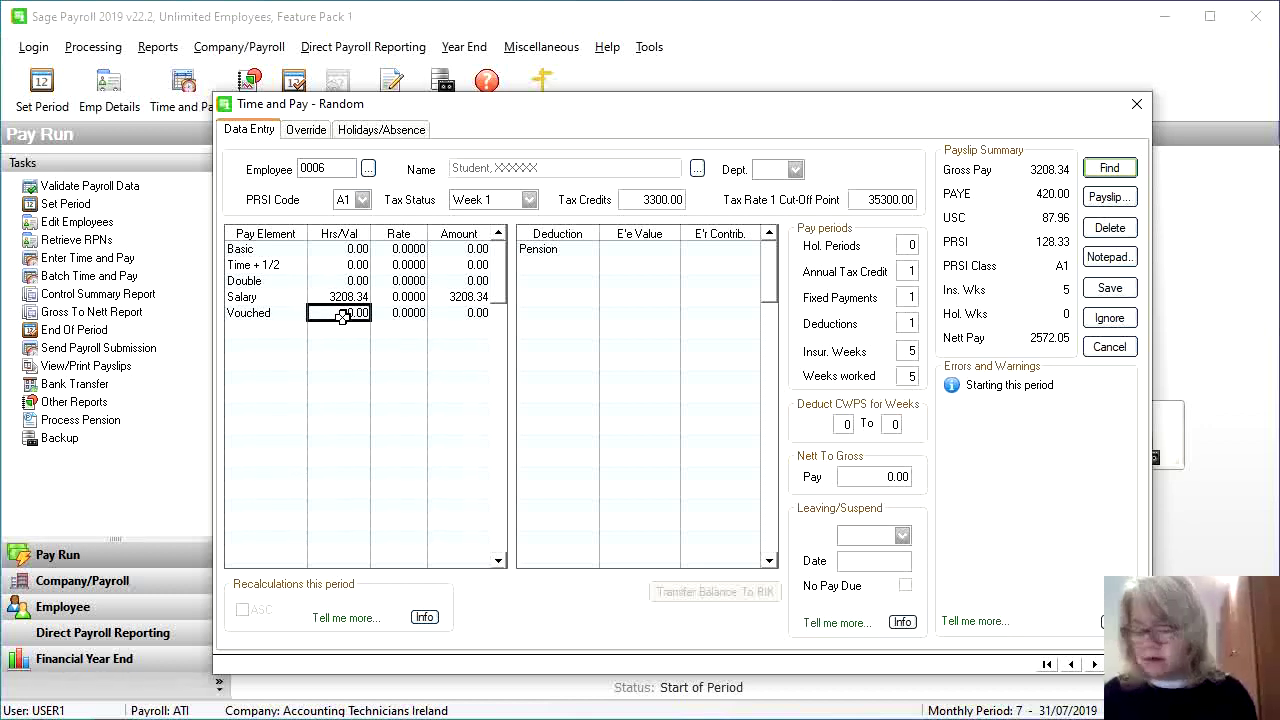
text(60)
key(Return)
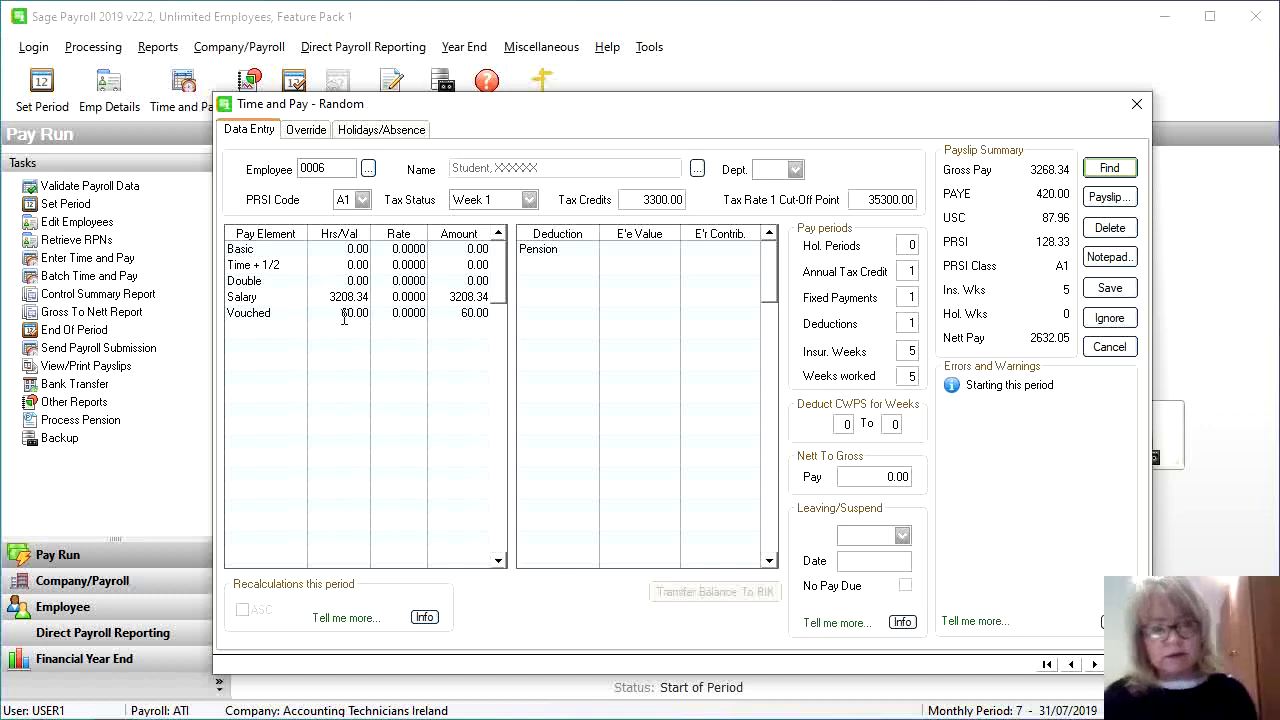
click(400, 314)
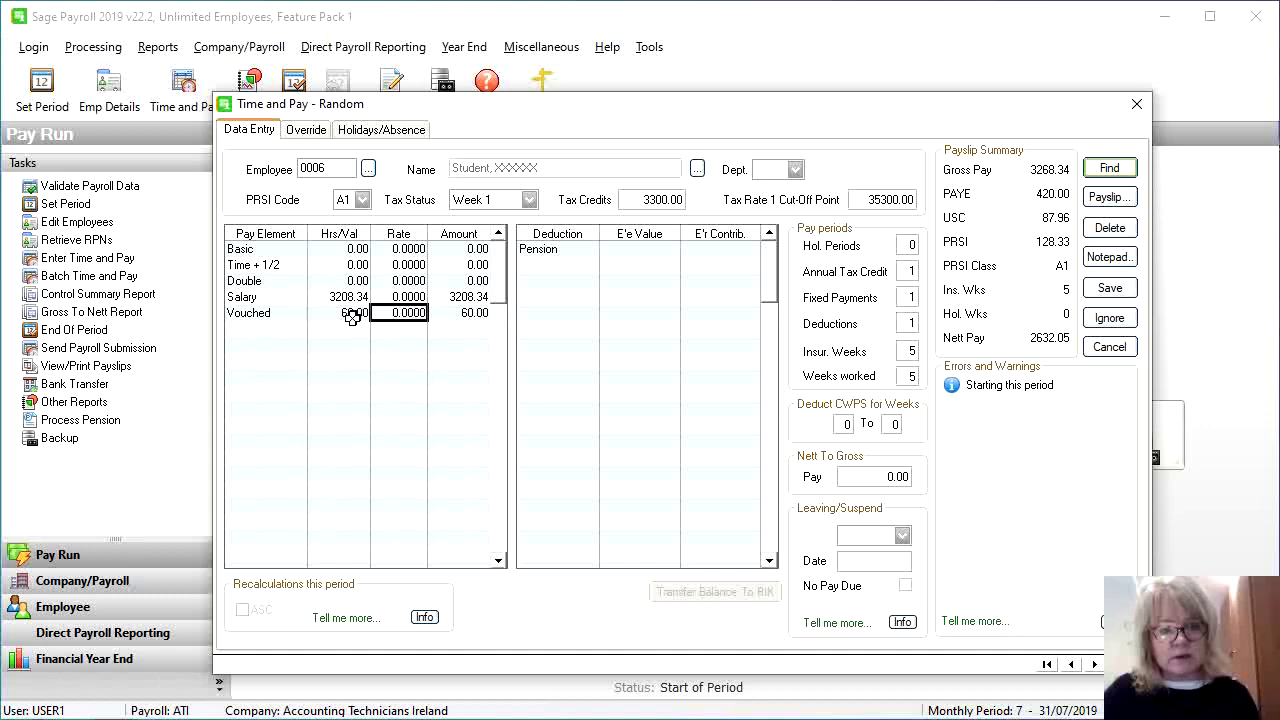
click(352, 314)
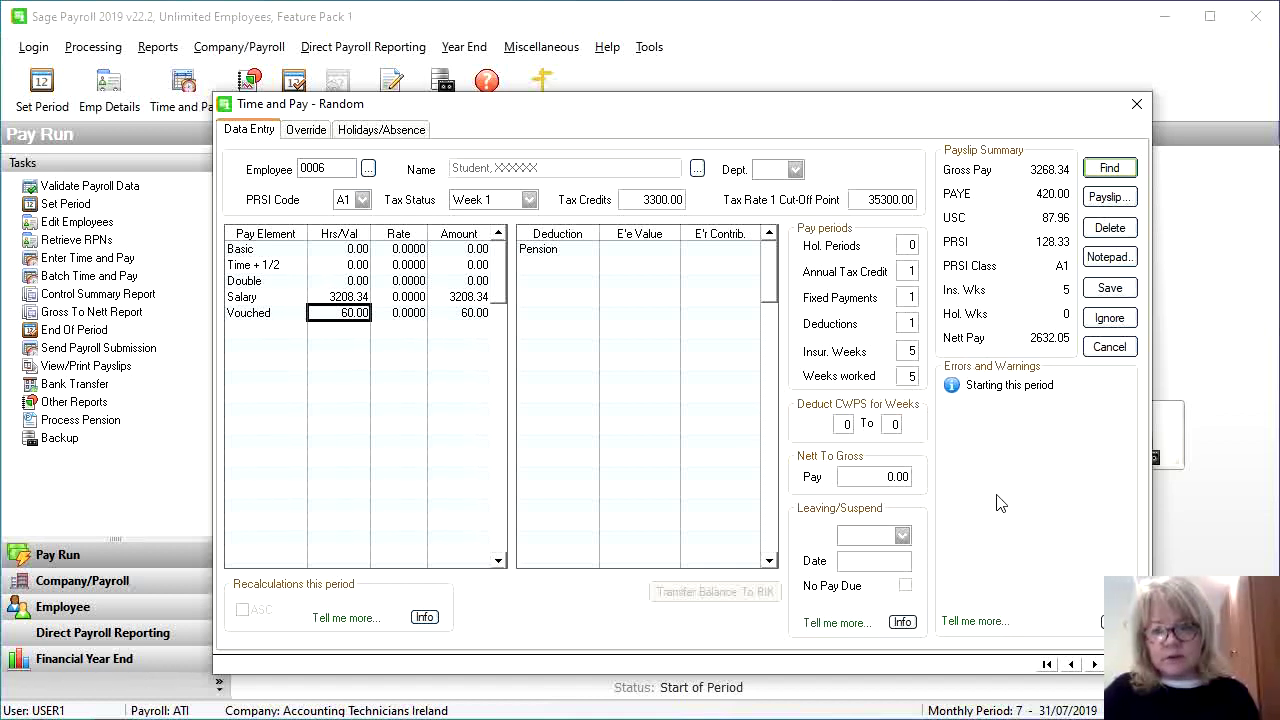
click(1123, 295)
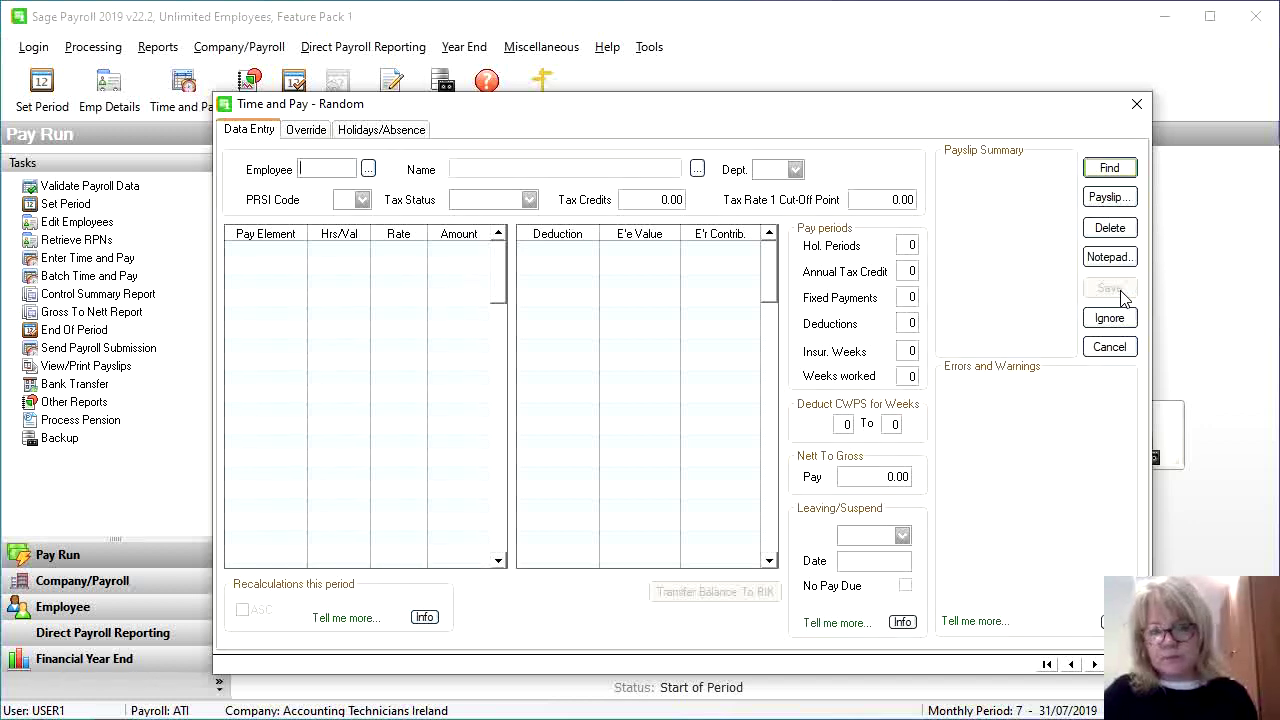
click(1109, 346)
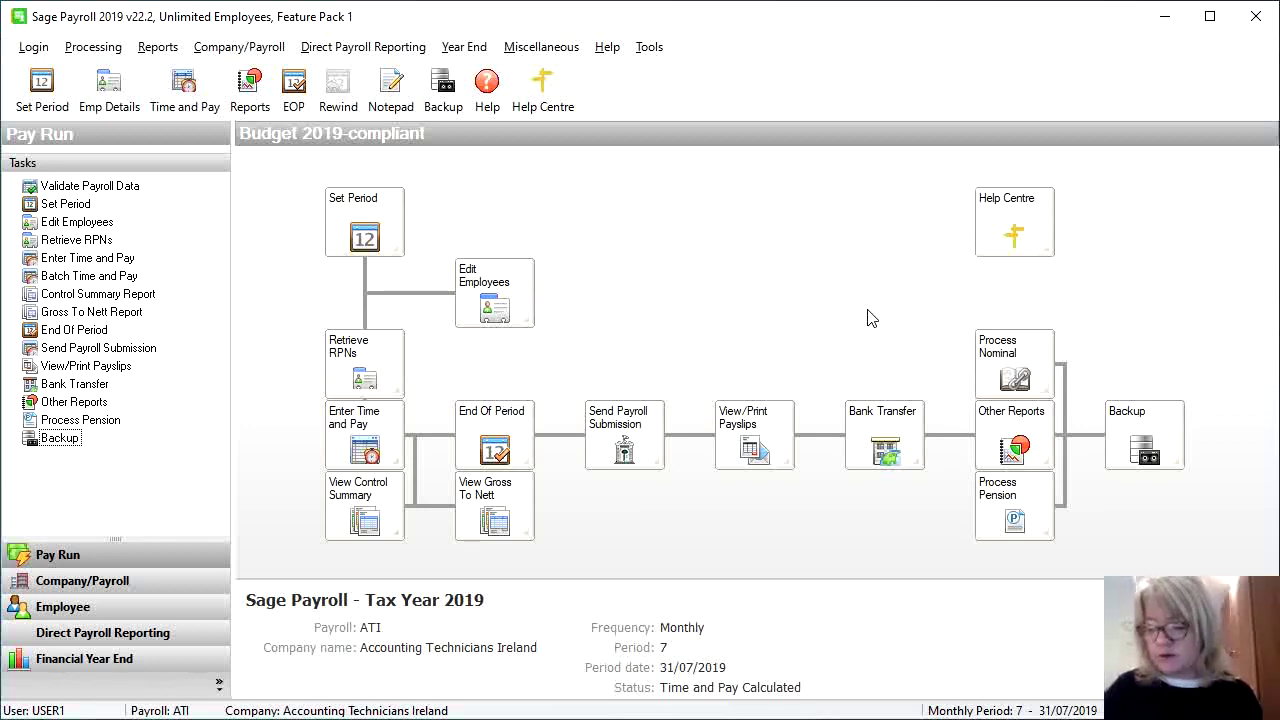
Tick 'Include in pension calculation' on the Salary payment and save it
click(253, 48)
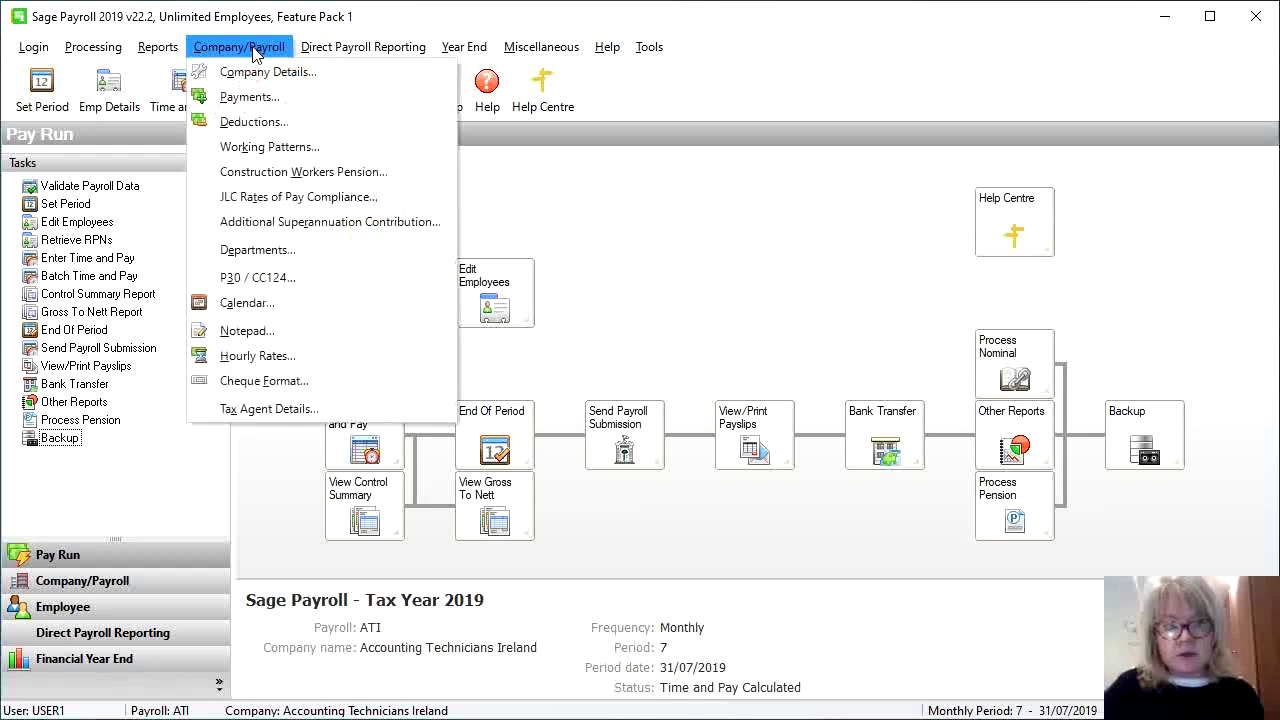
click(264, 99)
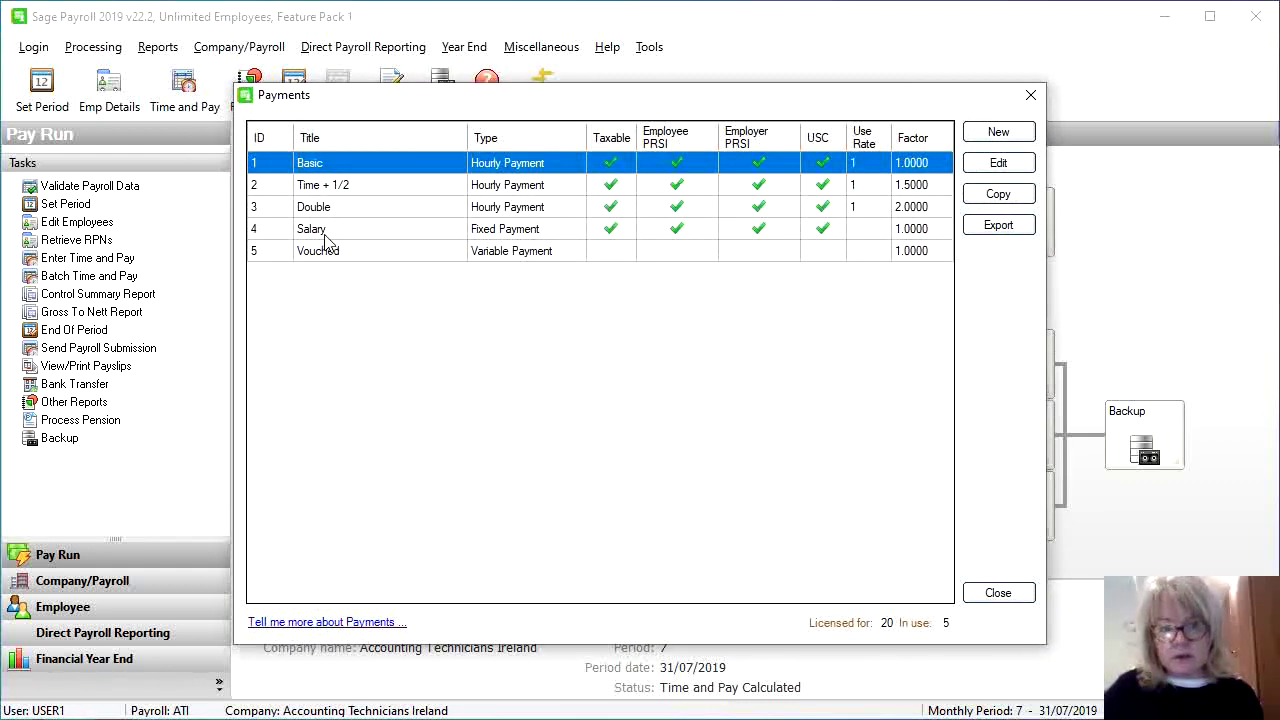
click(323, 232)
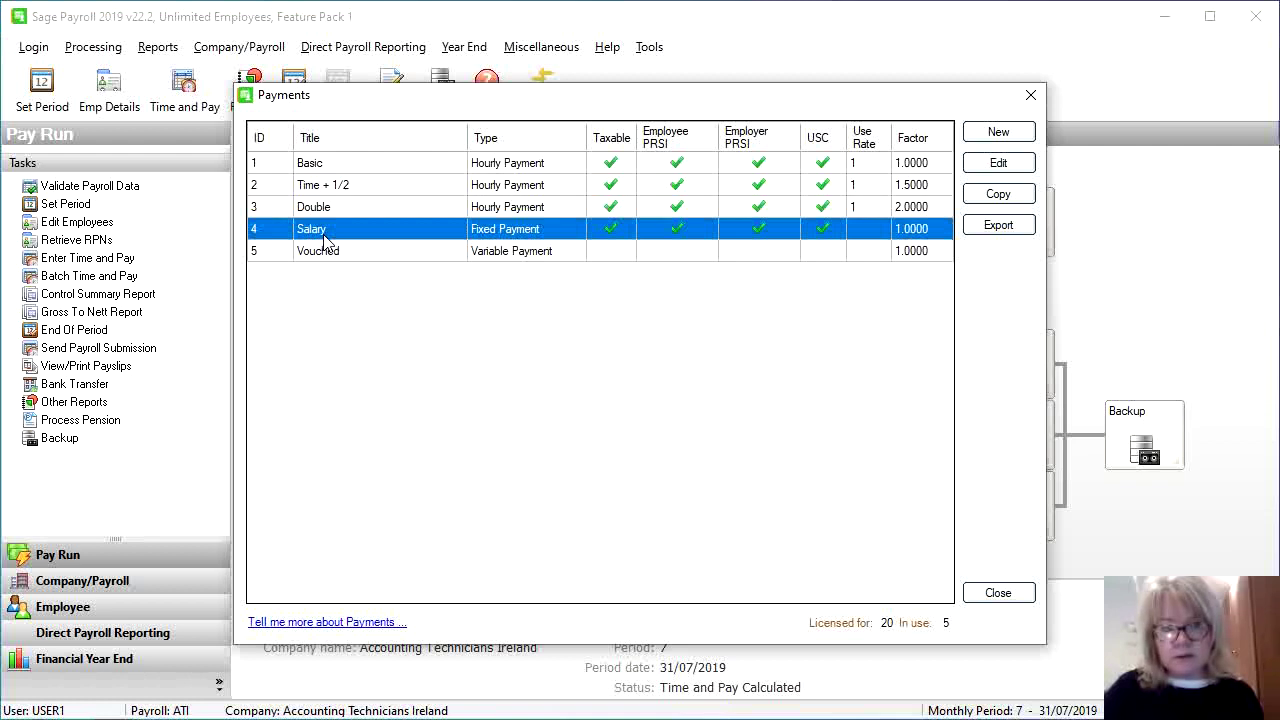
double_click(323, 240)
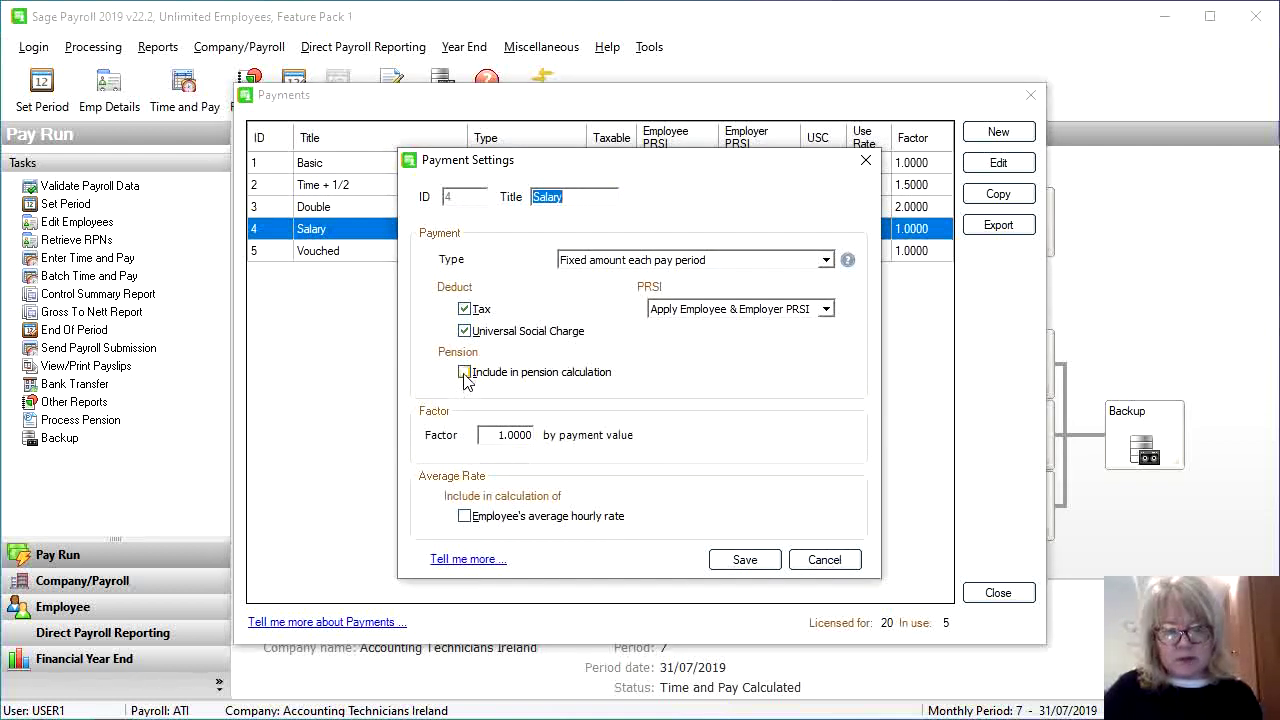
click(465, 373)
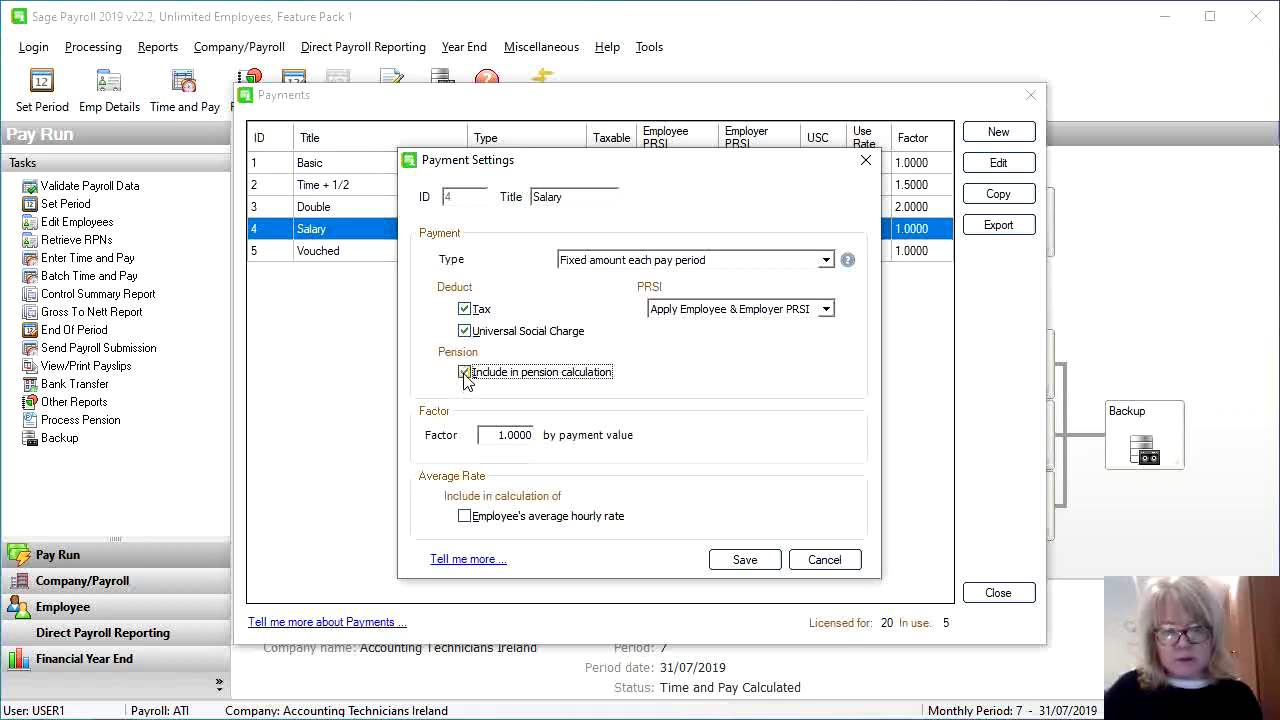
click(726, 563)
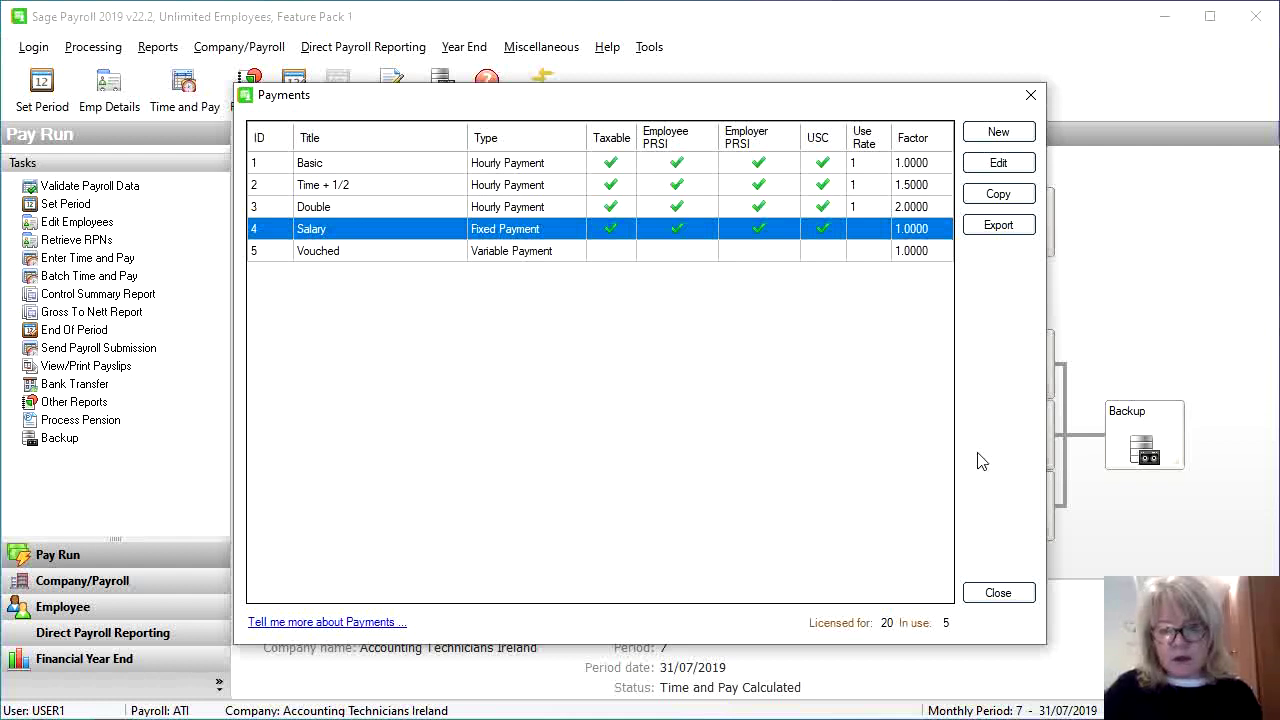
click(995, 593)
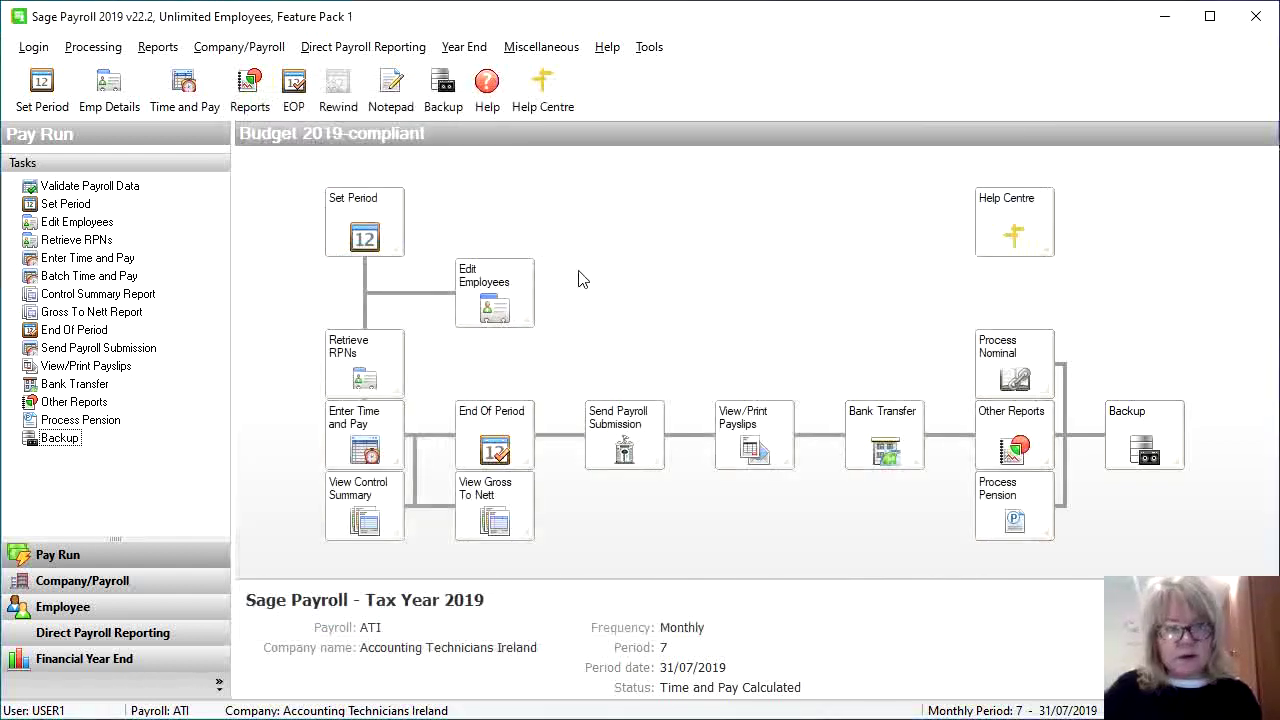
click(232, 46)
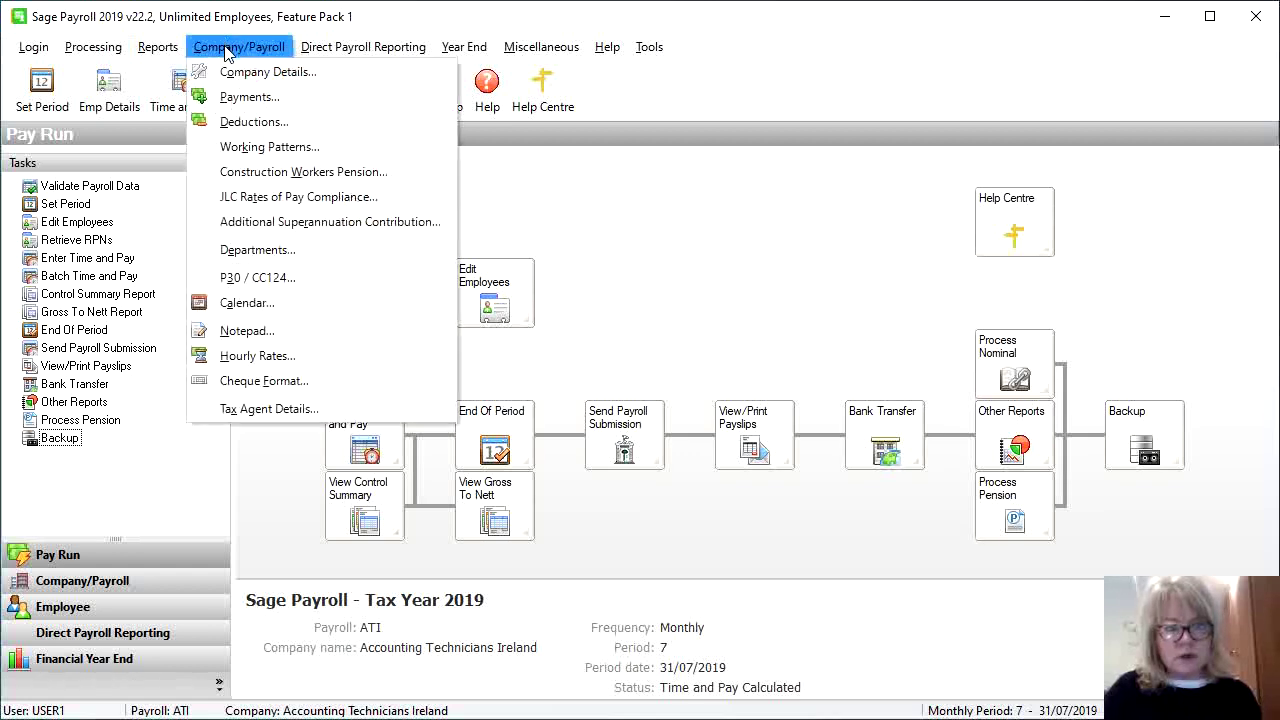
click(241, 124)
click(548, 192)
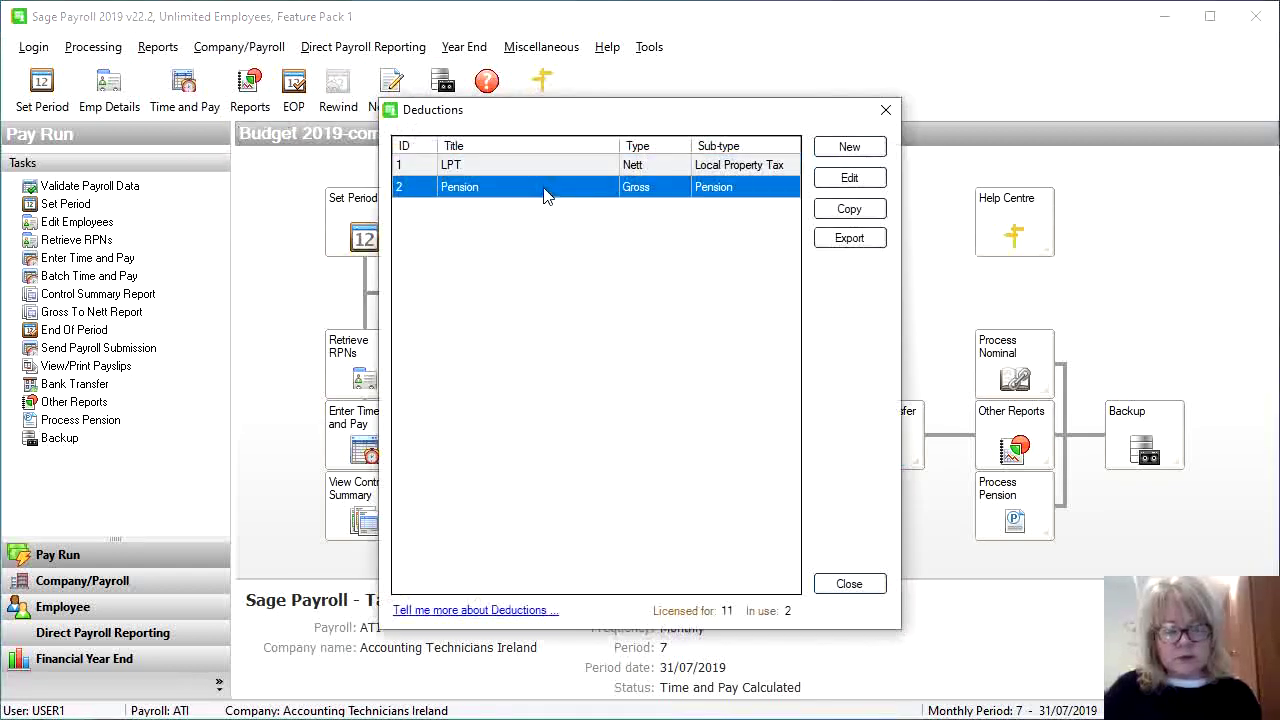
double_click(546, 190)
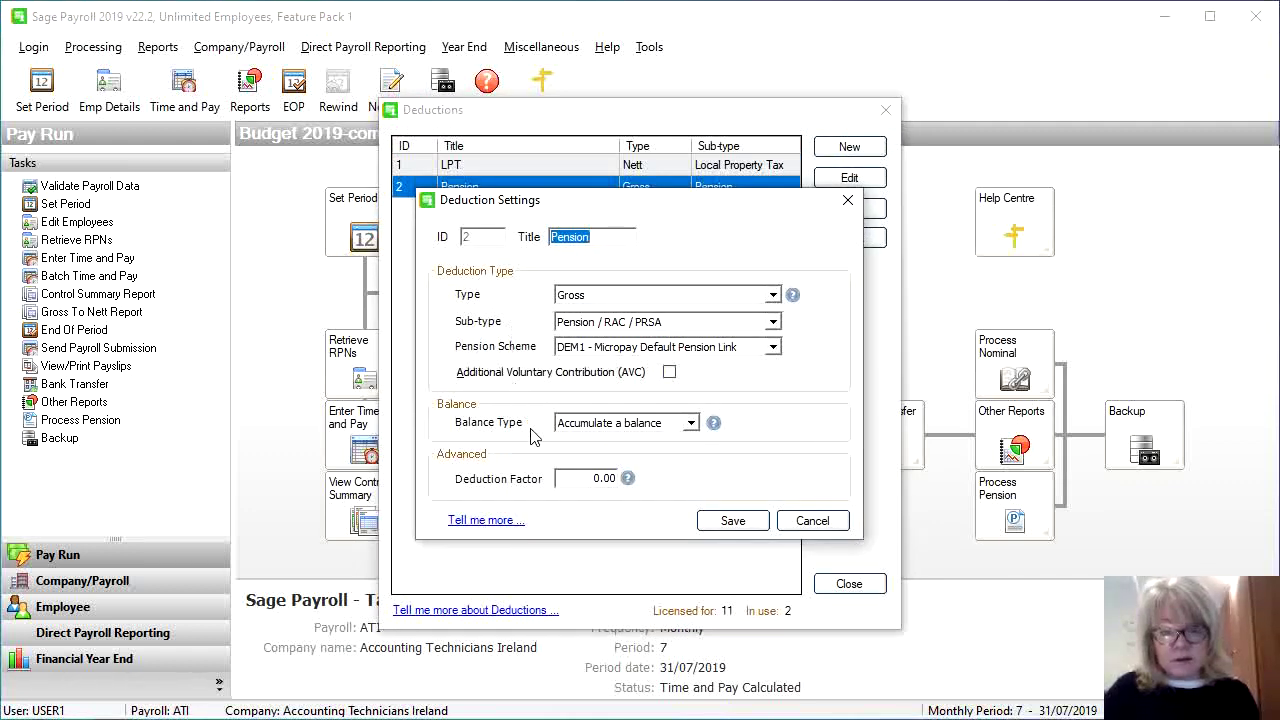
click(752, 521)
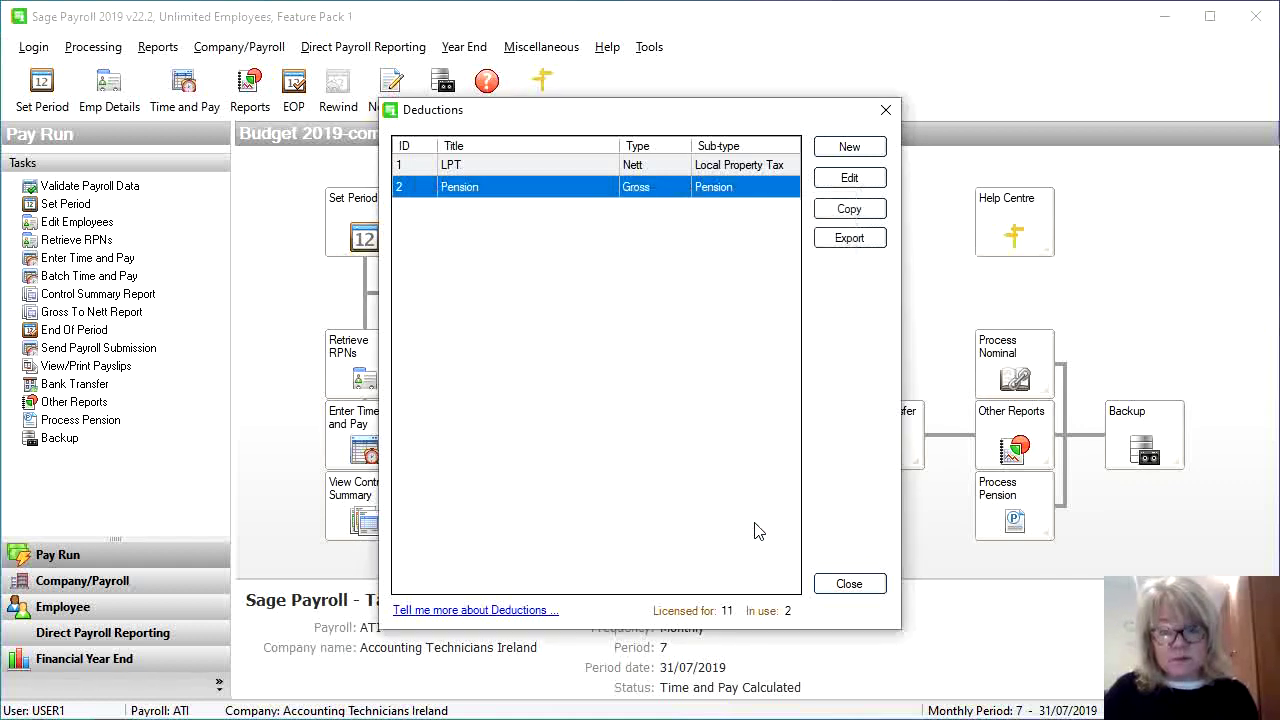
click(845, 586)
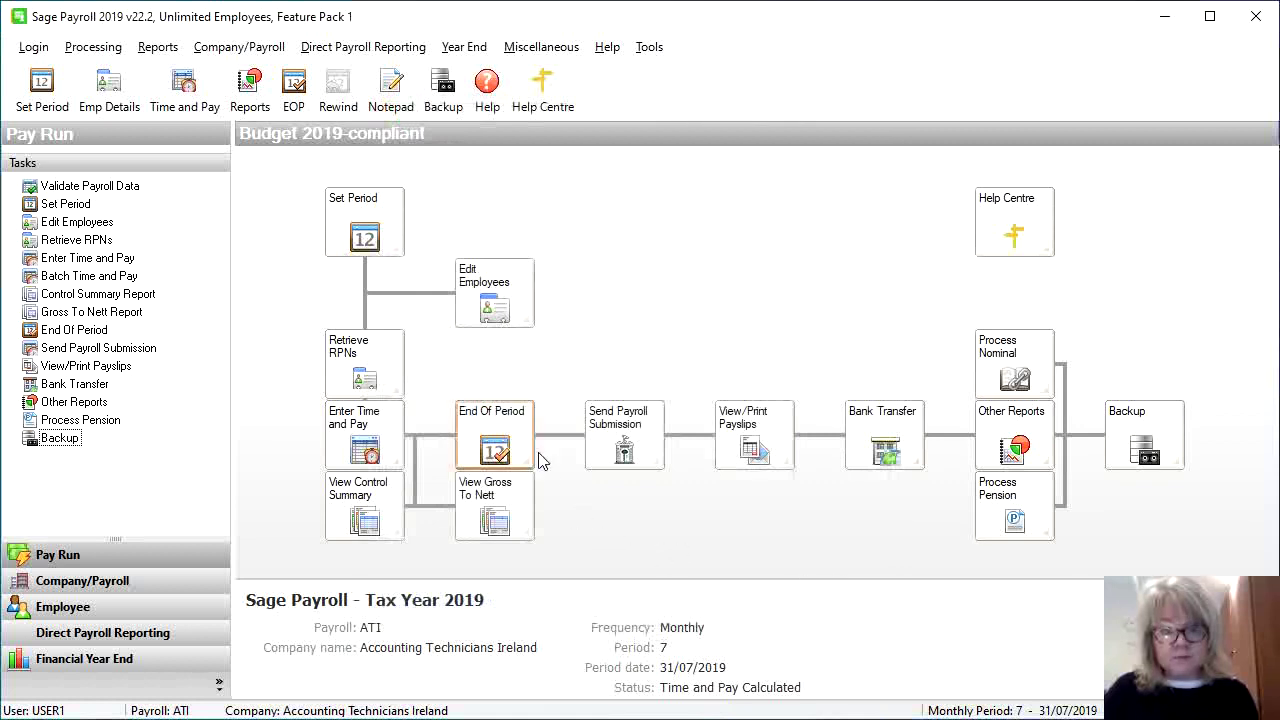
Start random time and pay entry without retrieving RPNs and load employee 0002
click(368, 440)
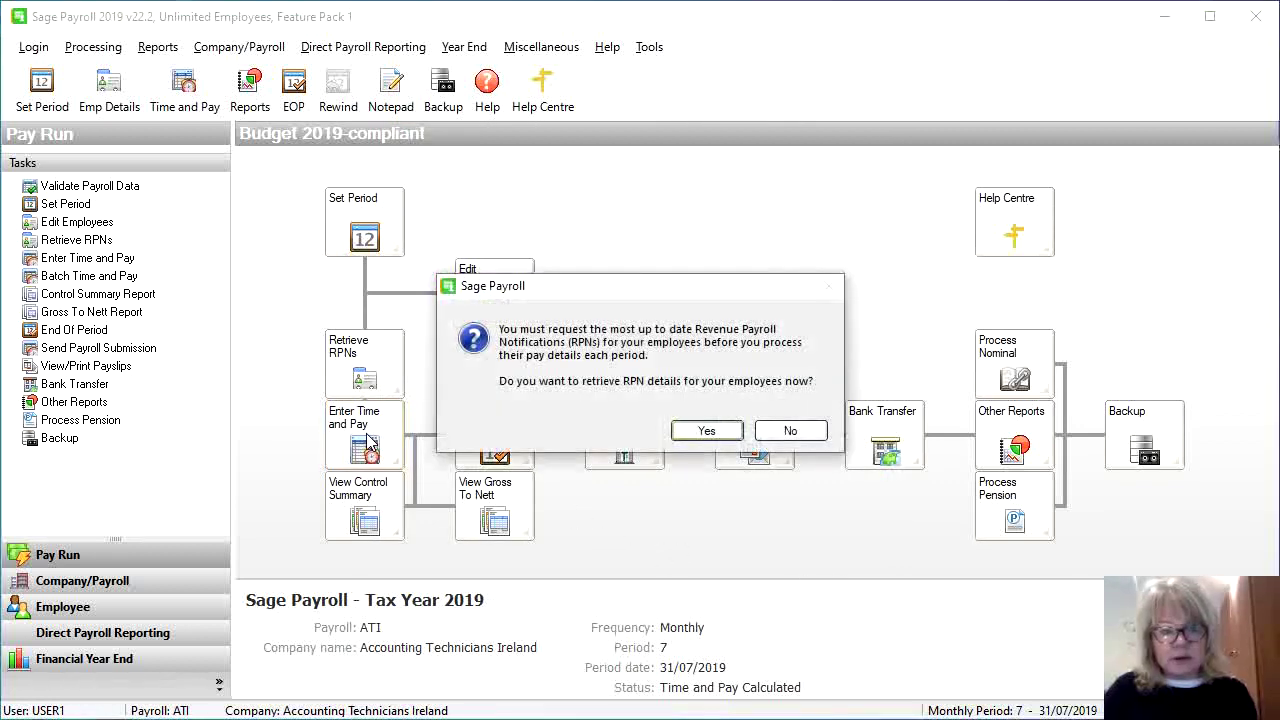
click(792, 431)
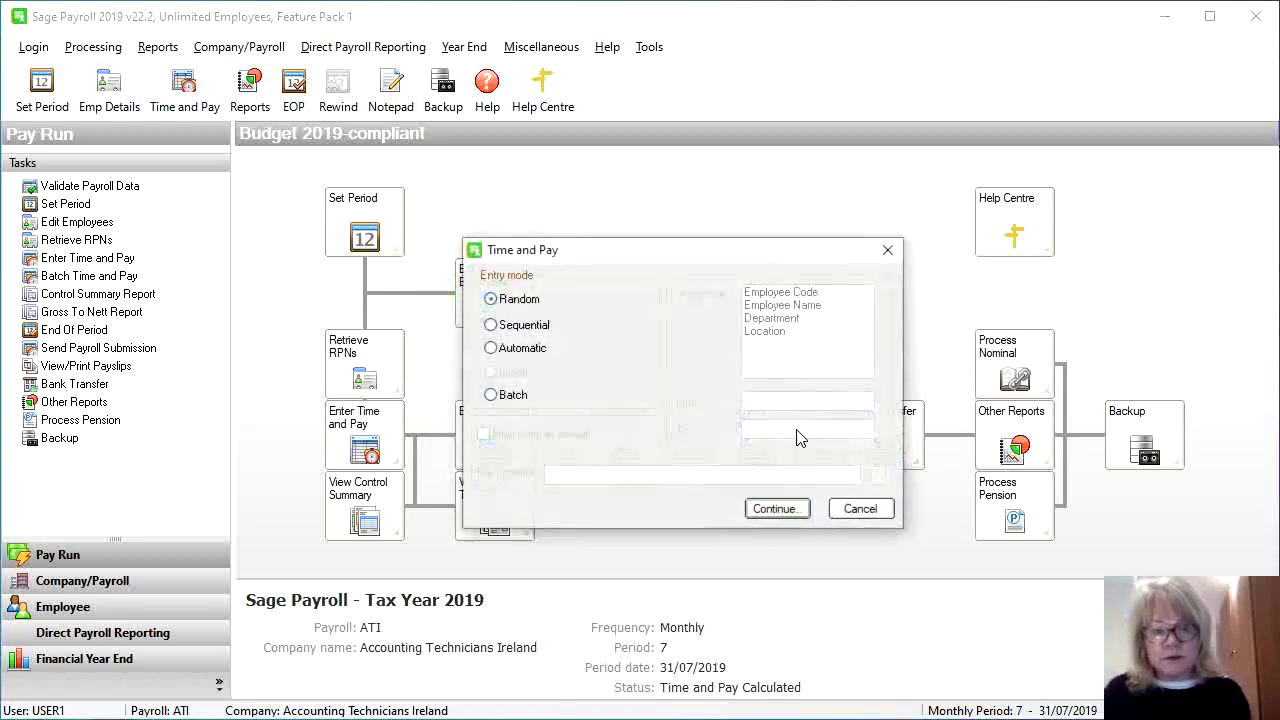
click(785, 509)
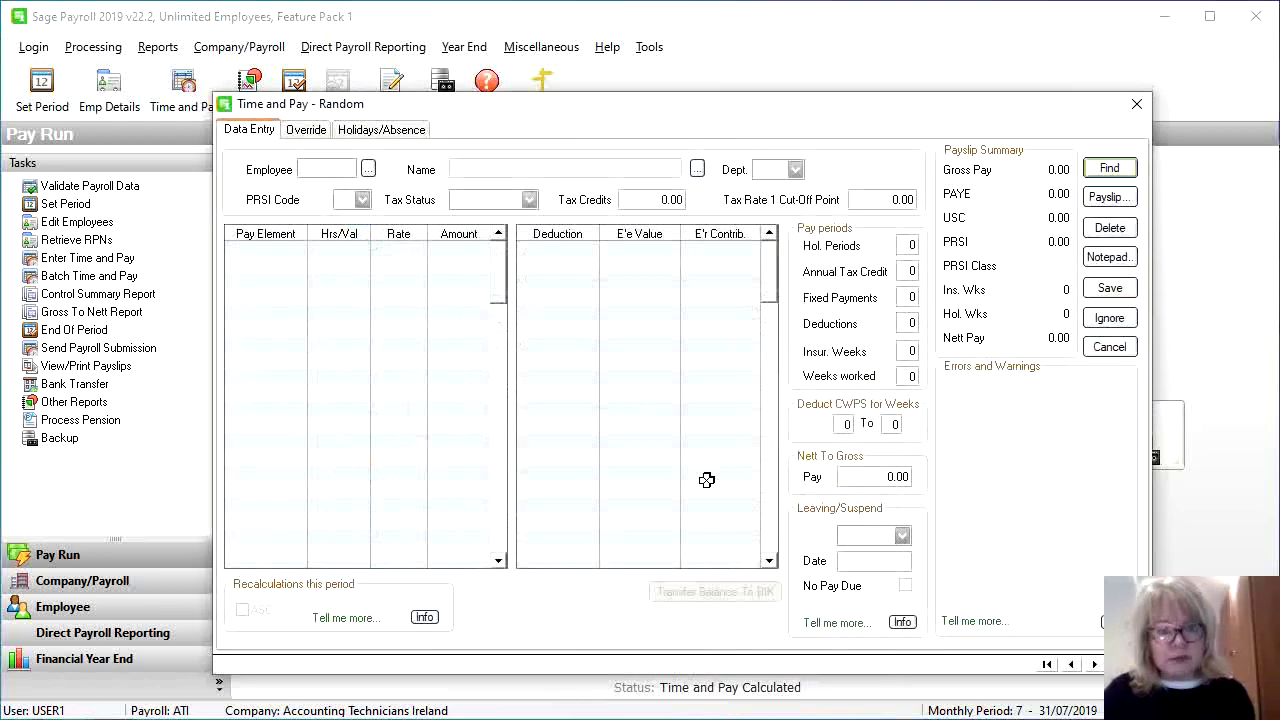
click(368, 170)
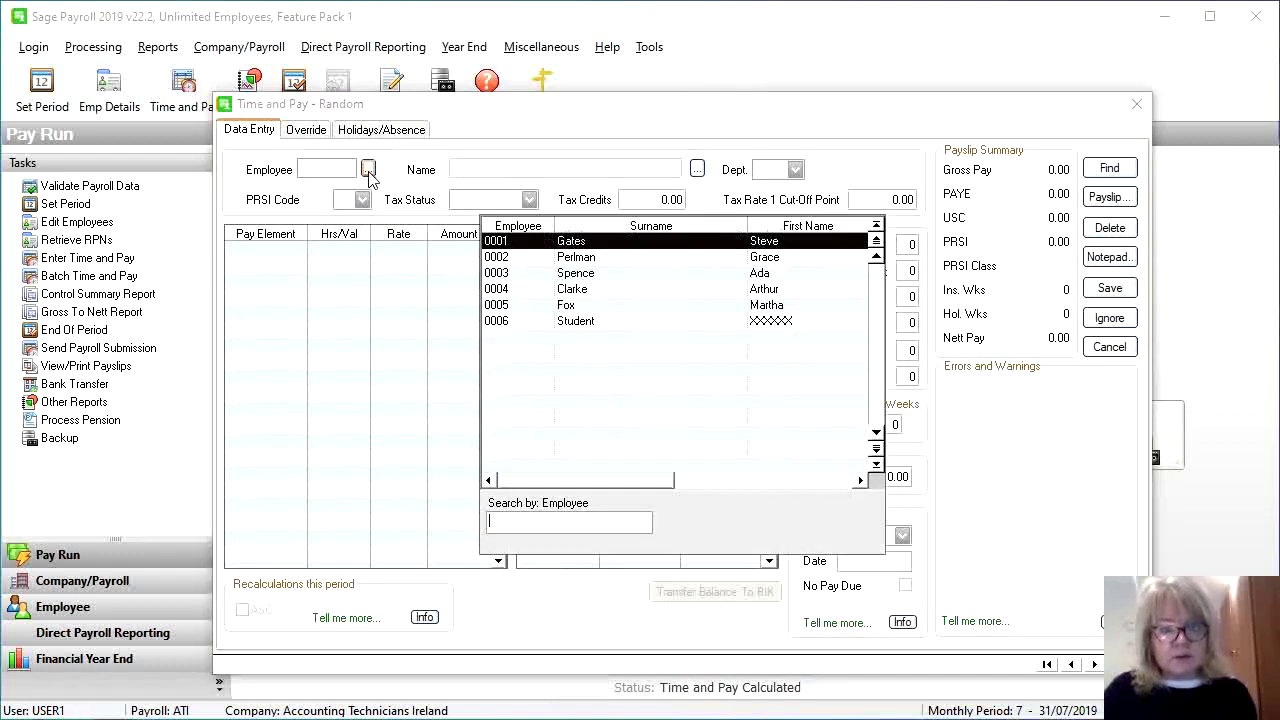
double_click(563, 259)
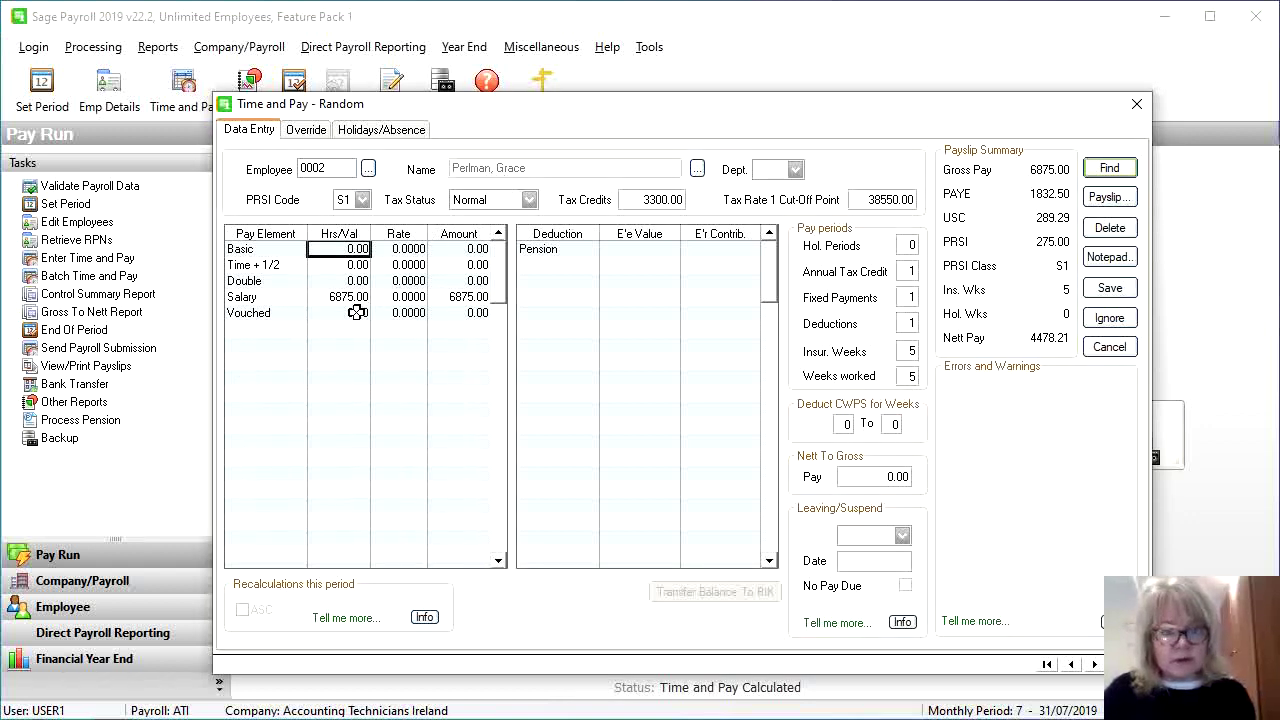
Set employee 0002's pension to 6% employee and 3% employer of pensionable pay, and save
click(649, 251)
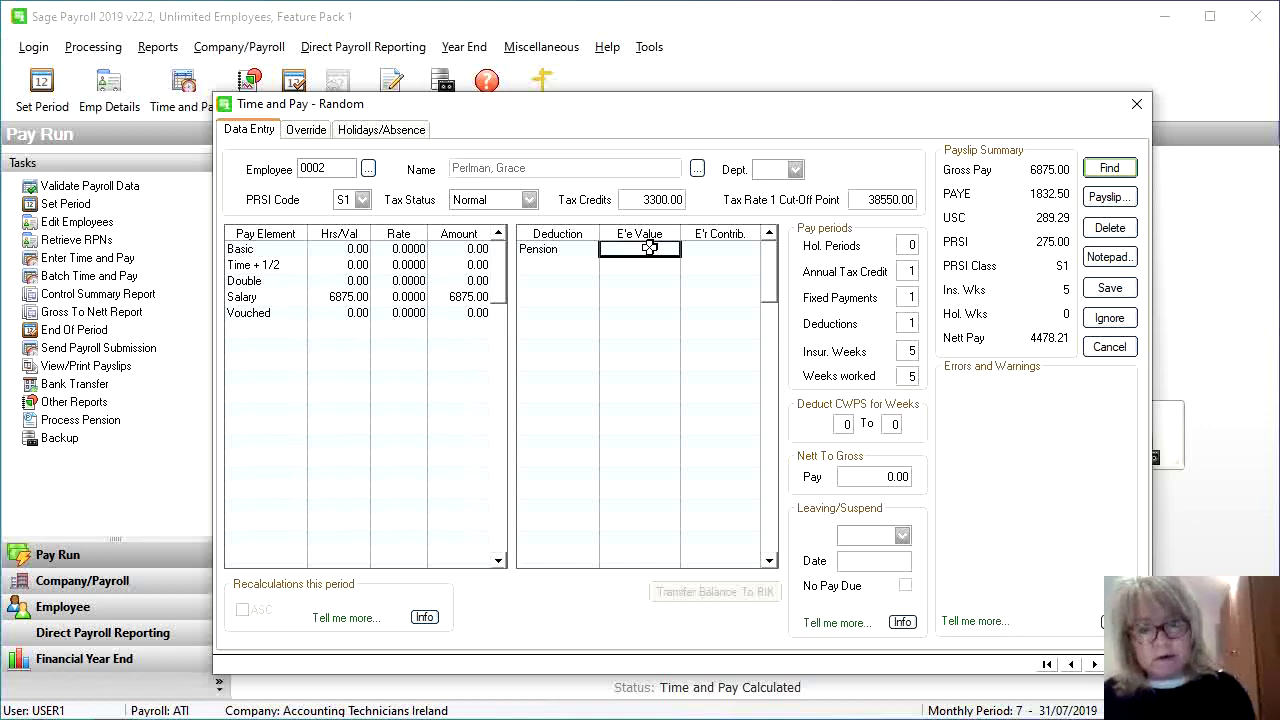
text(6)
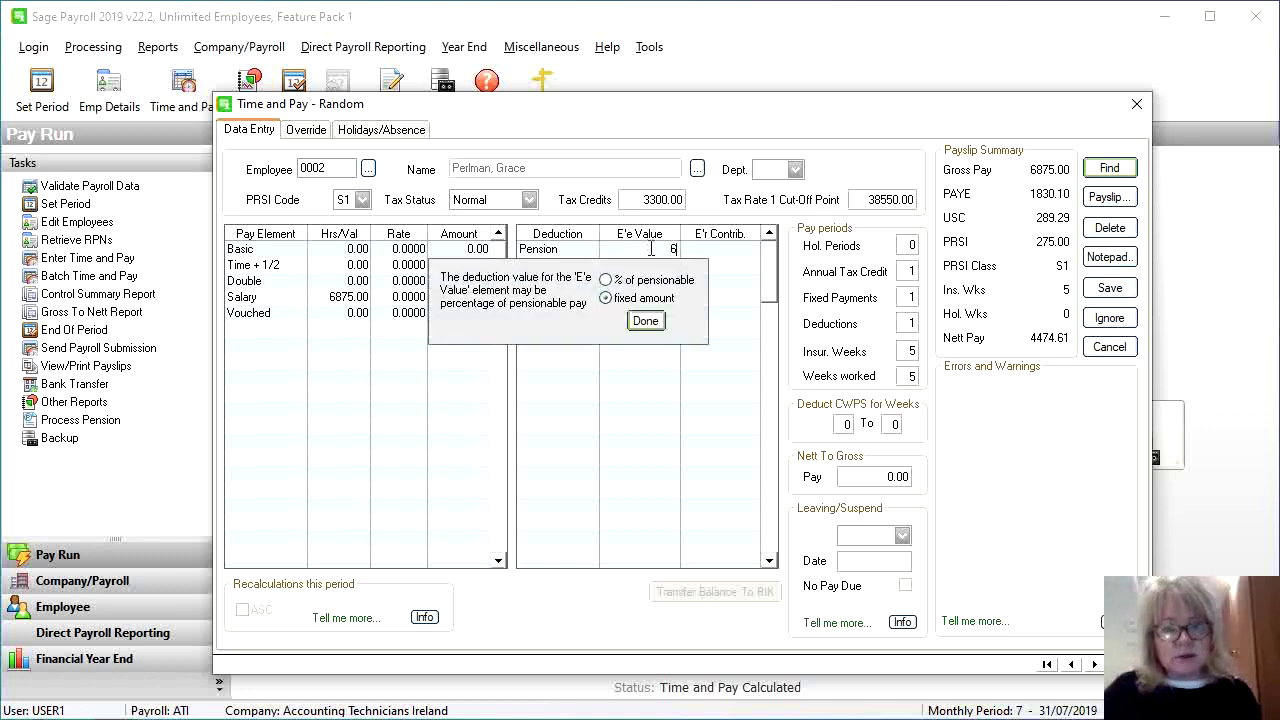
click(606, 280)
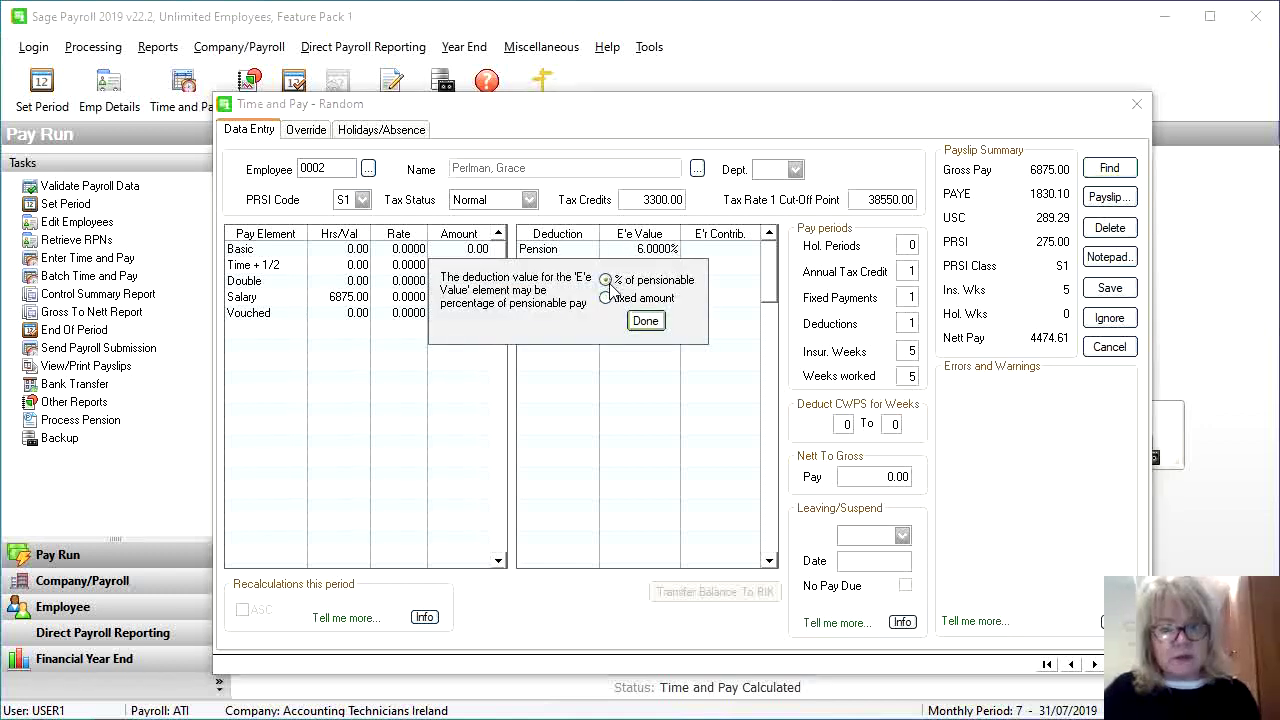
click(645, 321)
click(714, 254)
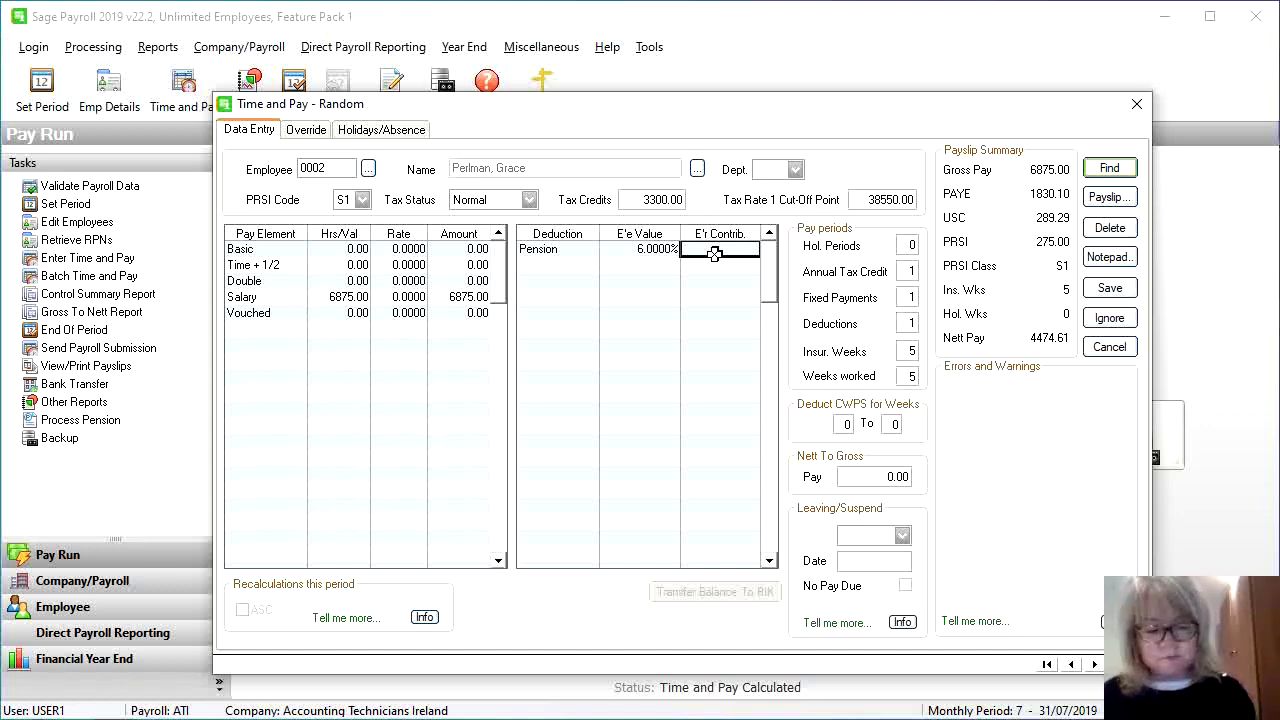
text(3)
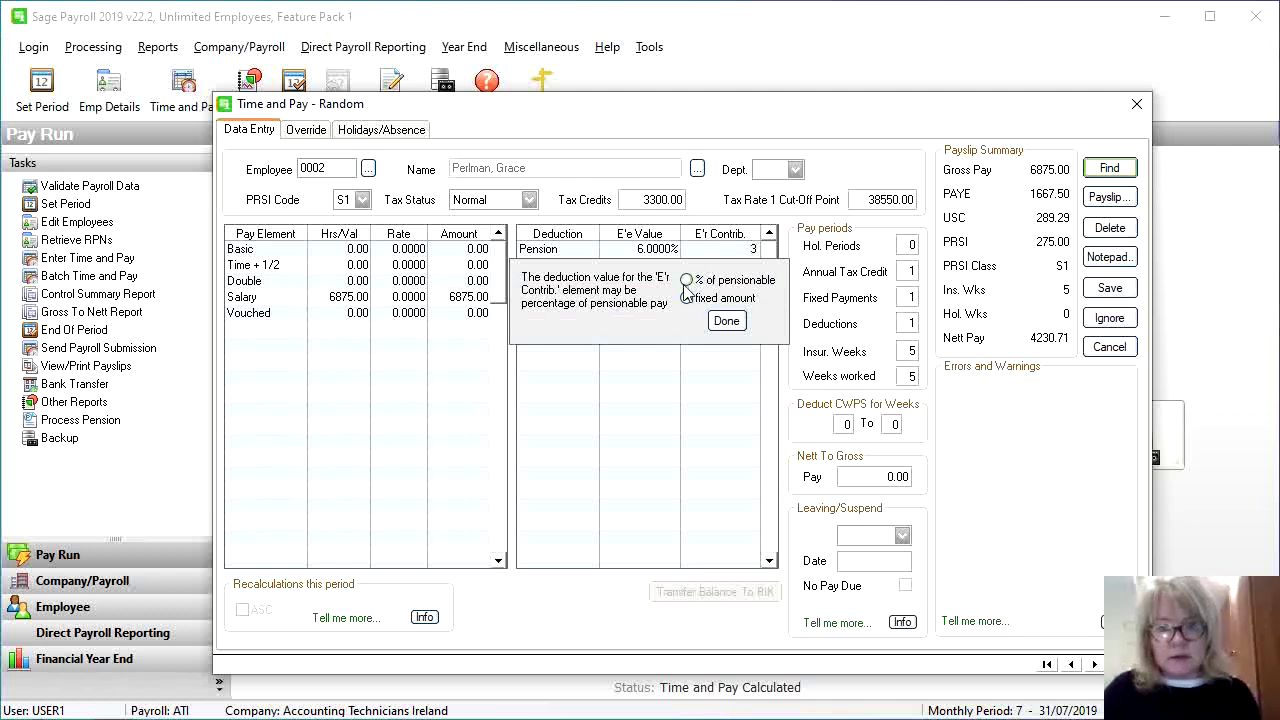
click(686, 280)
click(726, 321)
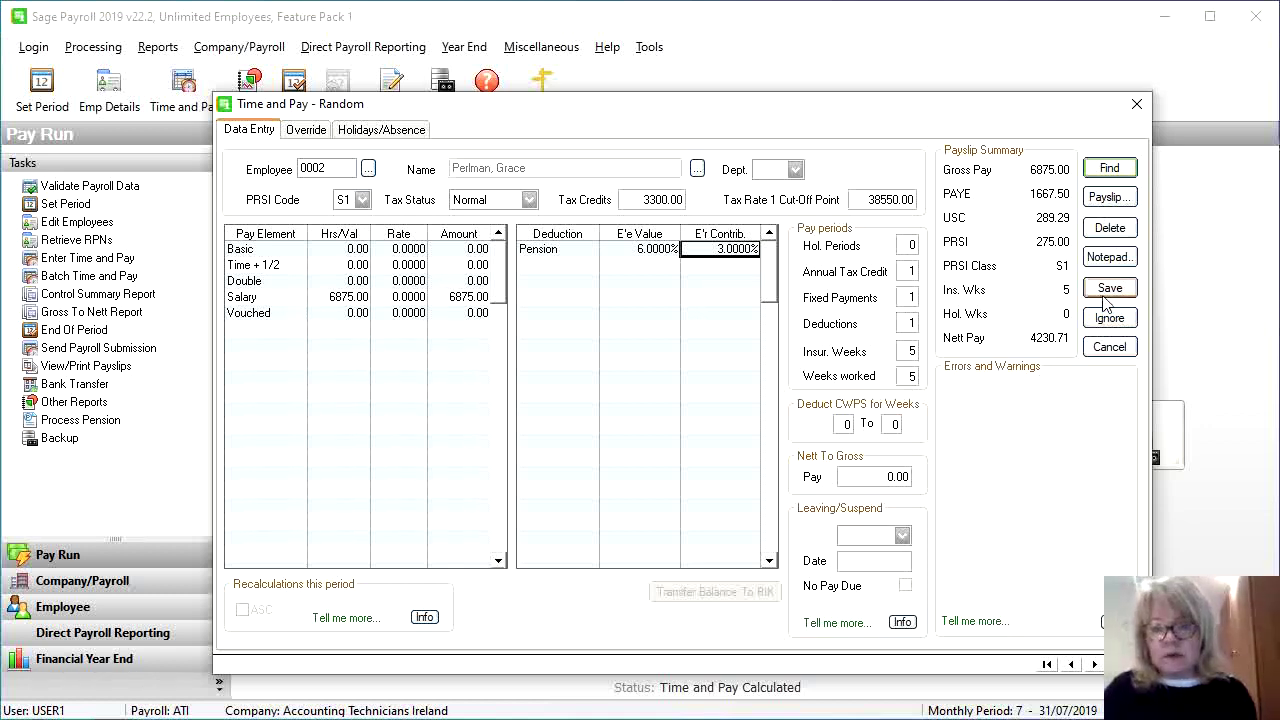
click(1108, 290)
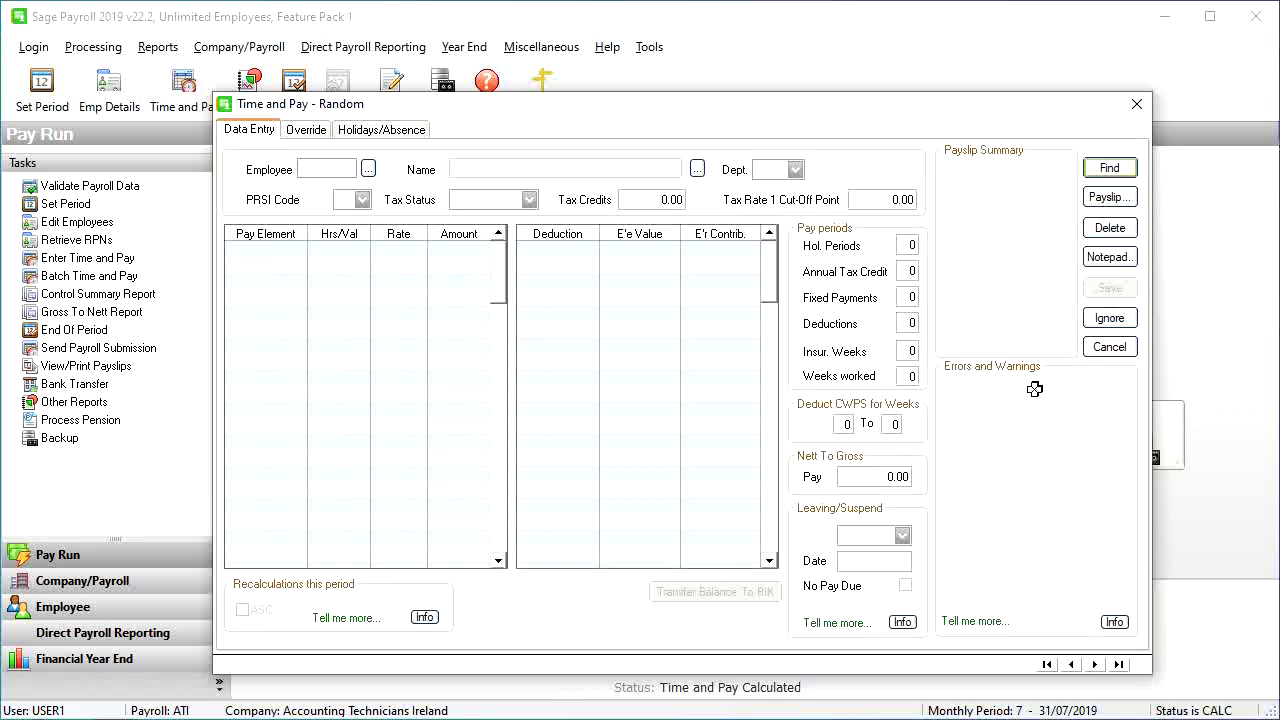
Close the Time and Pay - Random window with Esc
key(Escape)
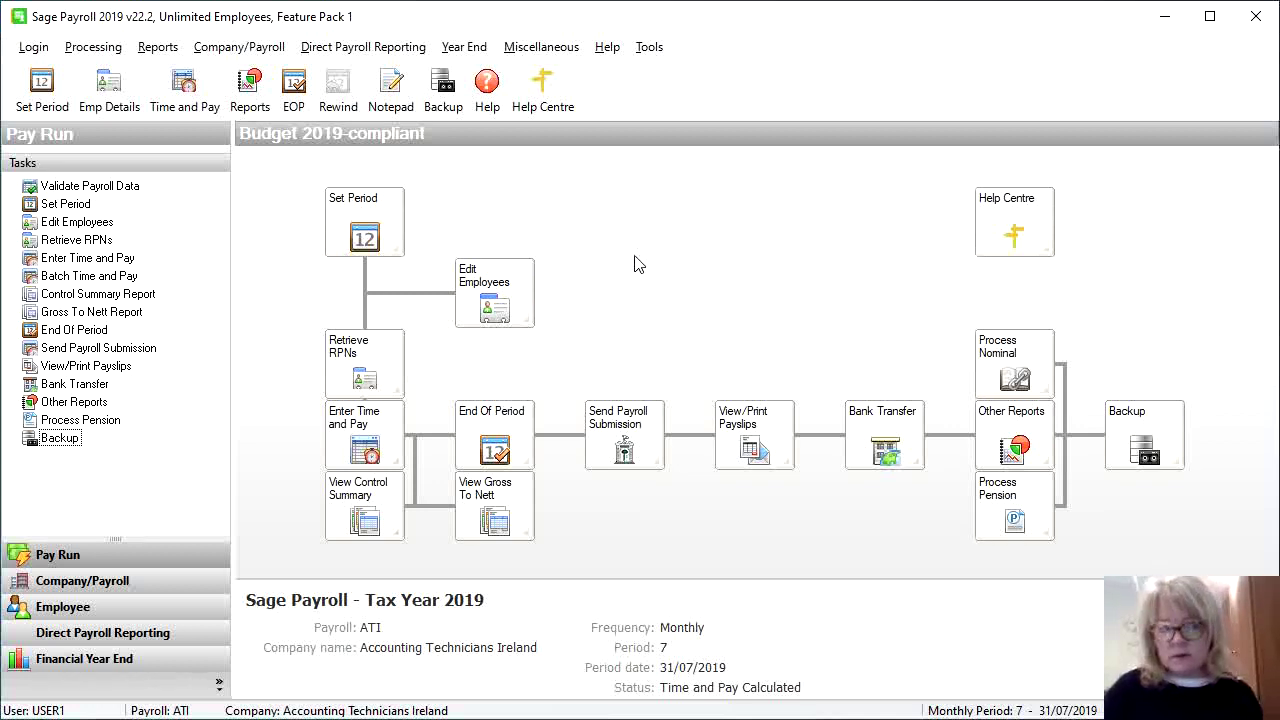
Create deduction 'Unpaid Ill' as Gross, sub-type Standard, with 'Do not store a balance'
click(252, 49)
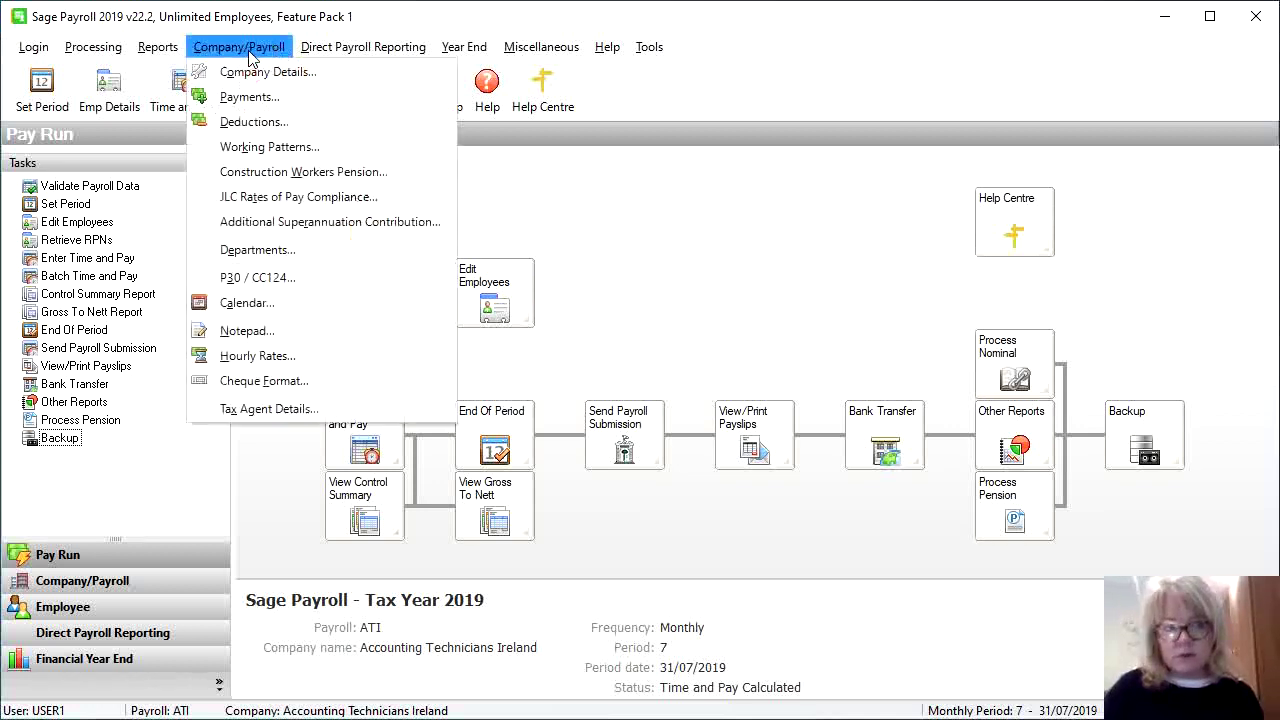
click(262, 124)
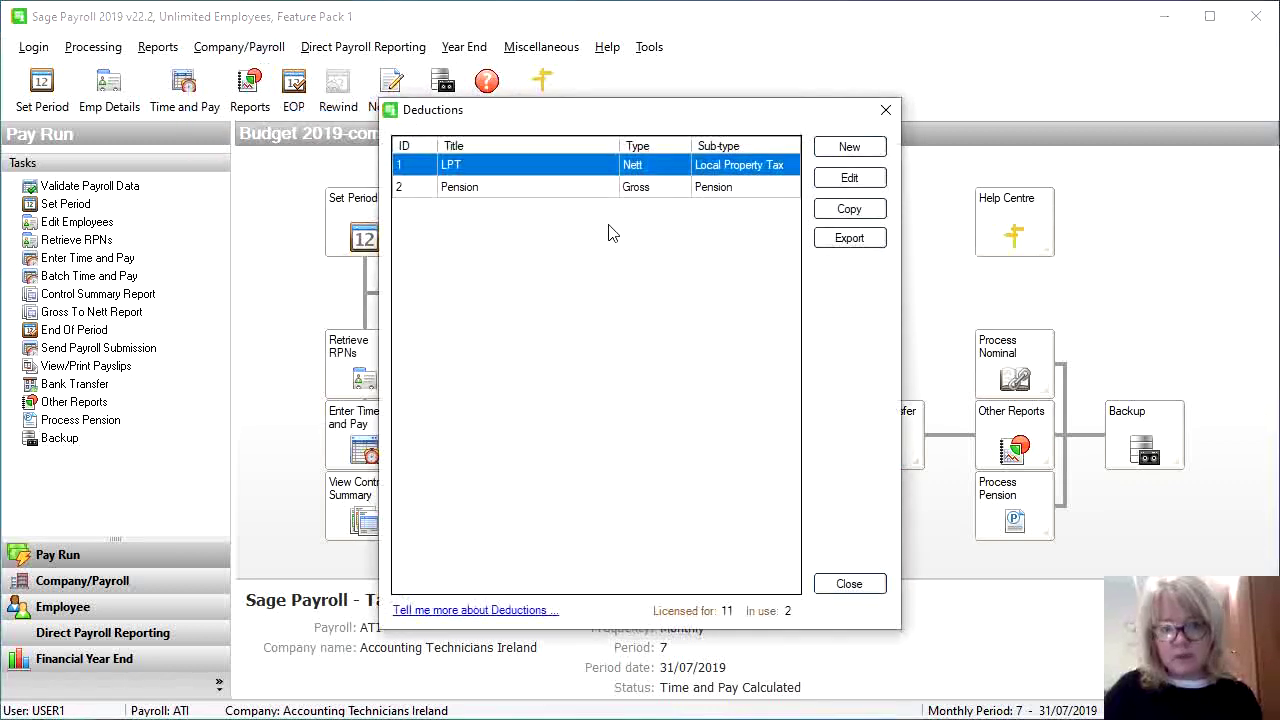
click(835, 152)
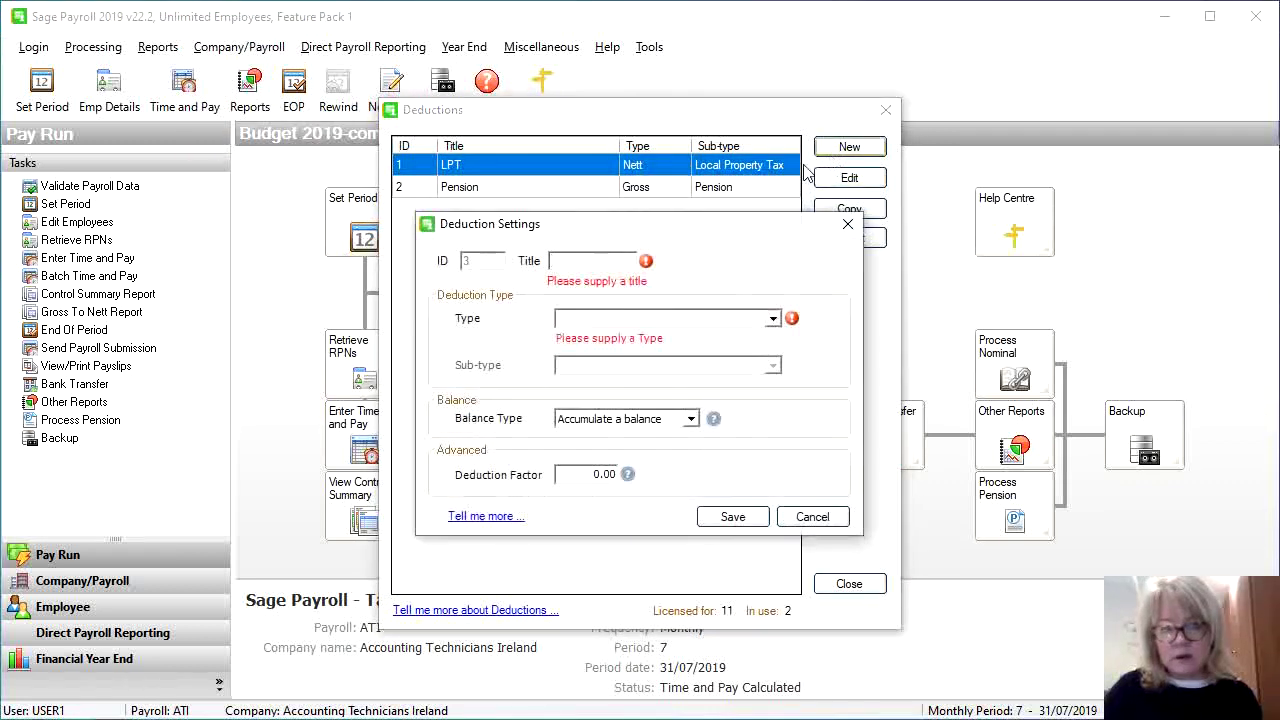
click(610, 260)
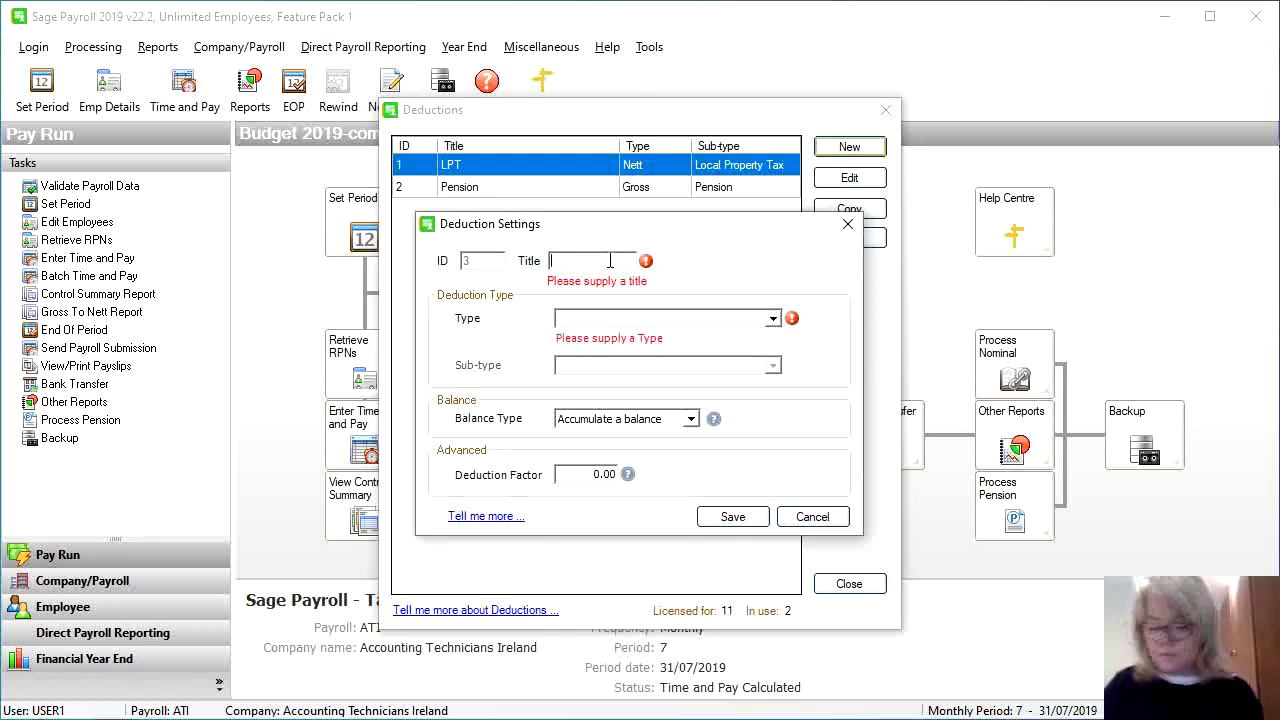
text(Unpaid)
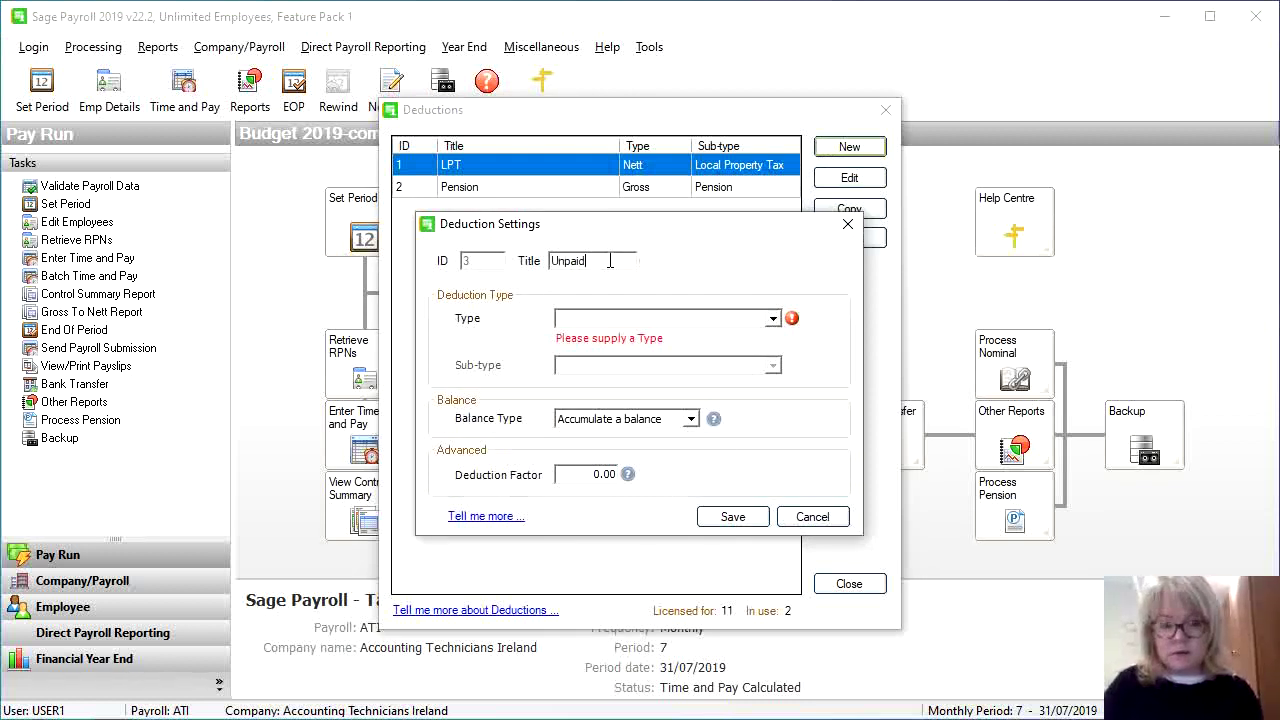
text( Ill)
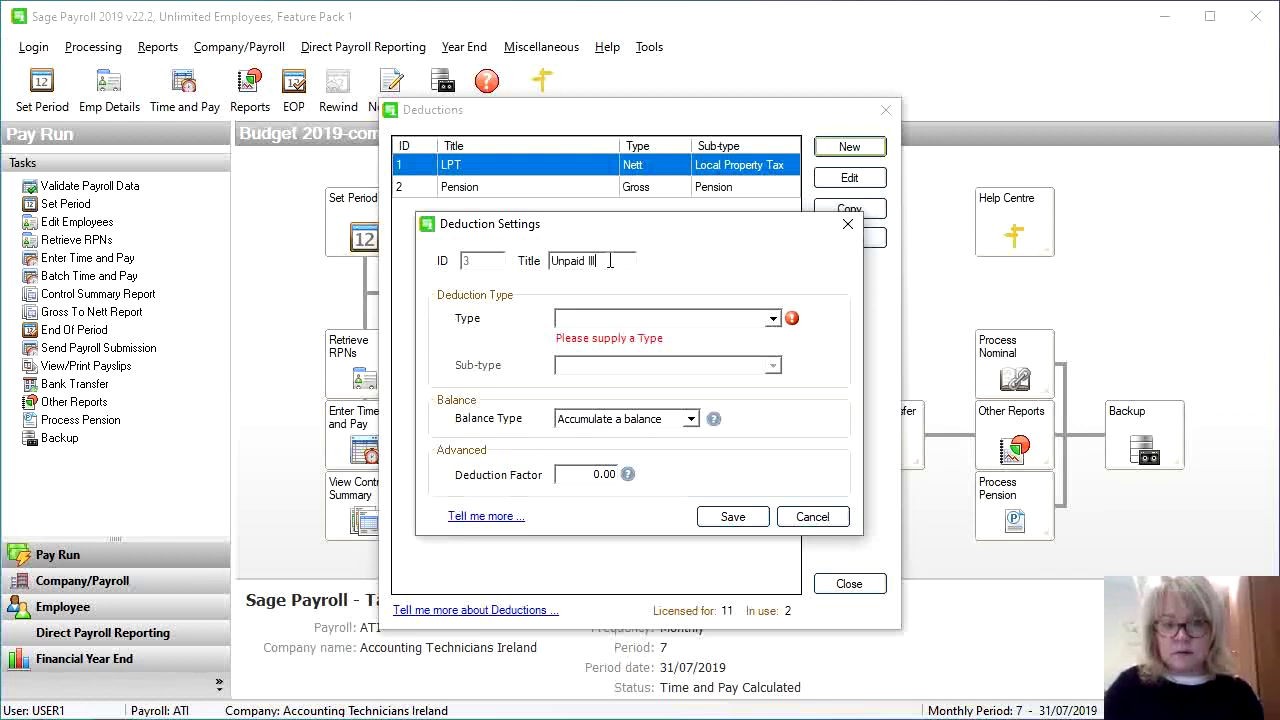
click(603, 320)
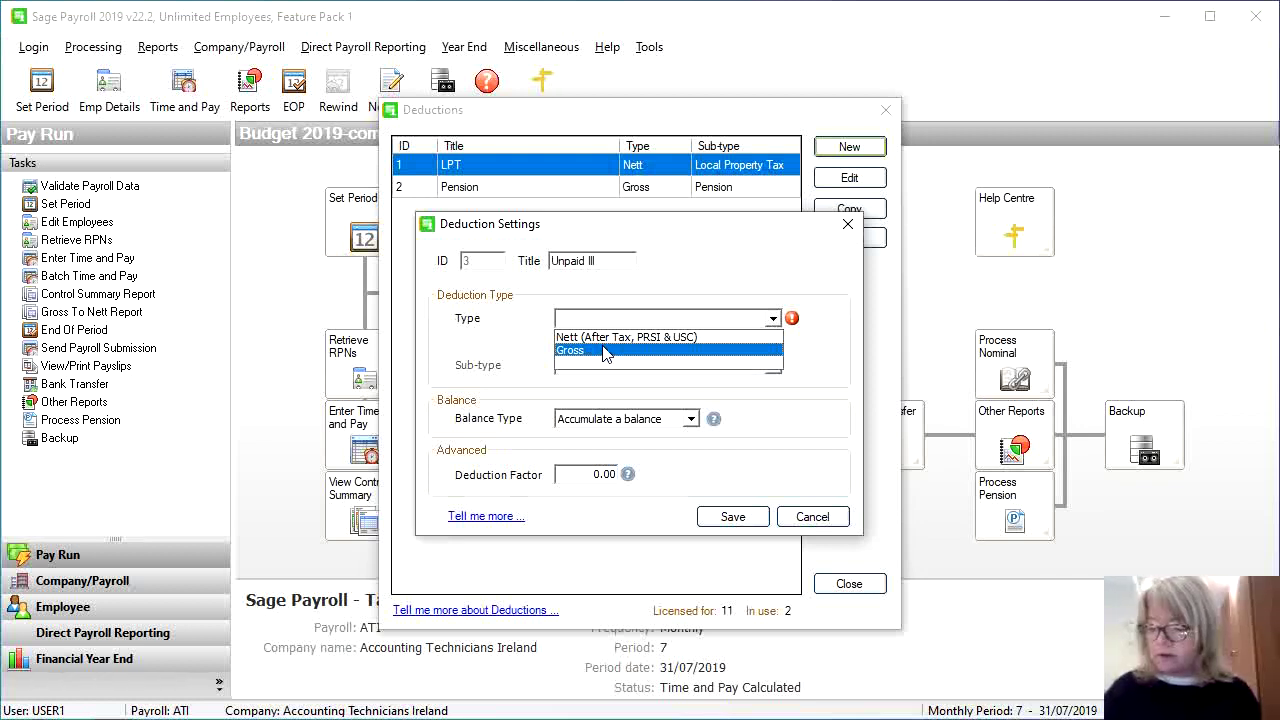
click(603, 351)
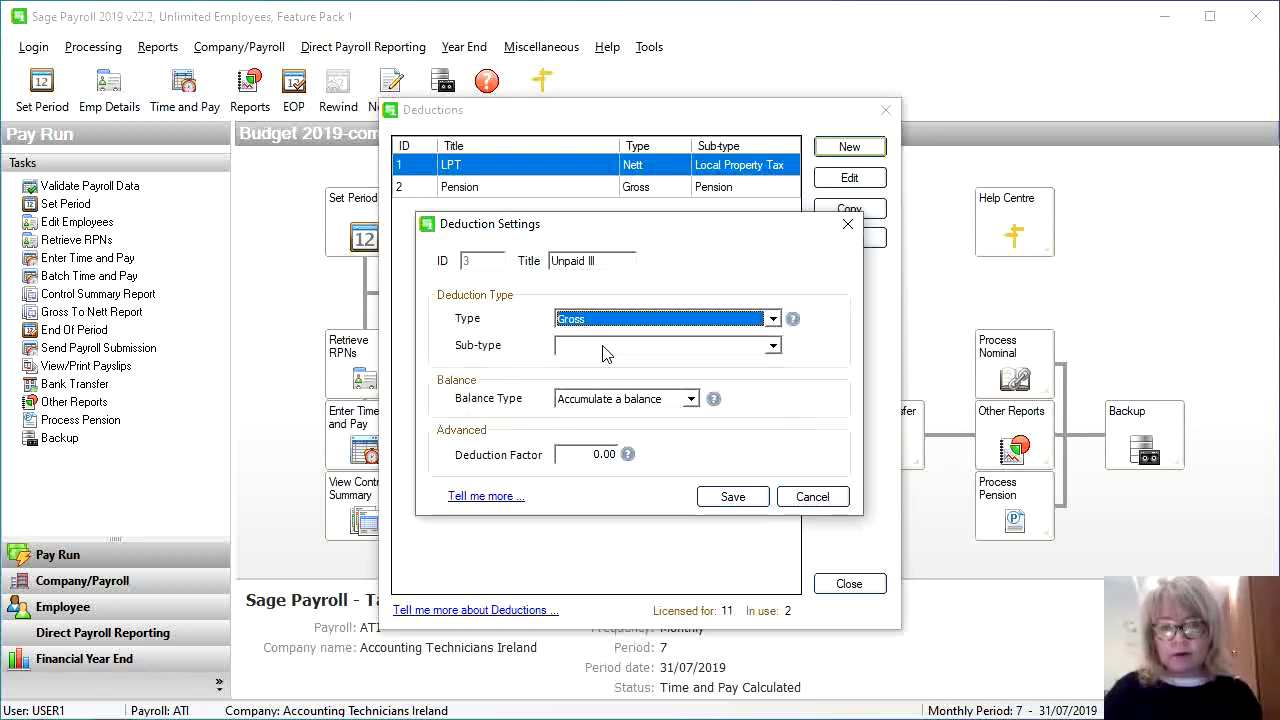
click(603, 348)
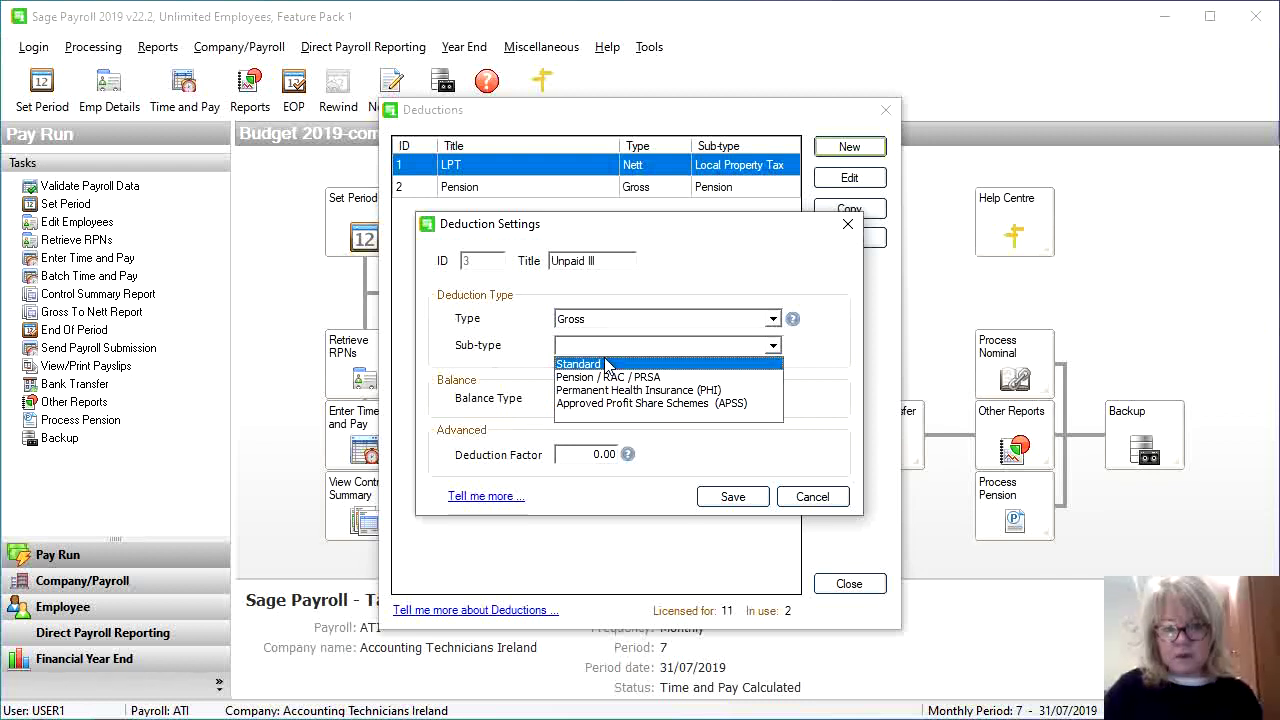
click(606, 364)
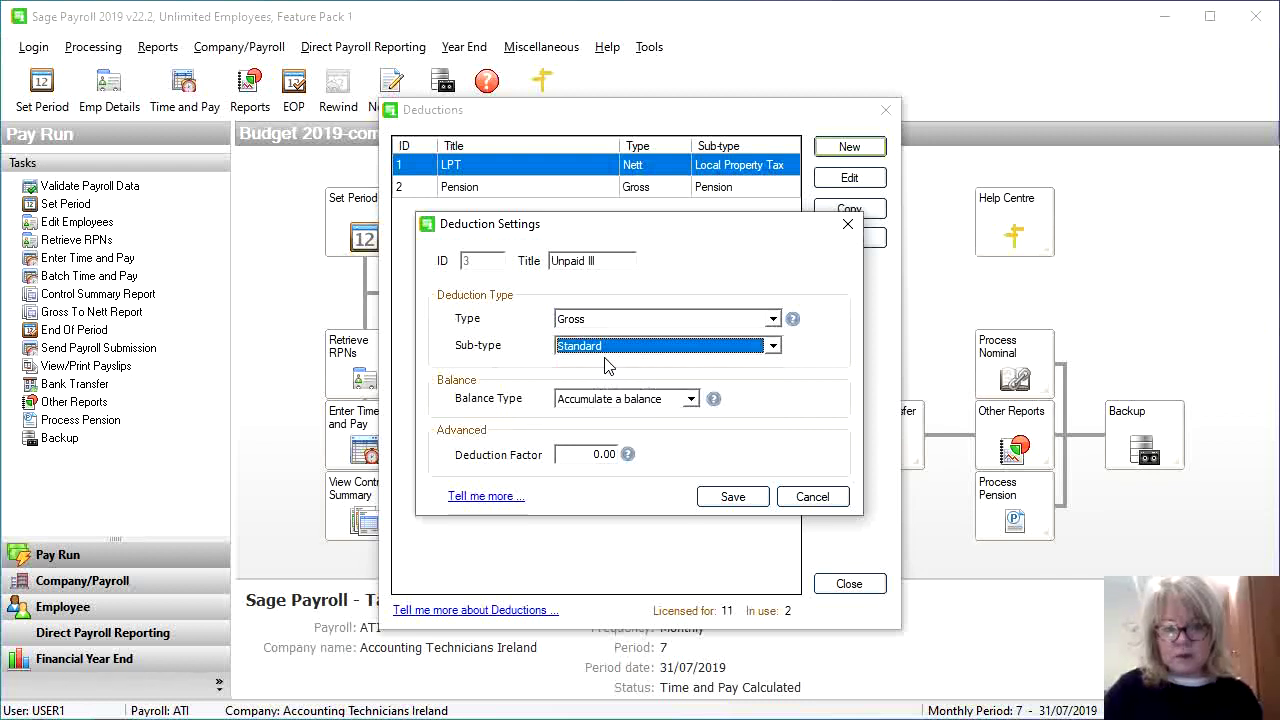
click(640, 399)
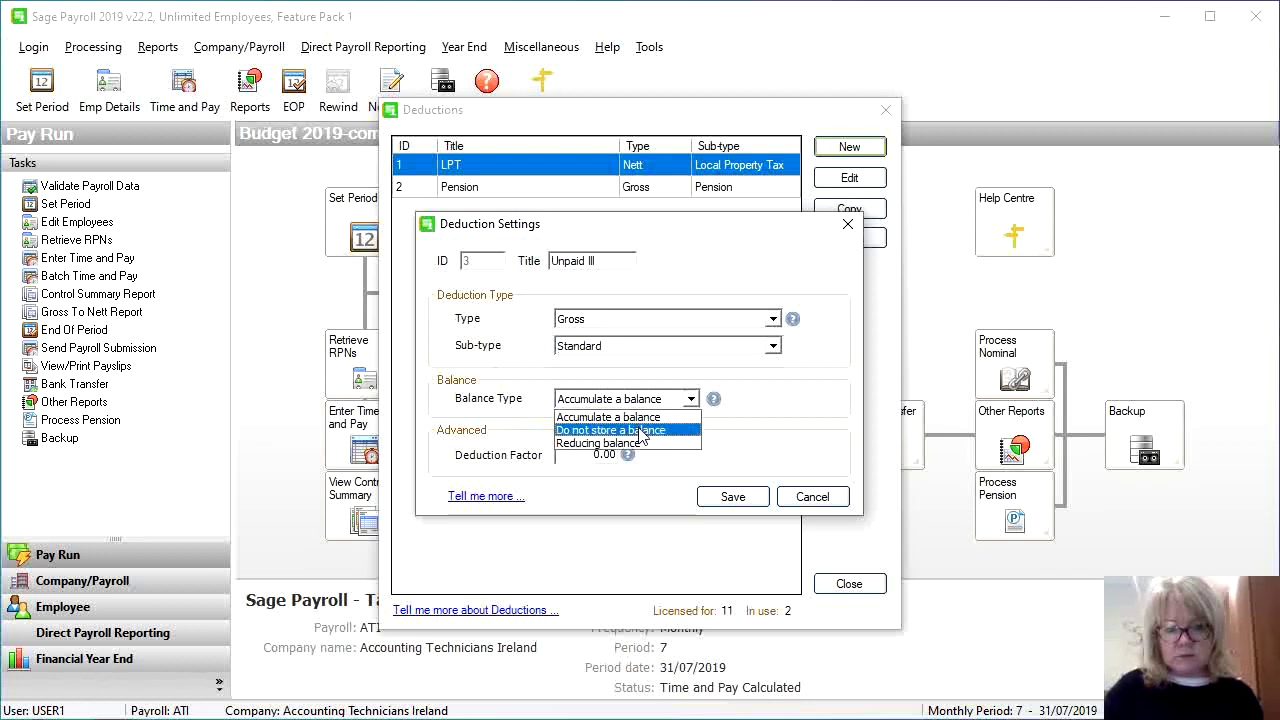
click(640, 431)
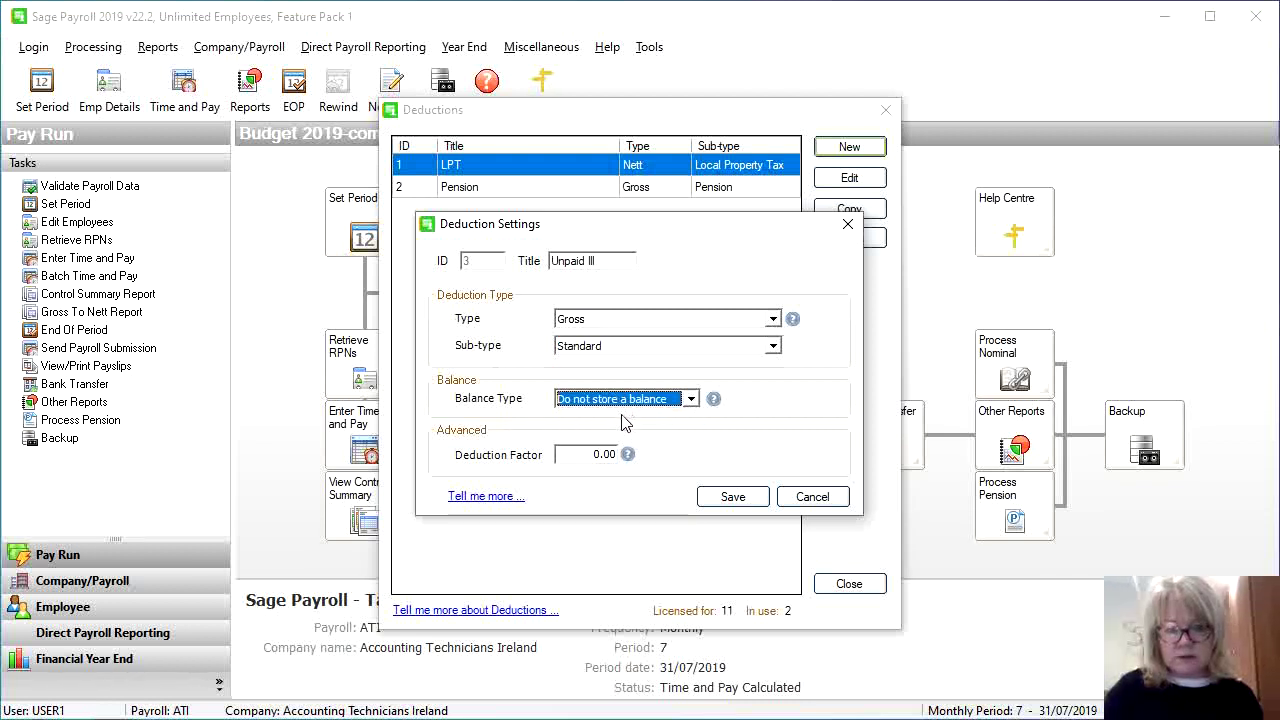
Save the Unpaid Ill deduction, close the deductions list, and start Enter Time and Pay
click(740, 498)
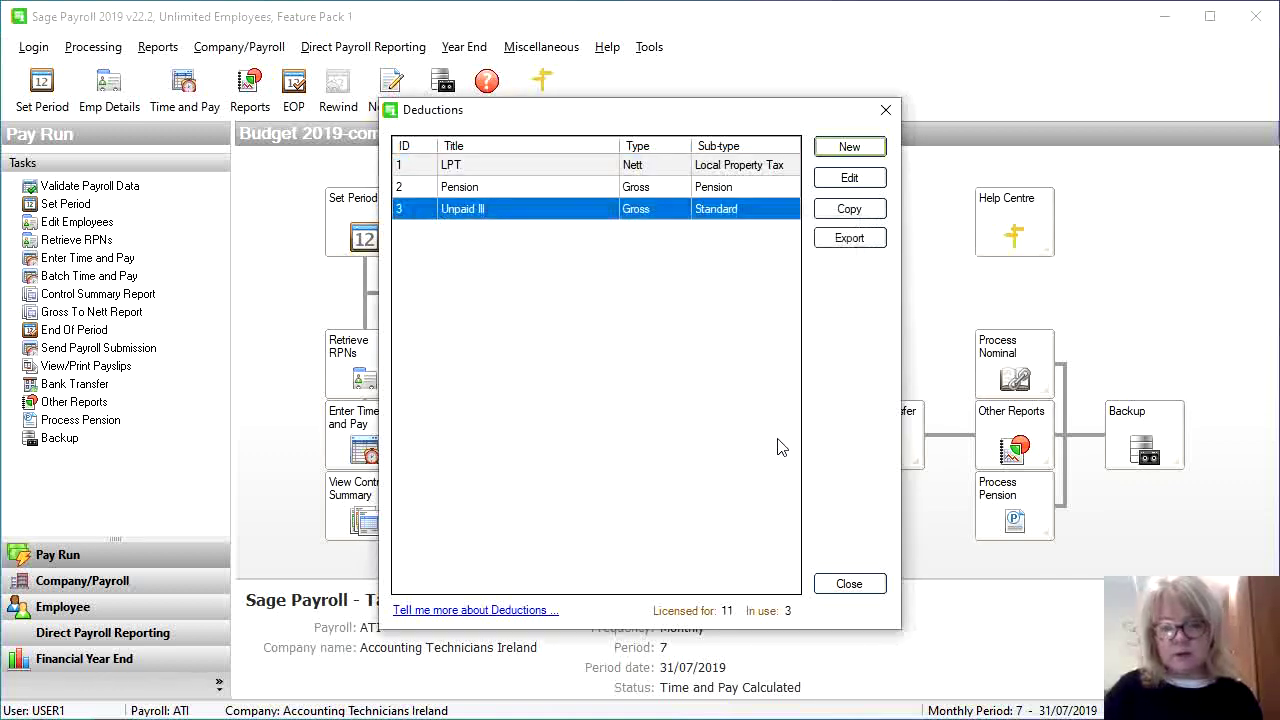
click(828, 586)
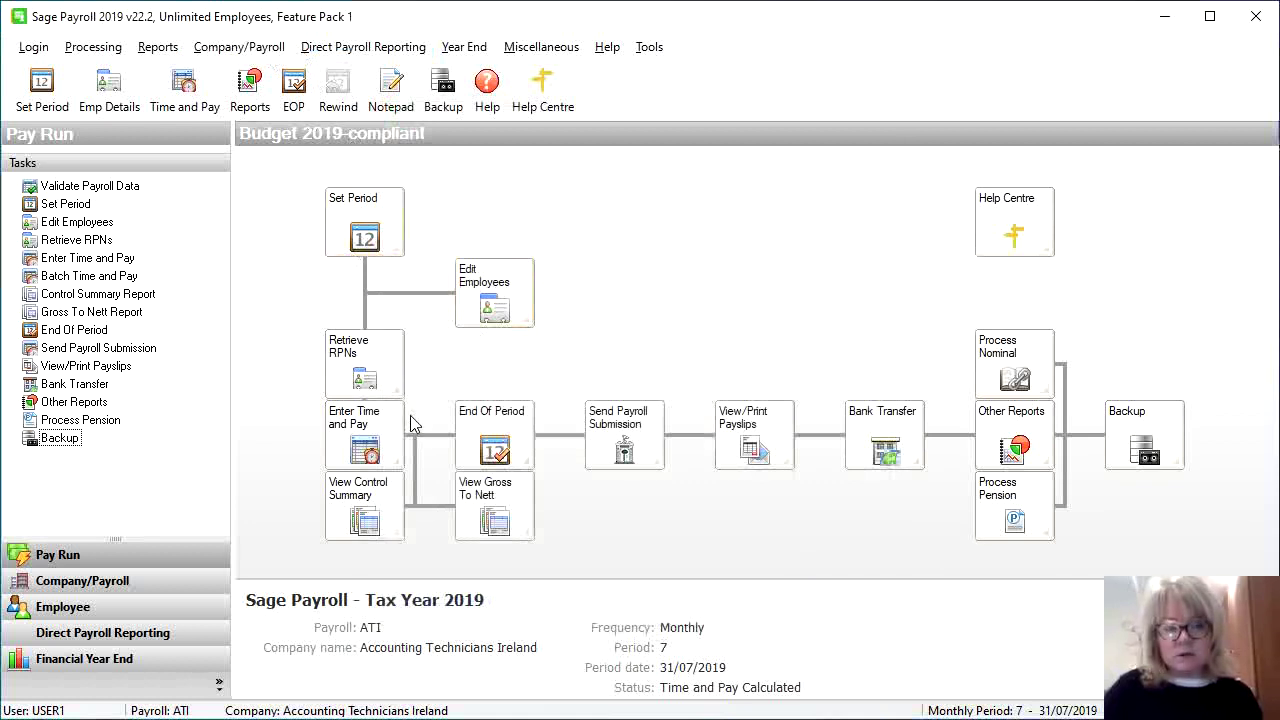
click(390, 445)
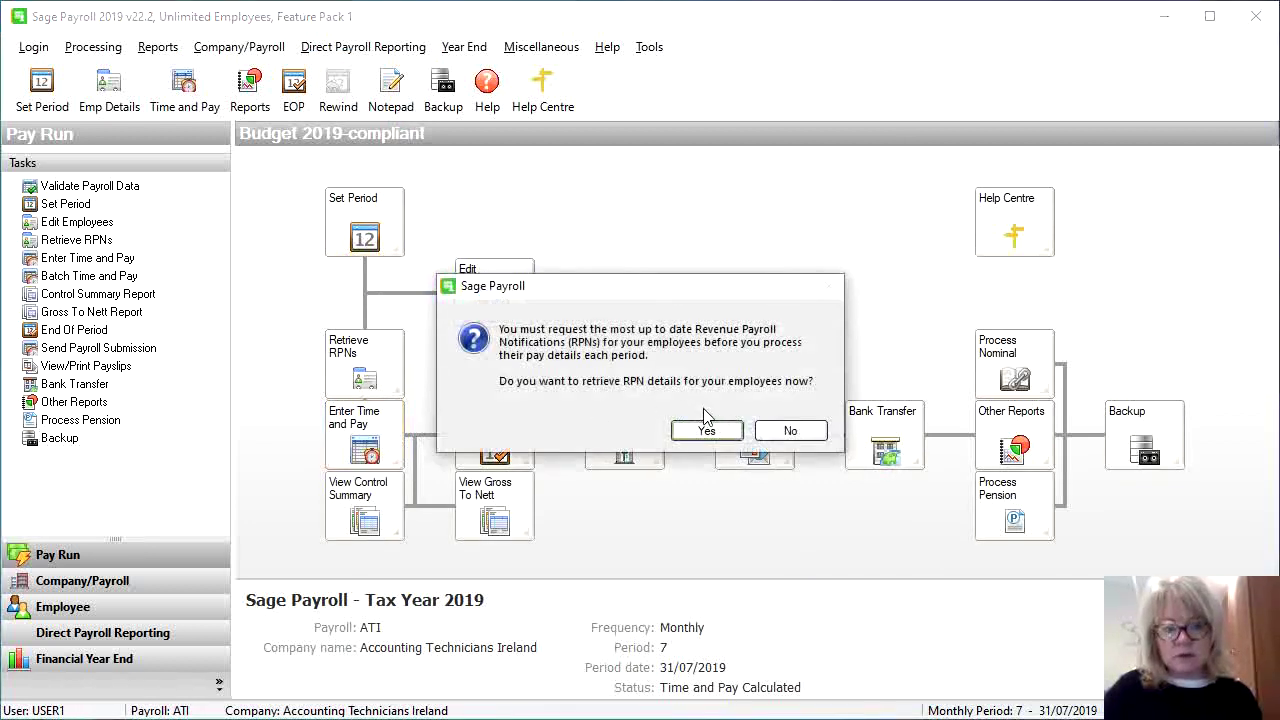
Continue into random time and pay entry without RPNs and load employee 0003
click(781, 433)
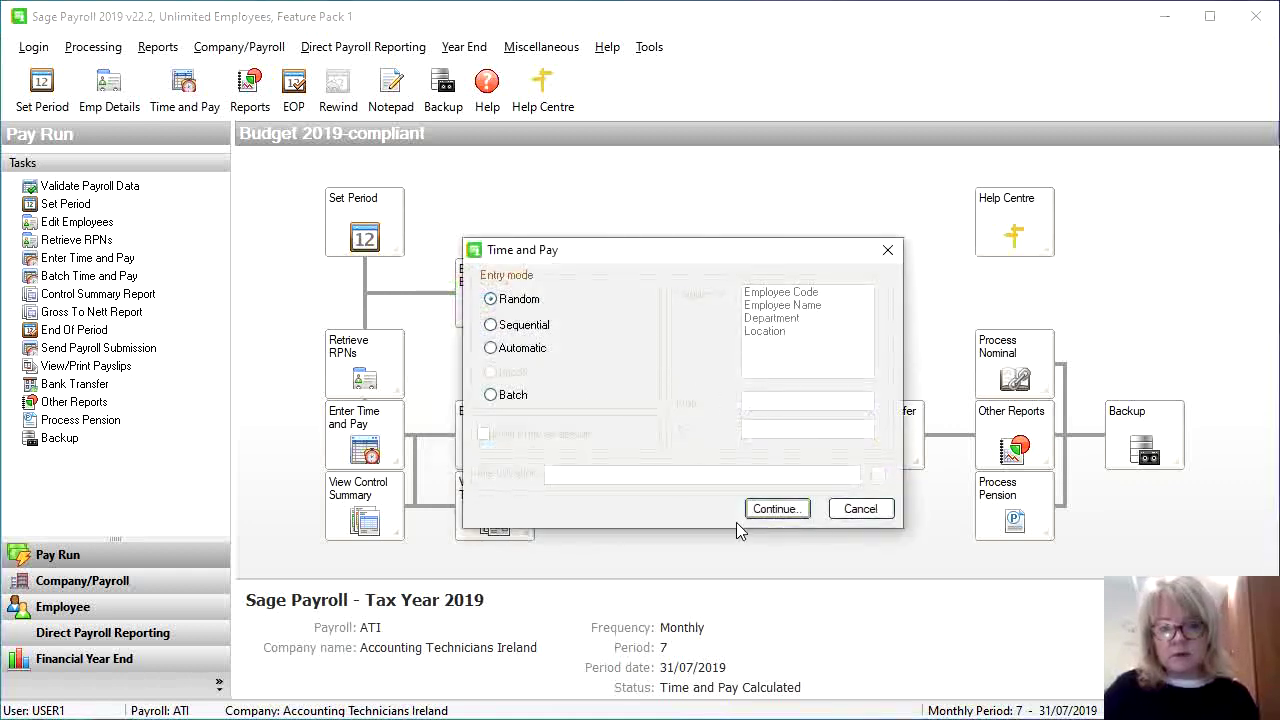
click(788, 512)
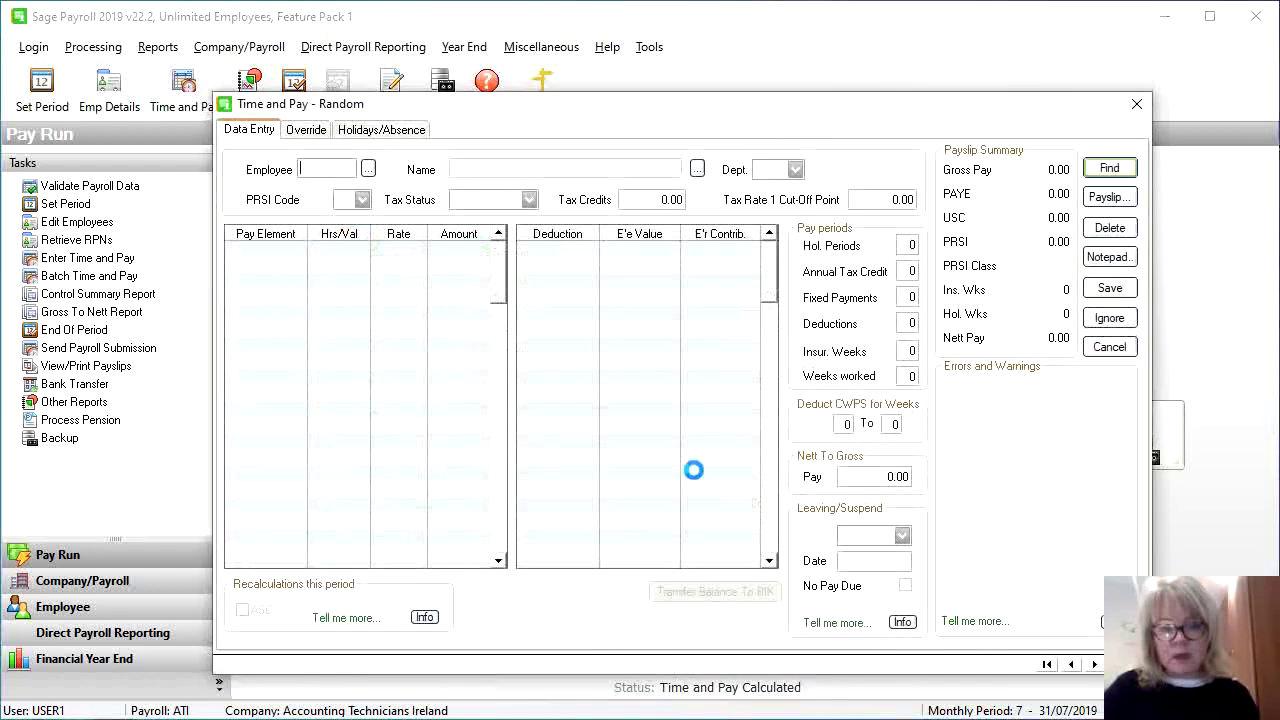
click(368, 169)
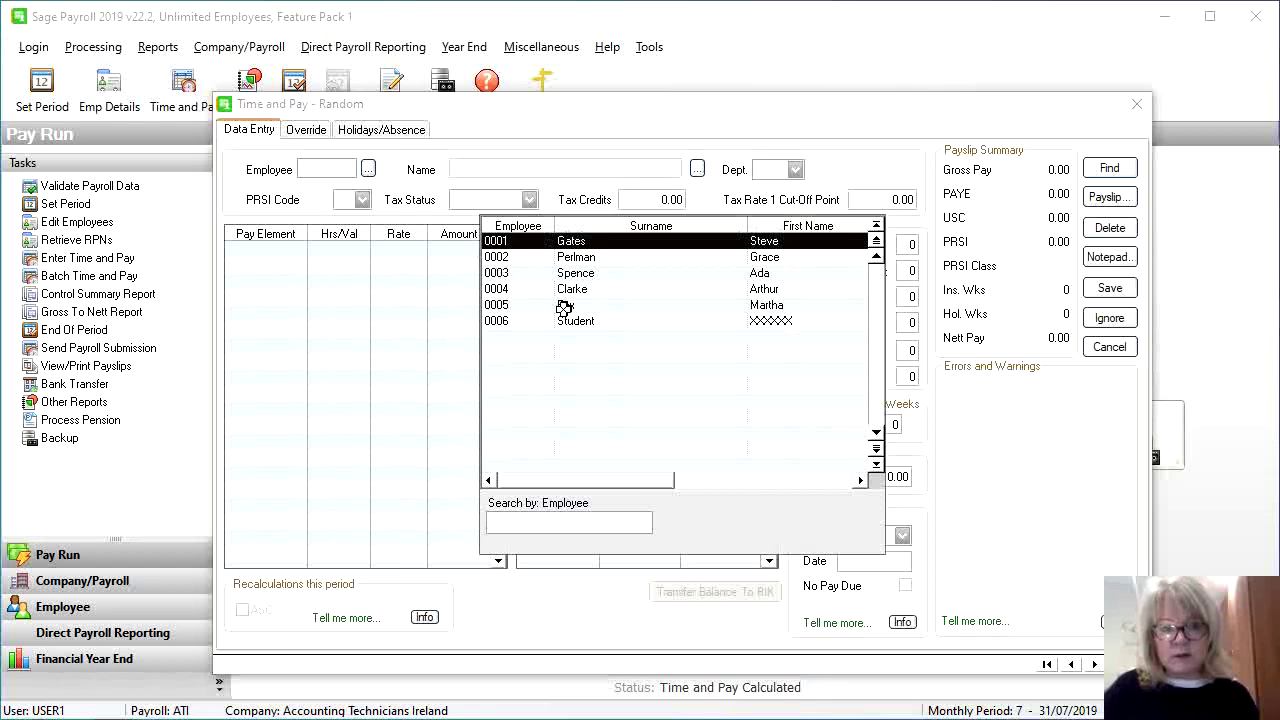
double_click(573, 273)
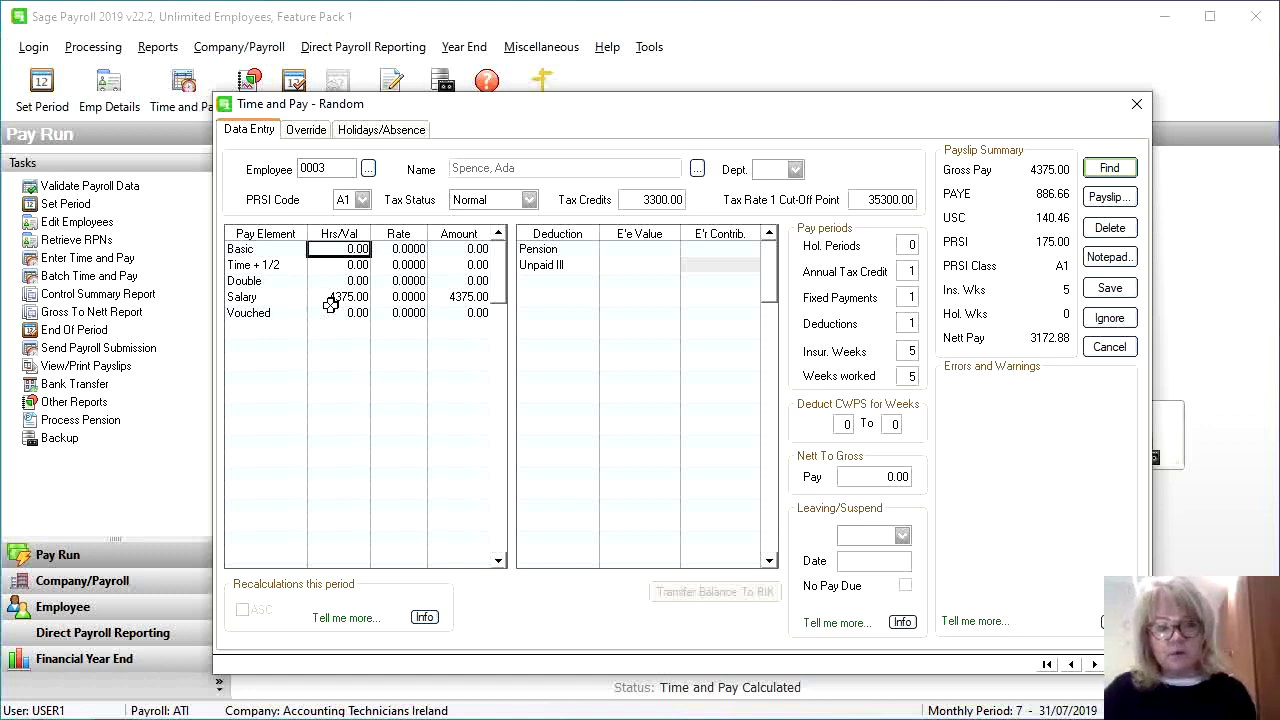
Enter 403.84 as employee 0003's Unpaid Ill deduction value and save their pay
click(624, 258)
click(627, 270)
text(403.84)
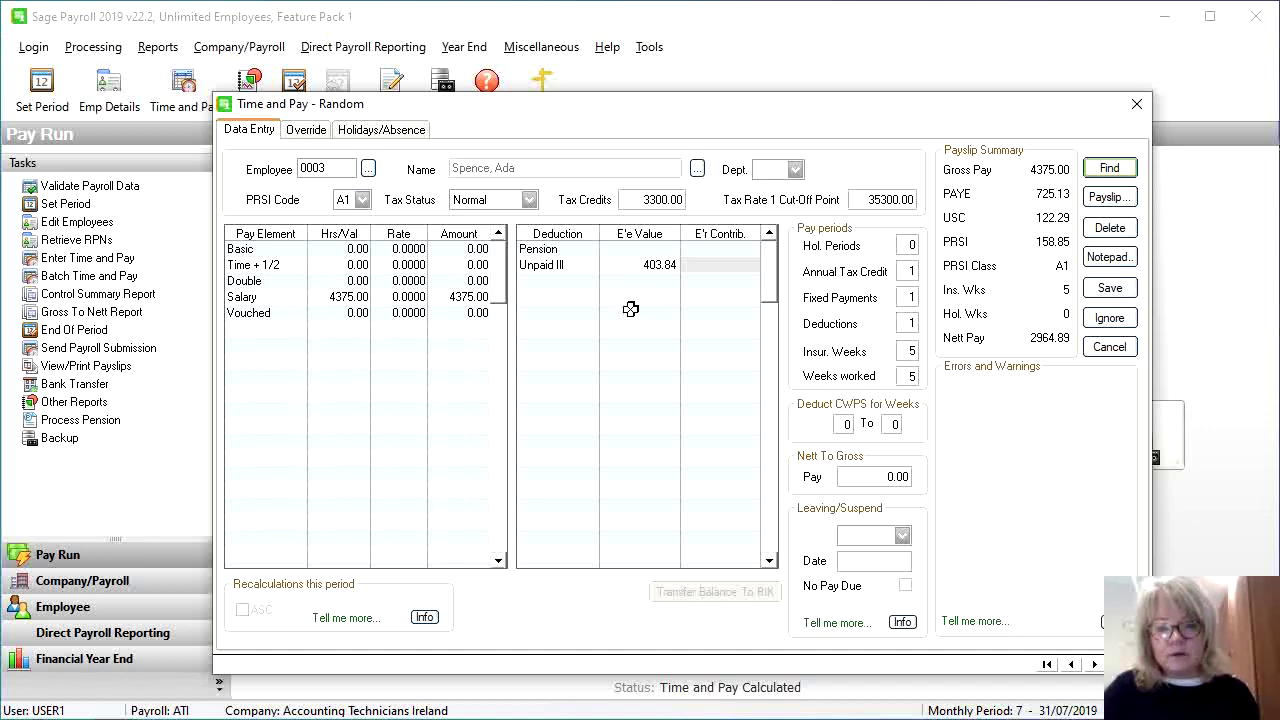
click(642, 283)
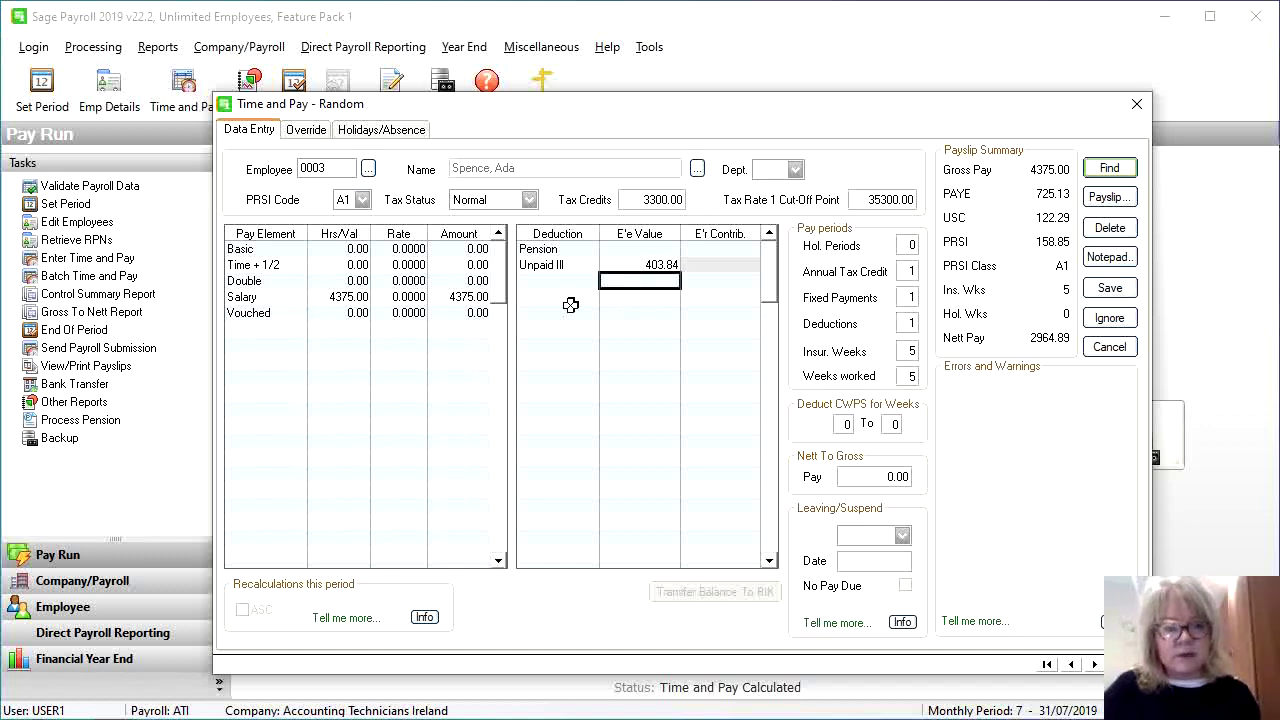
click(650, 264)
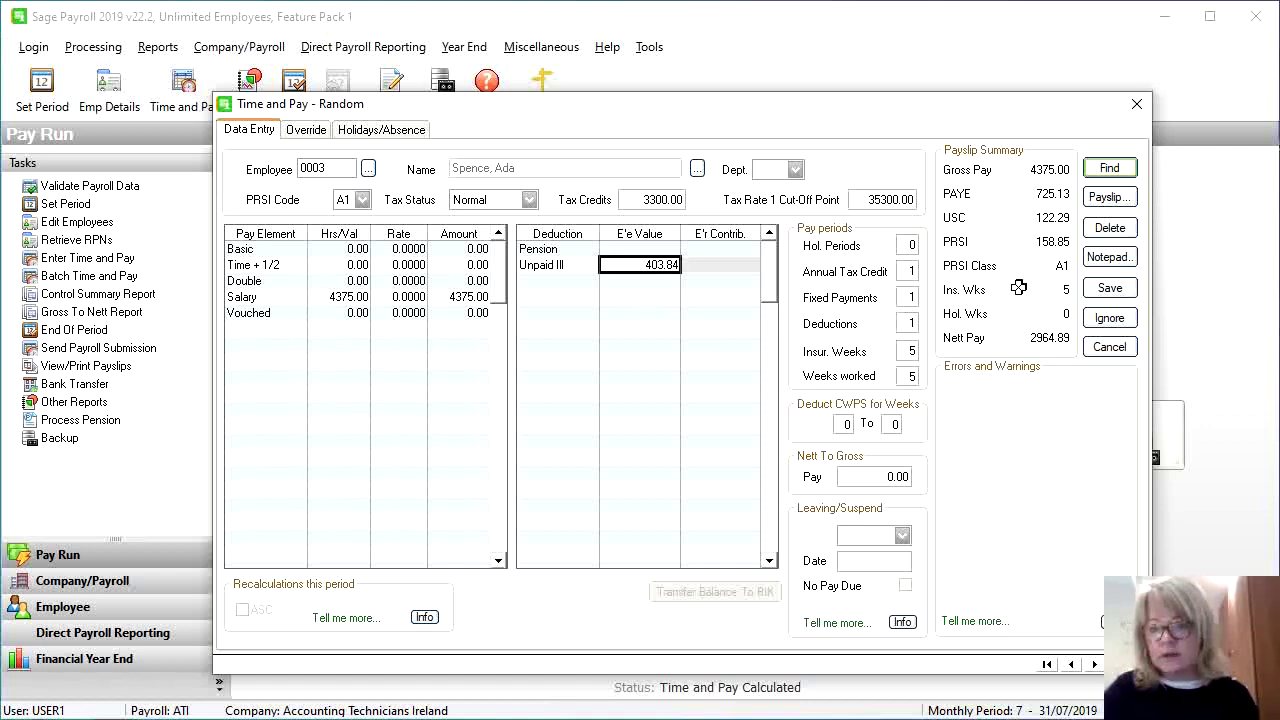
click(1110, 289)
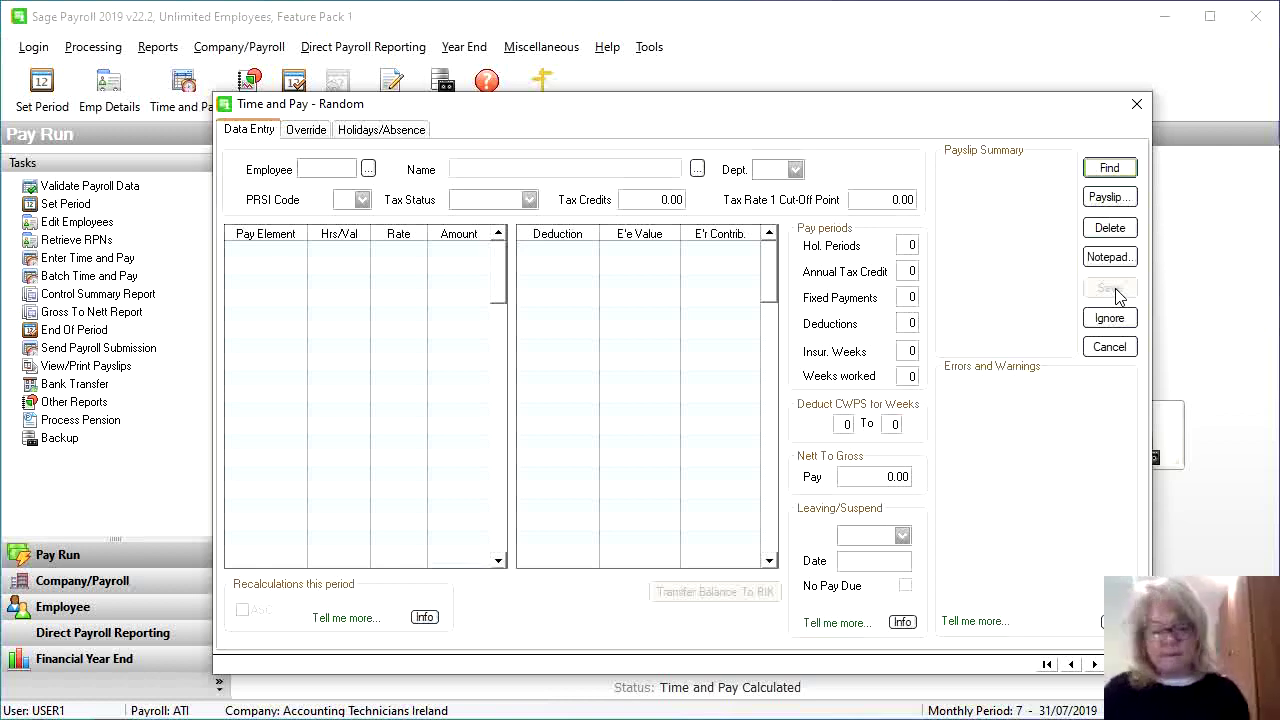
Close Time and Pay and start a new payment type titled 'Redundancy'
click(1109, 346)
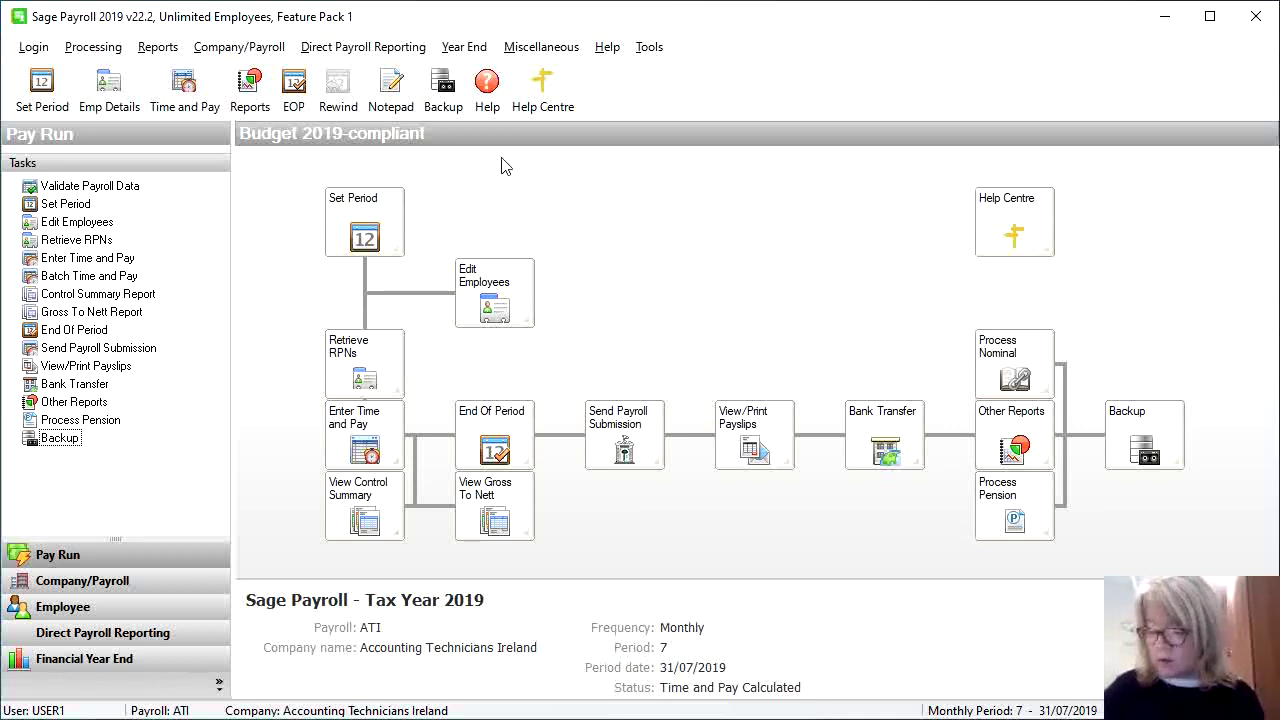
click(245, 50)
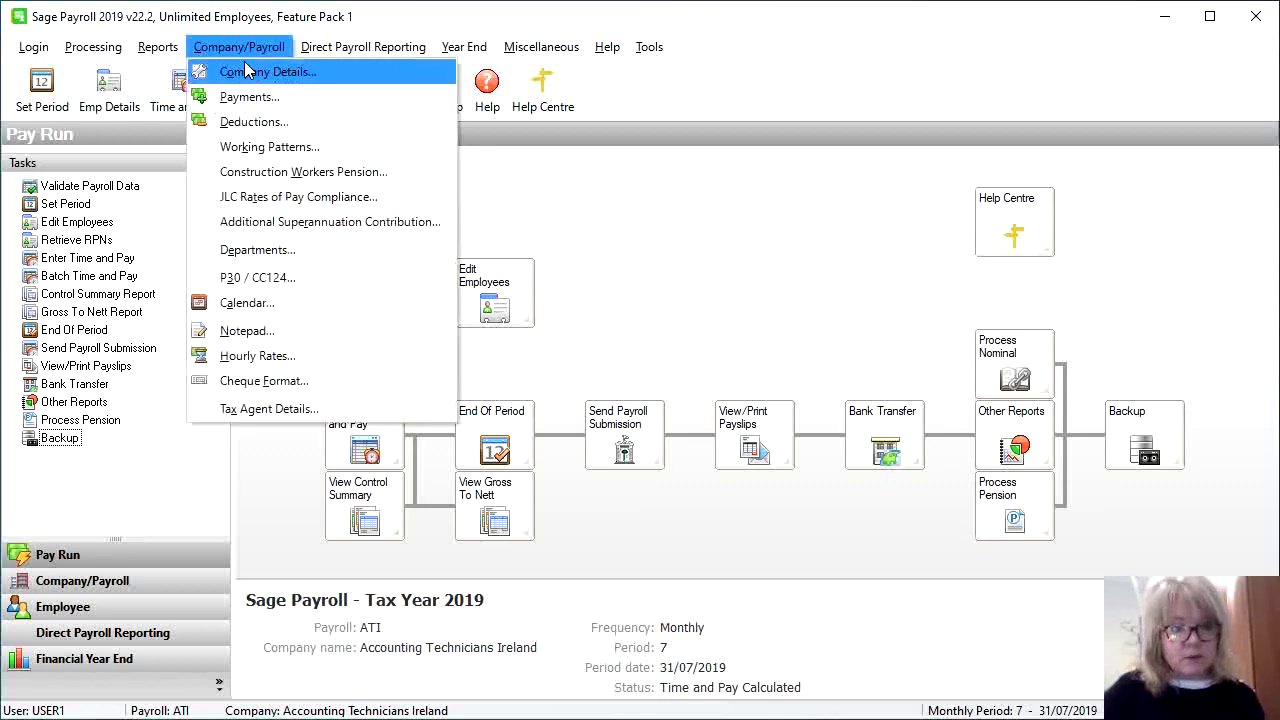
click(262, 104)
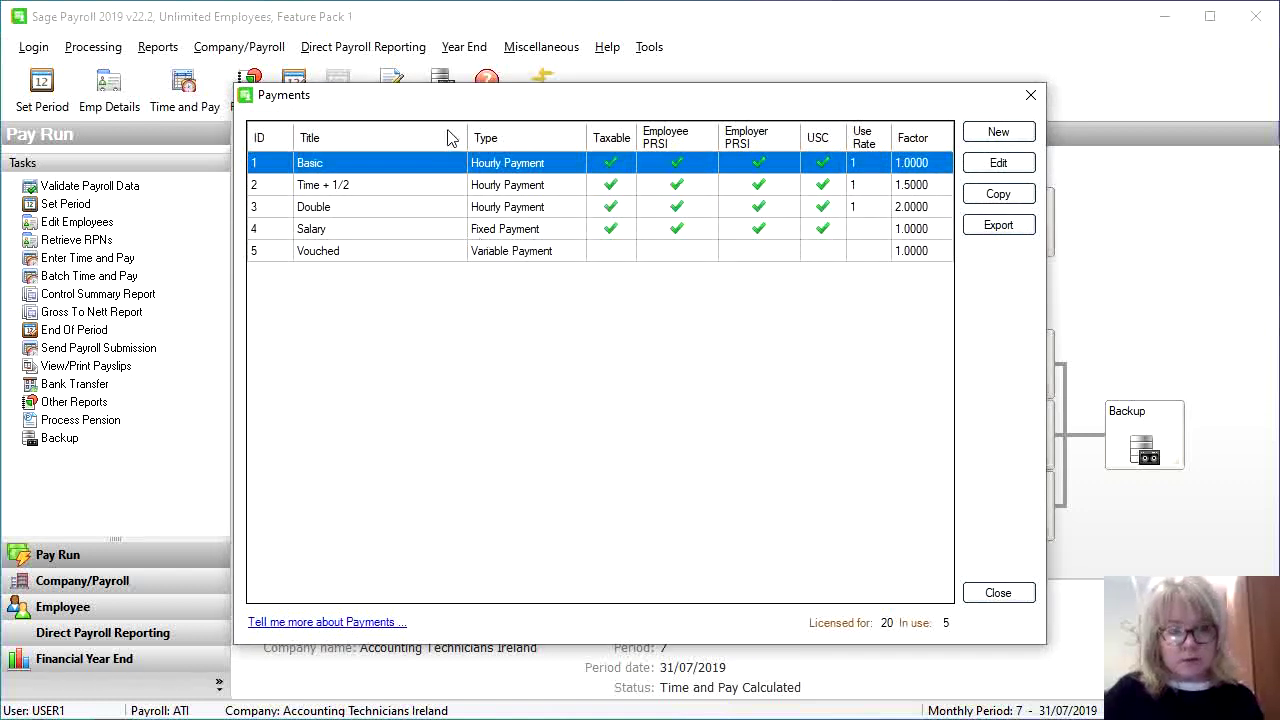
click(988, 132)
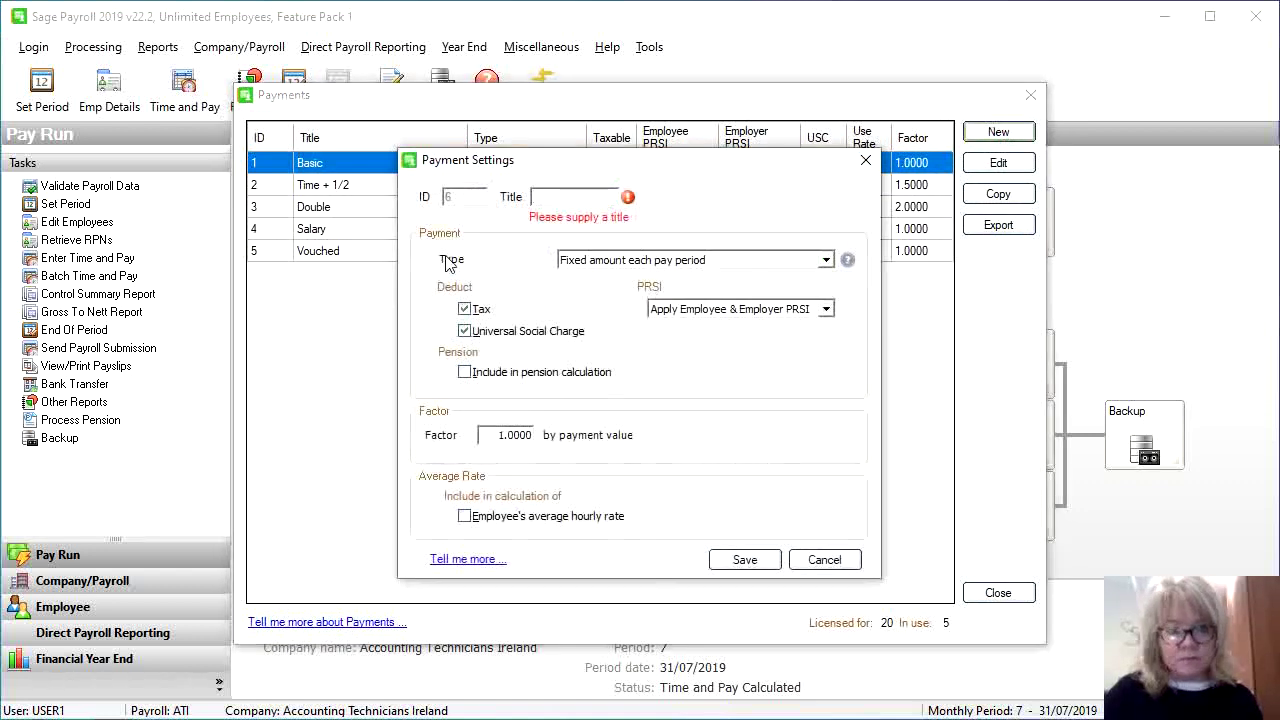
text(Red)
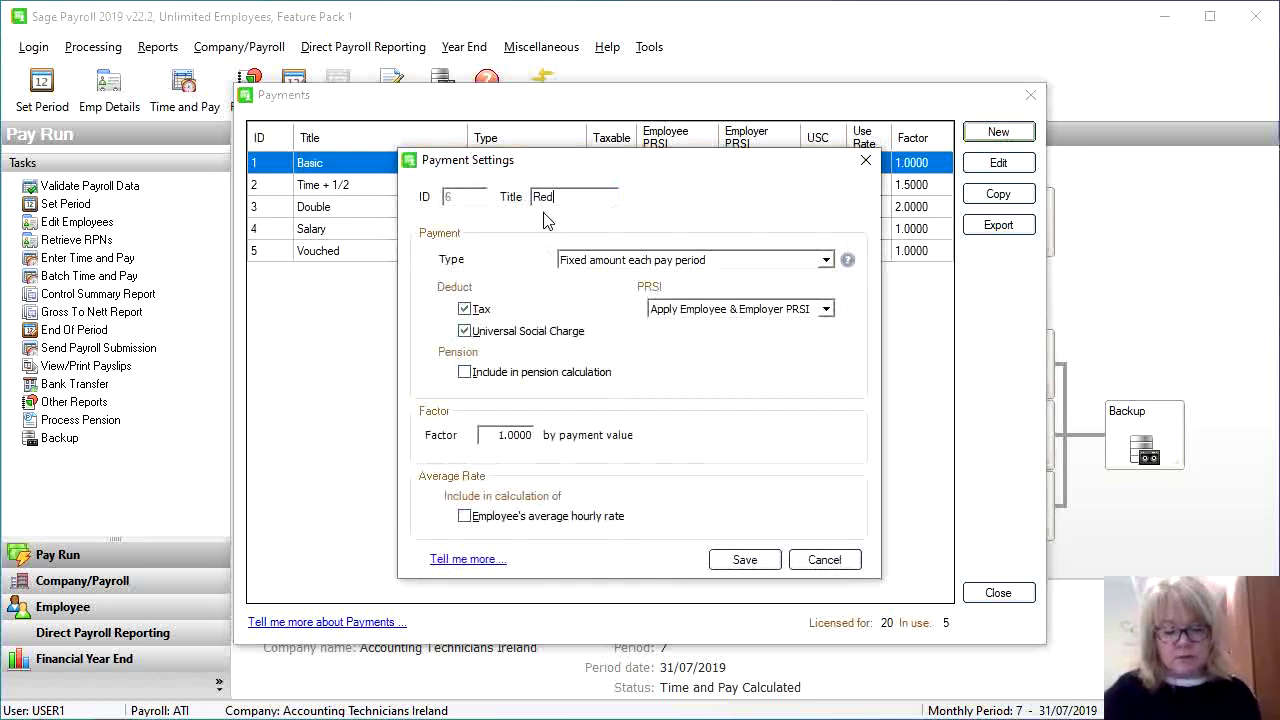
text(undancy)
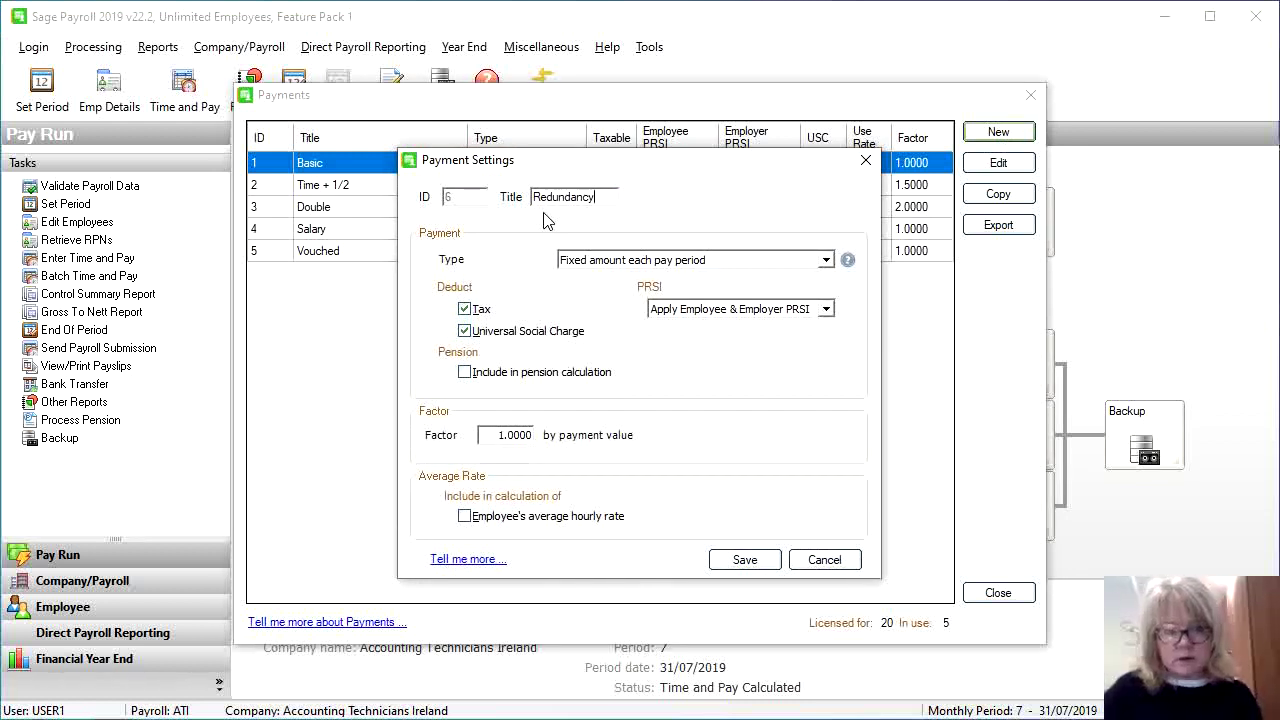
Make Redundancy a fixed-amount payment exempt from Tax, USC and PRSI, and save it
click(602, 262)
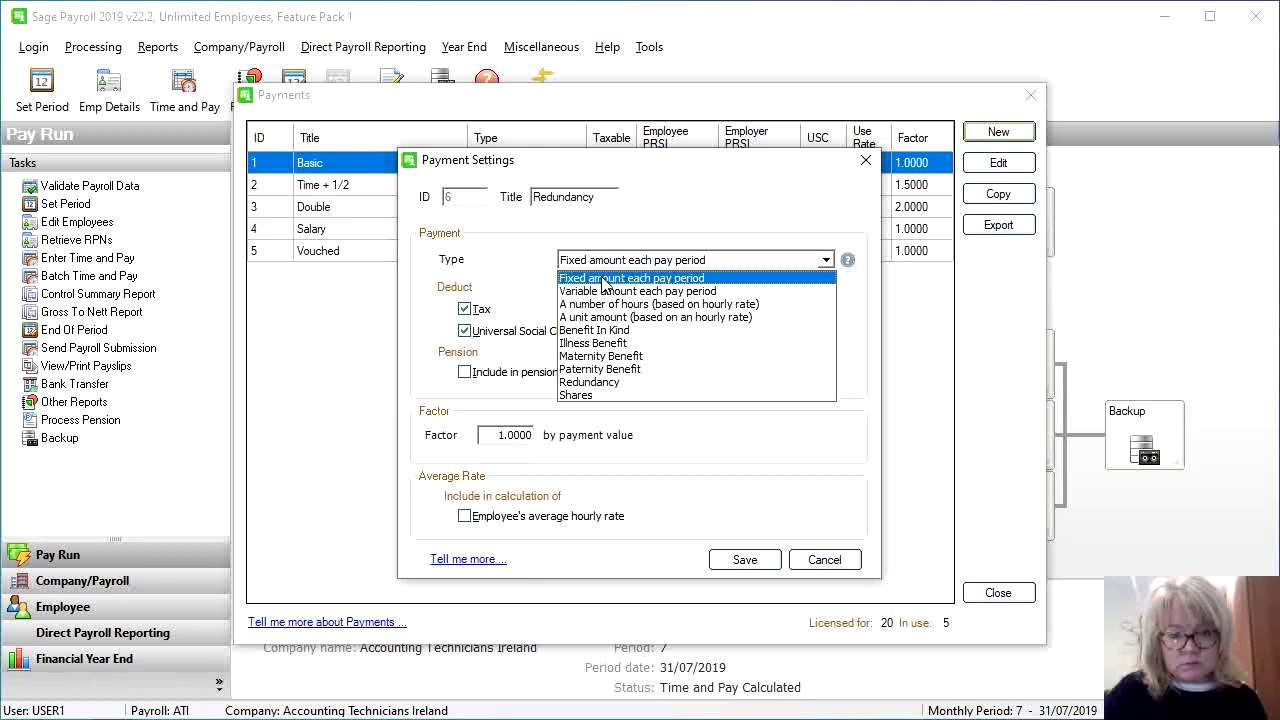
click(603, 279)
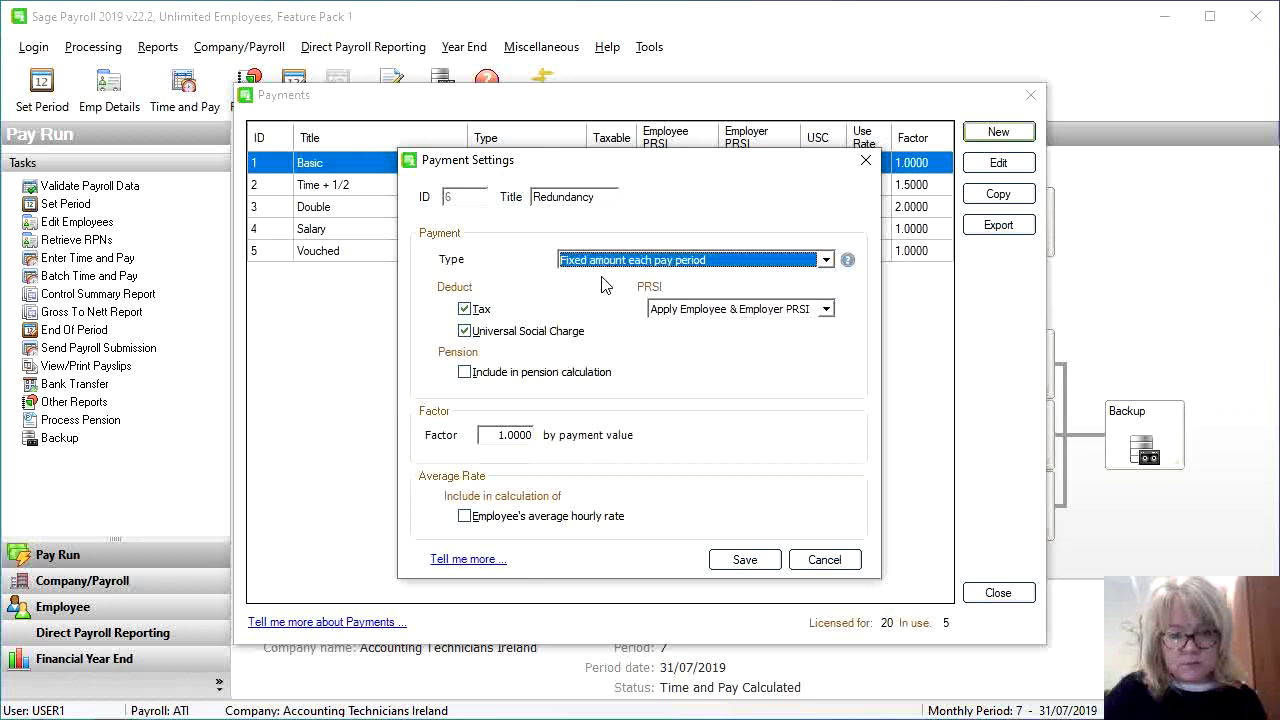
click(486, 312)
click(478, 332)
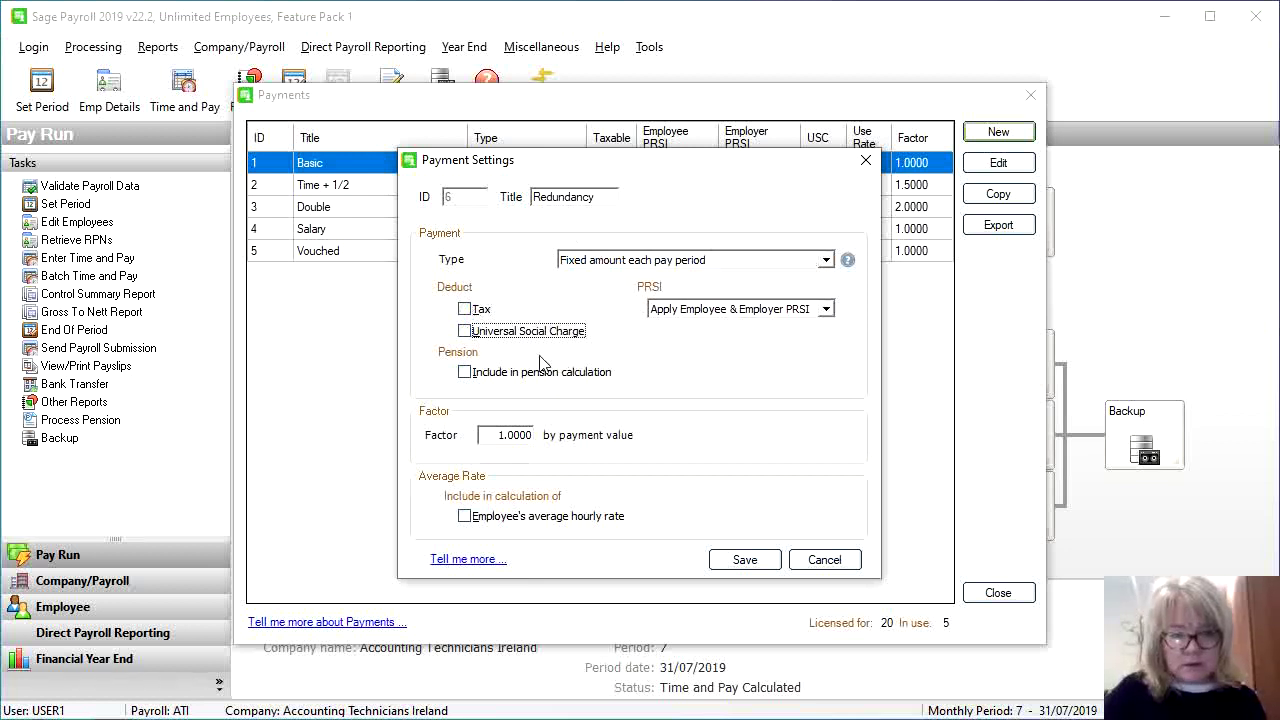
click(673, 305)
click(678, 367)
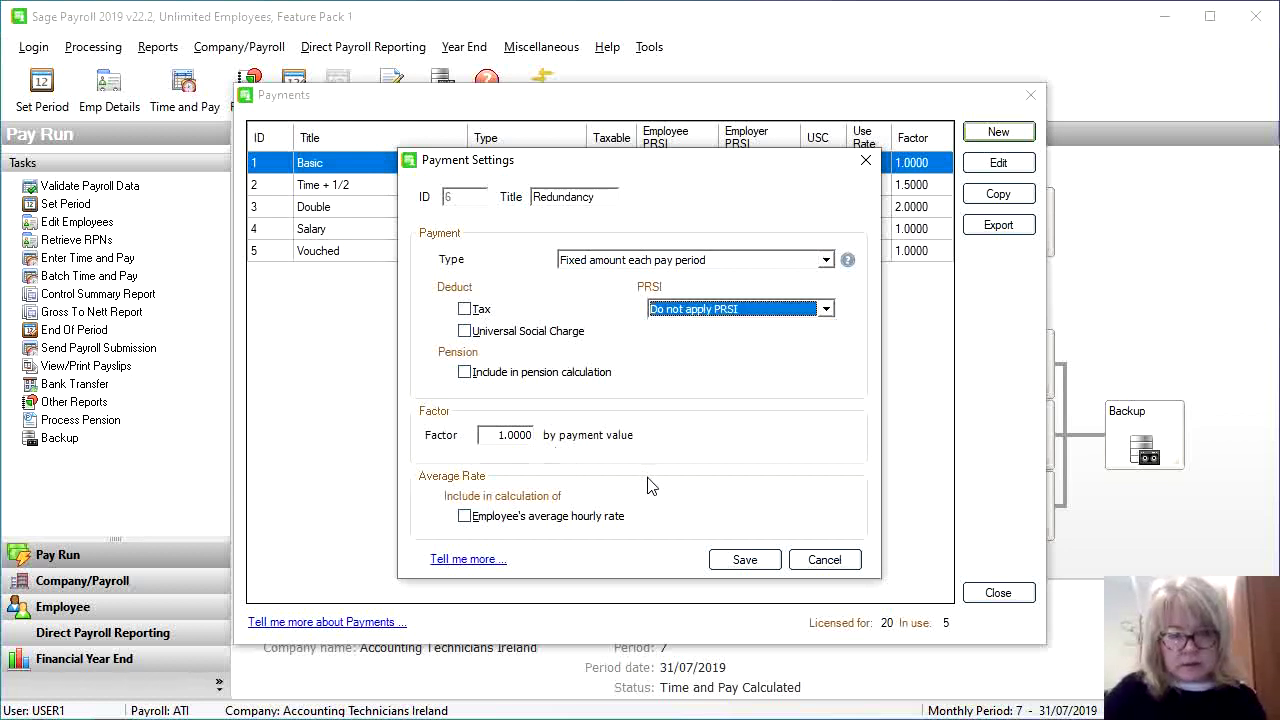
click(745, 560)
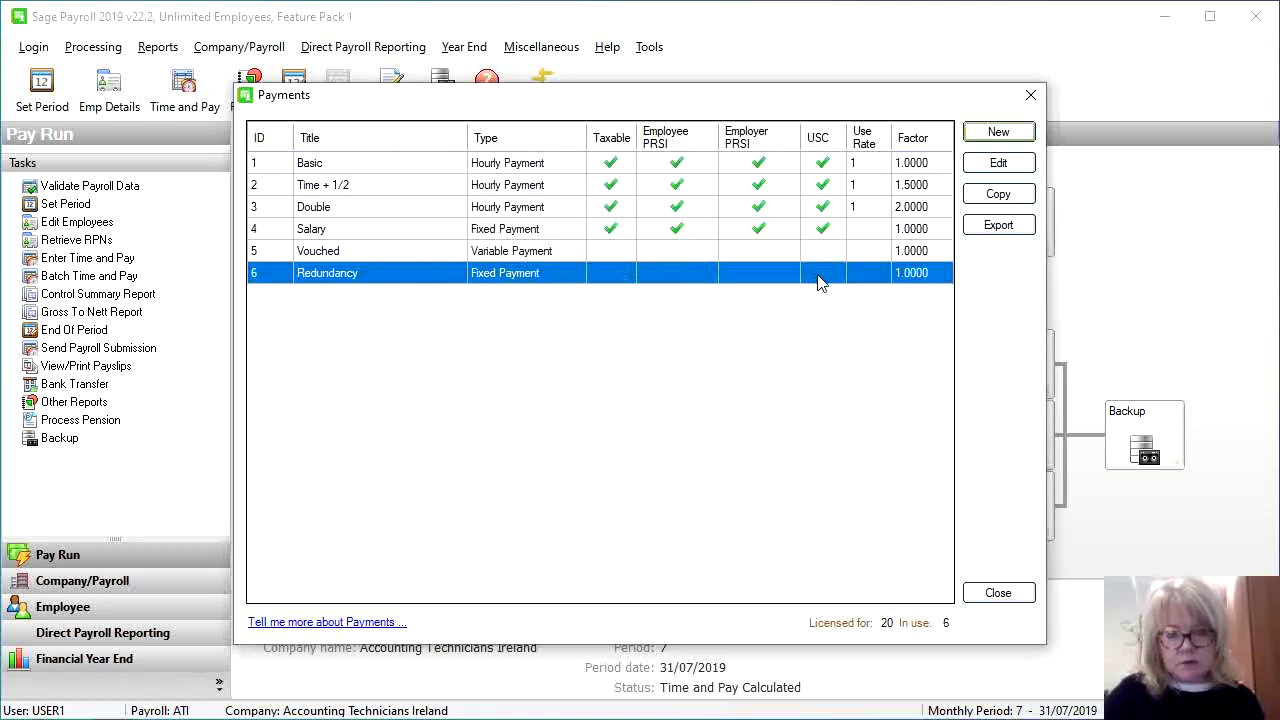
click(996, 593)
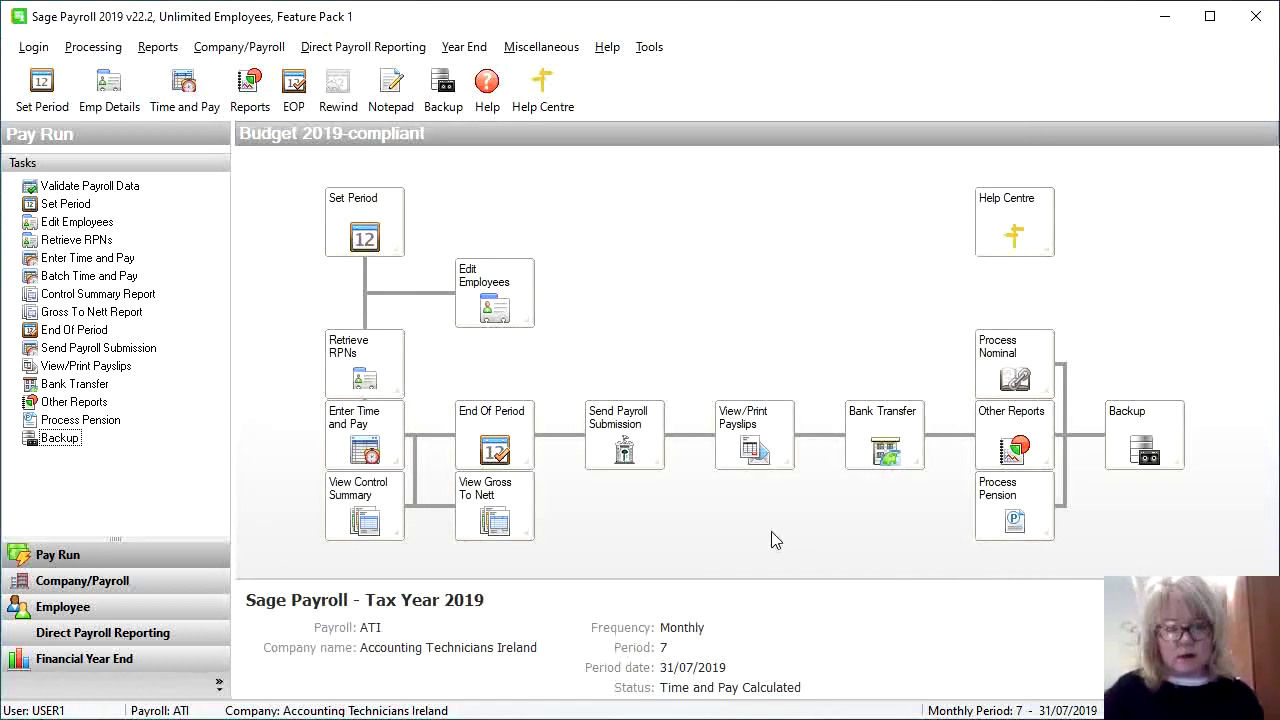
click(497, 322)
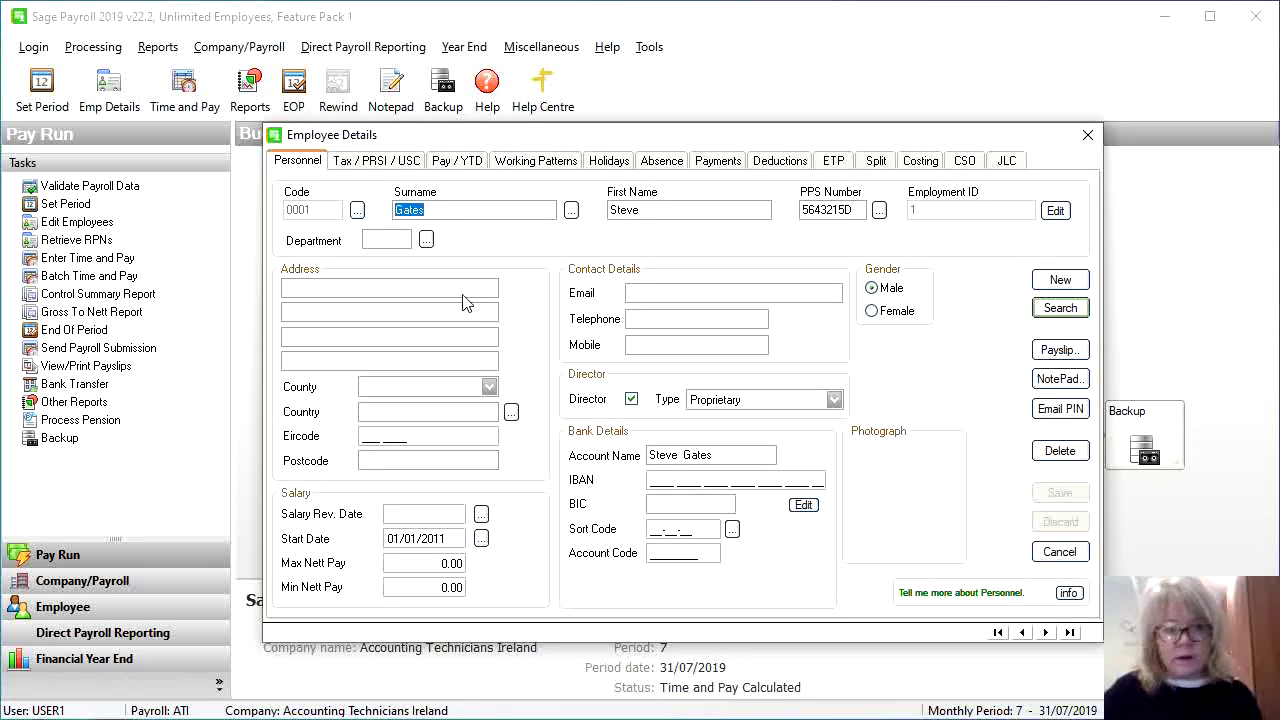
click(358, 211)
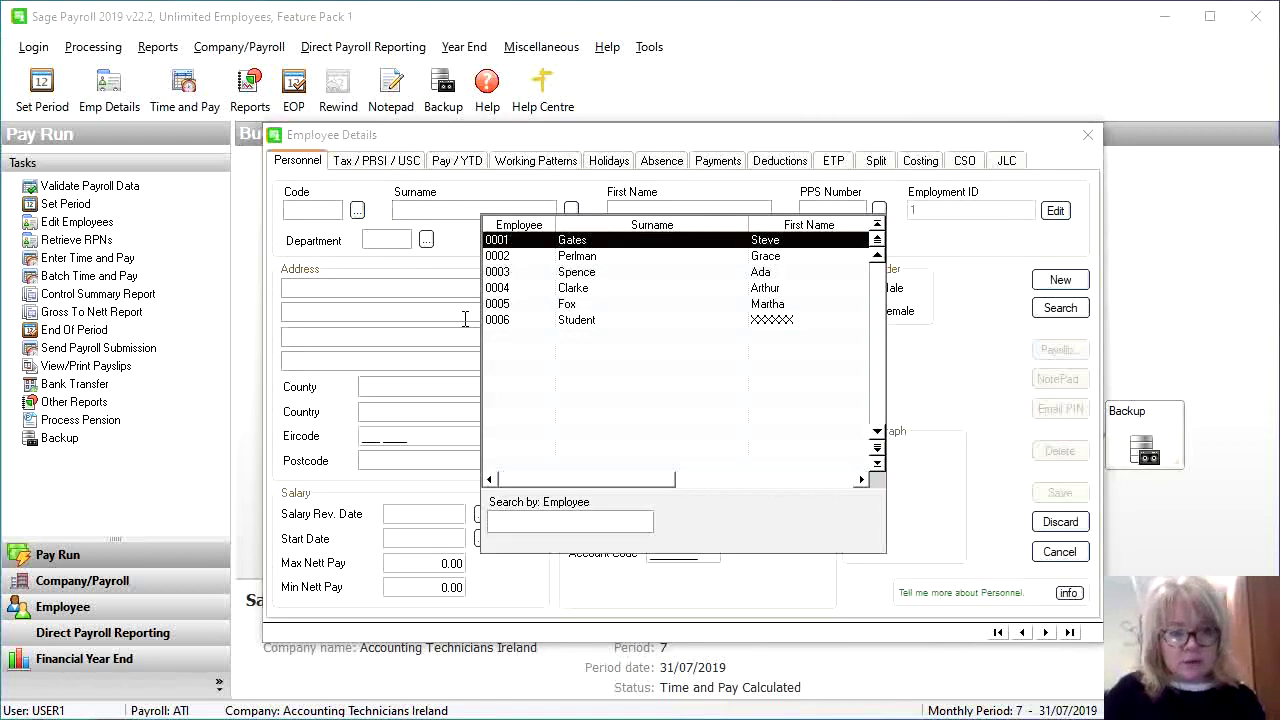
double_click(586, 290)
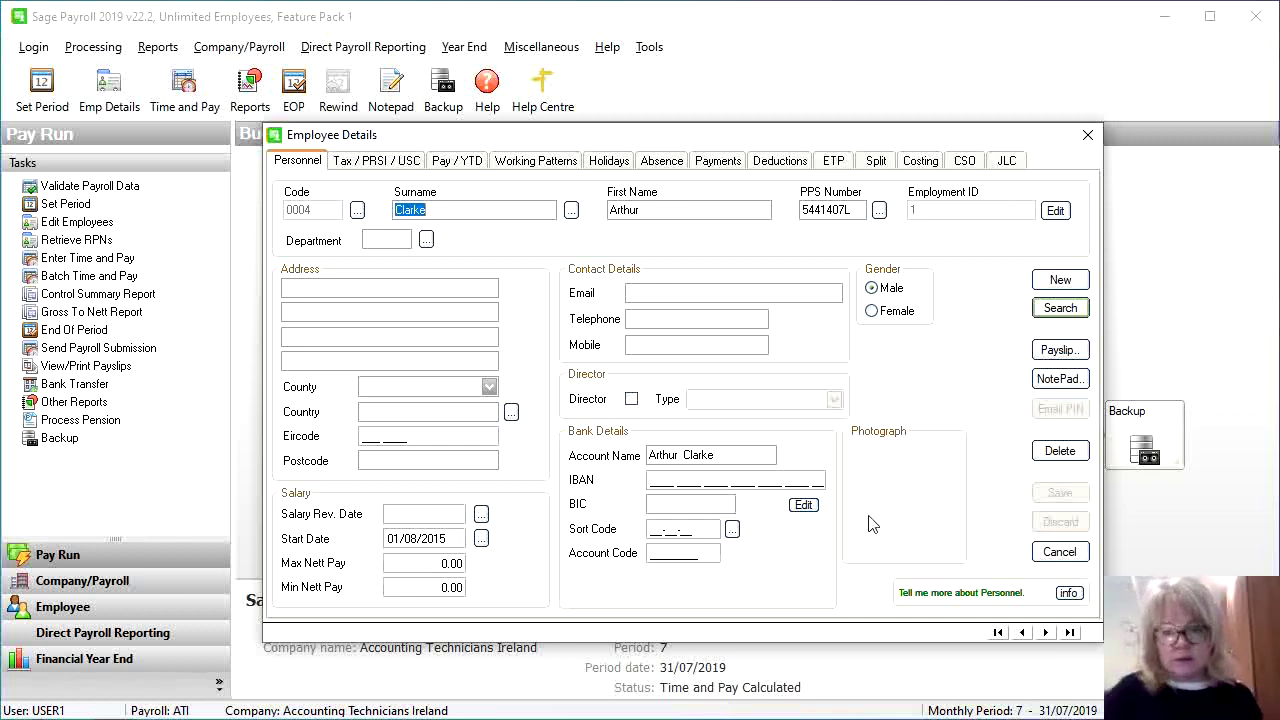
click(1088, 134)
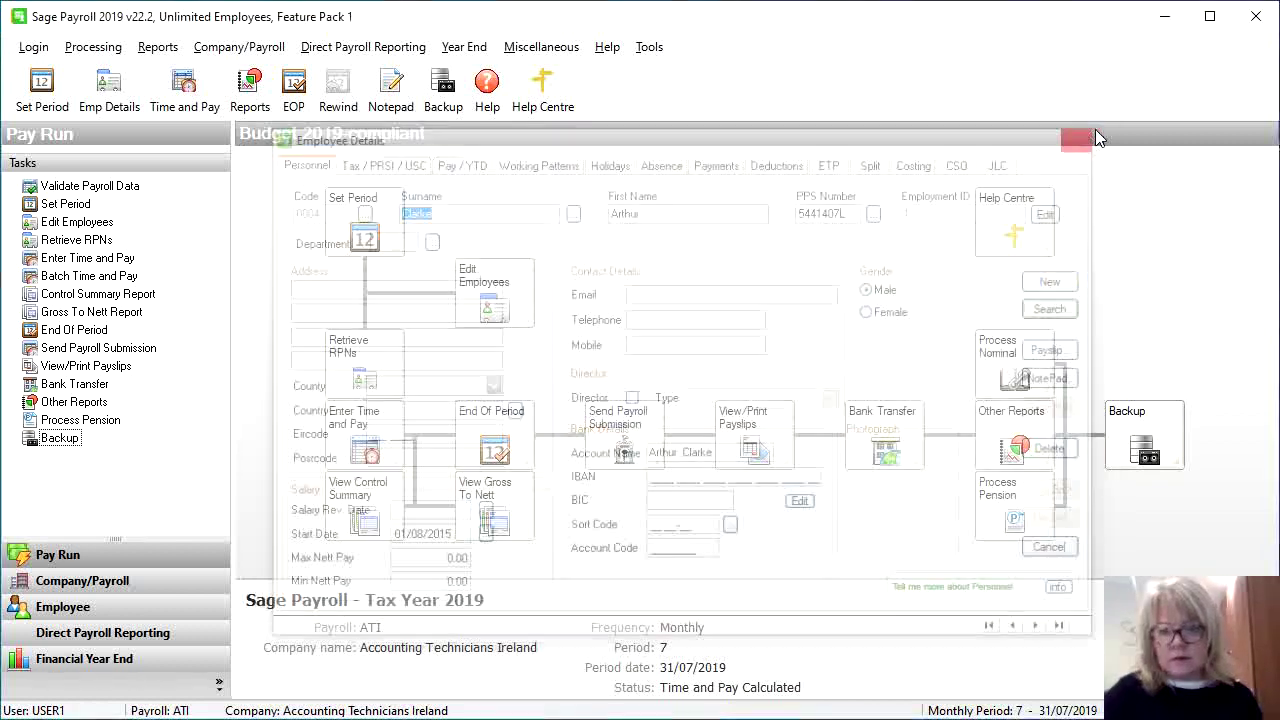
Start random time and pay entry without RPNs and load employee 0004
click(392, 440)
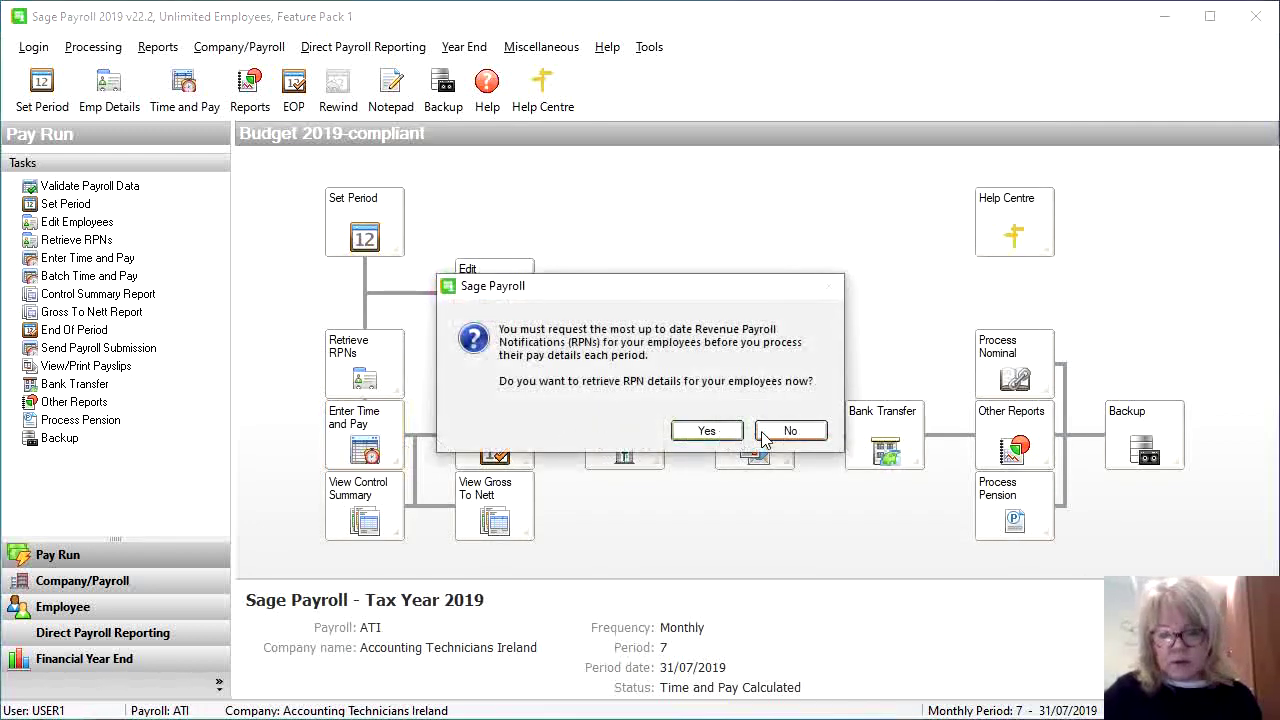
click(768, 438)
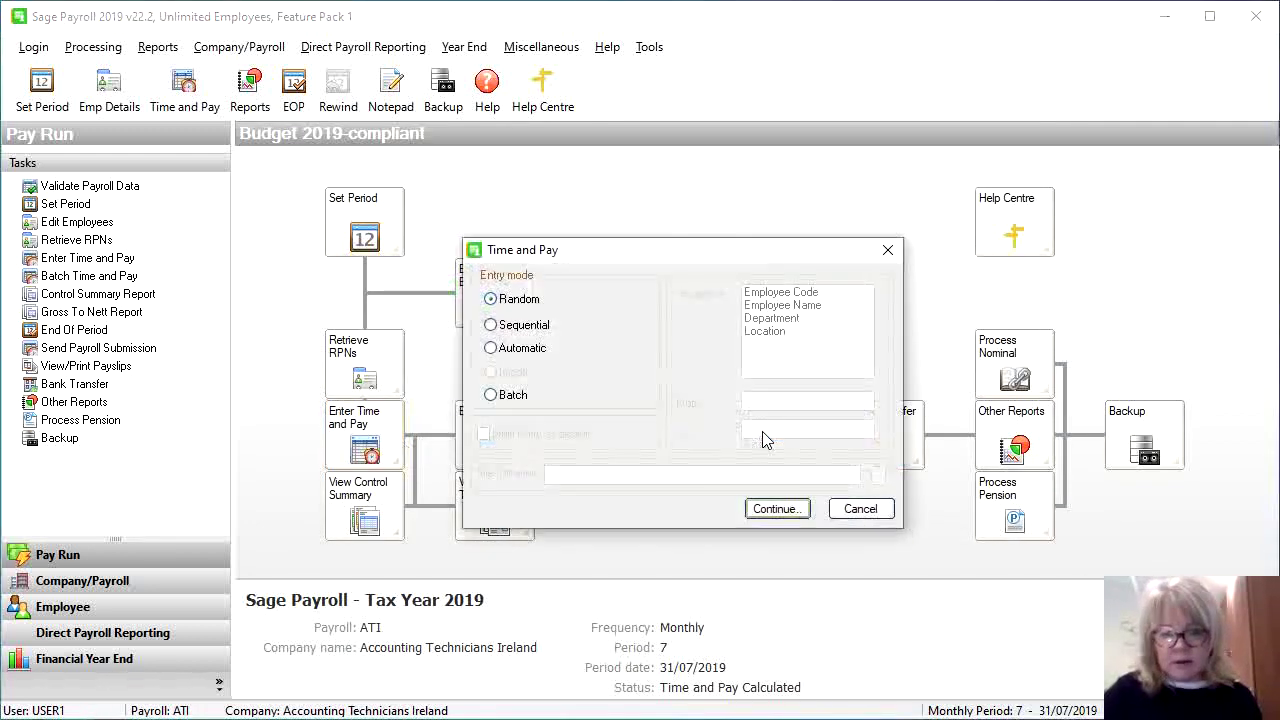
click(790, 515)
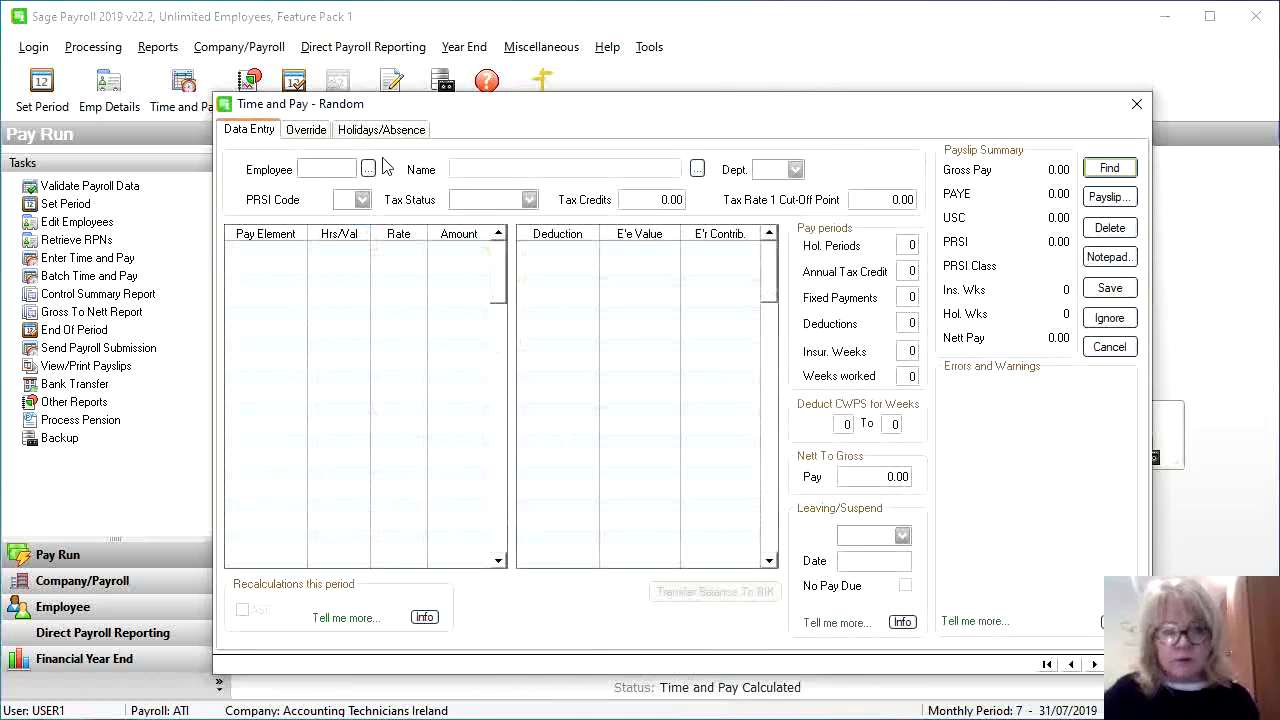
click(368, 169)
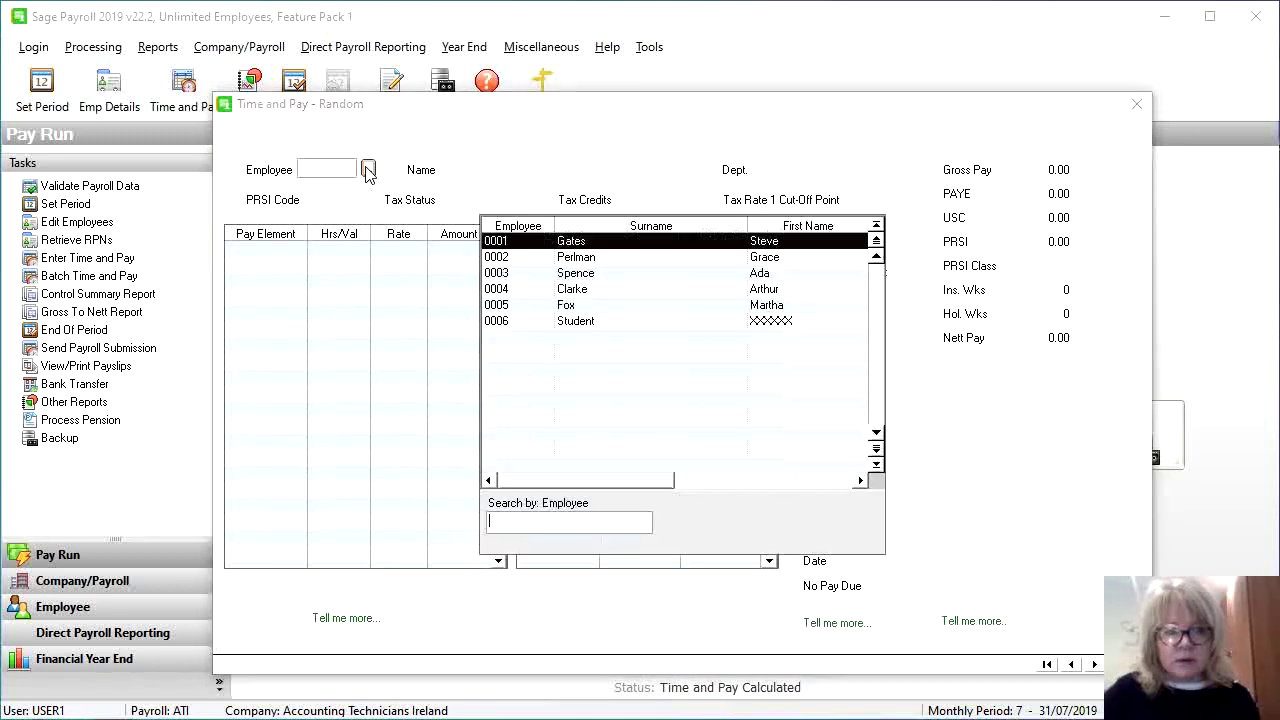
double_click(577, 290)
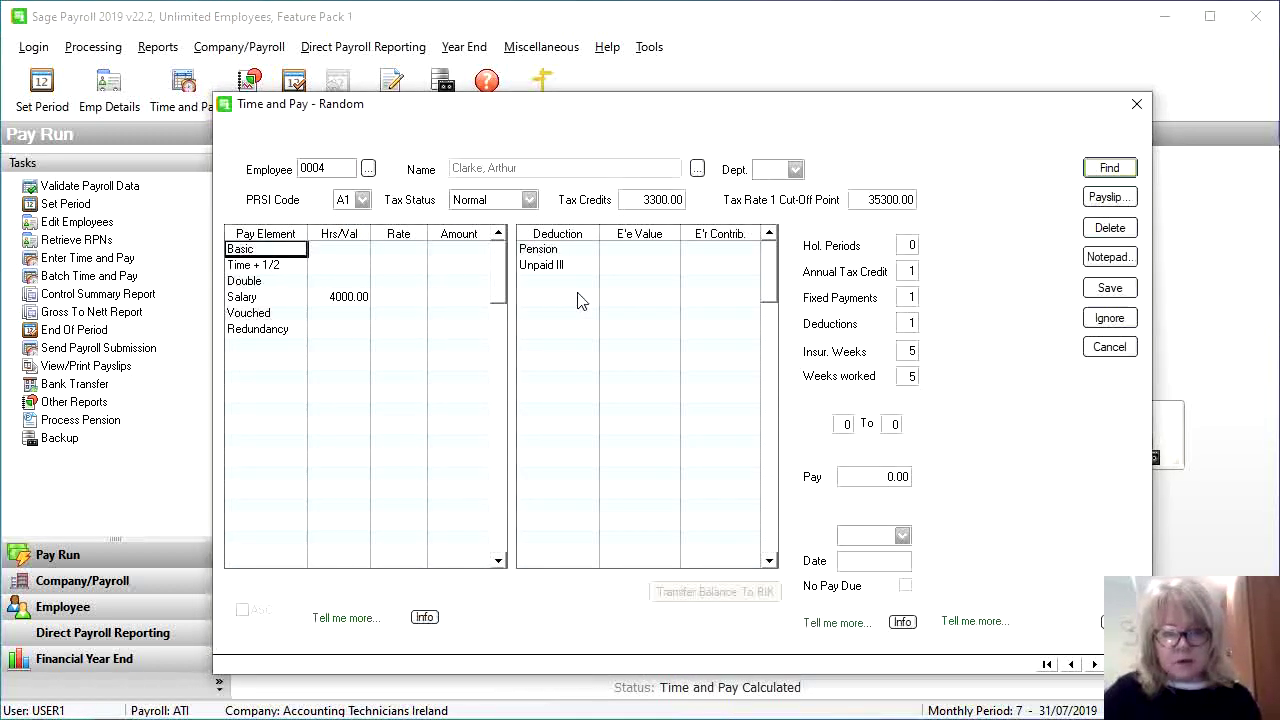
Enter a Redundancy value of 5400 for employee 0004
click(340, 329)
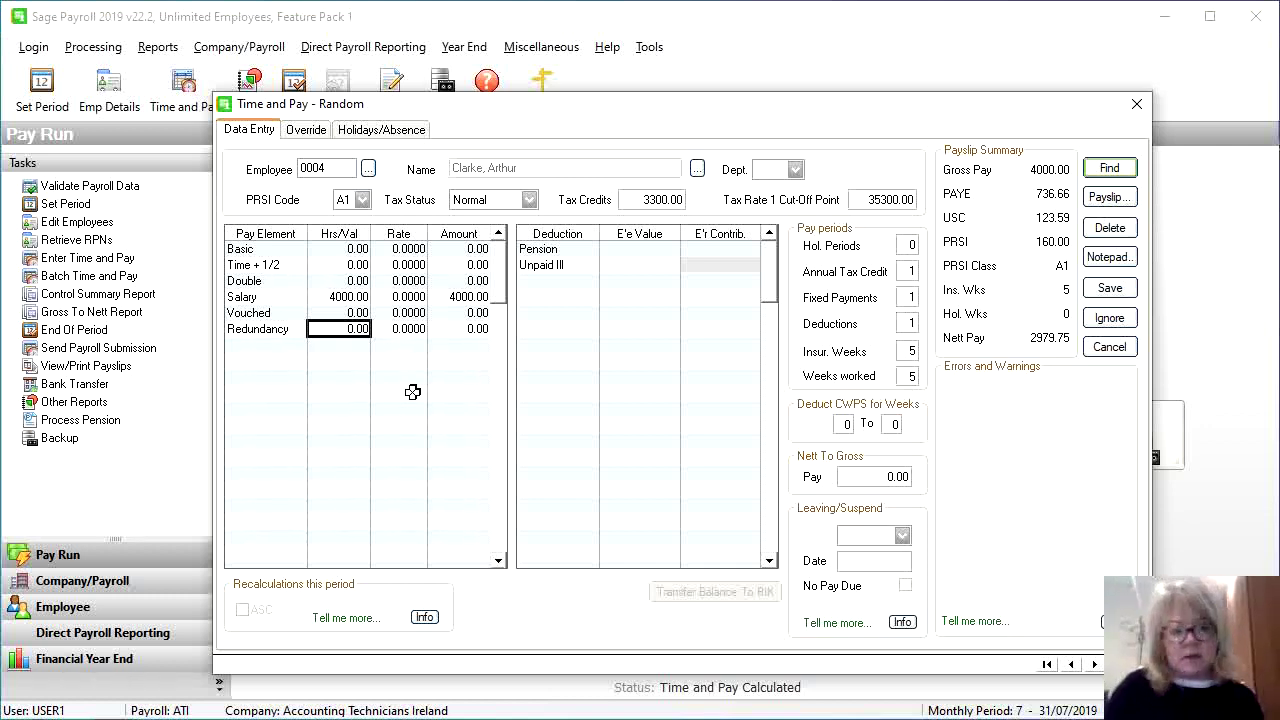
click(343, 297)
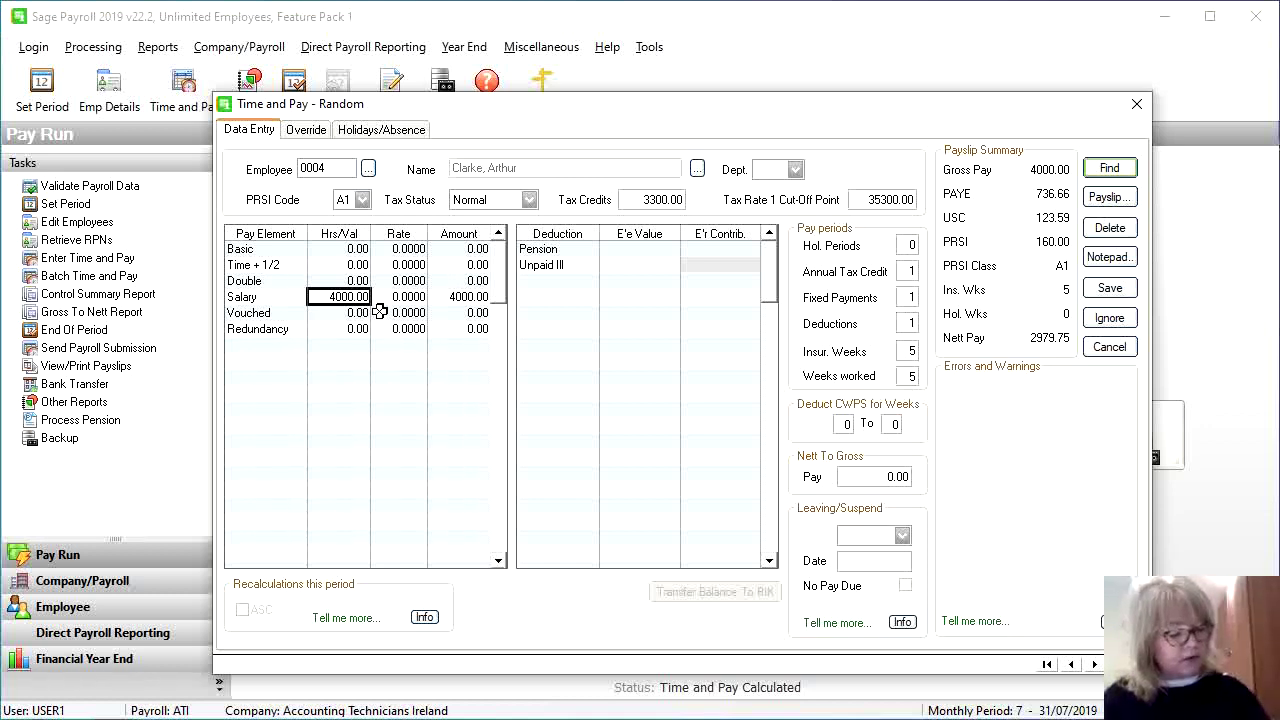
click(60, 438)
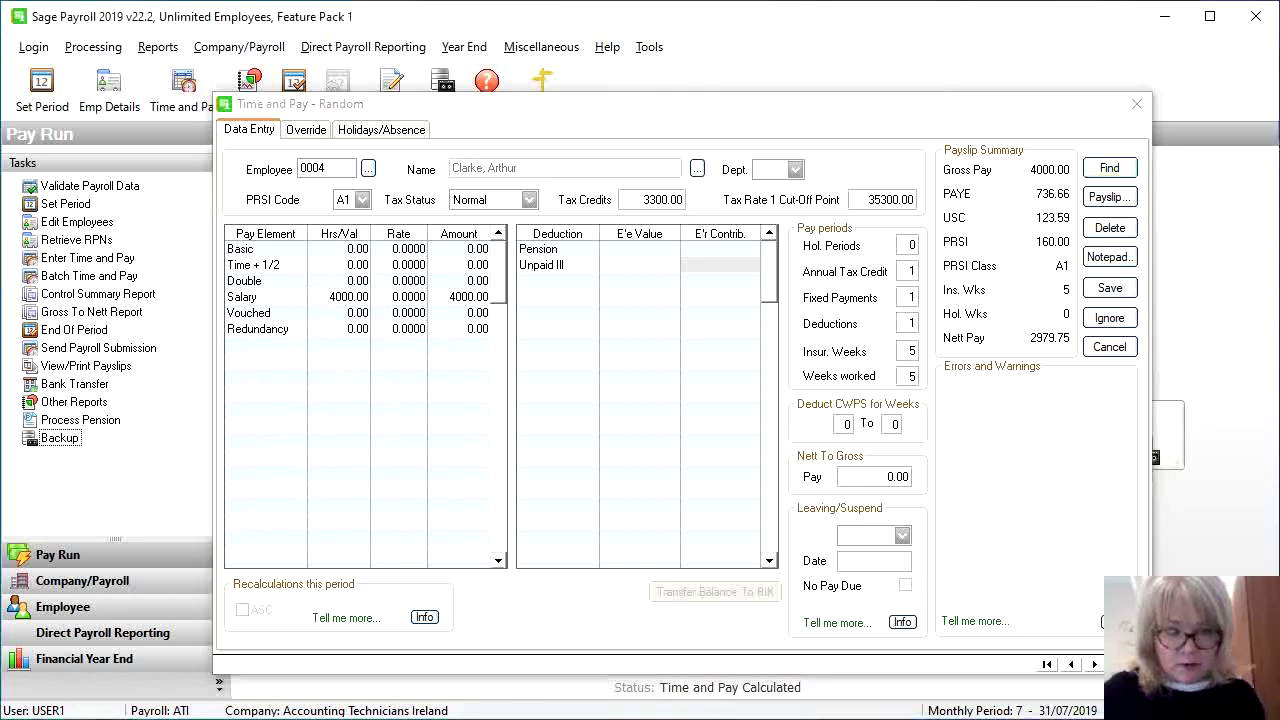
click(349, 329)
text(54)
key(Return)
text(5400)
key(Return)
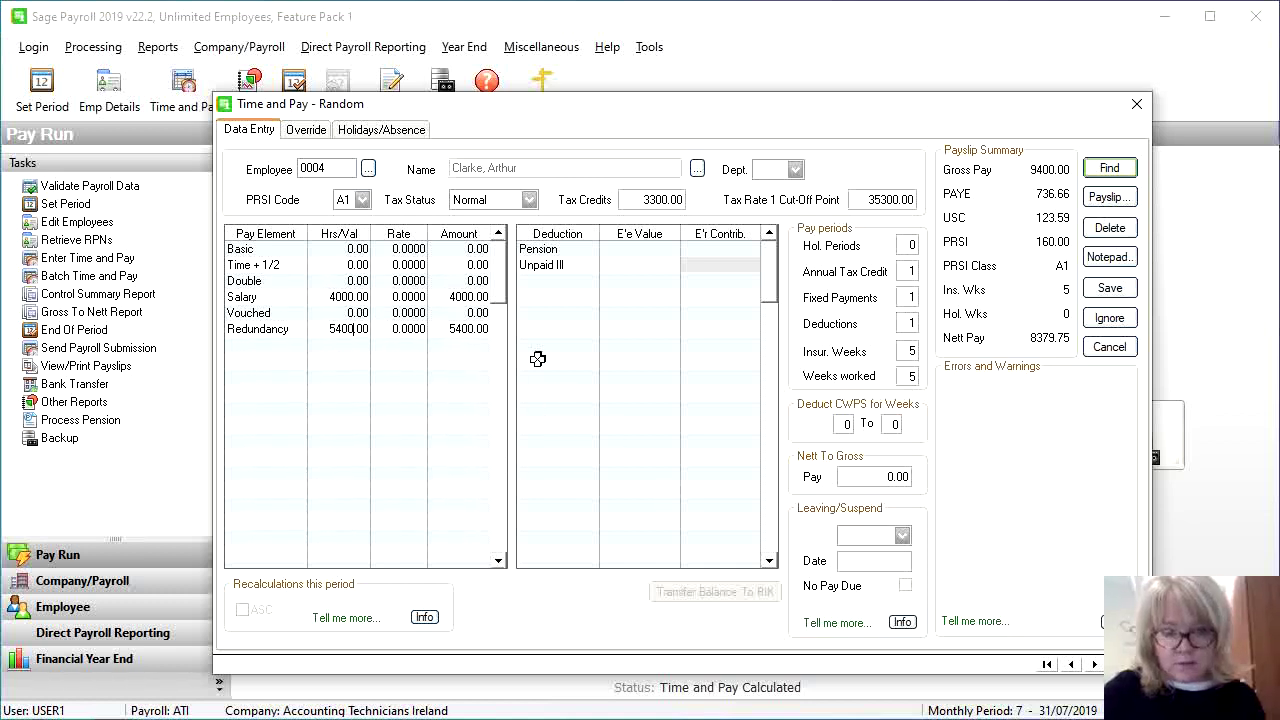
Flag employee 0004 as Leaving on 31/07/2019, save the pay record, and close Time and Pay
click(871, 540)
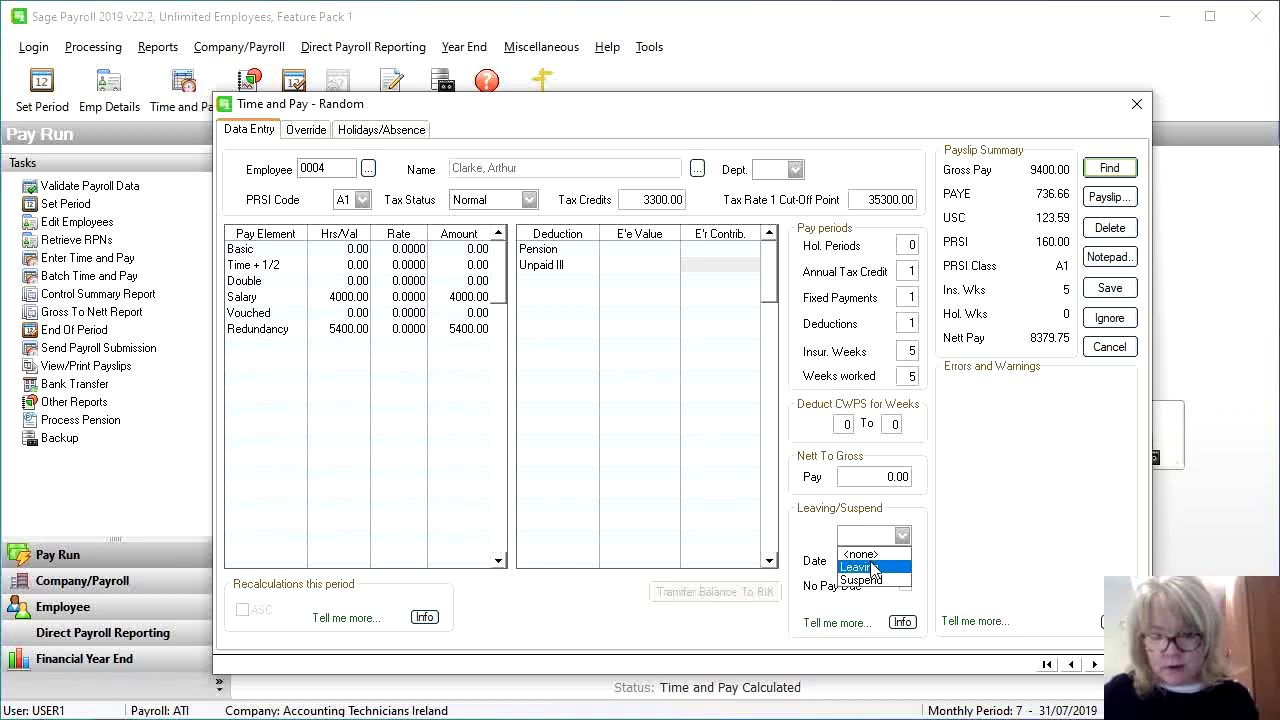
click(872, 566)
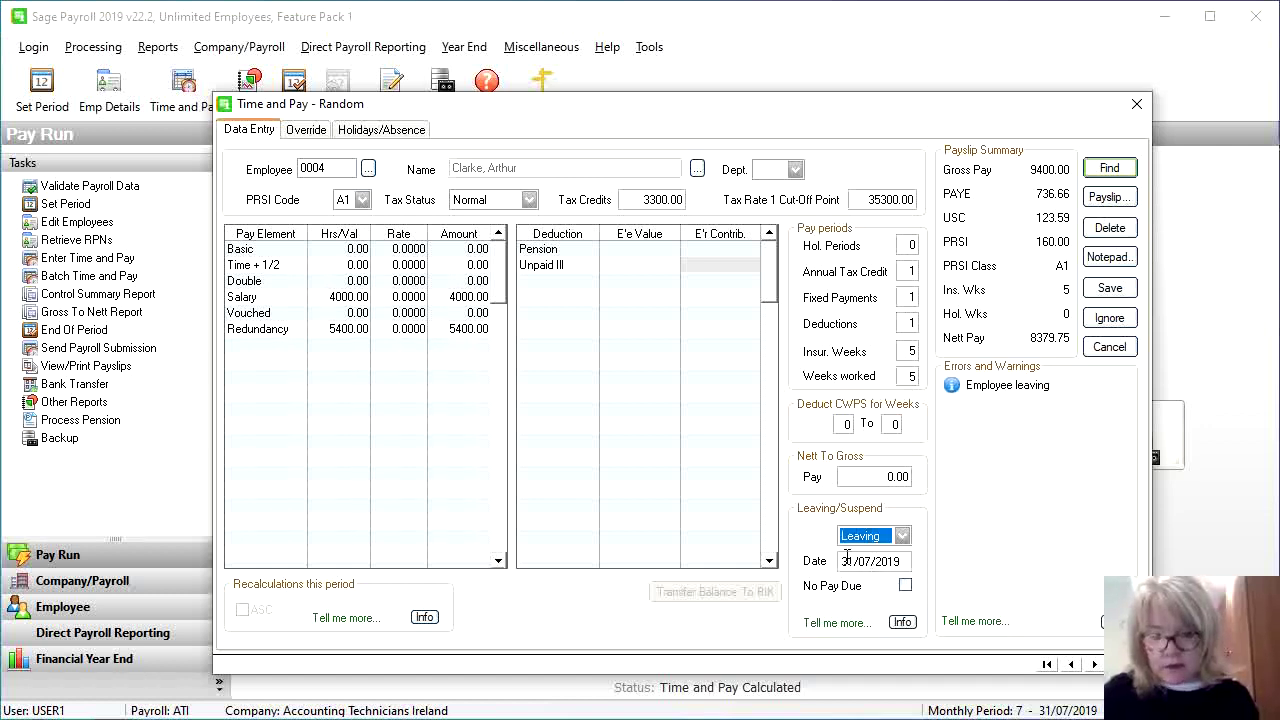
click(905, 562)
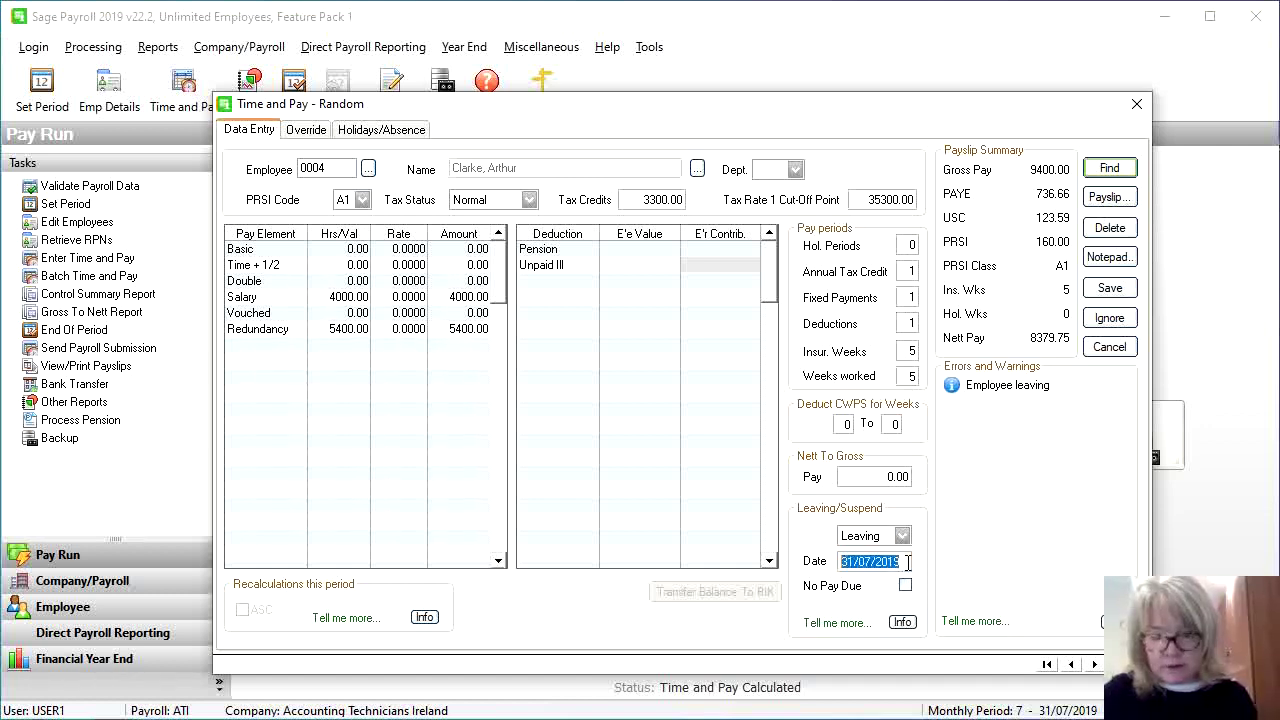
click(905, 562)
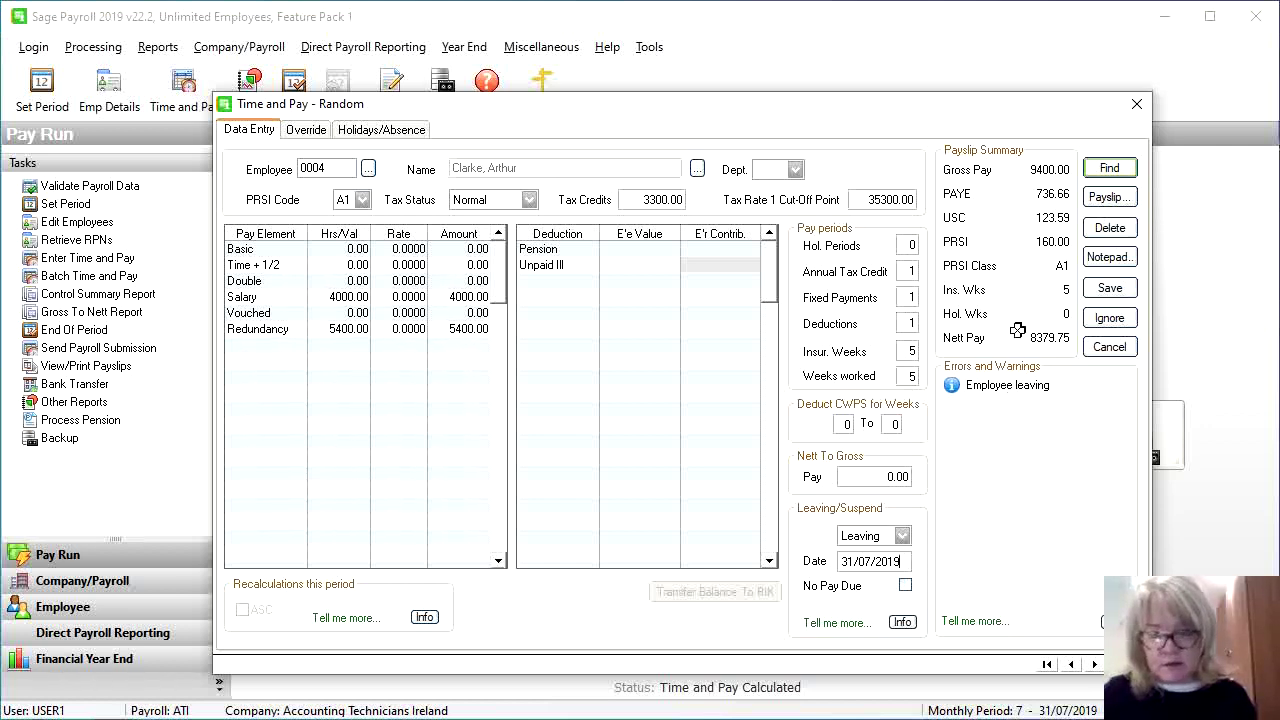
click(1110, 288)
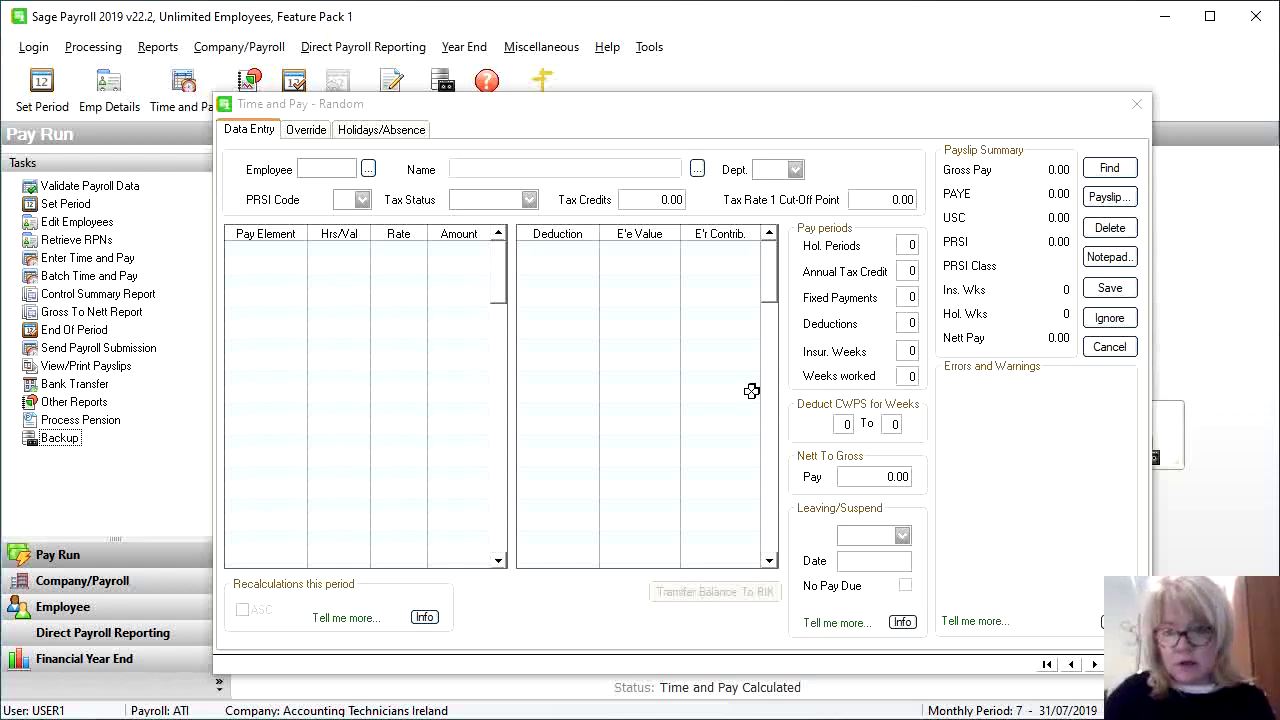
click(1136, 104)
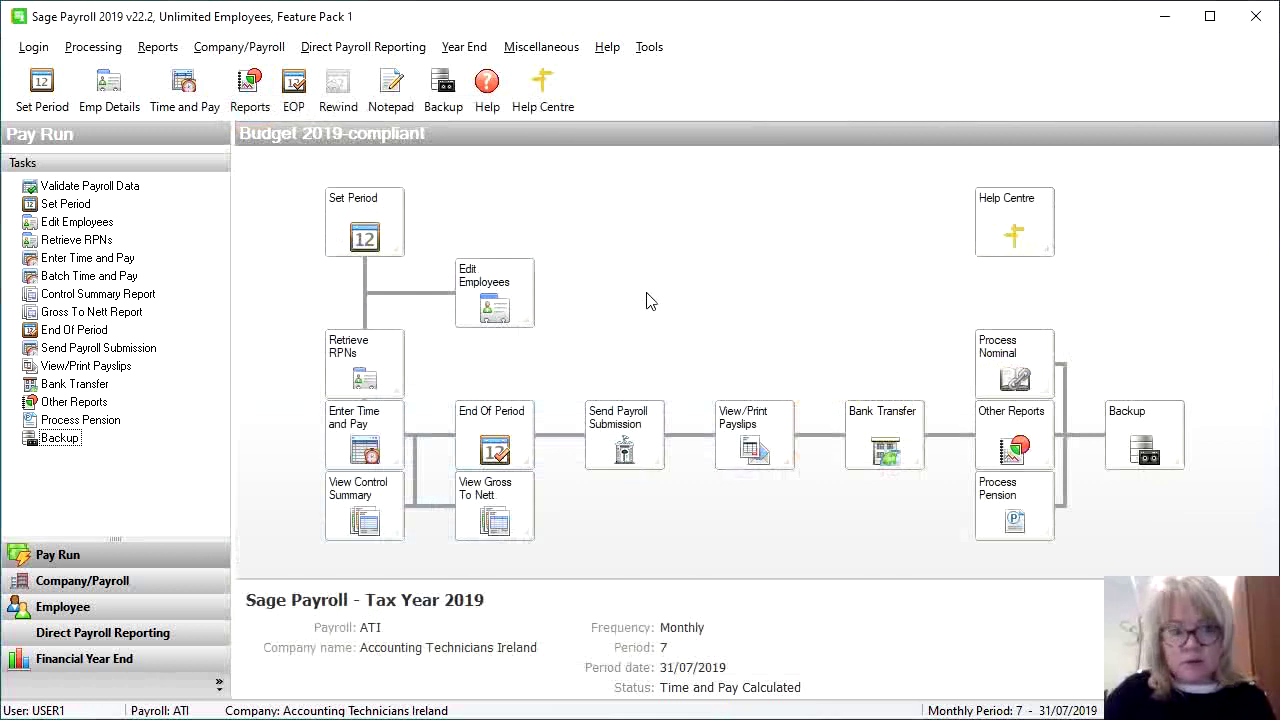
Add payment type 'Car Allow' as a fixed amount each pay period and save it
click(258, 47)
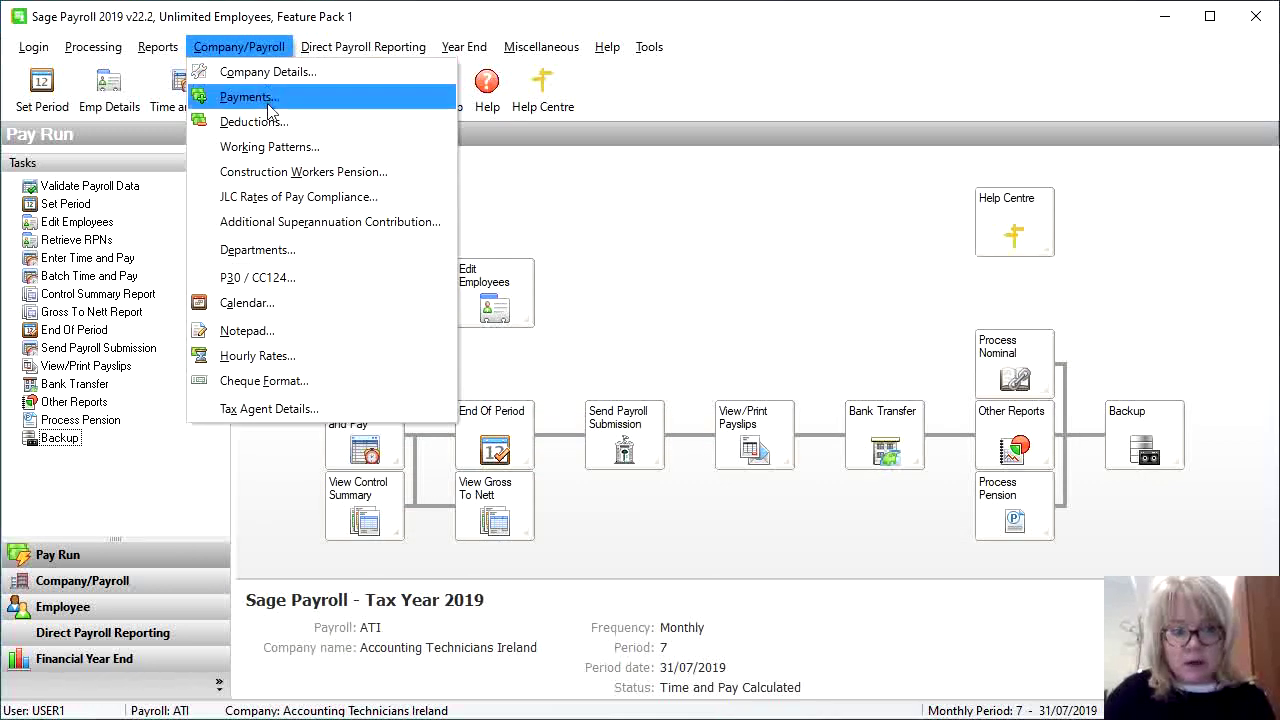
click(262, 97)
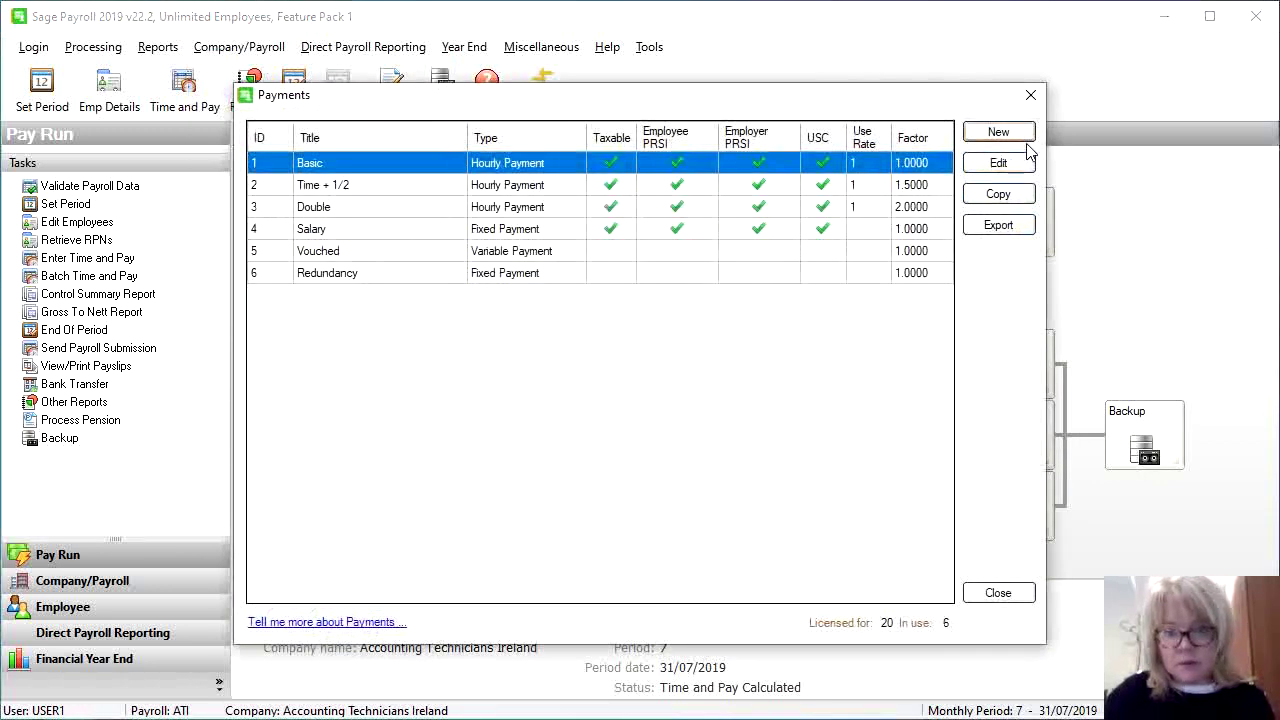
click(1018, 135)
text(Car Al)
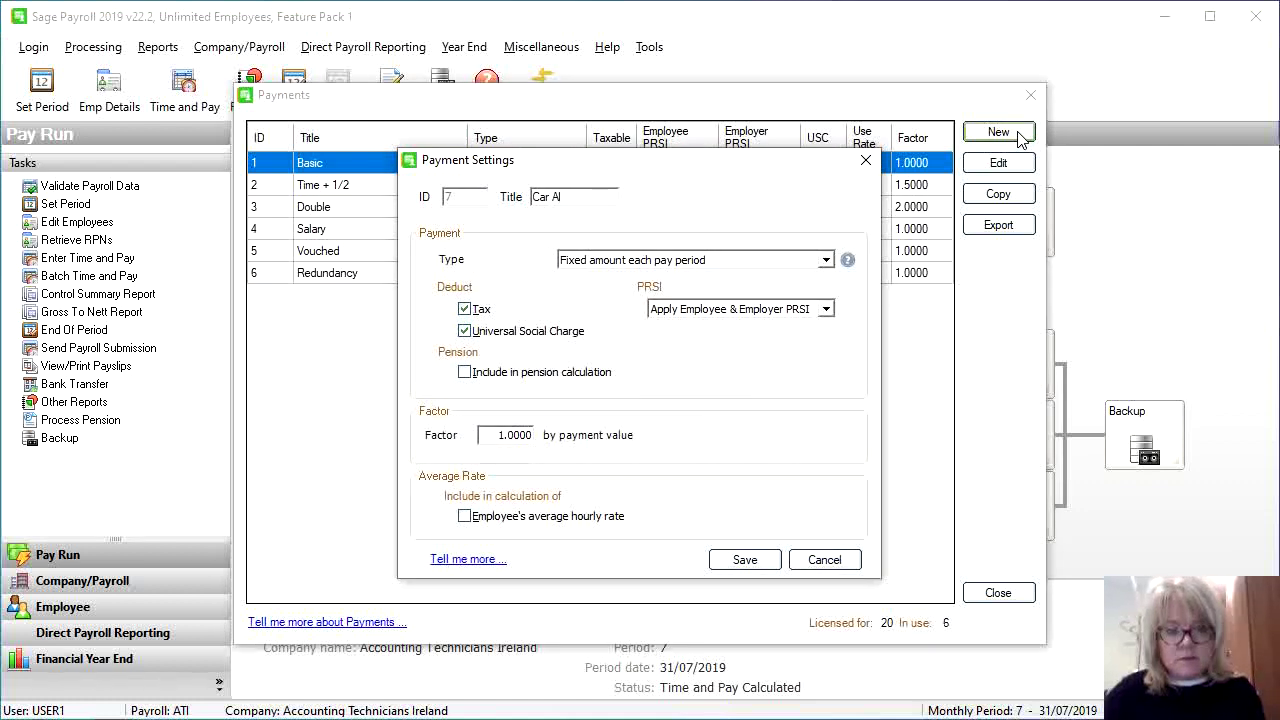
text(low)
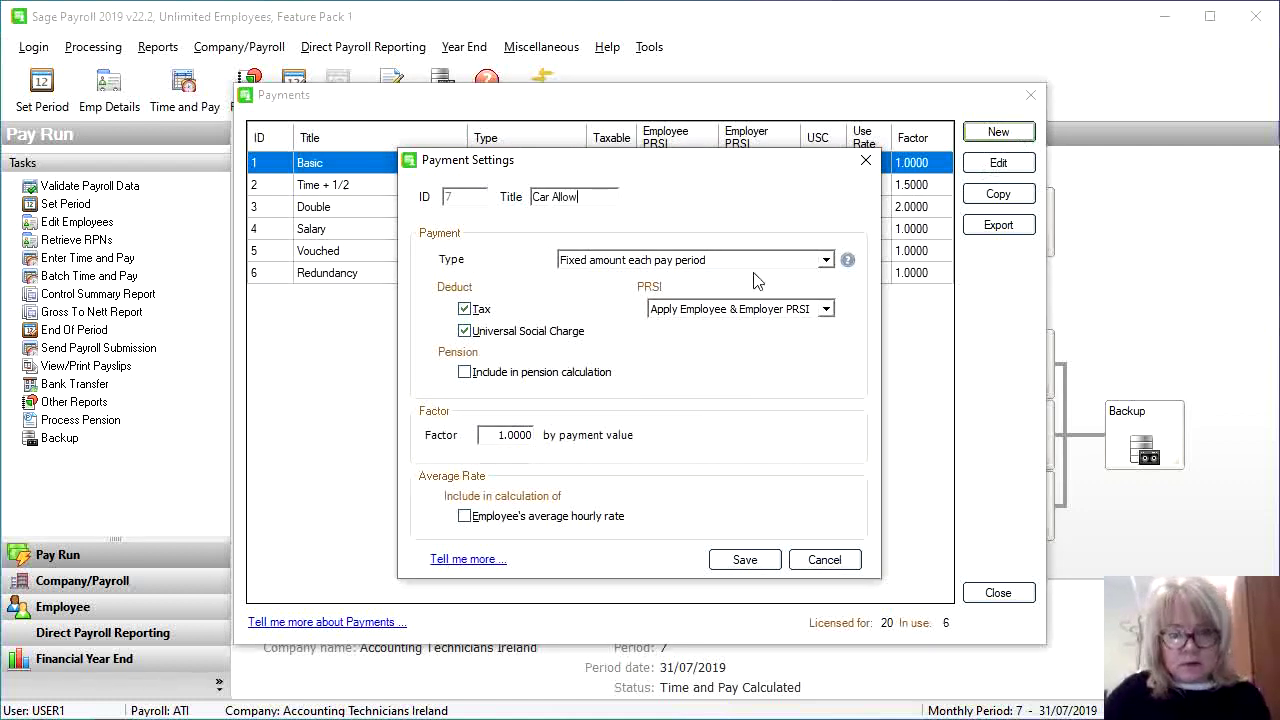
click(750, 262)
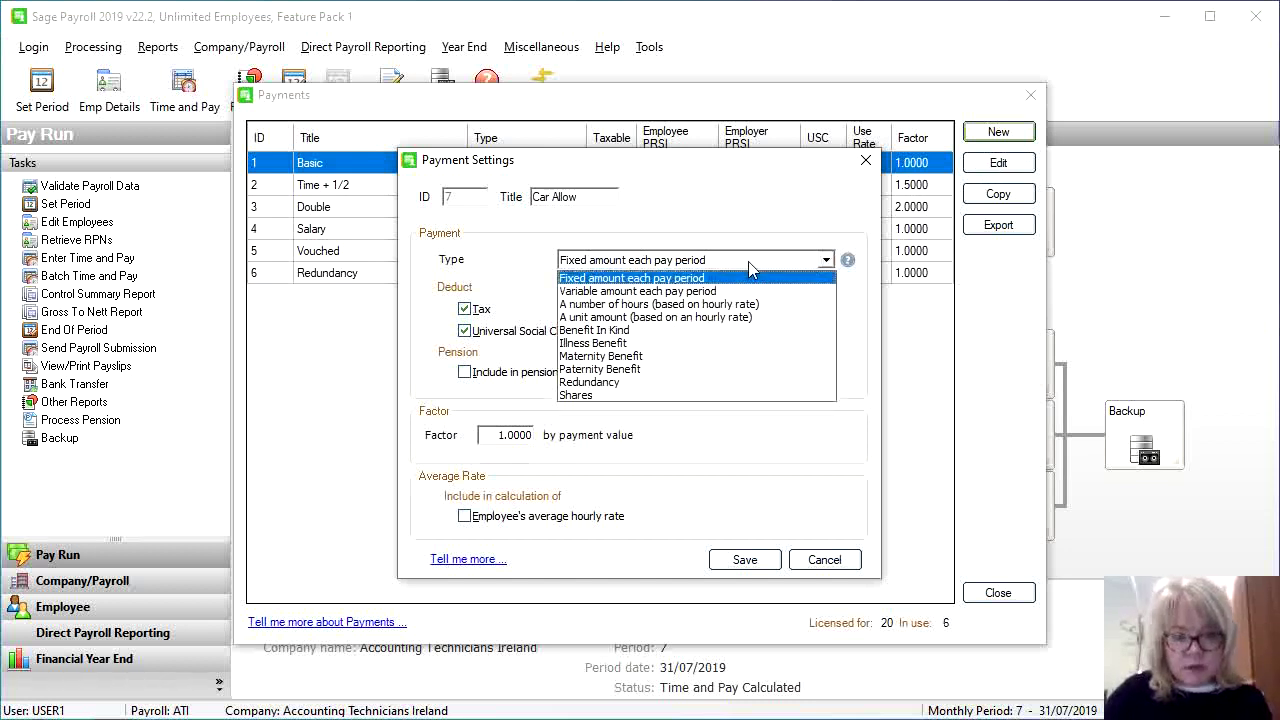
click(672, 278)
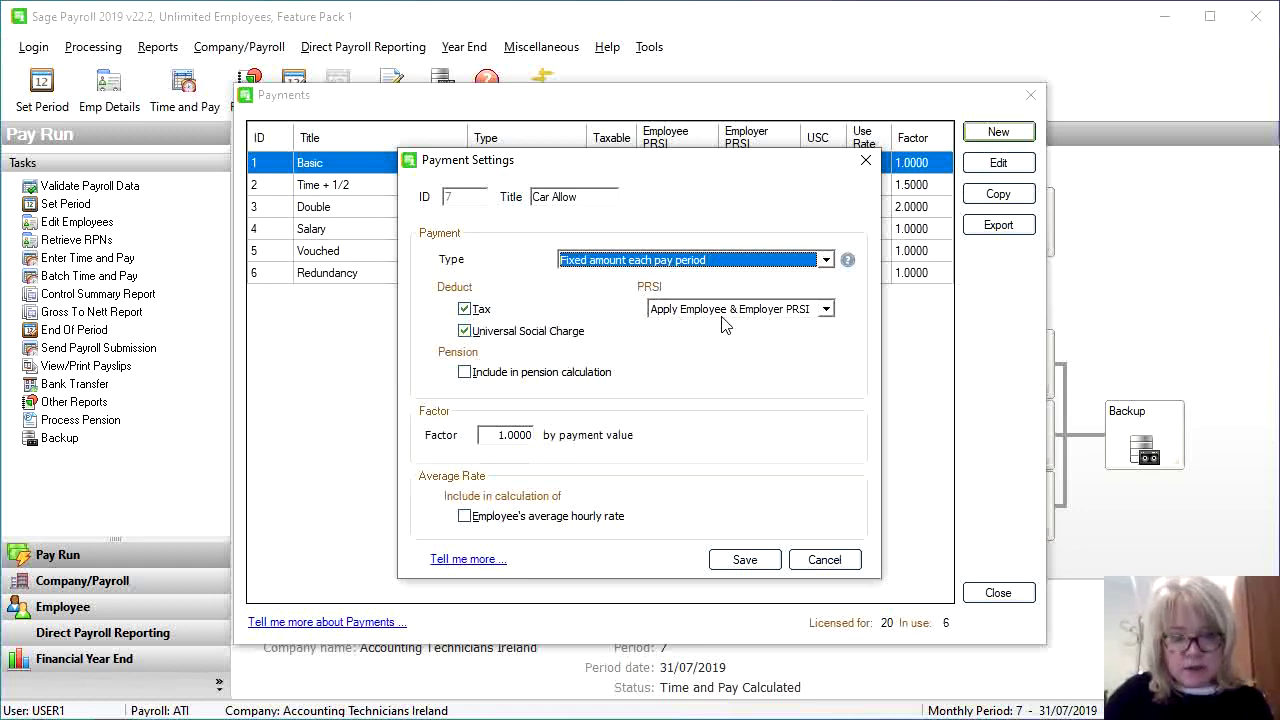
click(770, 560)
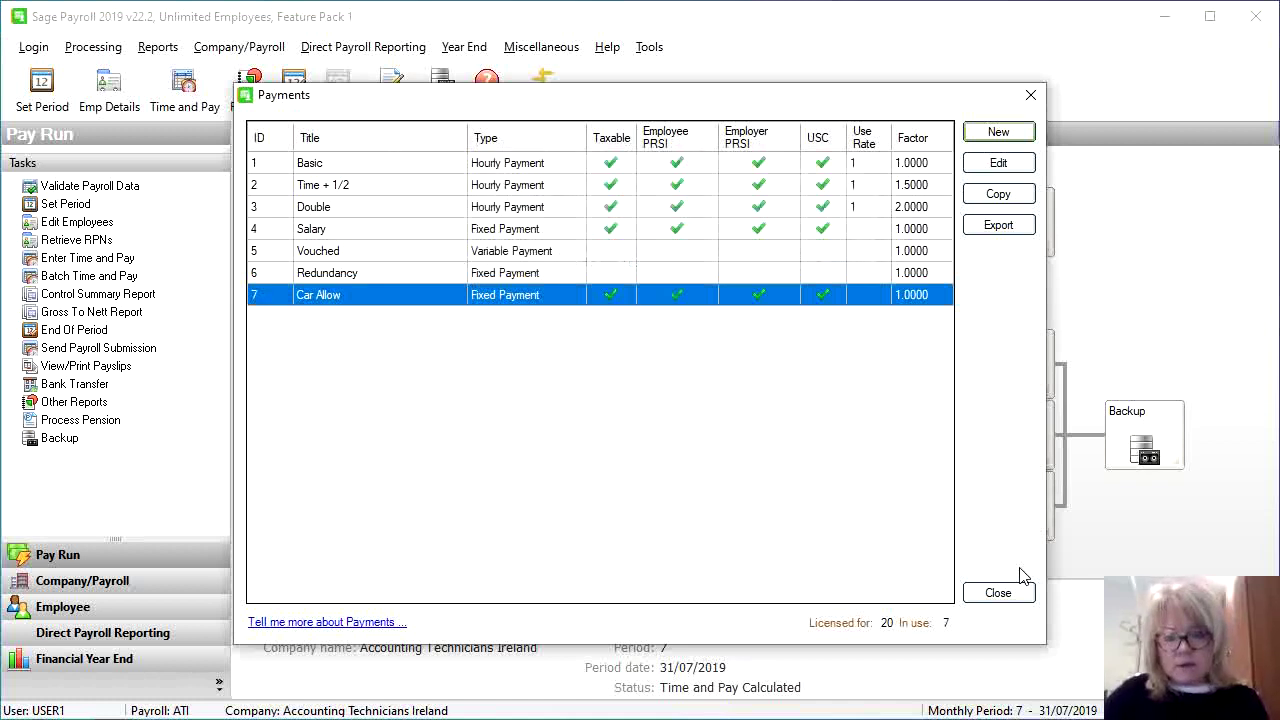
Give employee 0005 a 1200.00 Car Allow in Time and Pay, raising gross pay to 5512.50, and save
click(1000, 593)
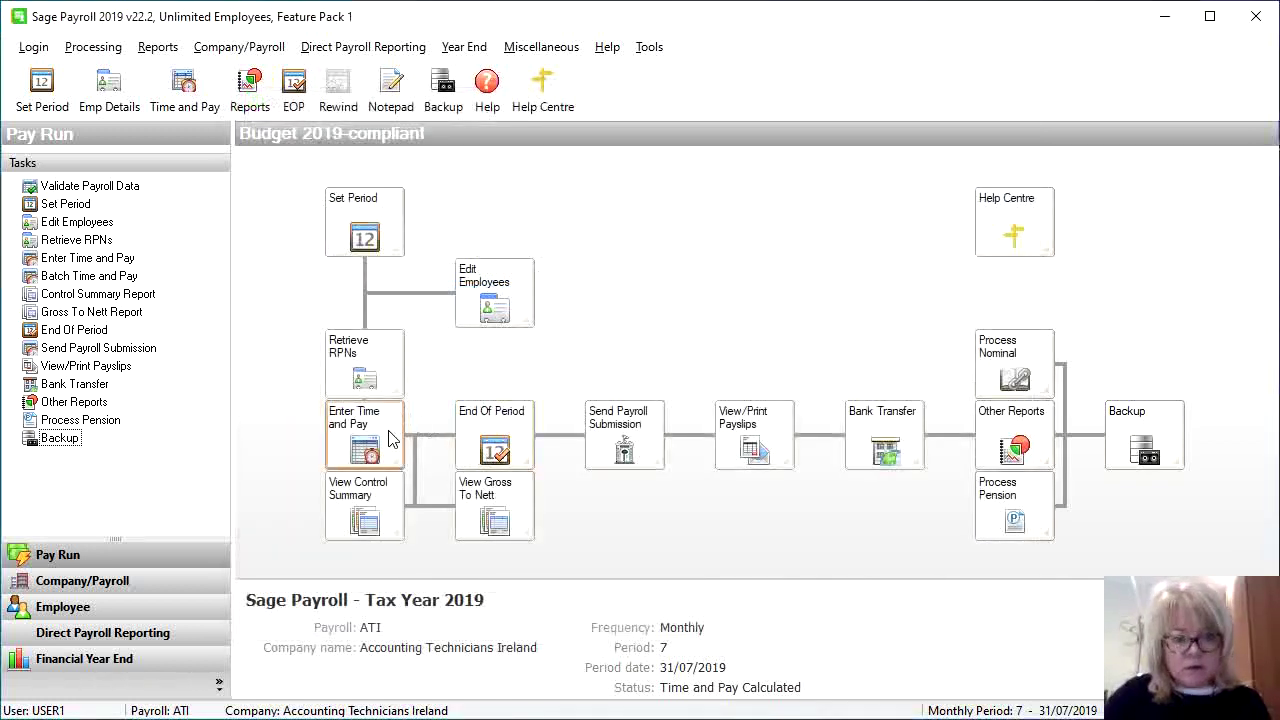
click(390, 438)
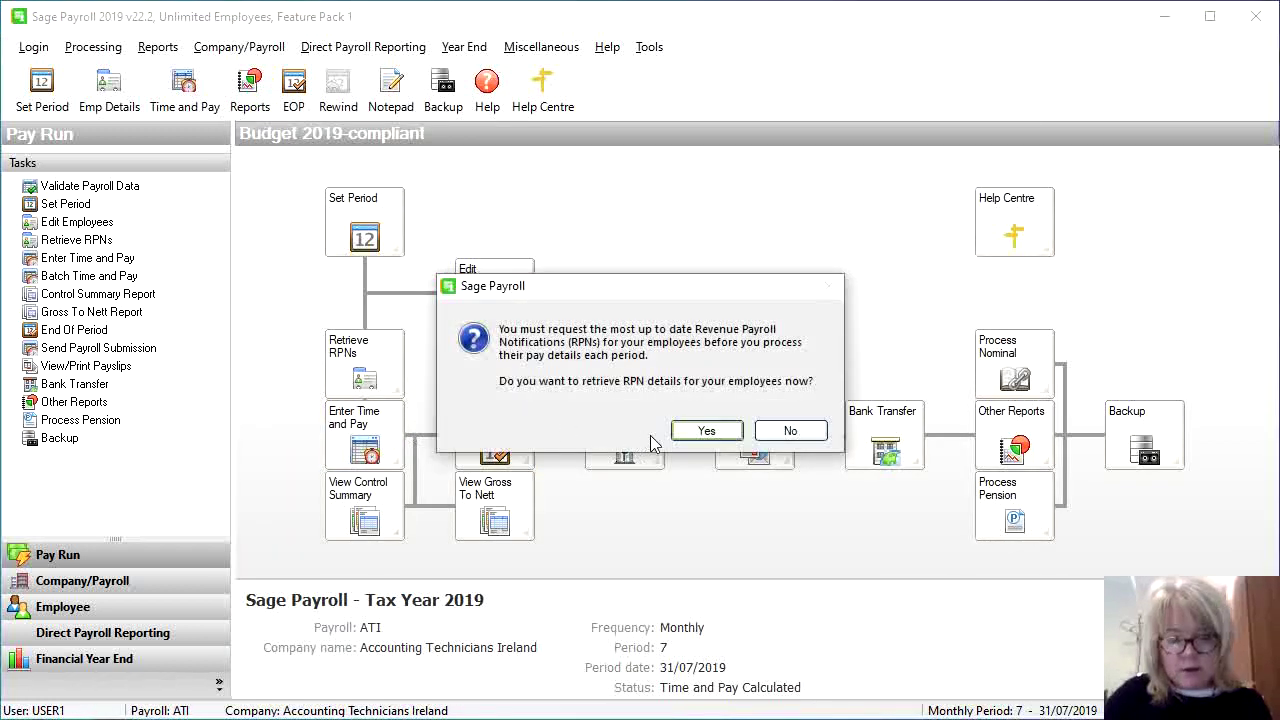
click(790, 432)
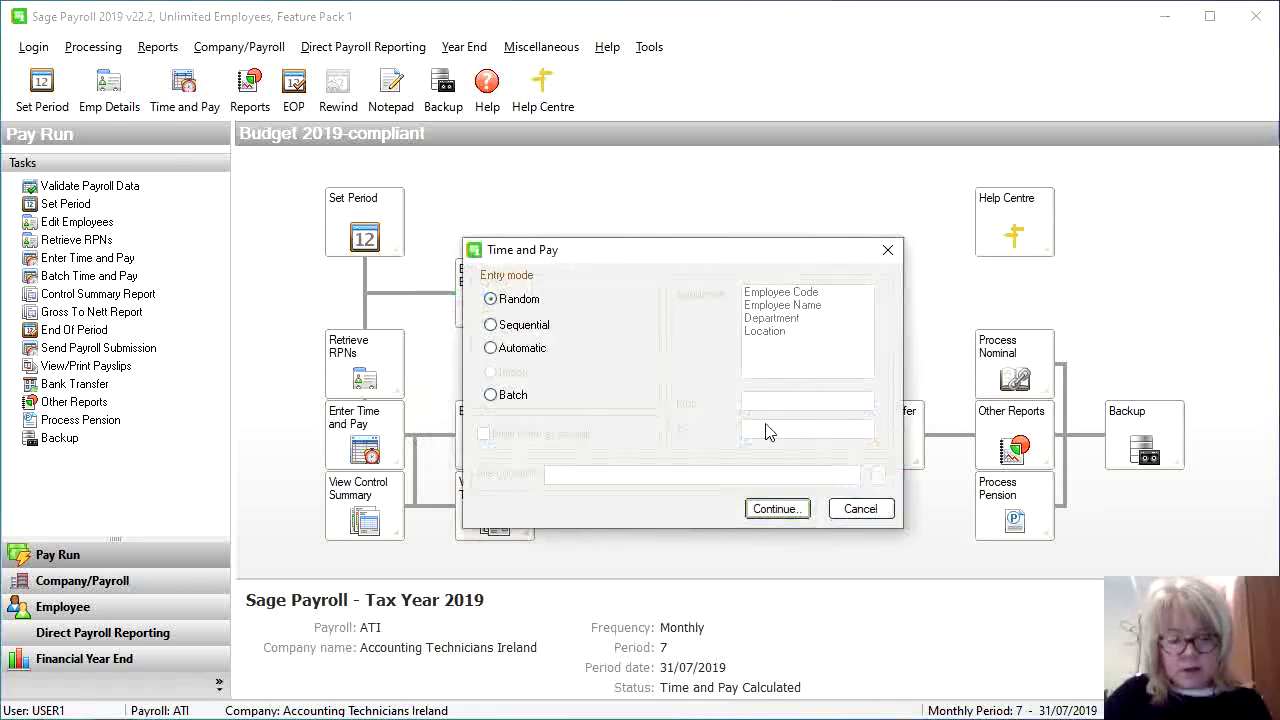
click(779, 510)
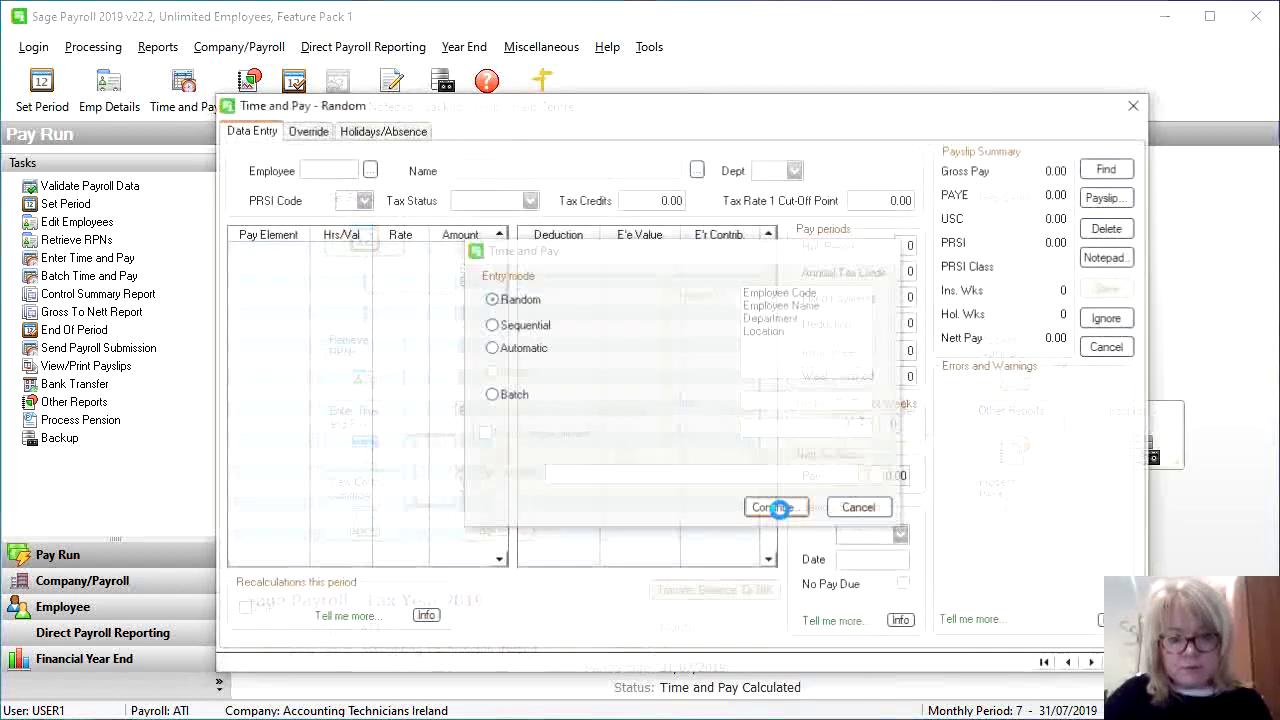
click(368, 169)
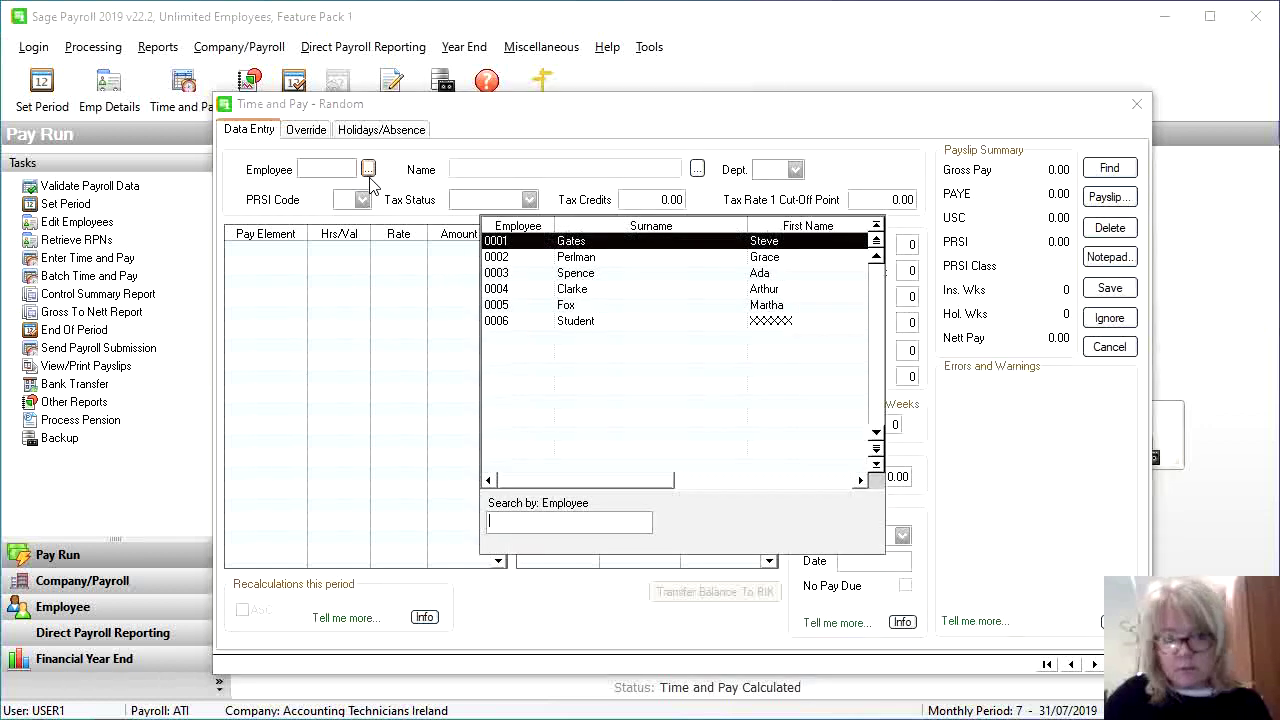
double_click(575, 304)
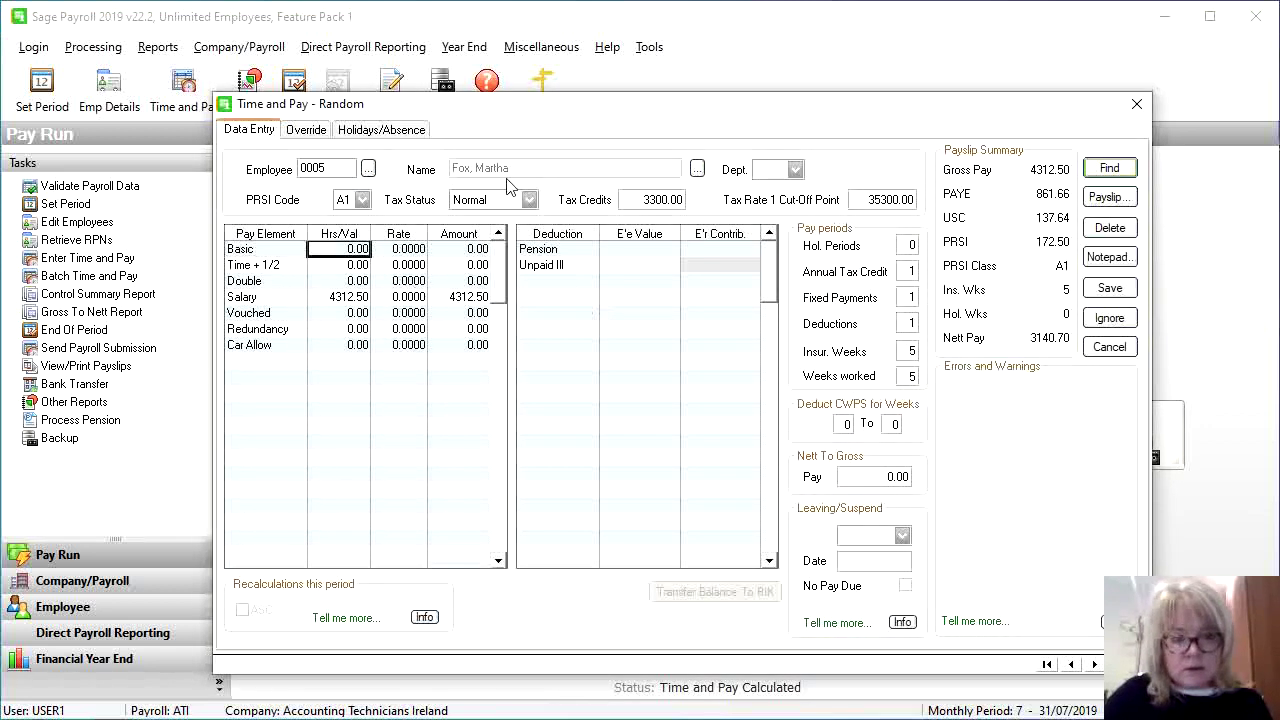
click(354, 346)
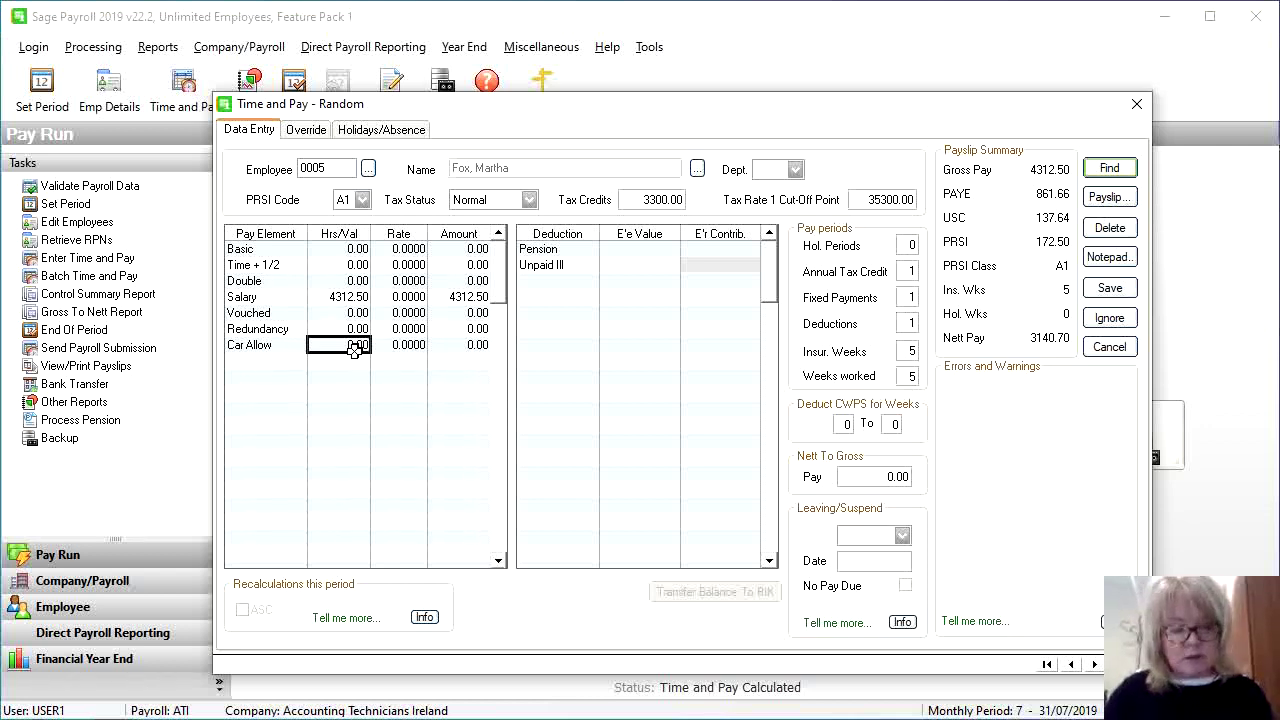
text(21)
key(Escape)
text(1200)
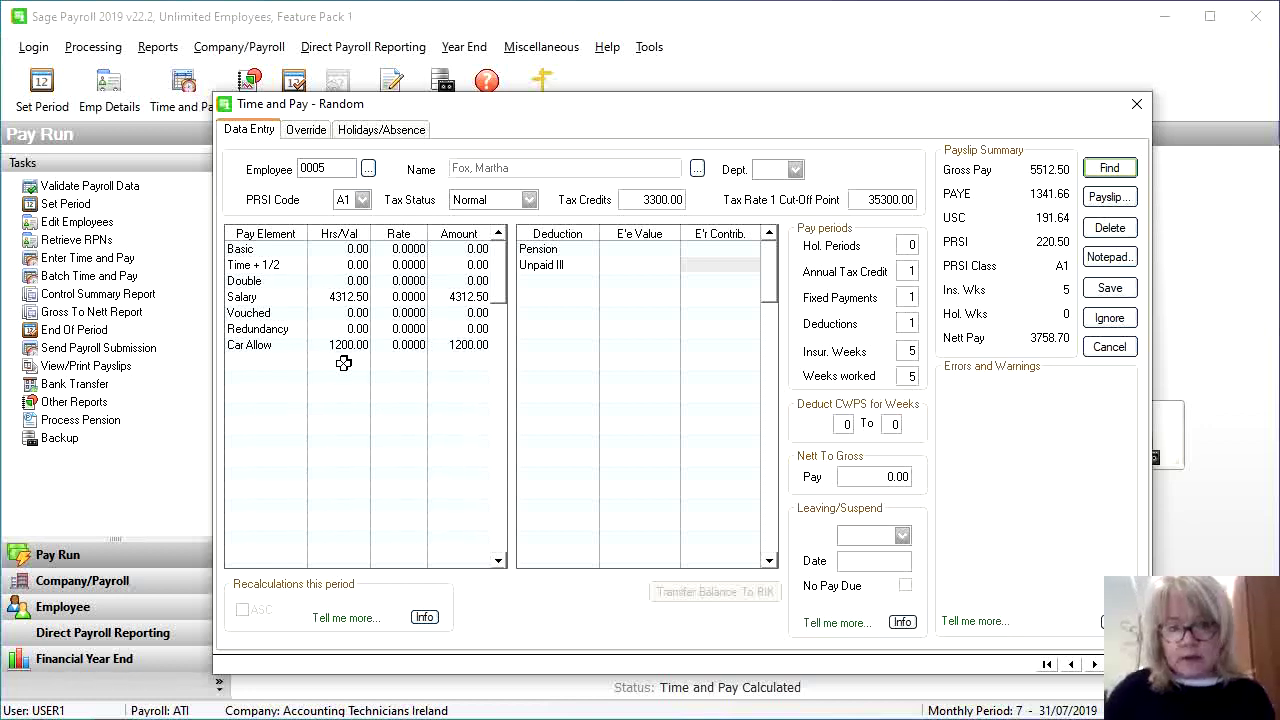
click(1109, 288)
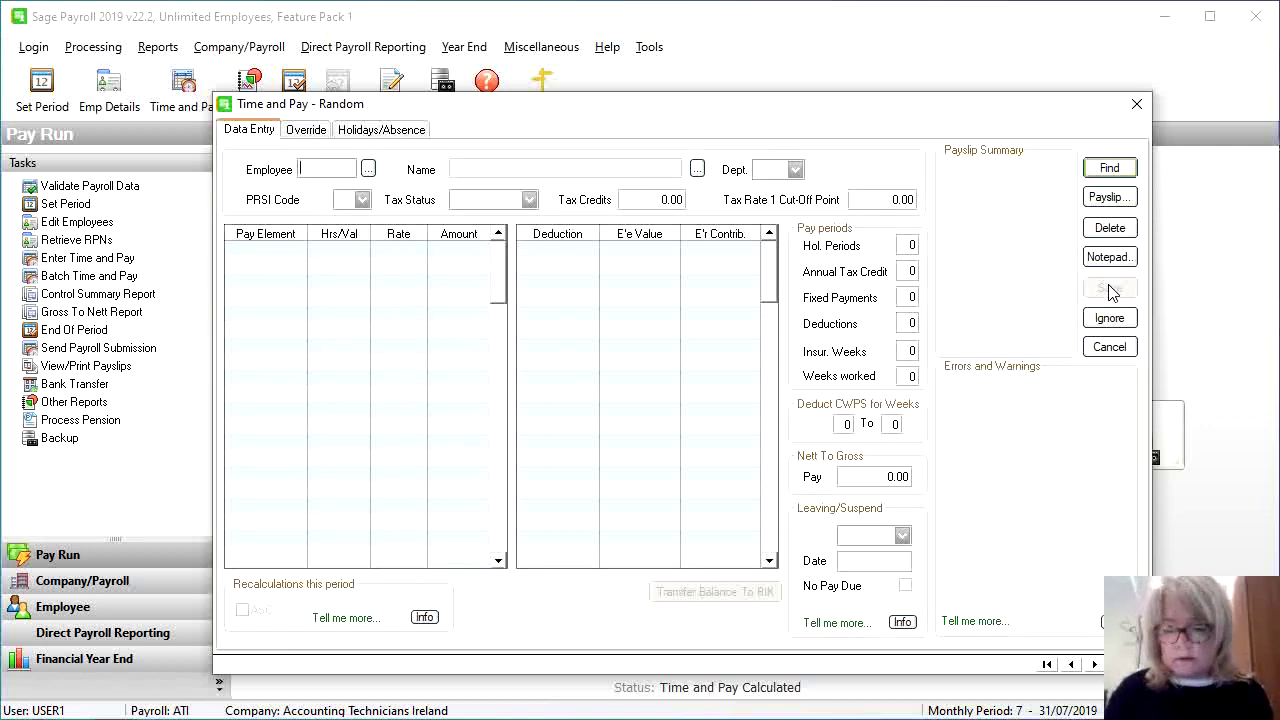
Reload employee 0001 in Time and Pay and save the 6250.00 salary, net pay 4124.05
click(1109, 347)
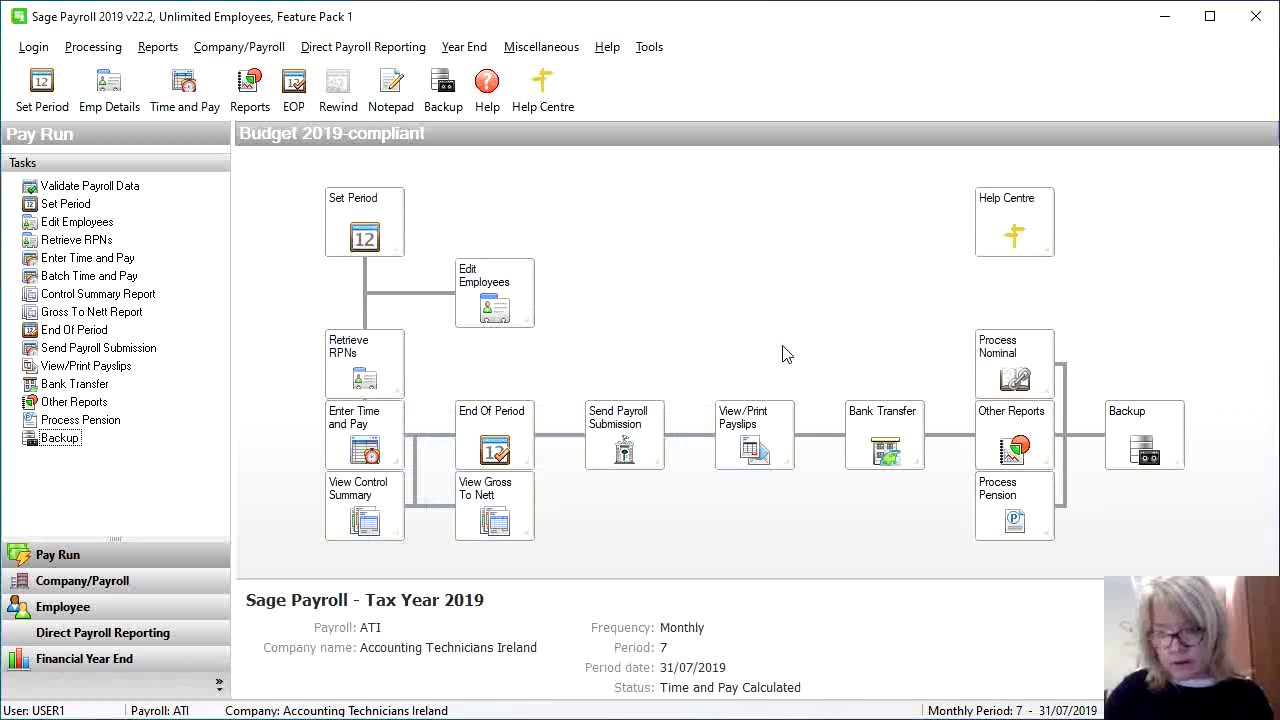
click(370, 440)
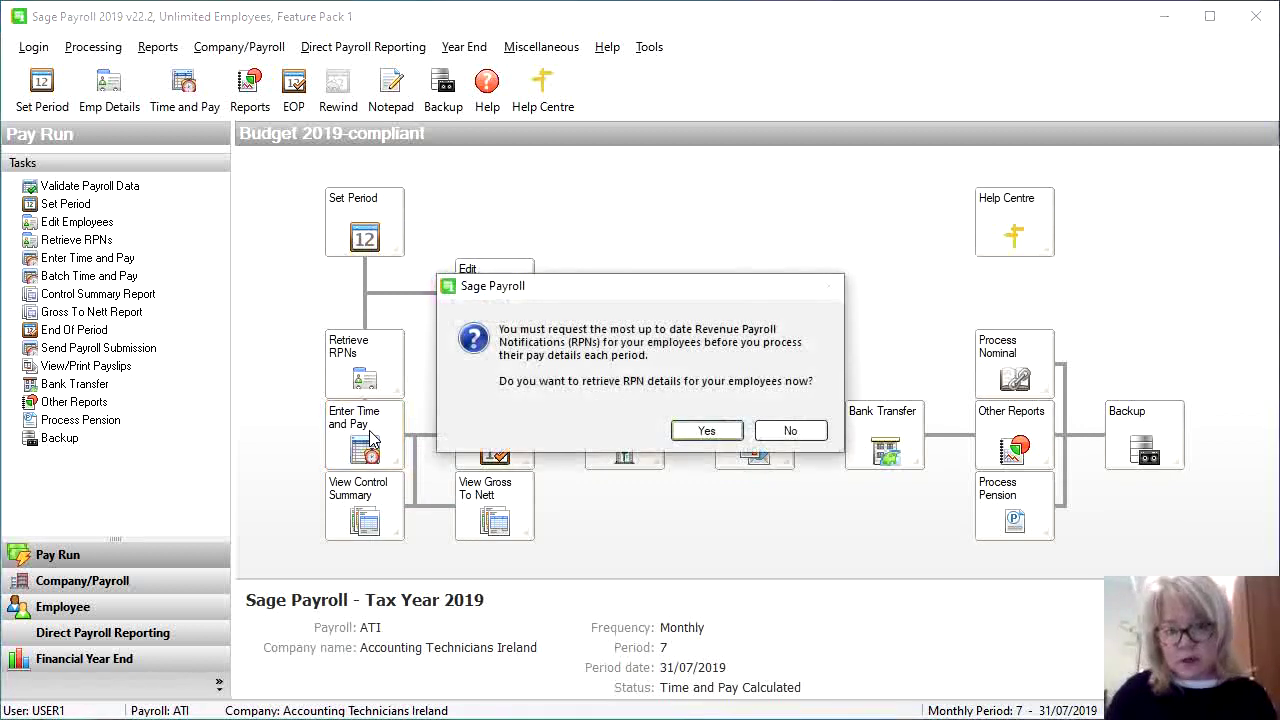
click(782, 432)
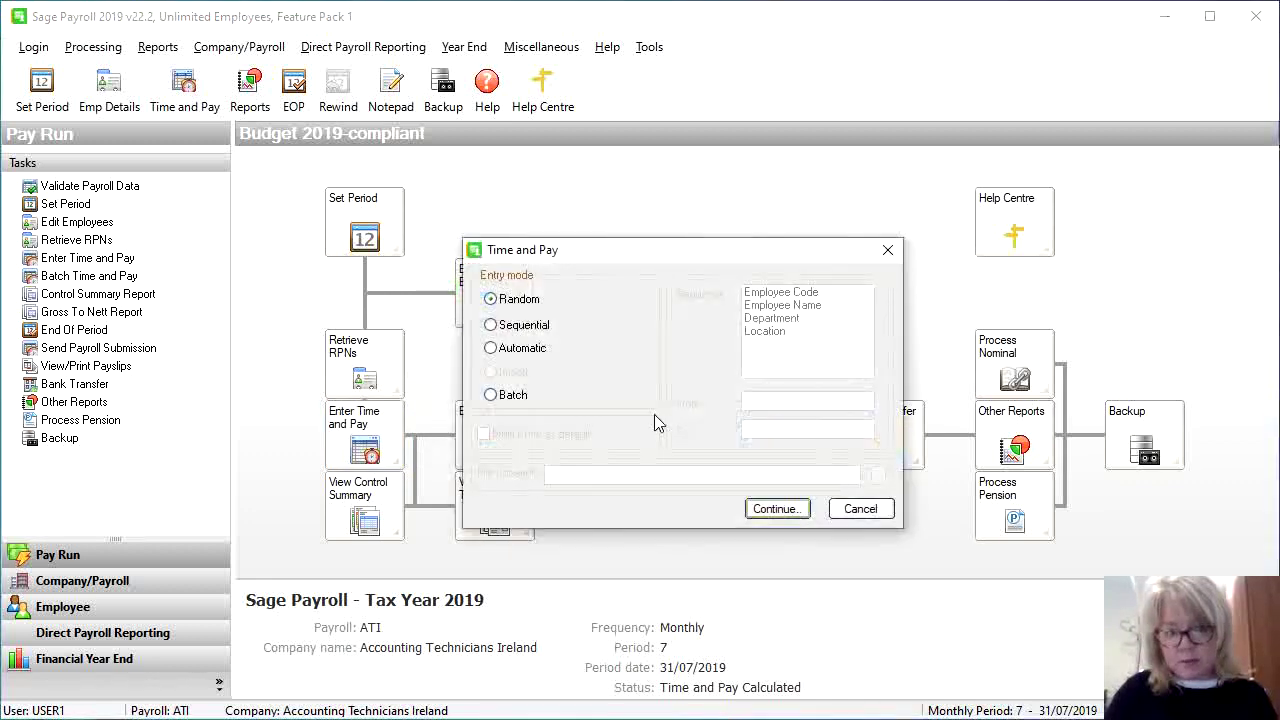
click(778, 509)
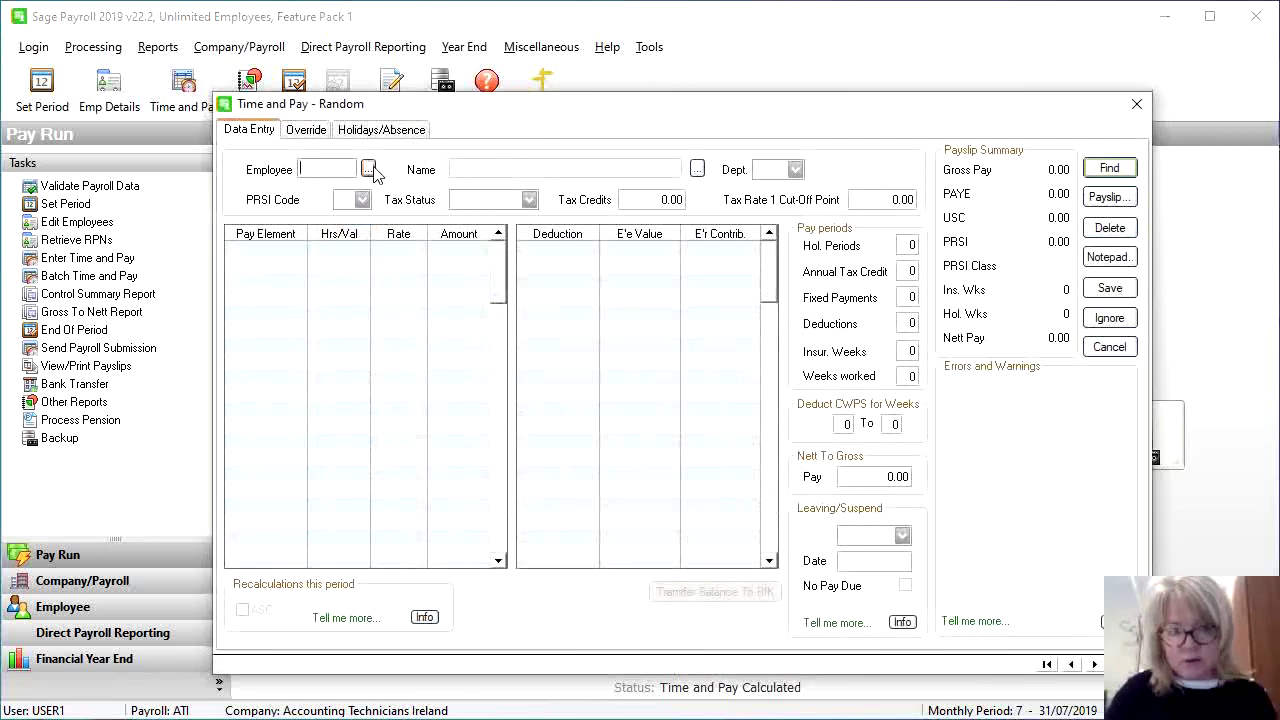
click(368, 169)
double_click(548, 242)
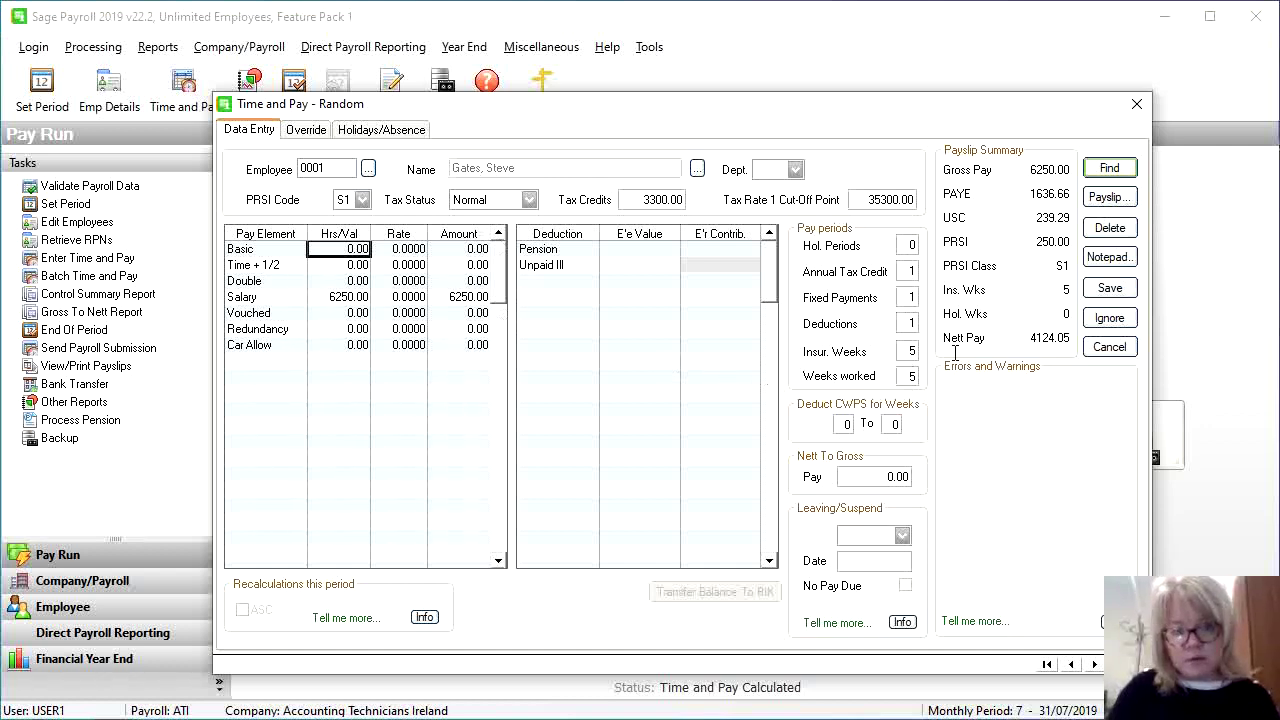
click(1109, 288)
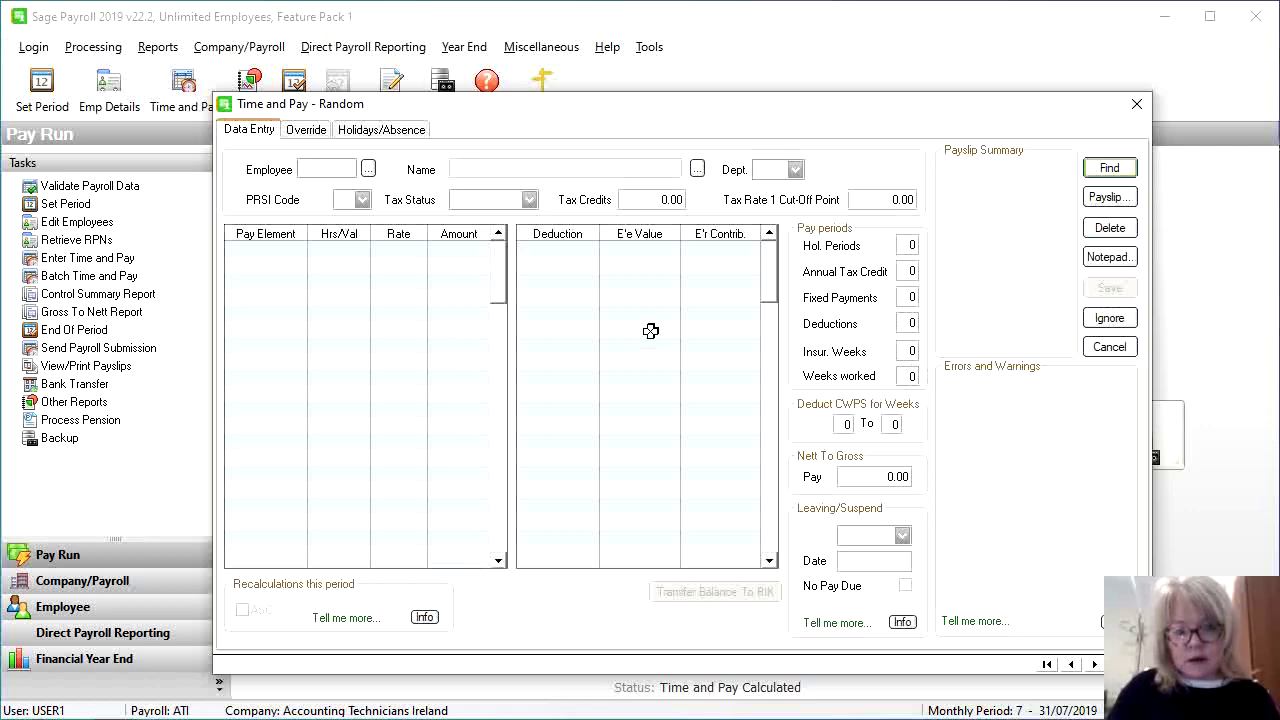
Review the calculated pay for employees 0002 through 0006, then close Time and Pay entry
click(1094, 666)
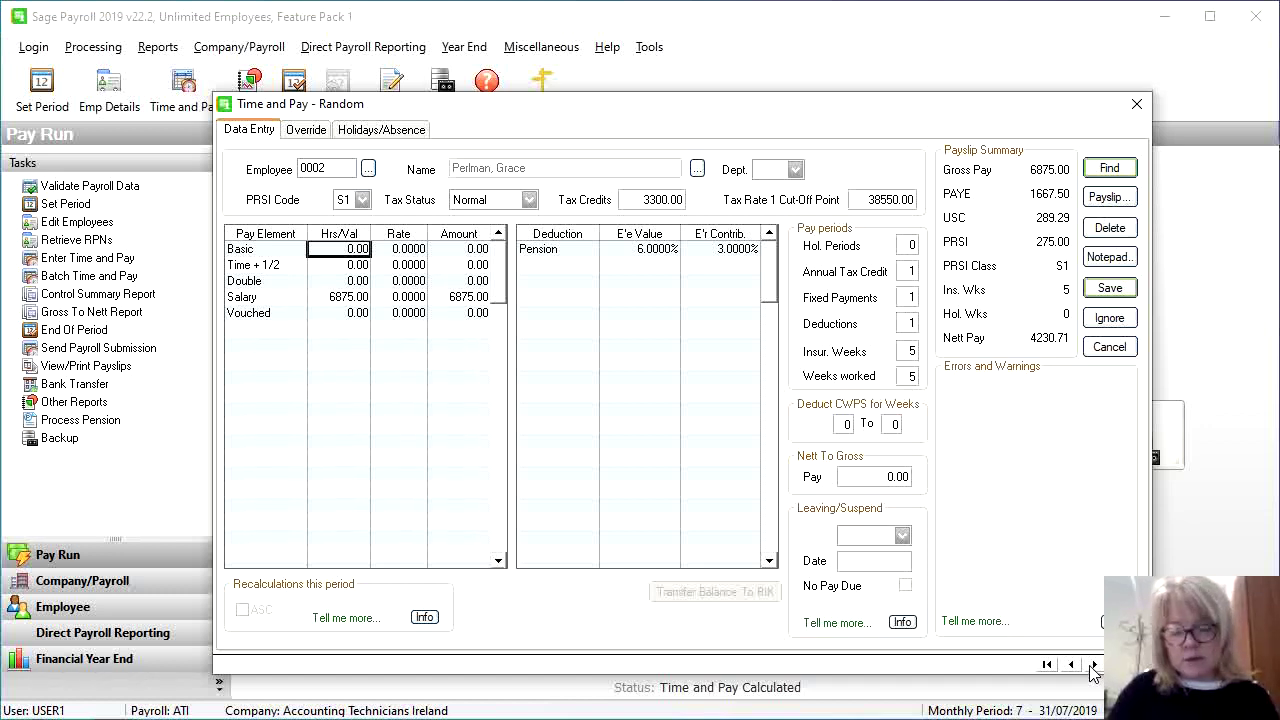
click(1094, 666)
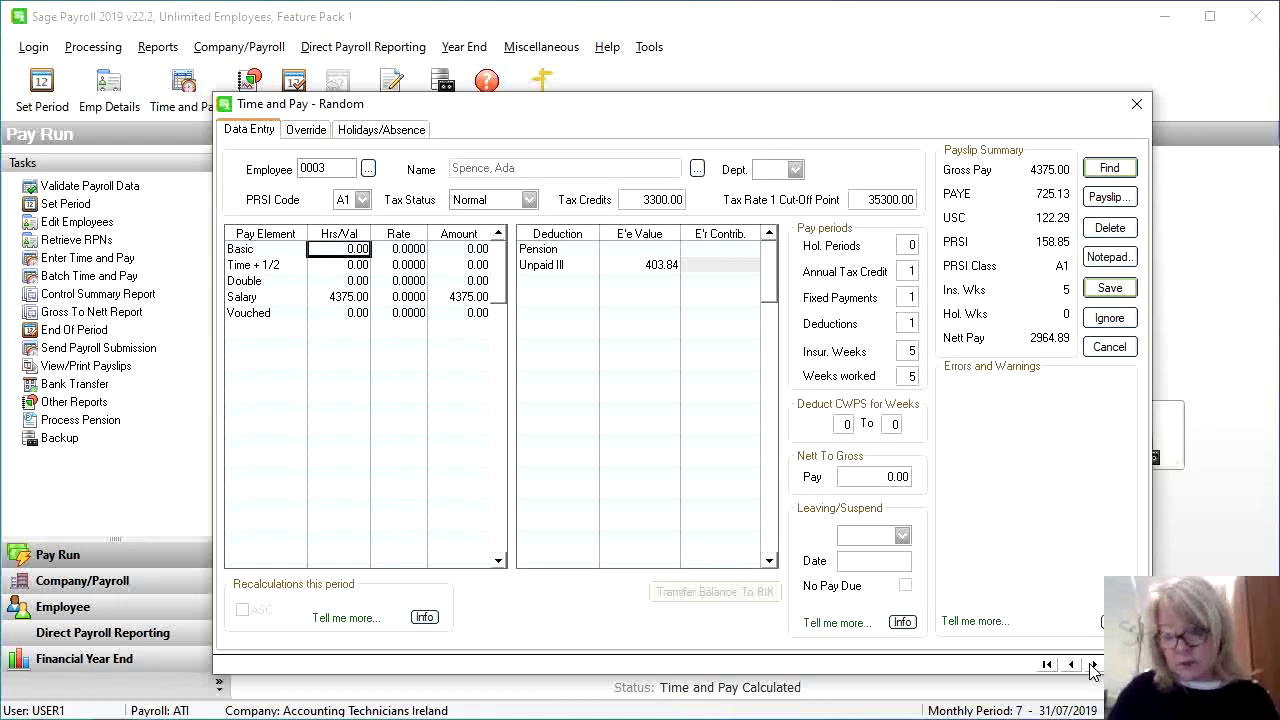
click(1094, 666)
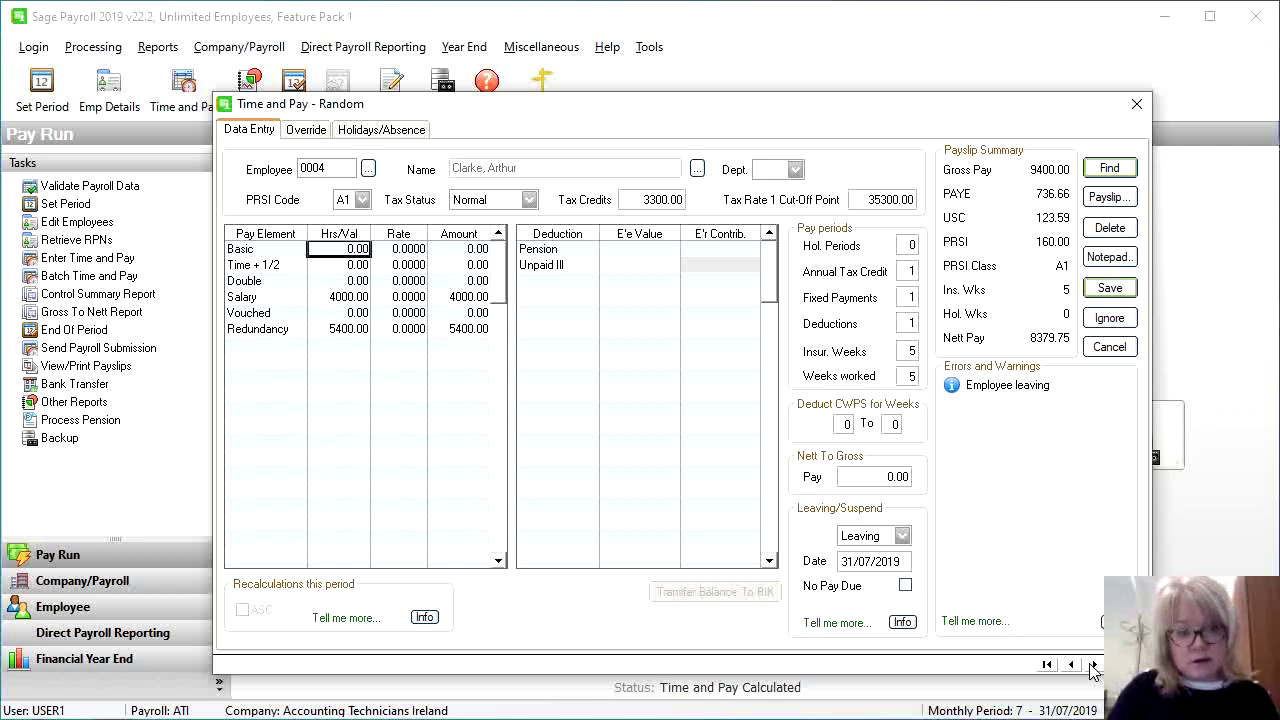
click(1094, 666)
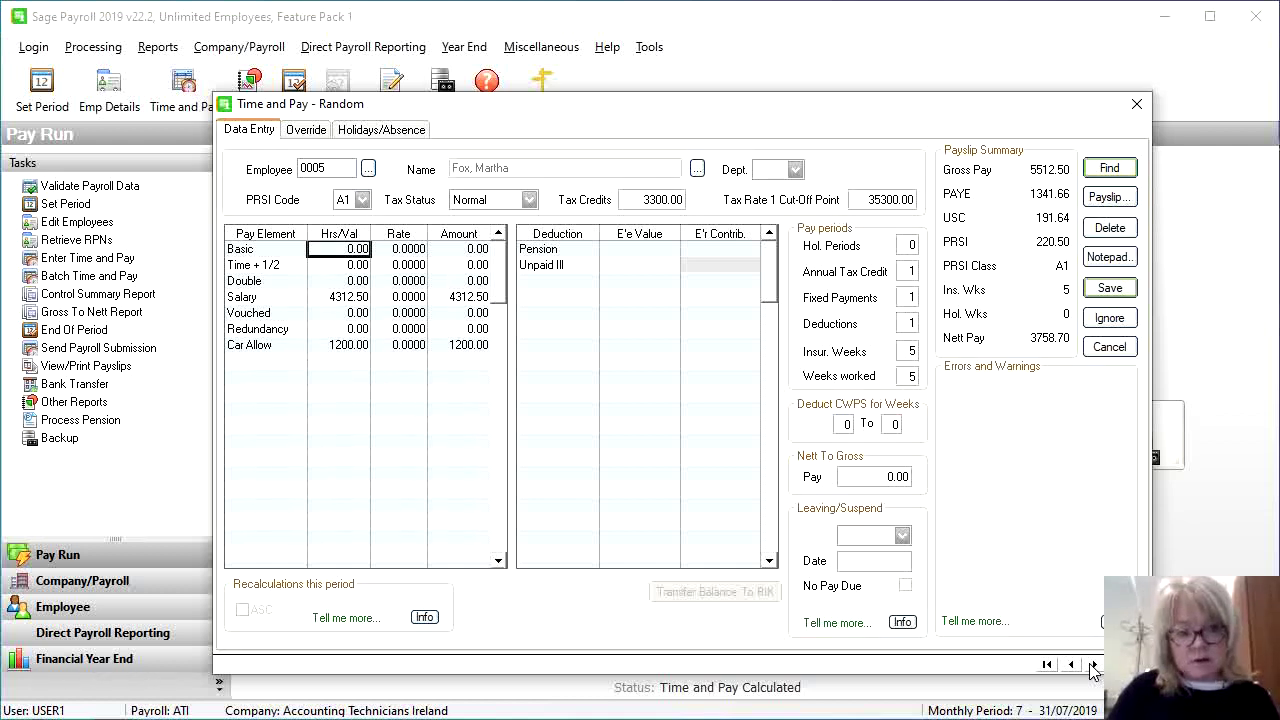
click(1094, 666)
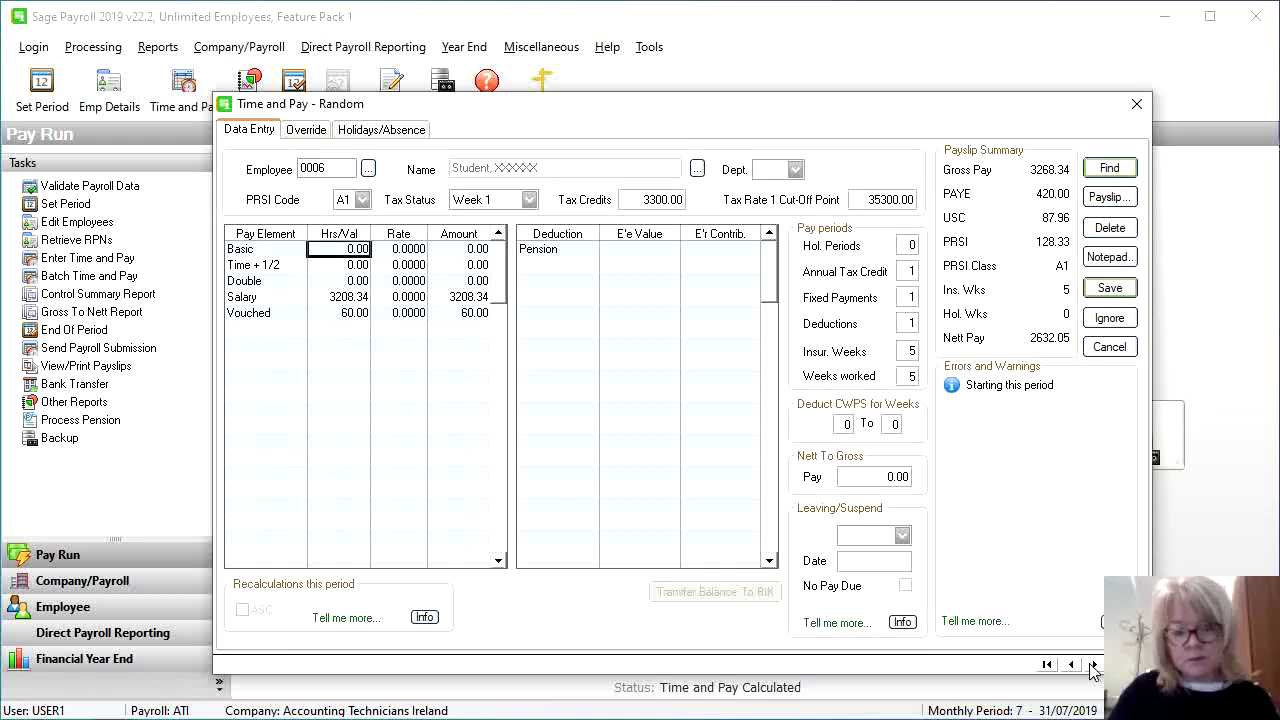
click(1094, 666)
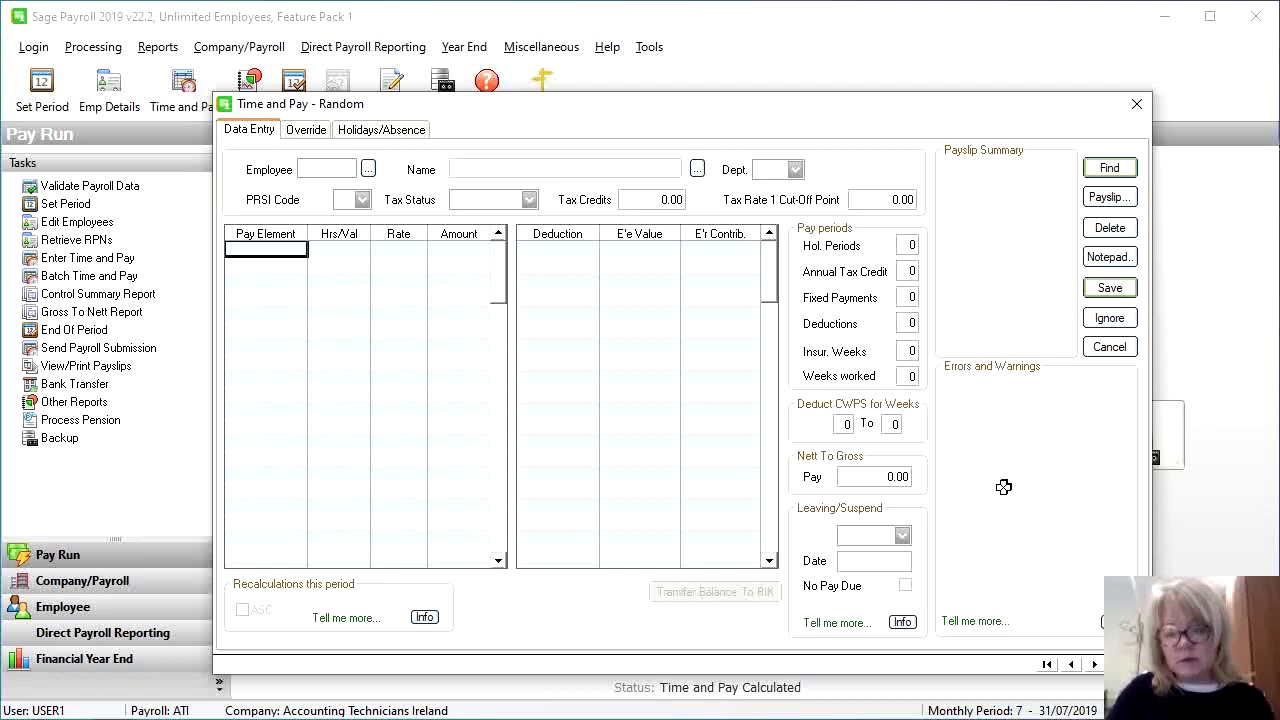
click(1137, 105)
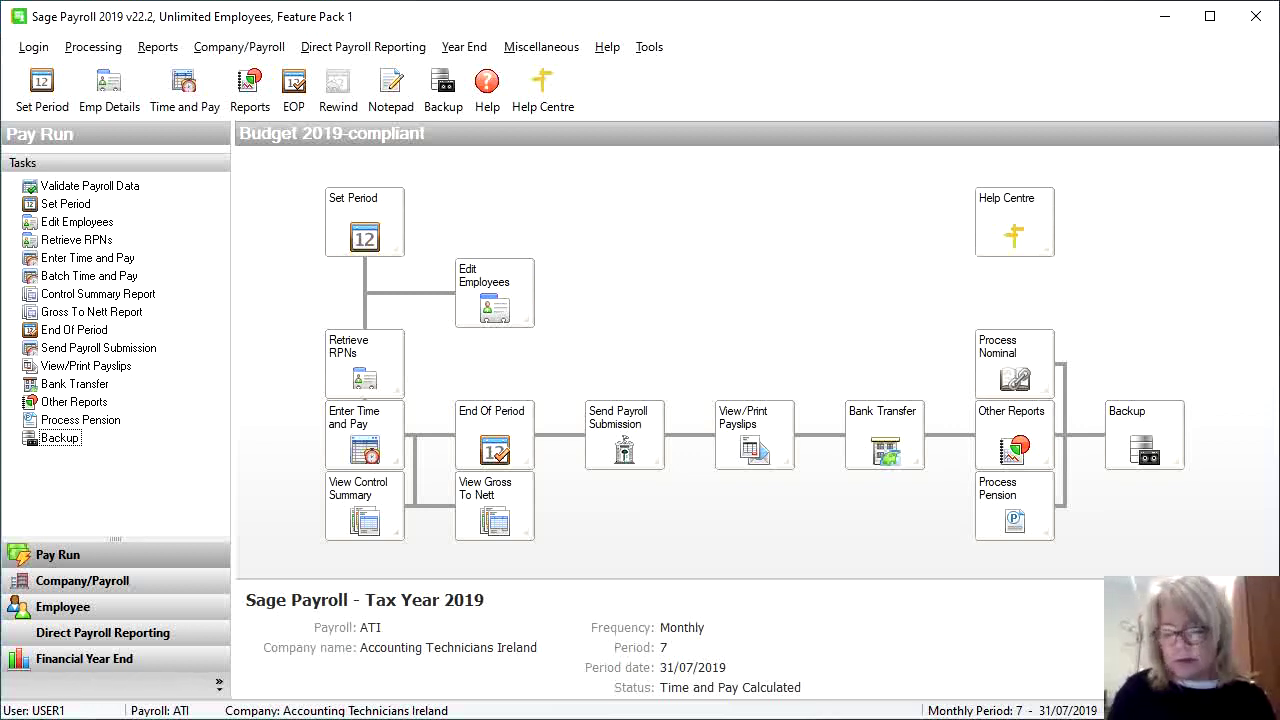
Set up the Gross to Nett report to print landscape on Microsoft Print to PDF
click(490, 505)
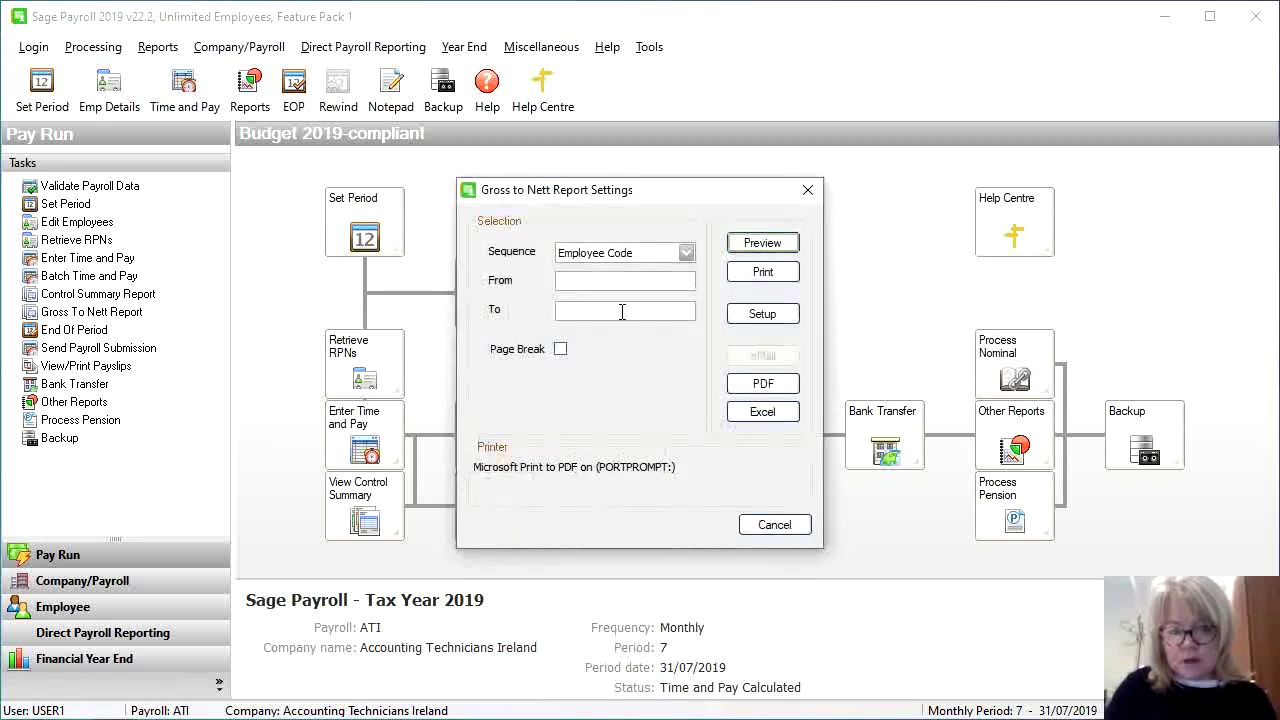
click(760, 314)
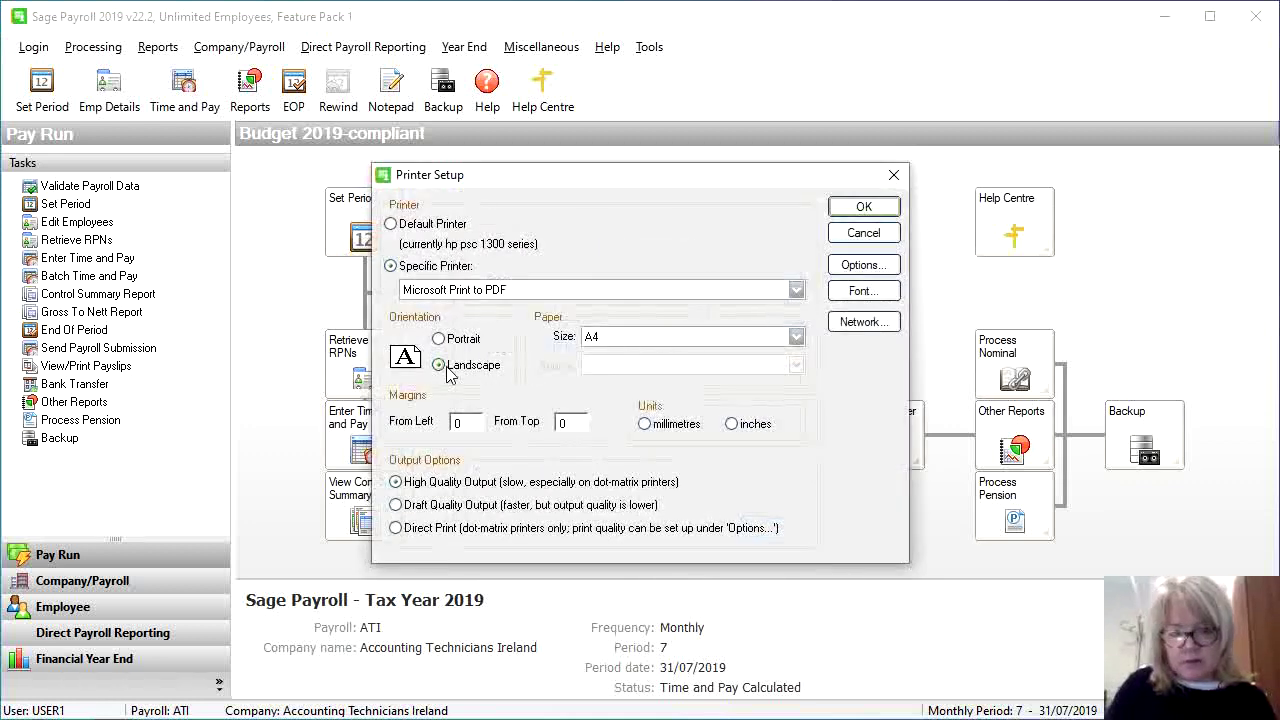
click(464, 371)
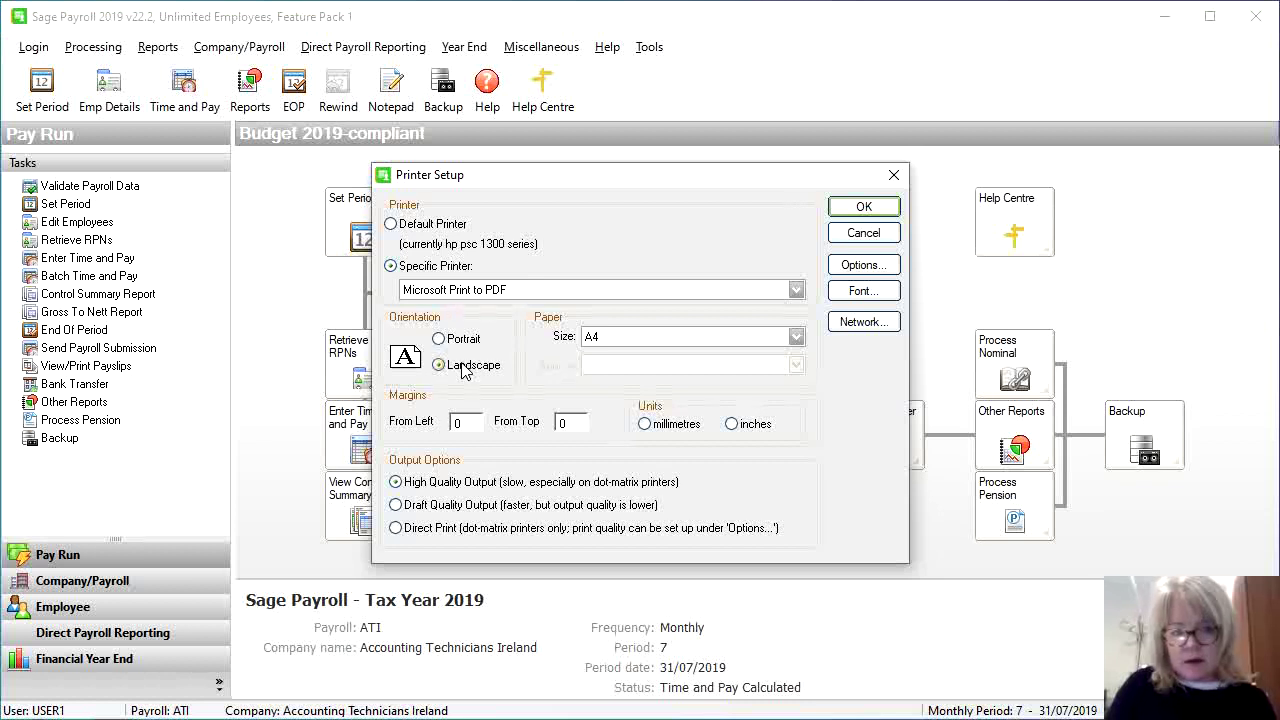
click(477, 291)
click(476, 290)
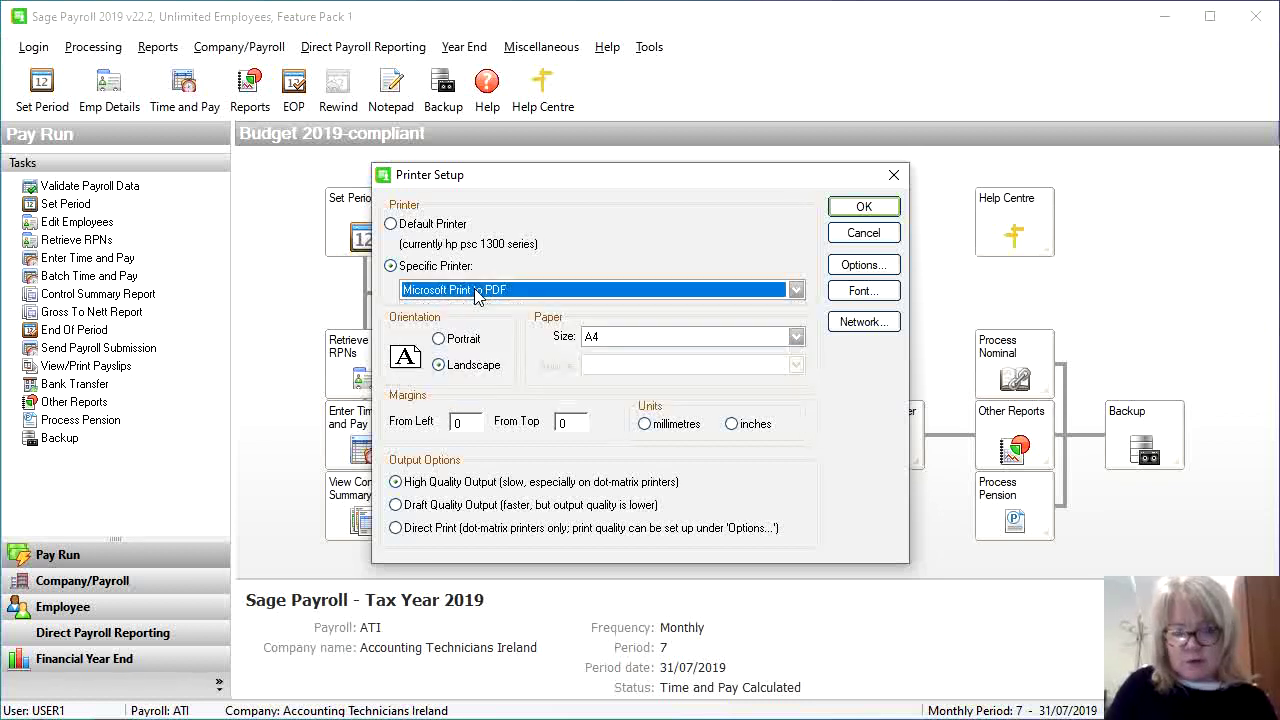
click(476, 290)
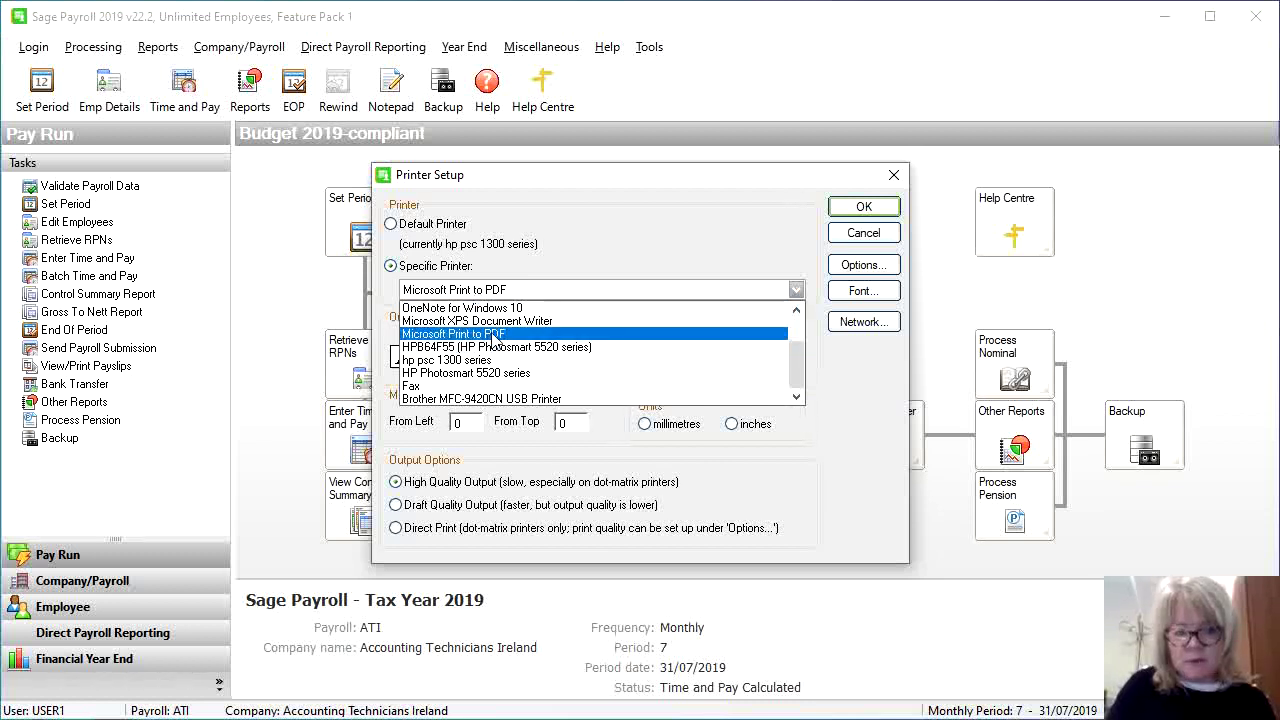
click(494, 338)
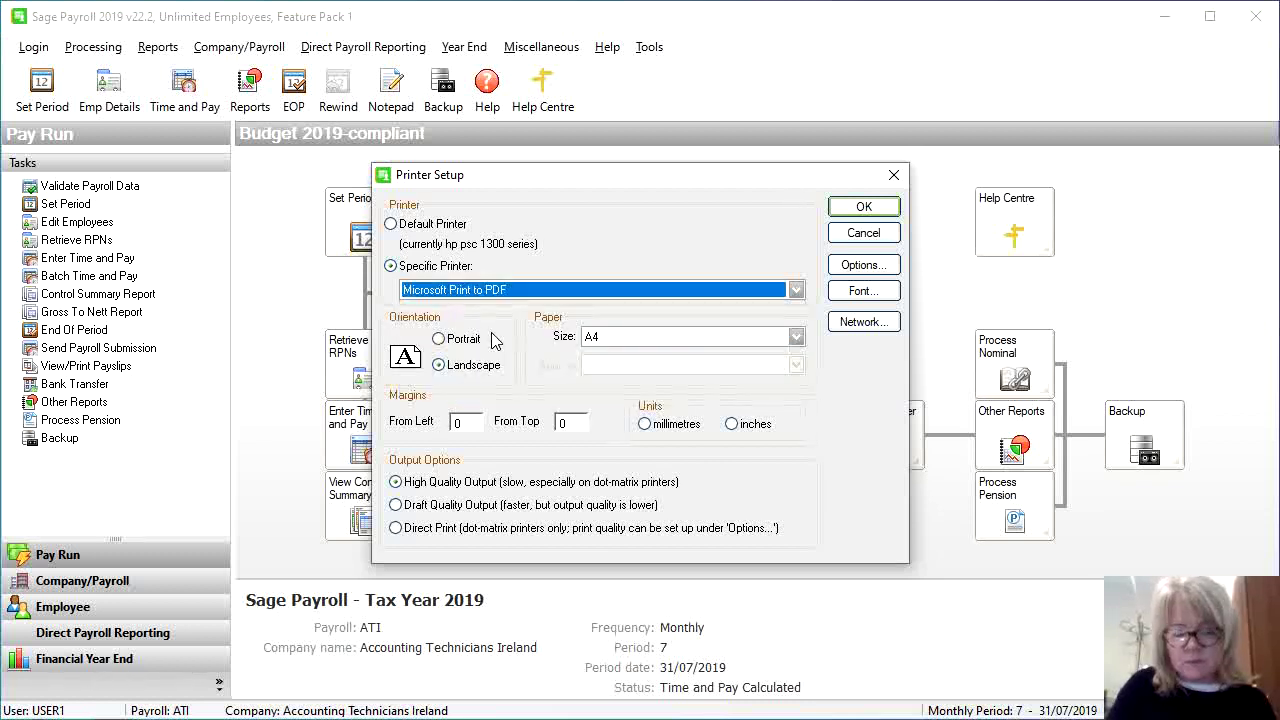
click(864, 208)
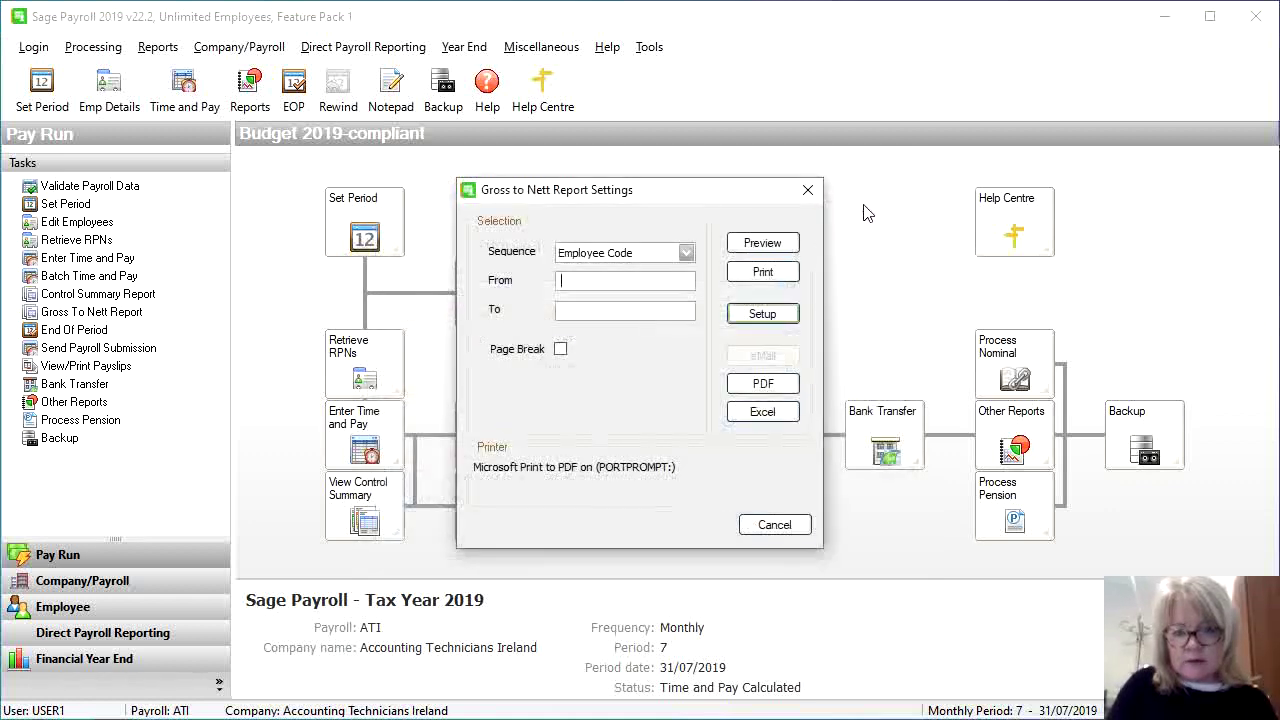
Save the Gross to Nett report as a PDF over the existing GrosstoNett file and open it
click(768, 394)
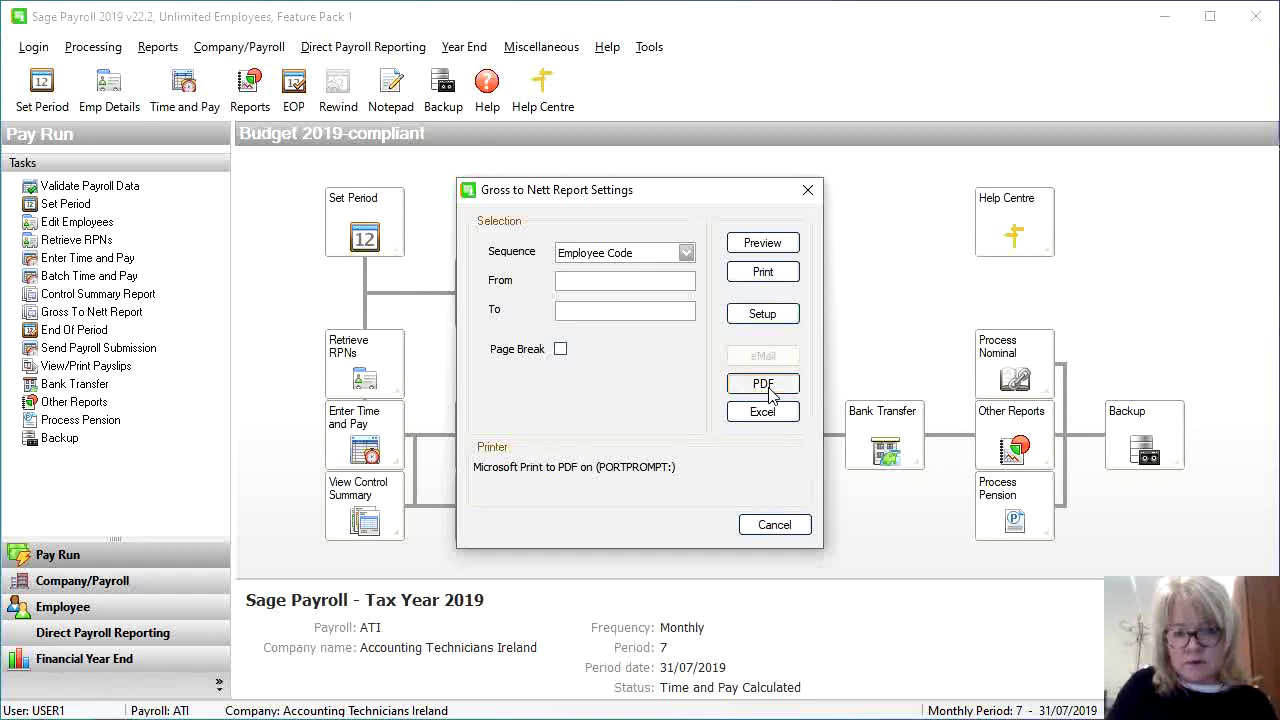
click(756, 340)
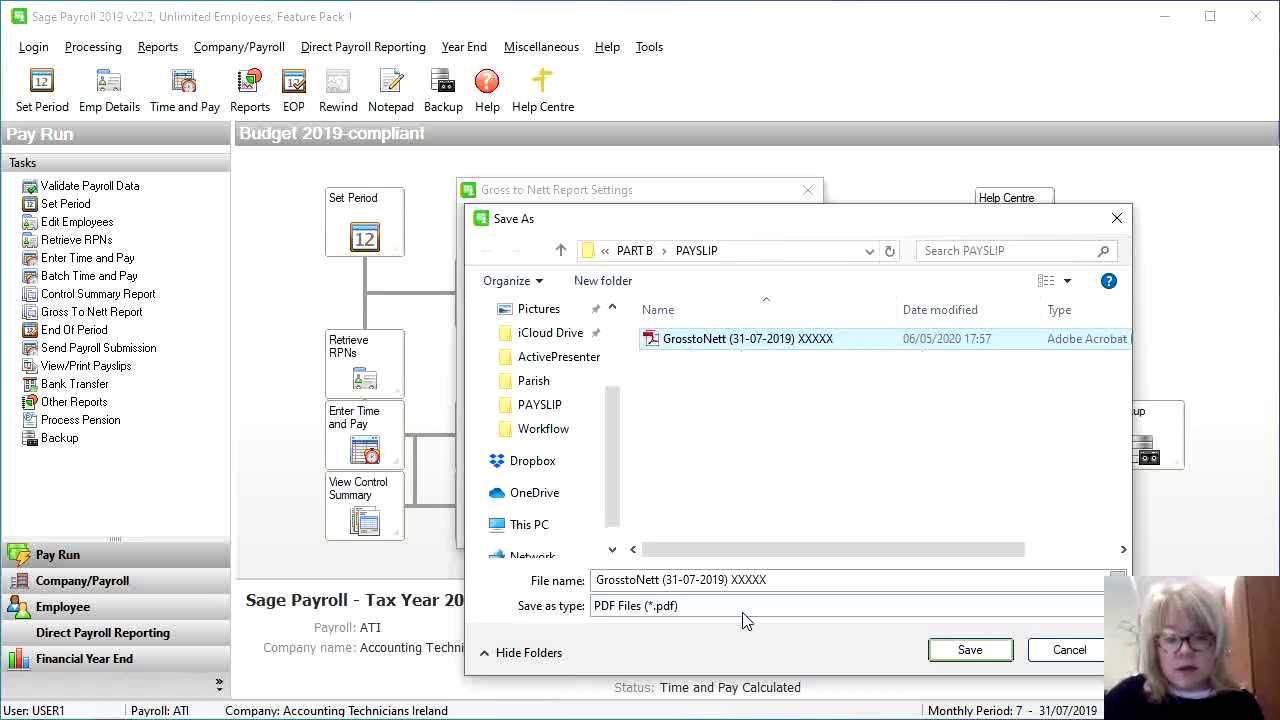
click(759, 585)
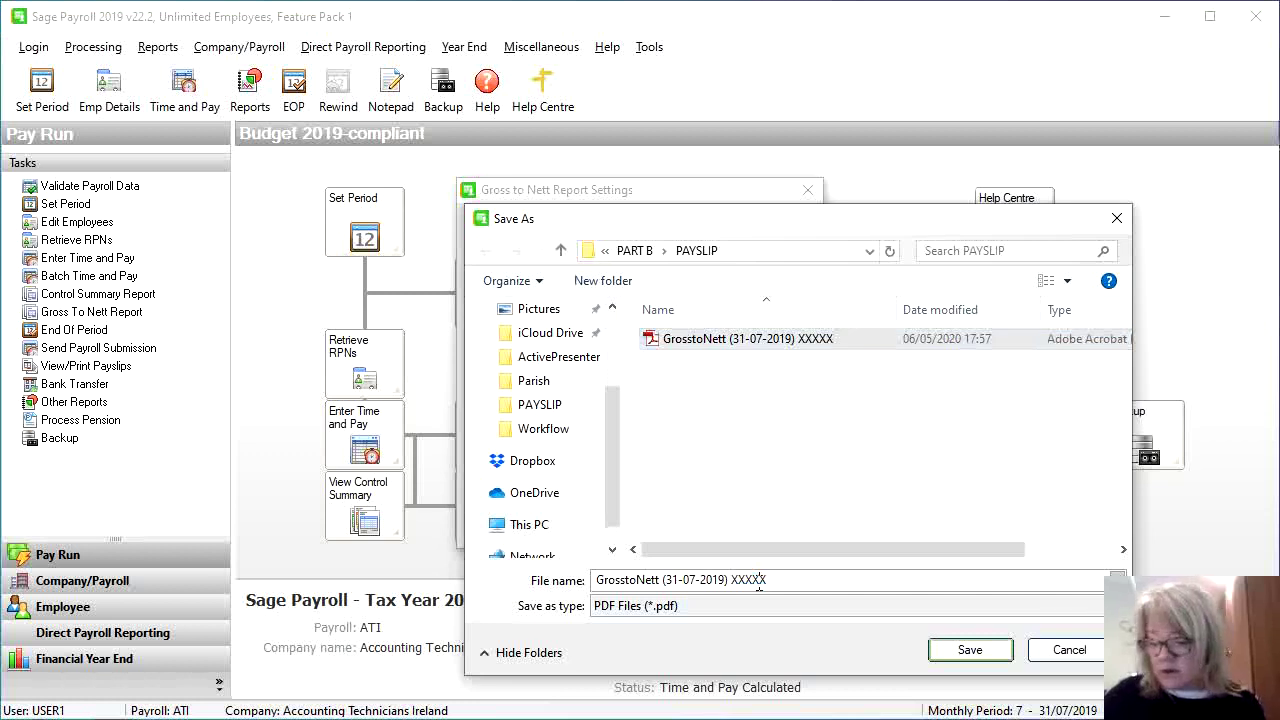
double_click(759, 580)
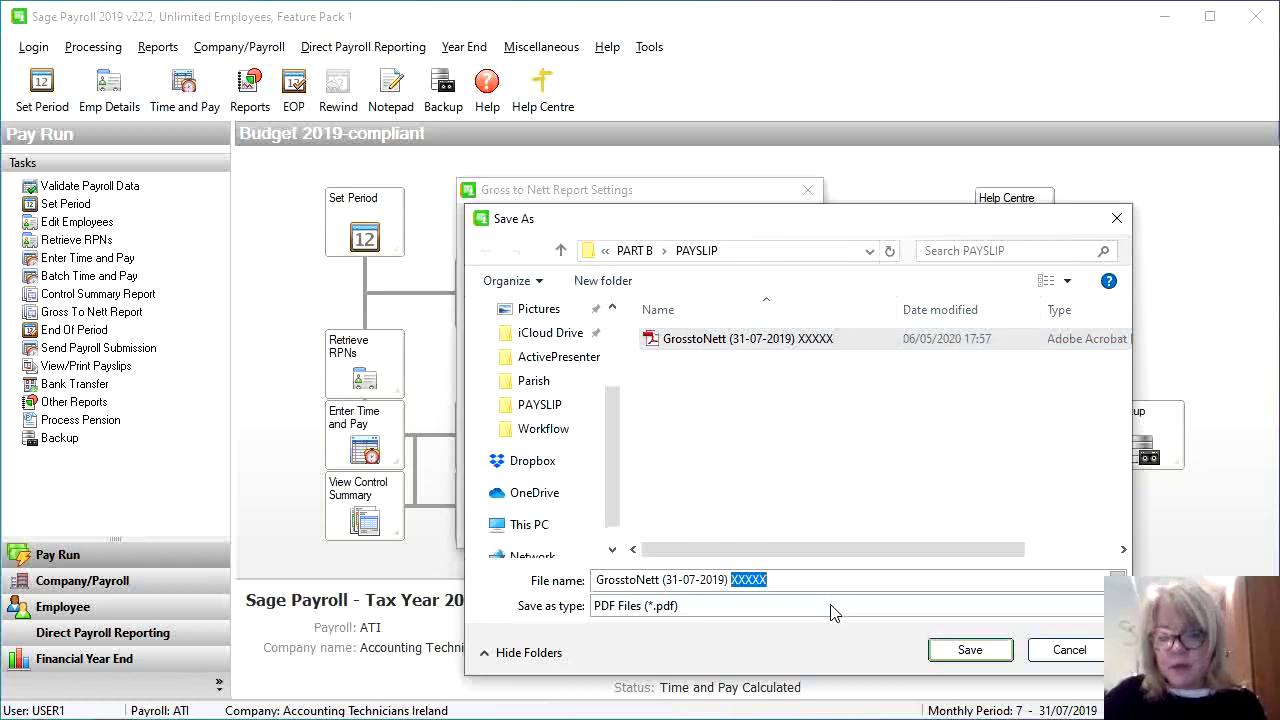
click(952, 652)
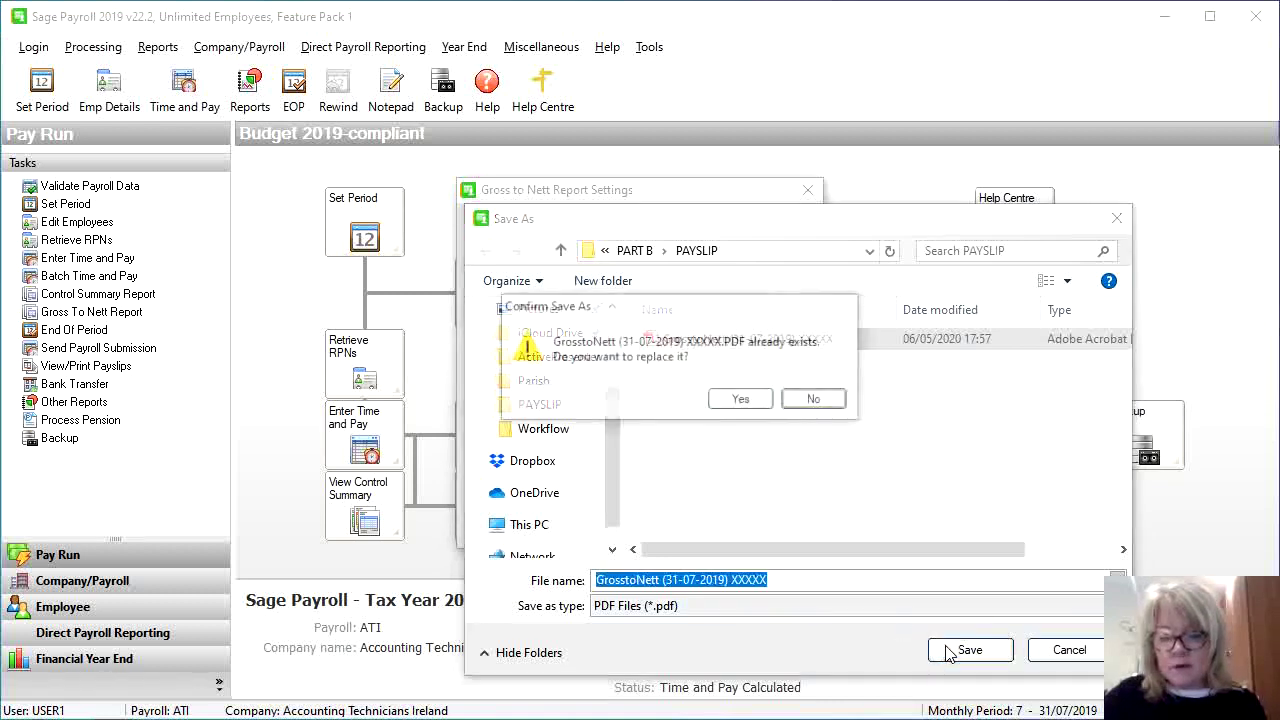
click(741, 399)
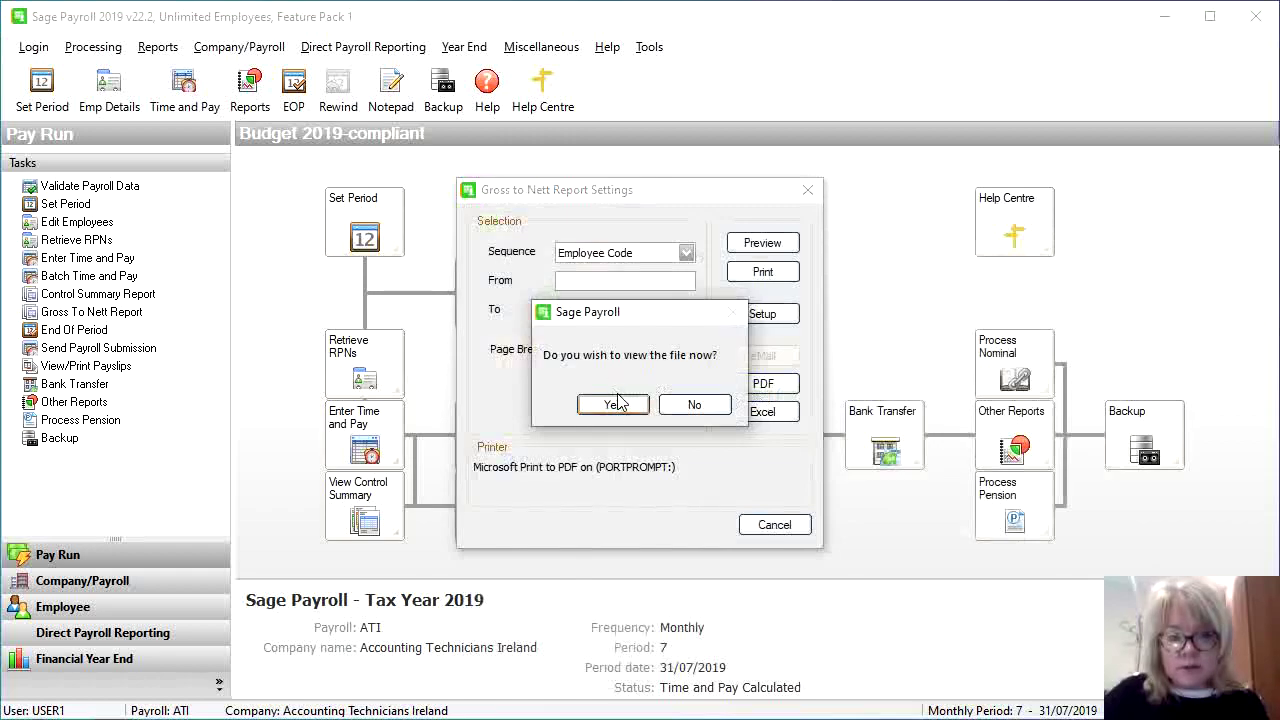
click(614, 404)
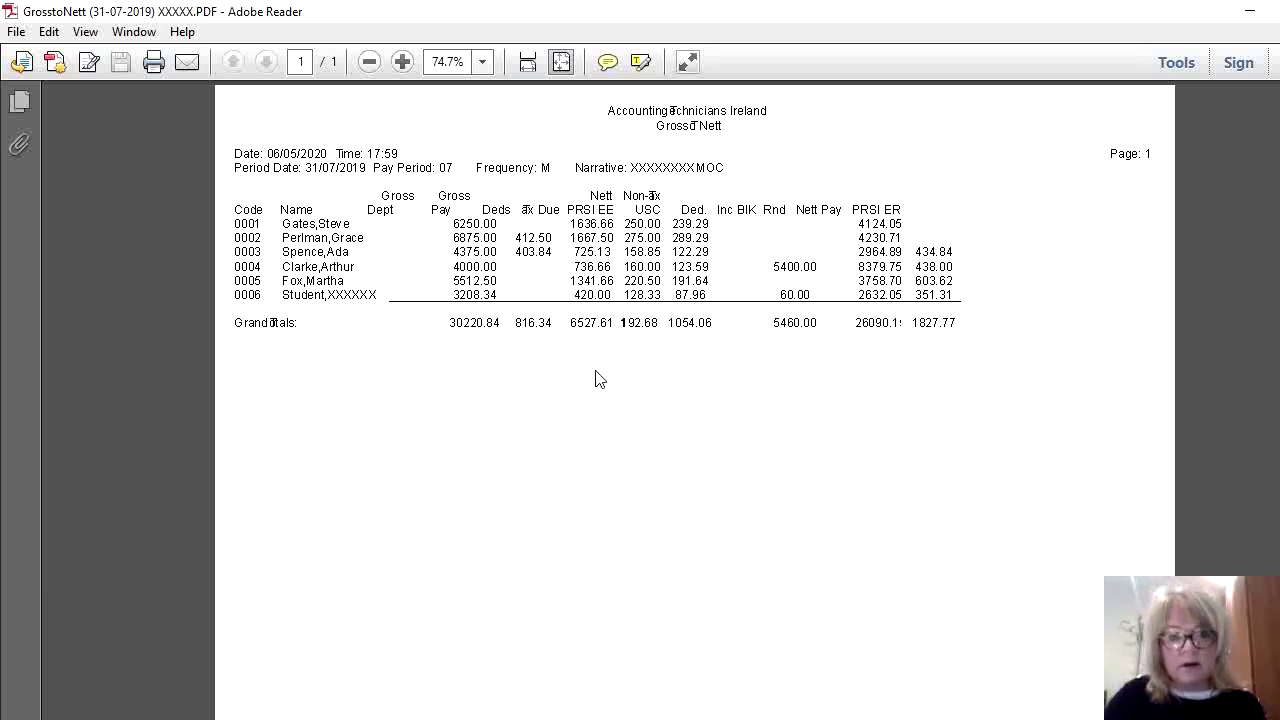
Close the reviewed Gross to Nett PDF in Adobe Reader with Alt+F4
key(alt+F4)
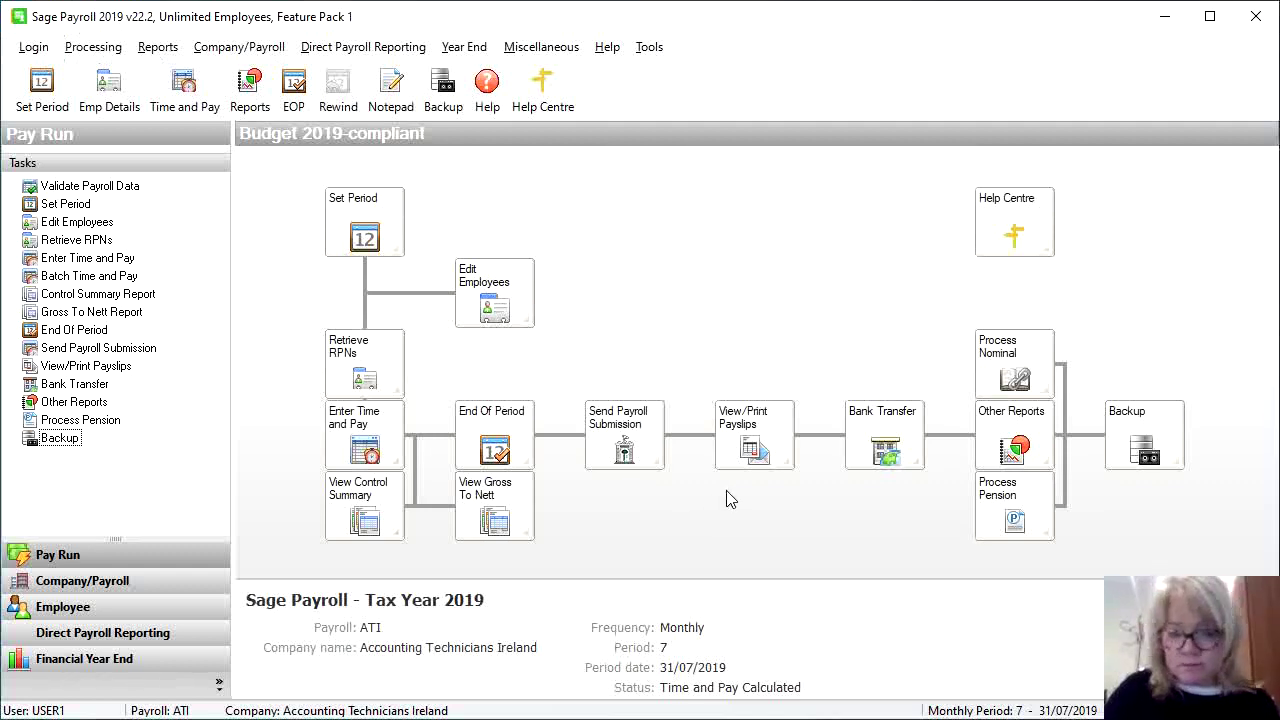
Generate an English Email Payslip PDF for employee 0006 only into the PAYSLIP folder, then open the folder
click(738, 466)
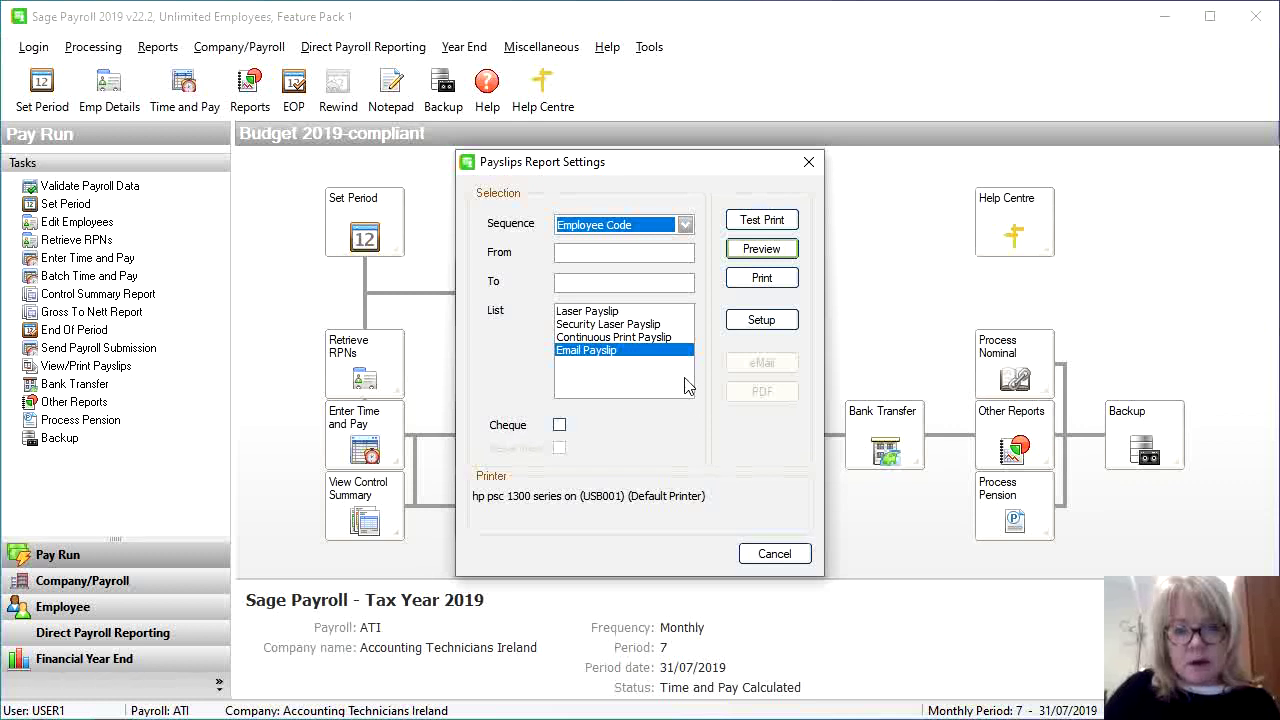
click(614, 255)
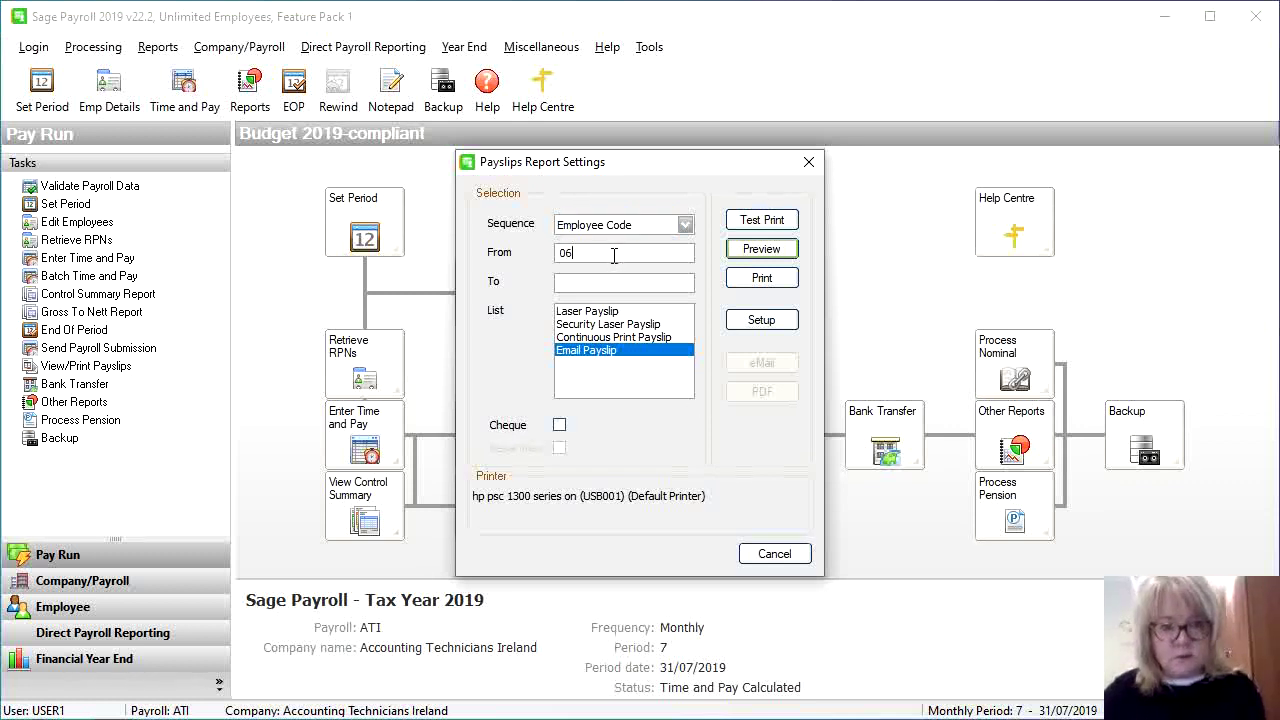
text(0006)
key(Tab)
text(6)
key(Tab)
click(600, 350)
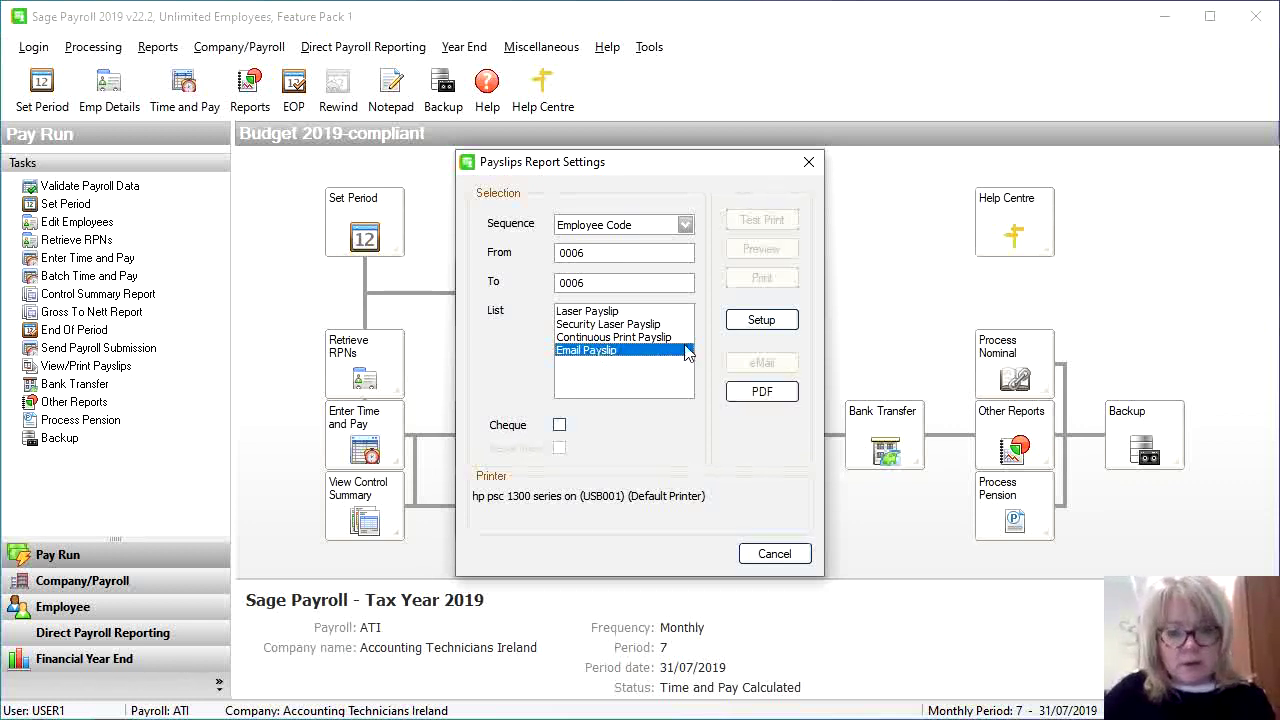
click(742, 398)
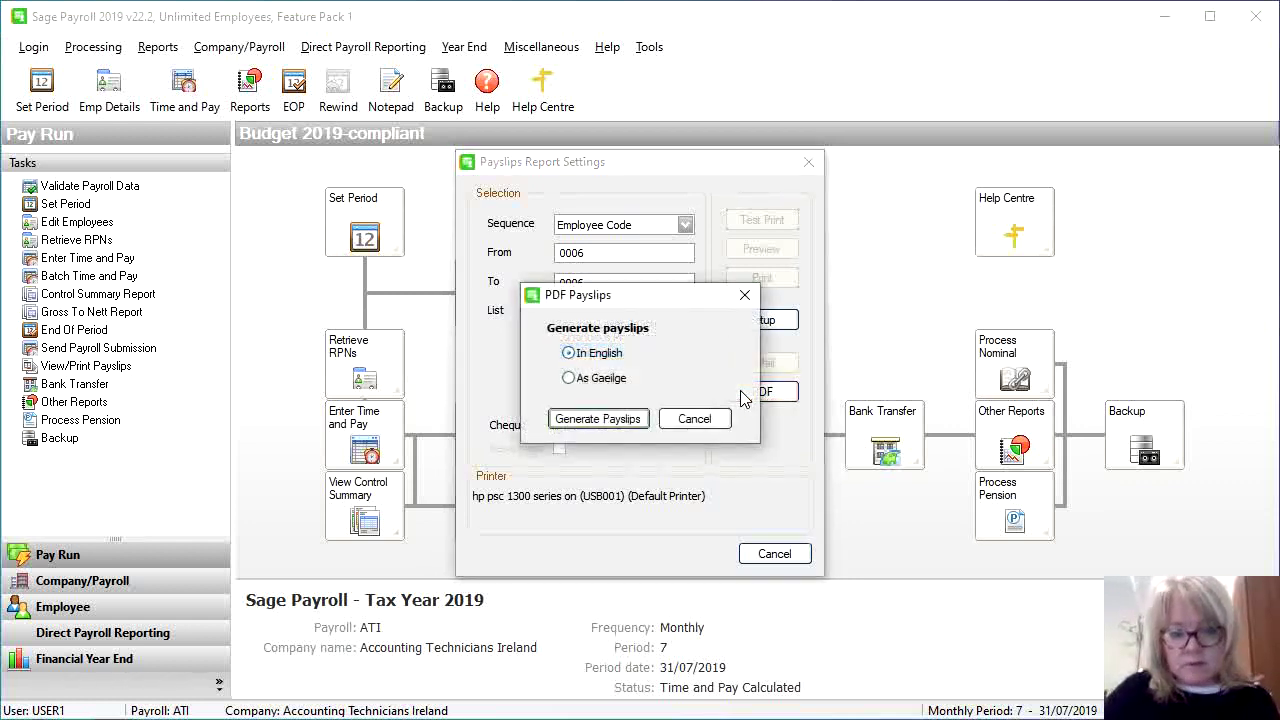
click(597, 419)
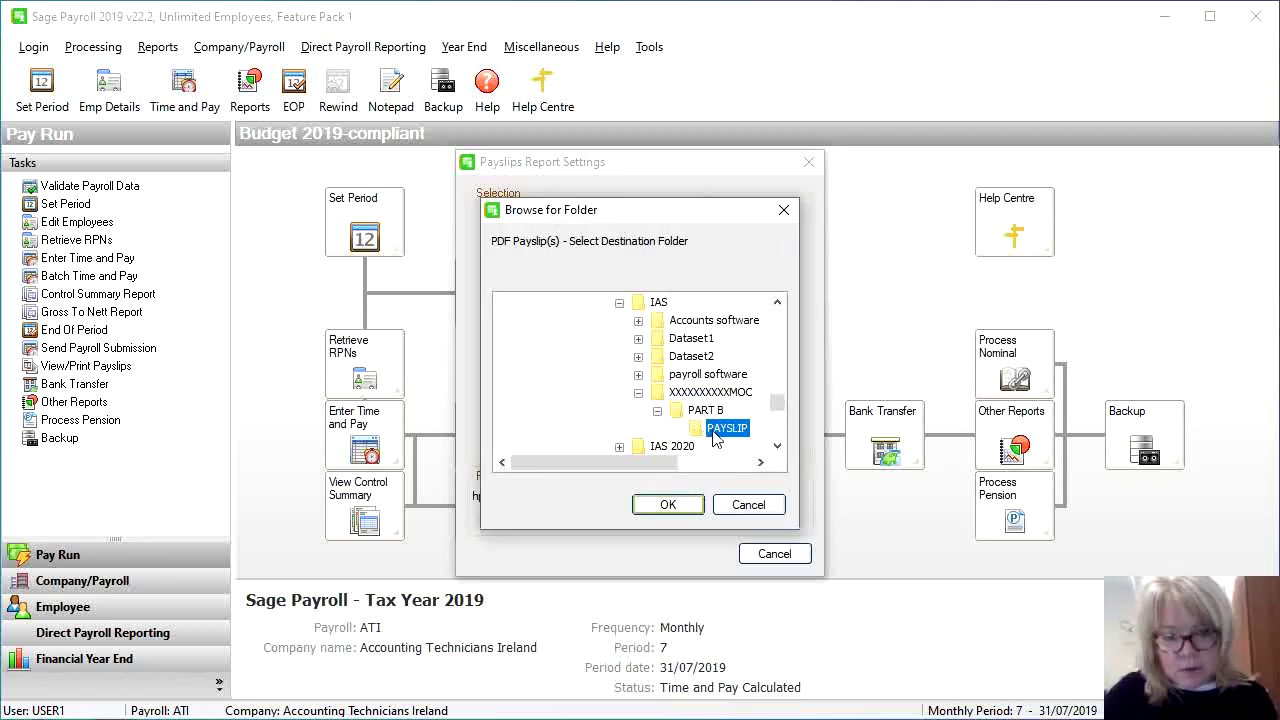
click(670, 512)
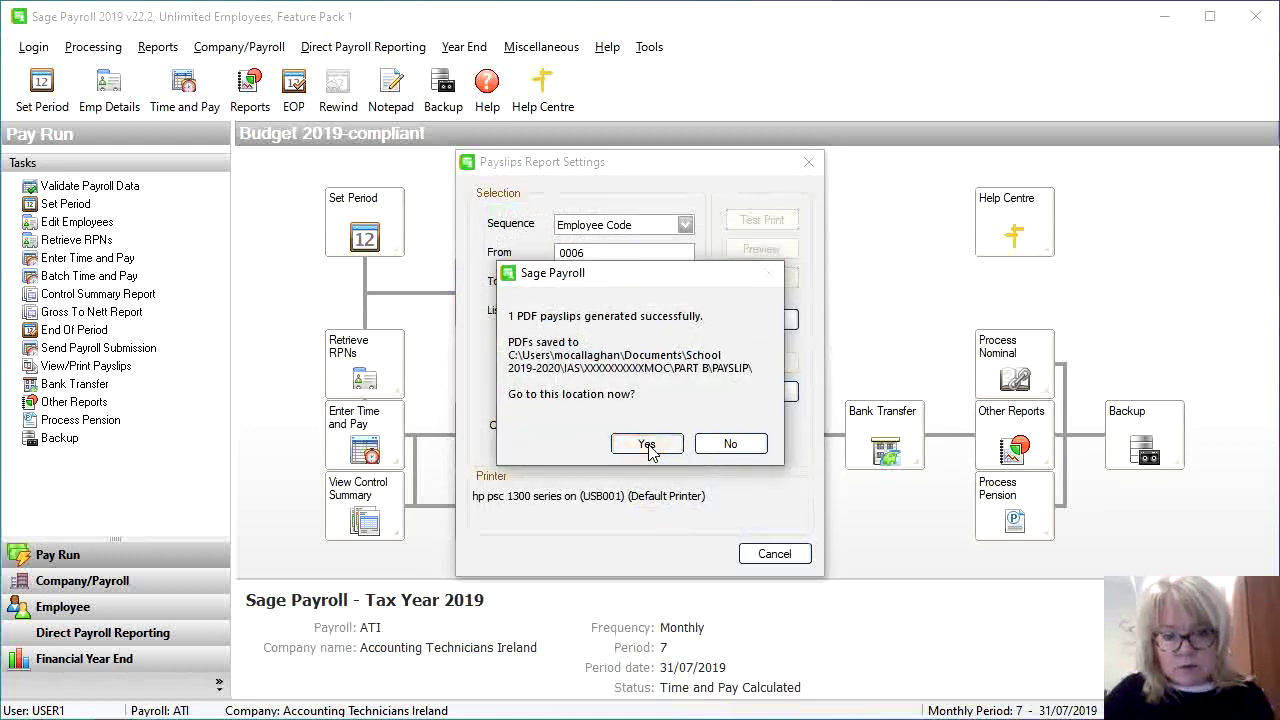
click(648, 444)
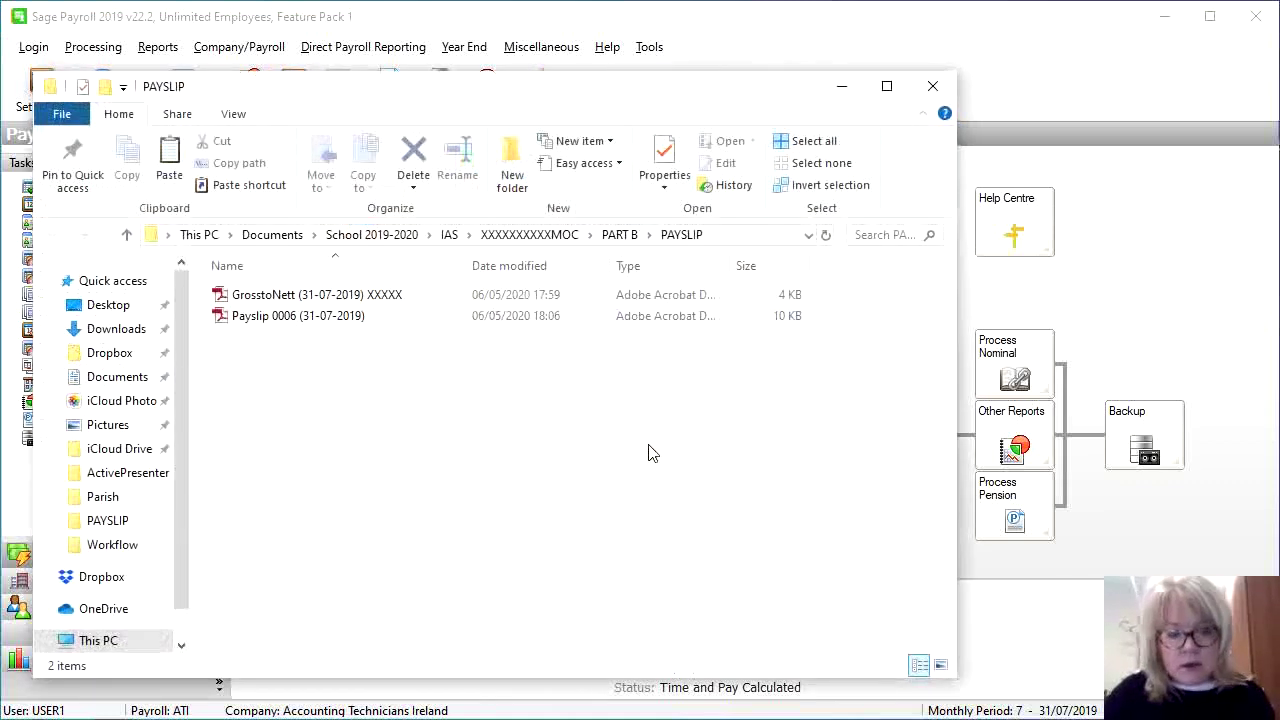
click(326, 320)
double_click(324, 320)
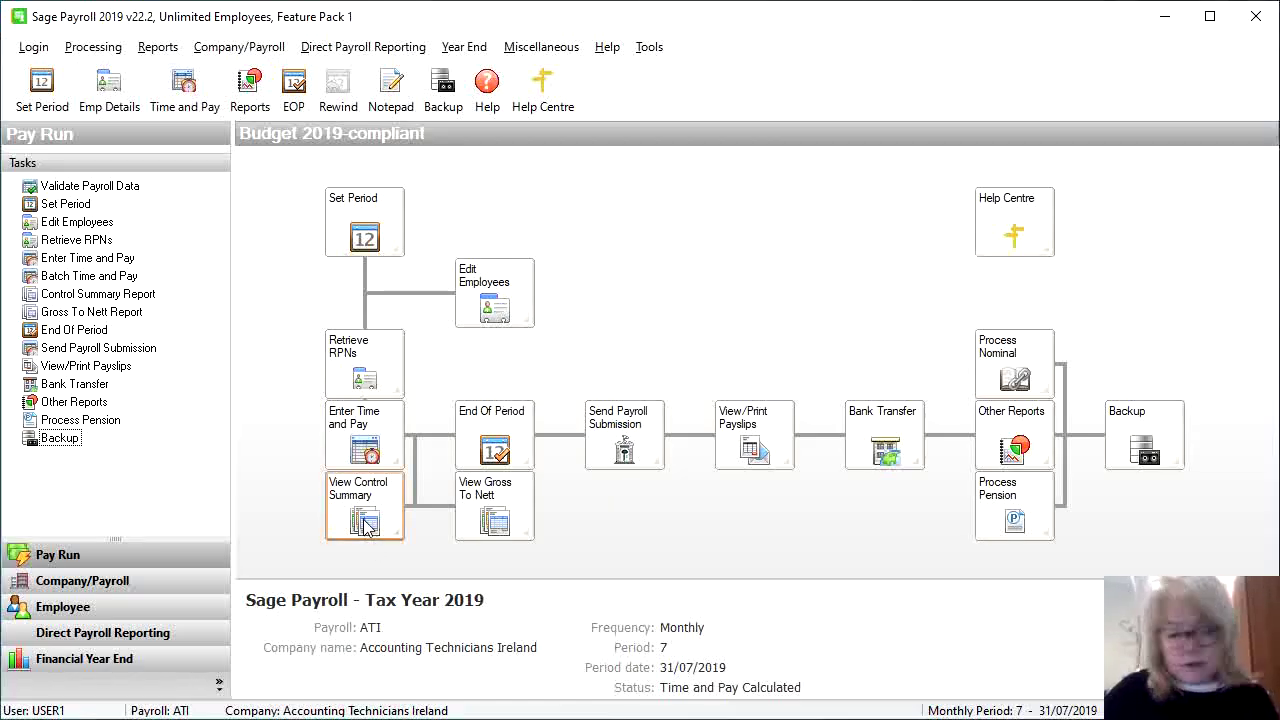
Save the Control Summary as the ControlSummary (31-07-2019) PDF without viewing it
click(363, 523)
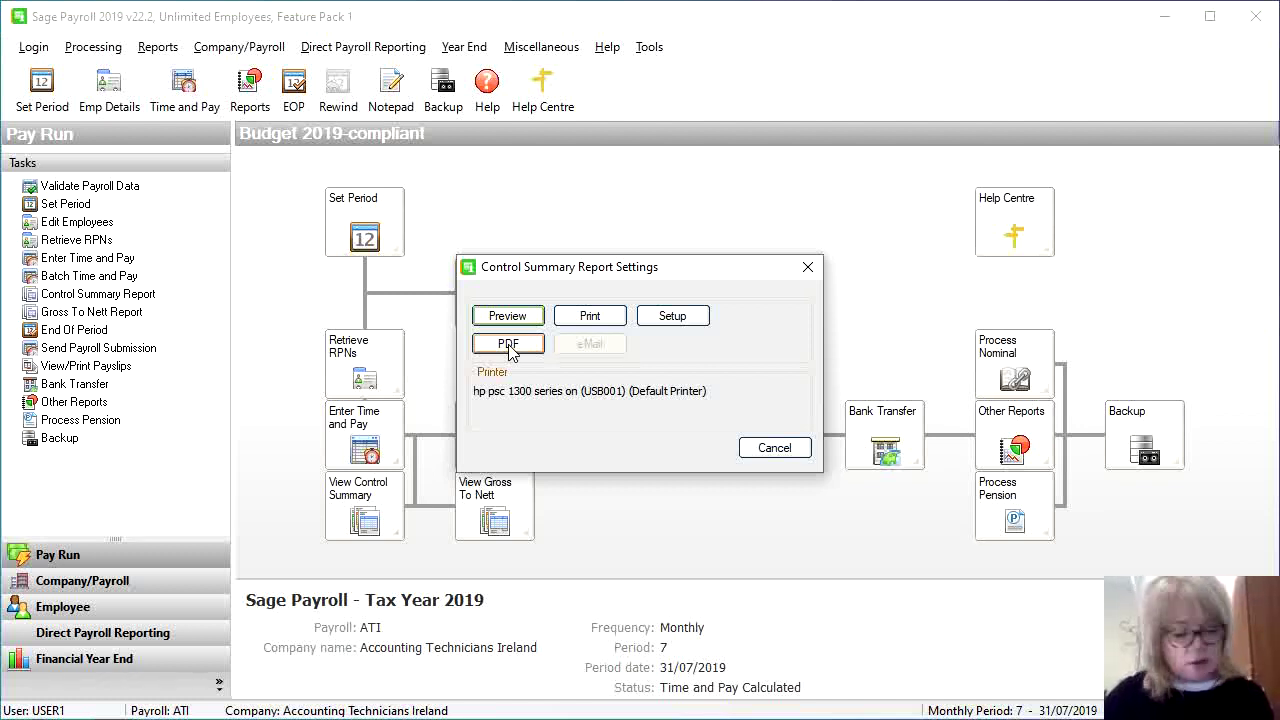
click(509, 345)
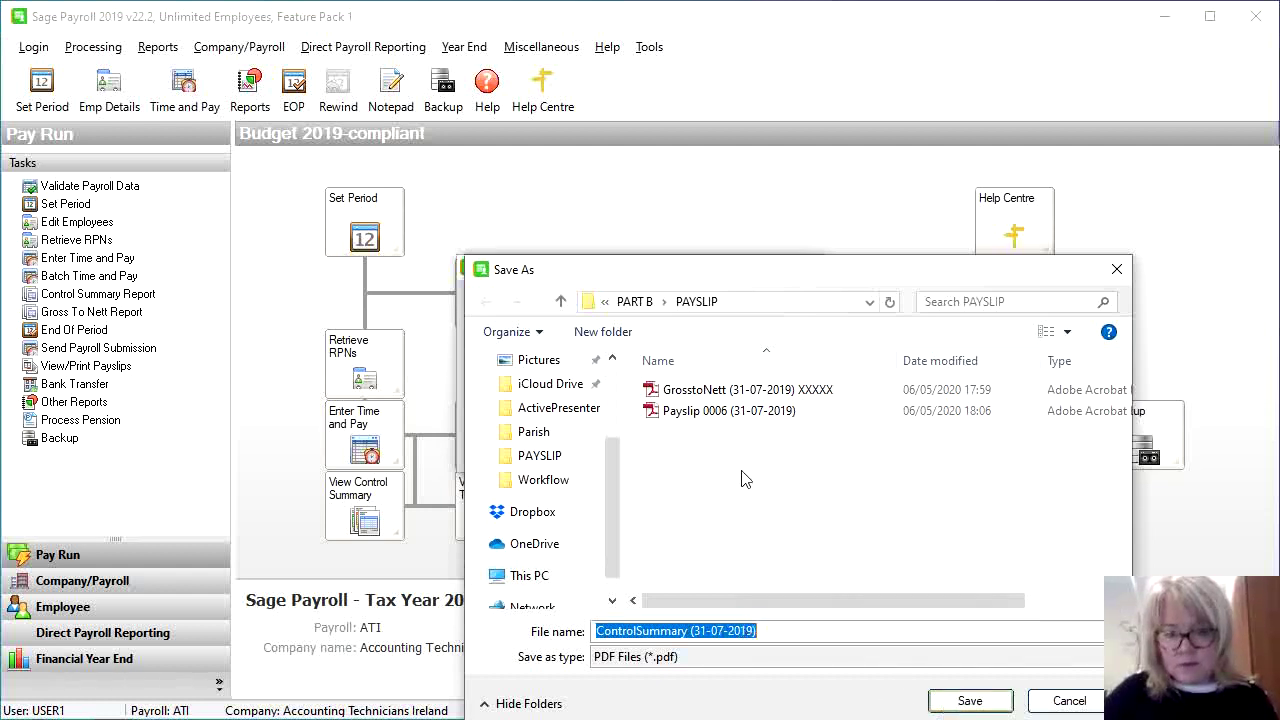
click(987, 700)
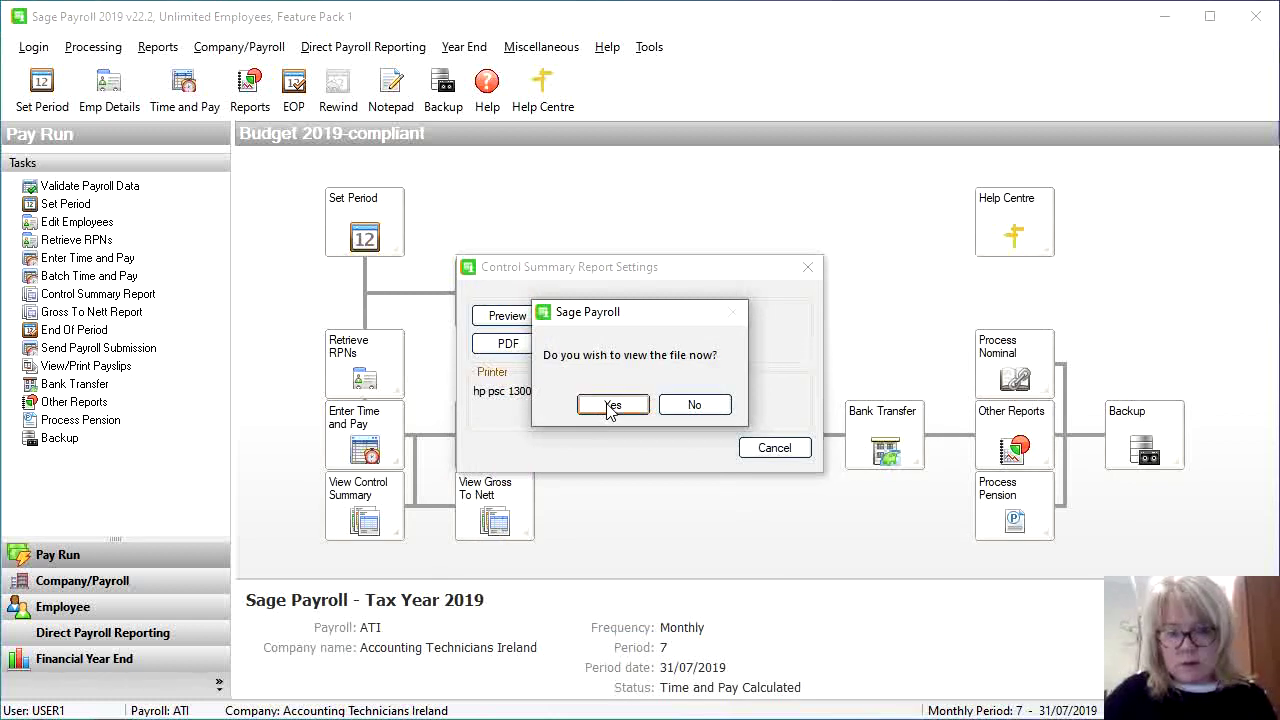
click(728, 405)
click(768, 448)
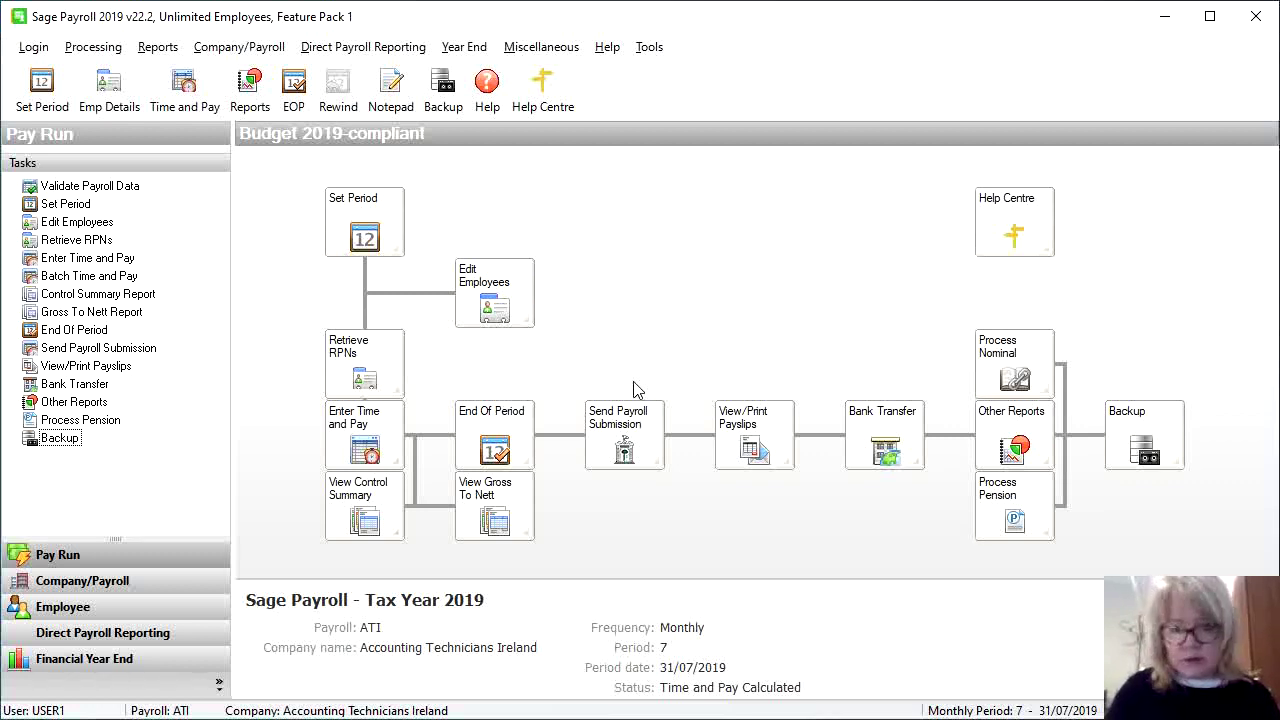
End period 7 by posting its results, then bring up the Miscellaneous utilities menu
click(490, 445)
click(612, 415)
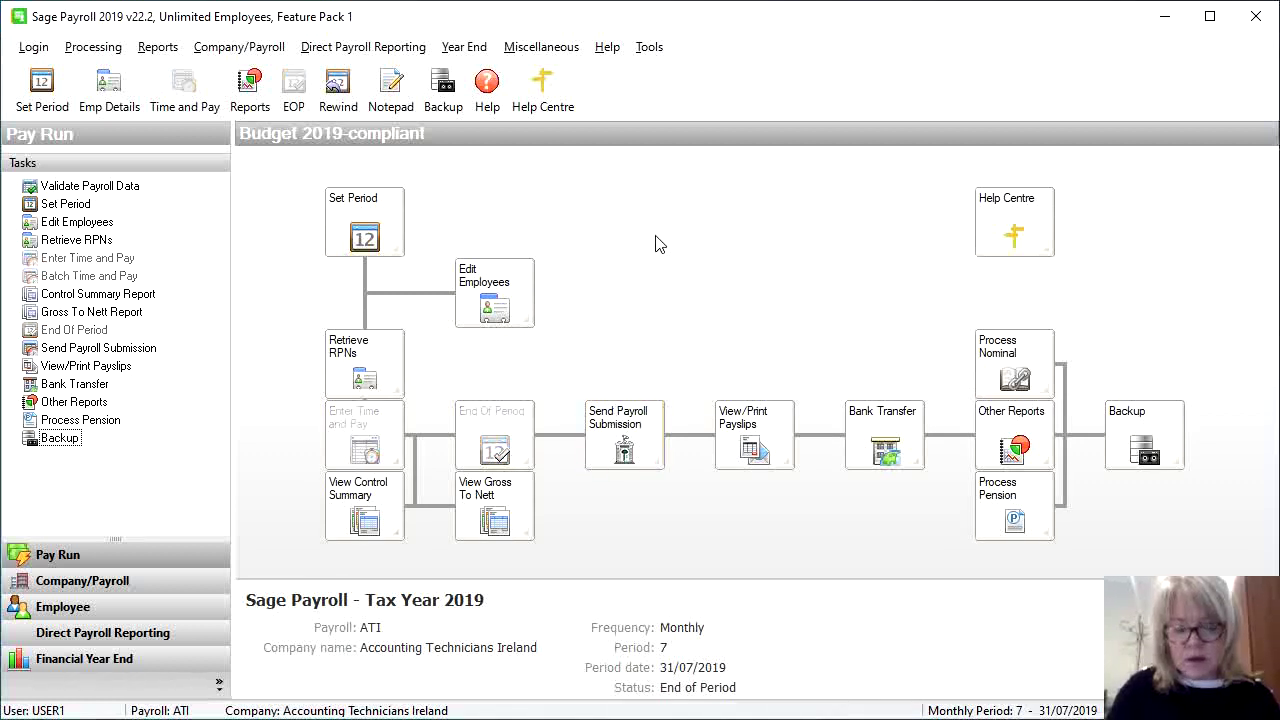
click(517, 52)
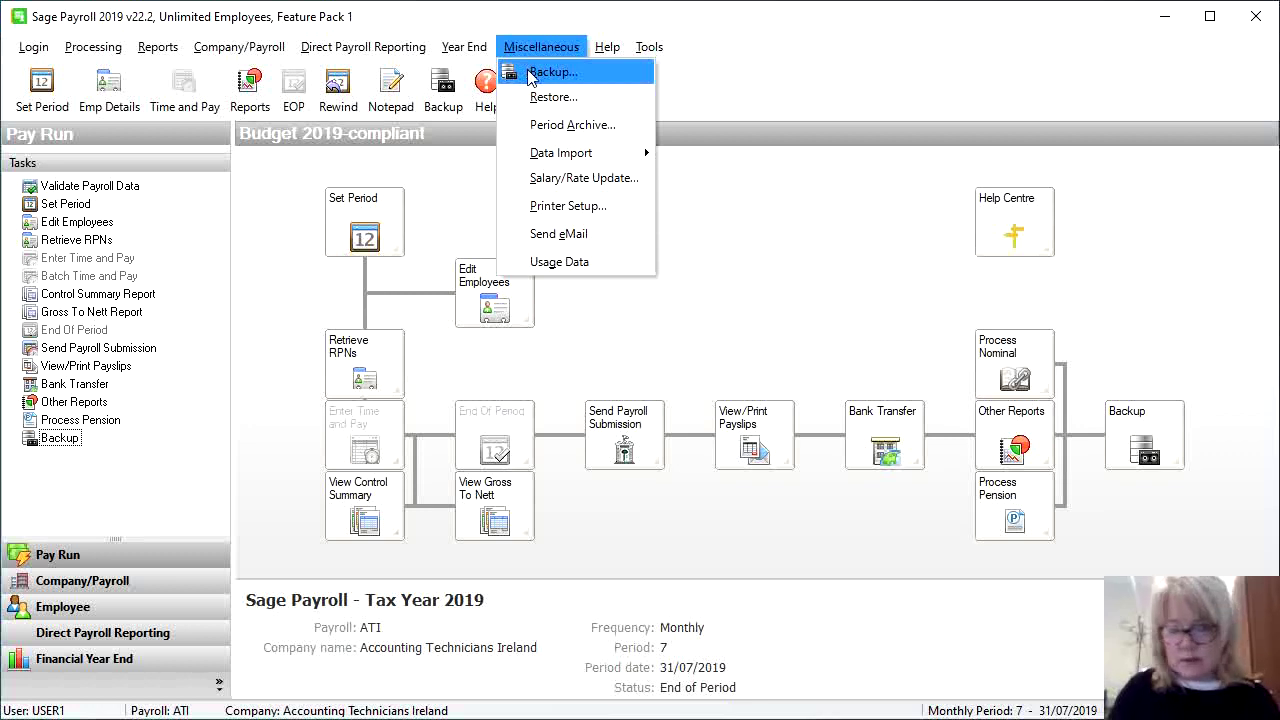
Back up the ATI payroll data to the Documents school folder and acknowledge the success message
click(532, 74)
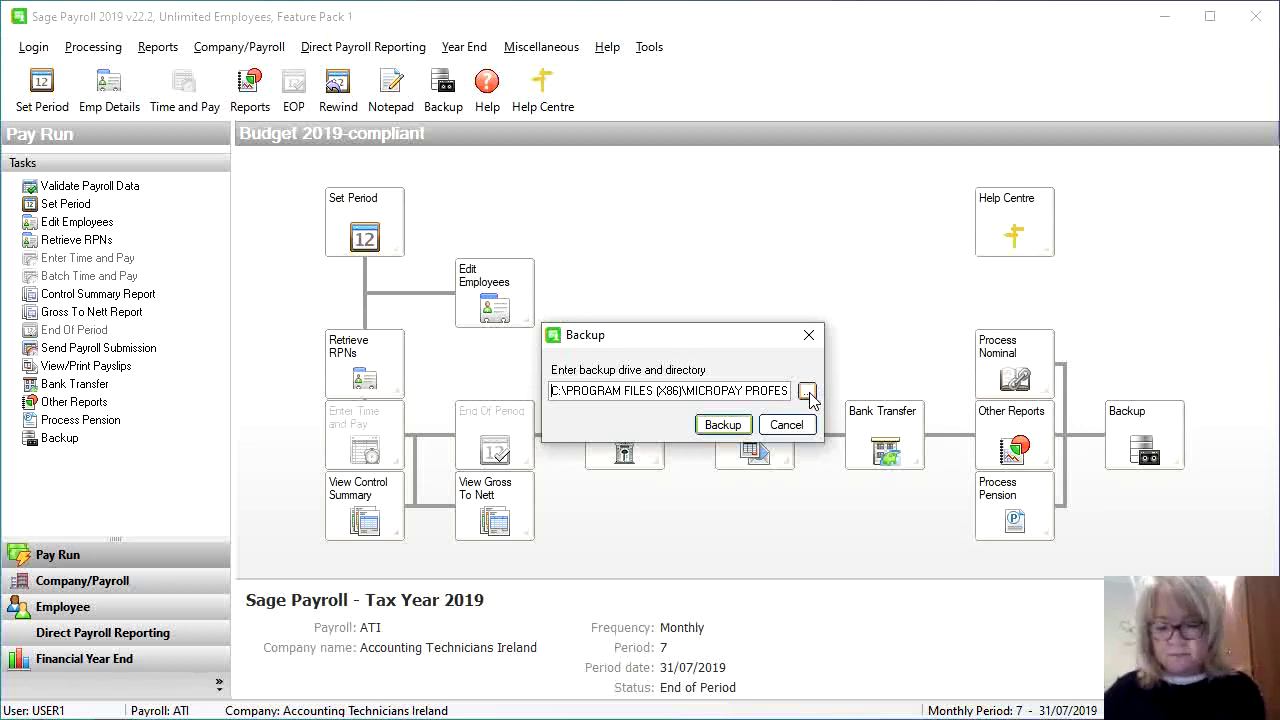
click(807, 391)
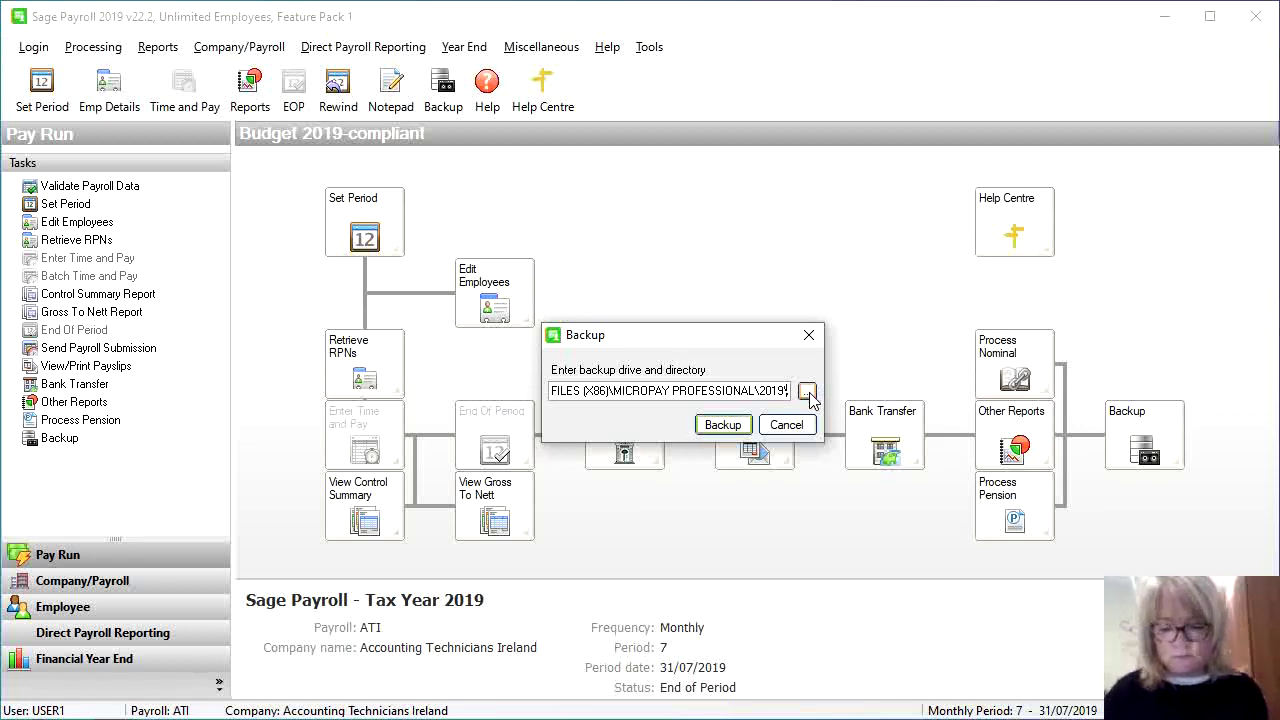
click(713, 428)
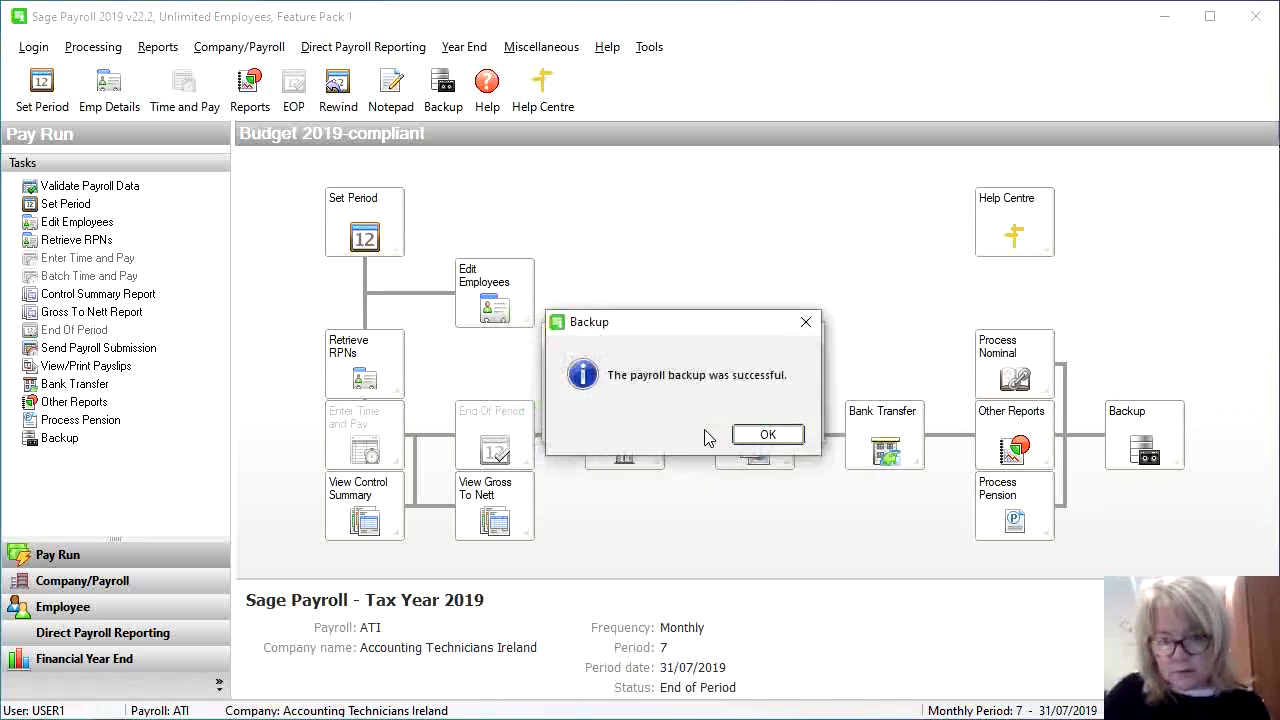
click(757, 437)
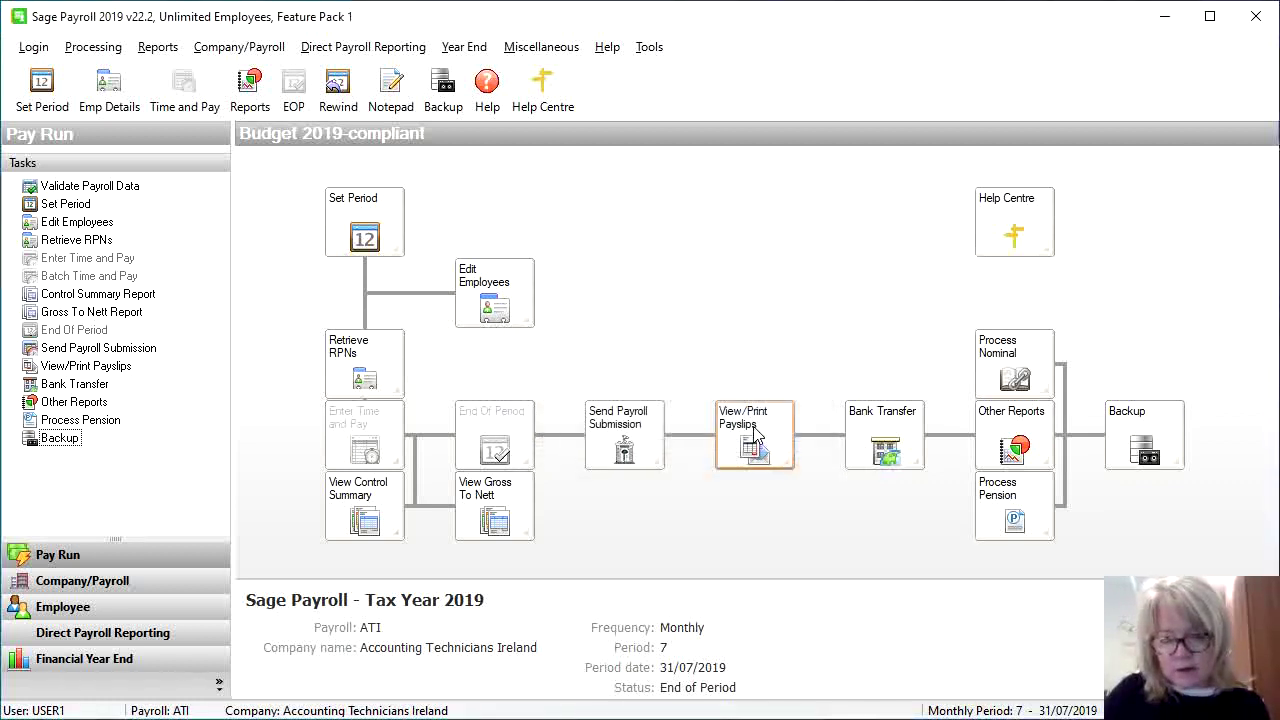
In the exam folder, rename the PART B folder to Payroll
key(alt+Tab)
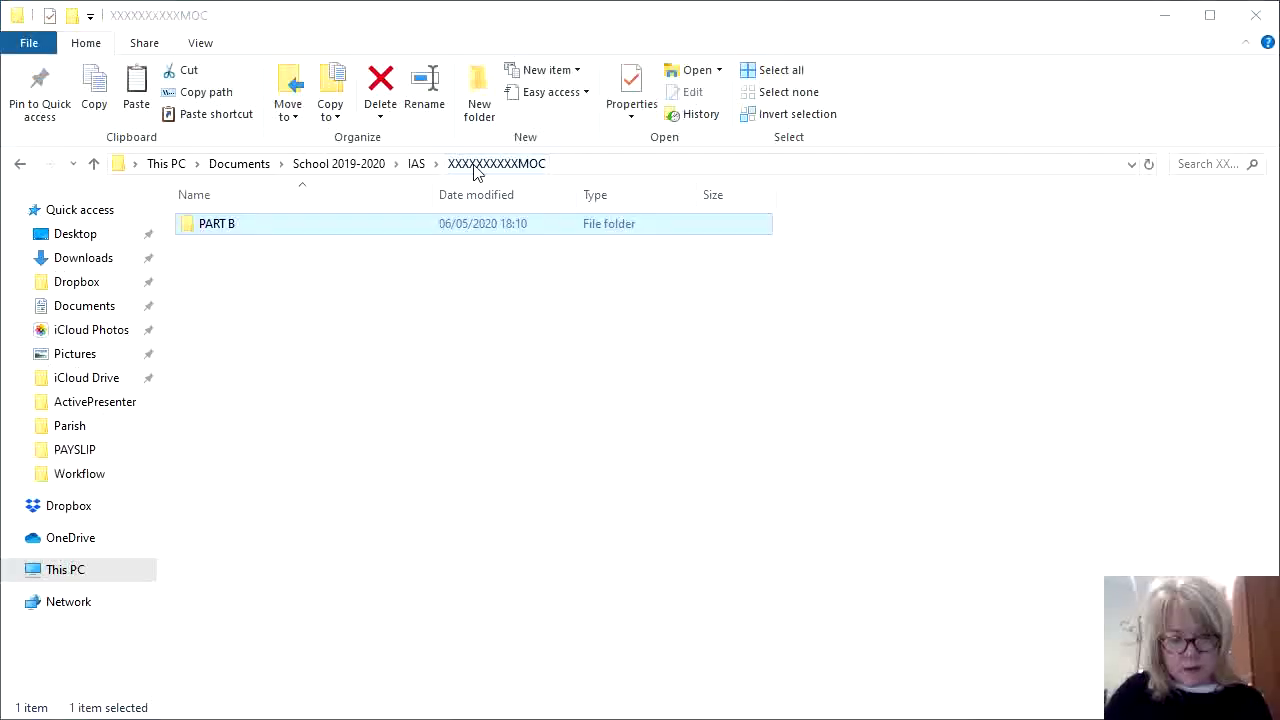
click(416, 164)
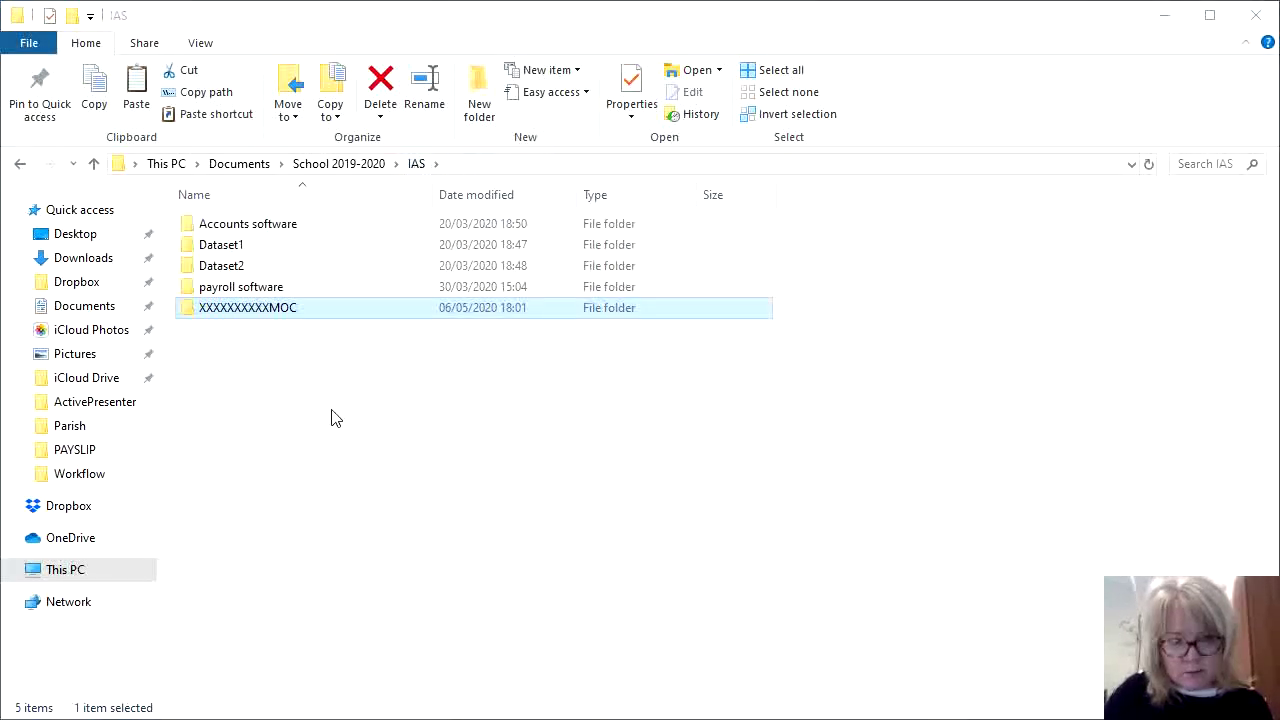
double_click(238, 312)
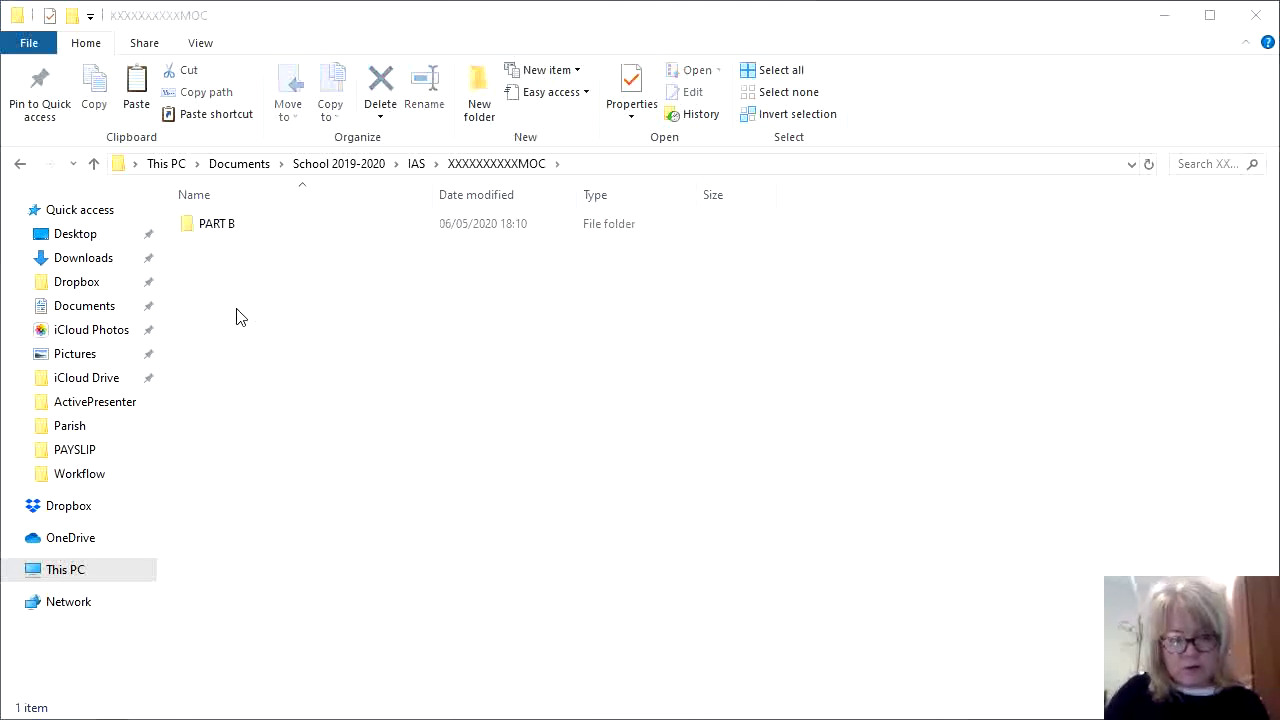
right_click(197, 228)
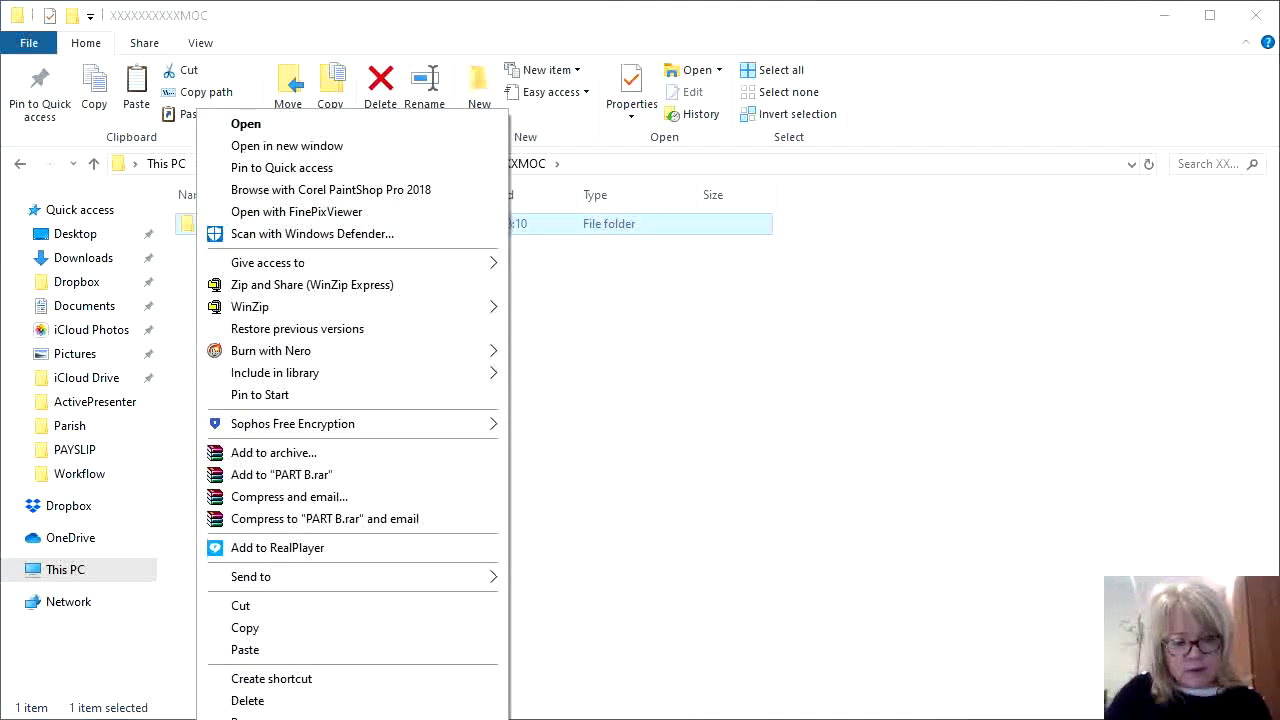
click(250, 719)
text(Payroll)
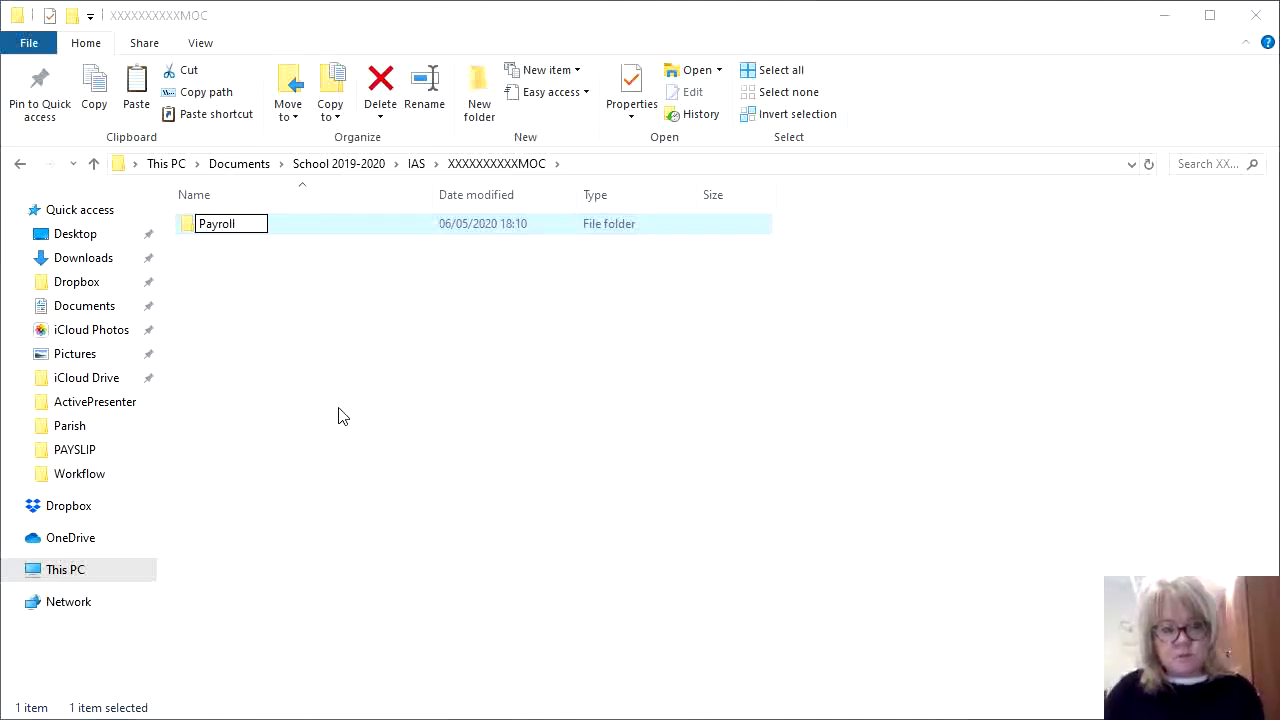
key(Return)
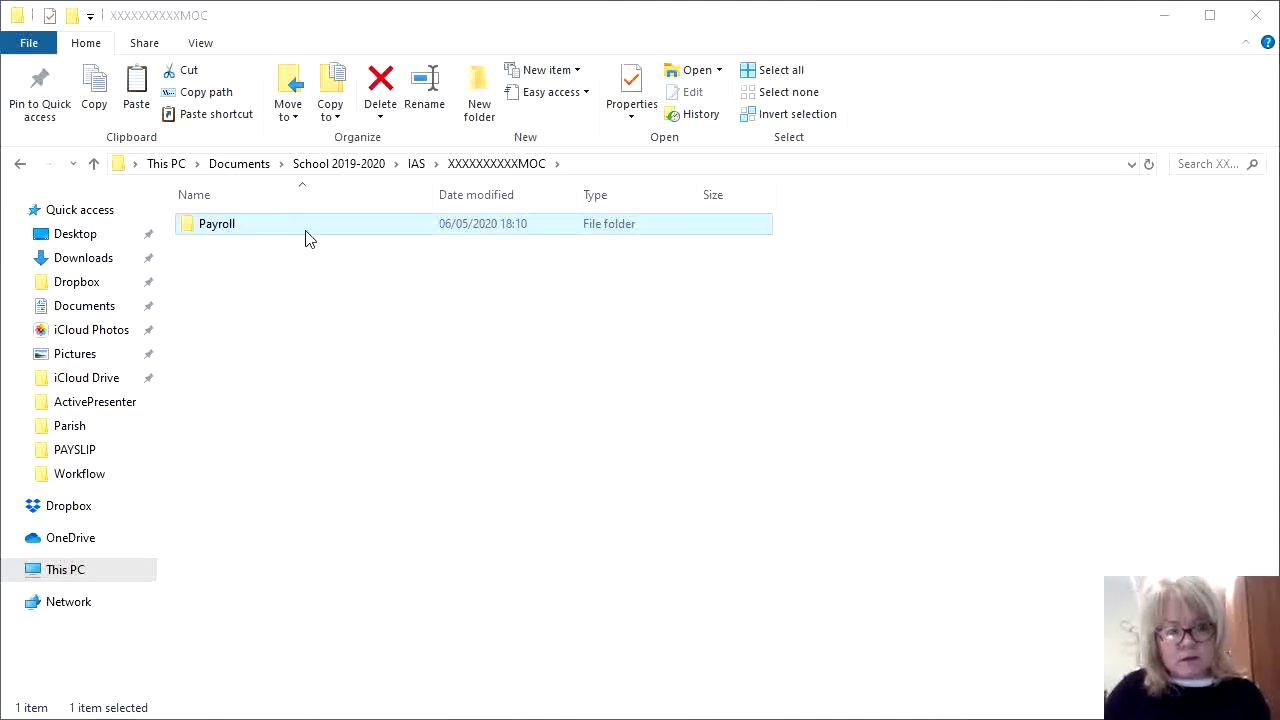
Inside Payroll, check the PAYSLIP folder's PDFs and rename that folder to Reports
double_click(307, 235)
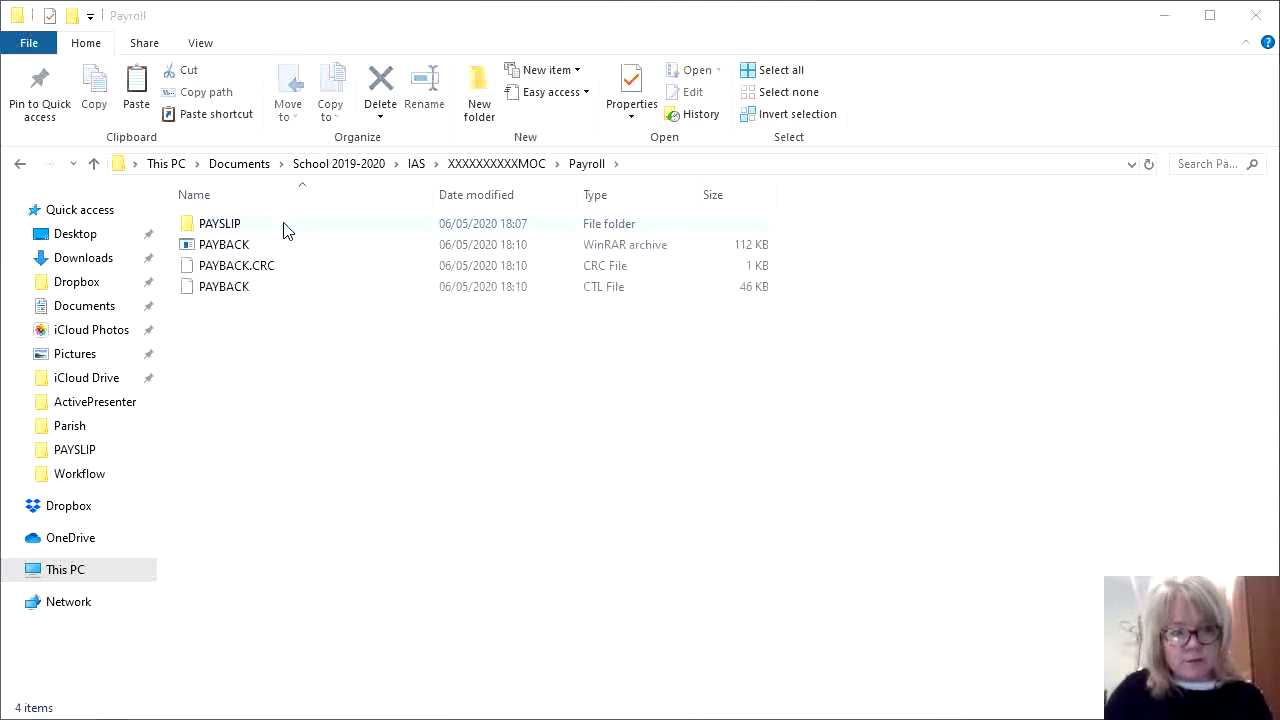
double_click(284, 226)
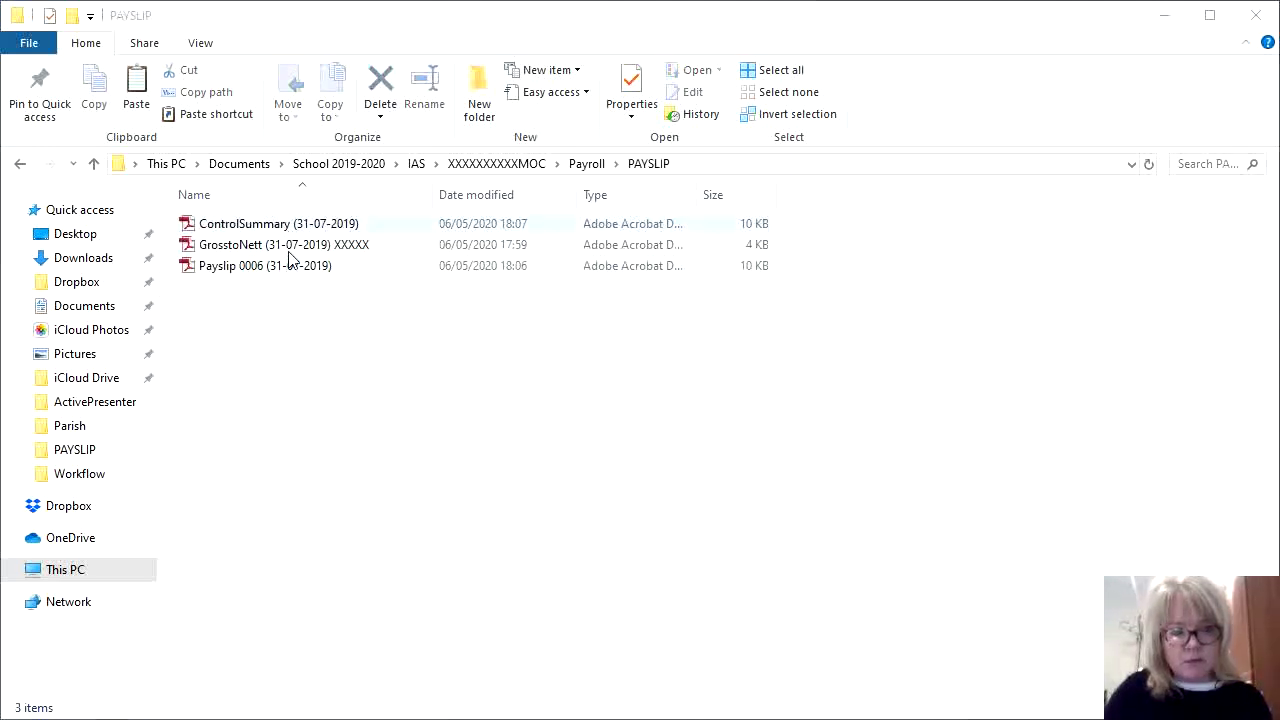
click(586, 164)
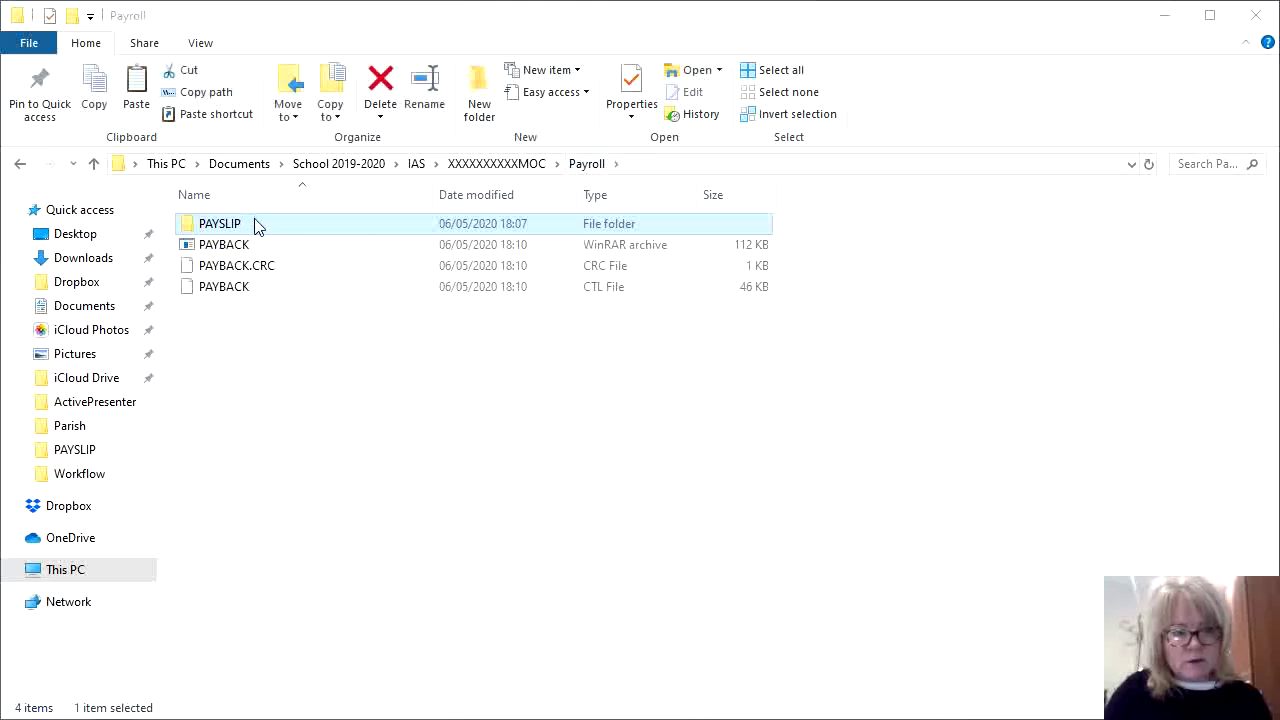
right_click(256, 226)
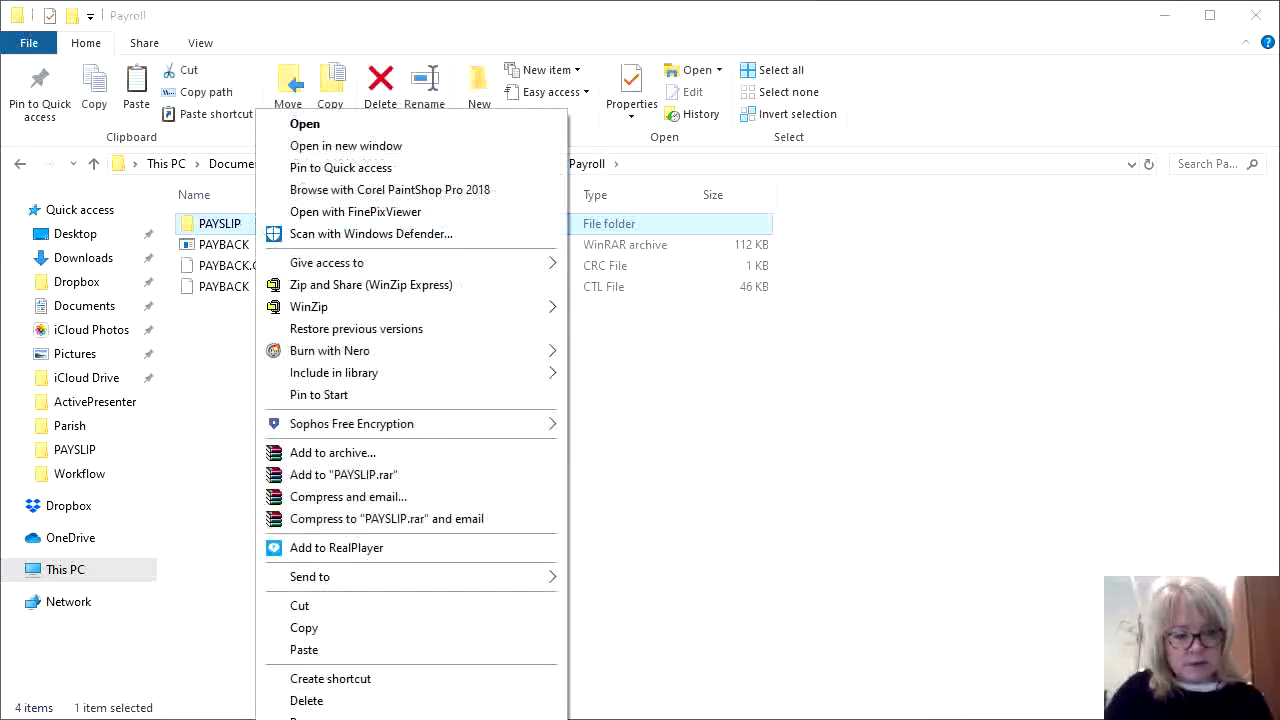
click(300, 716)
text(Reports)
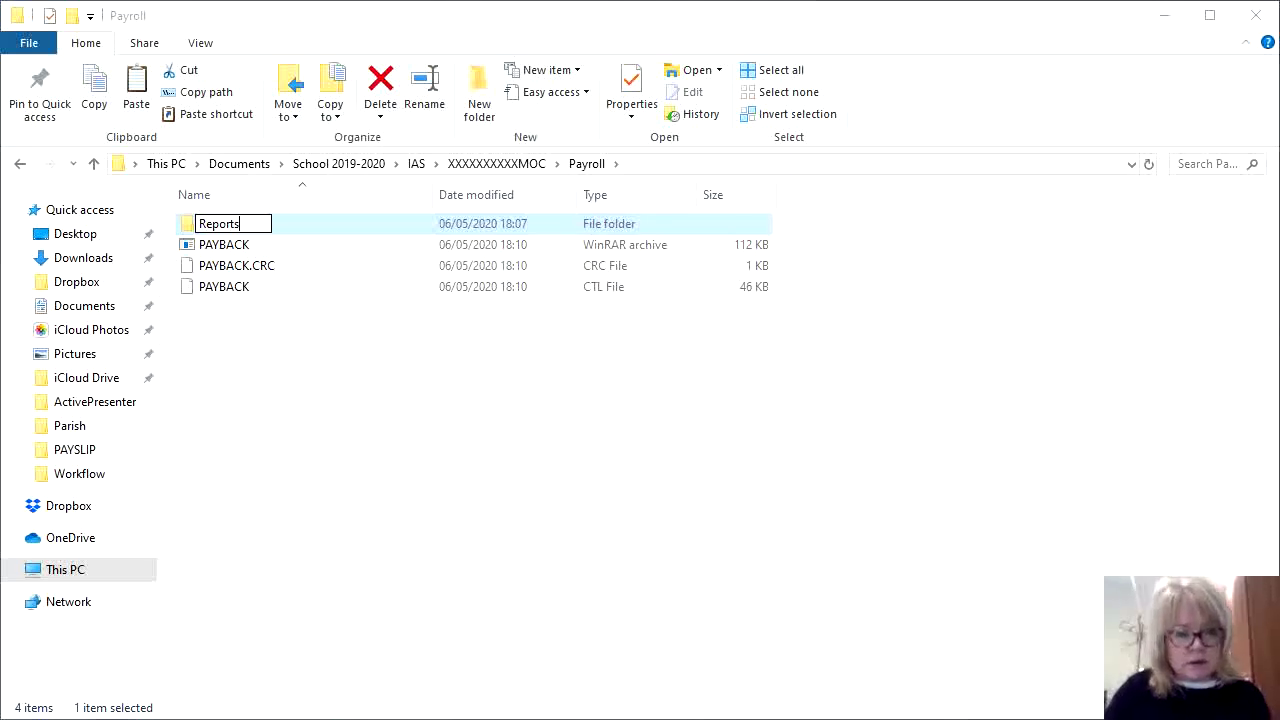
click(267, 356)
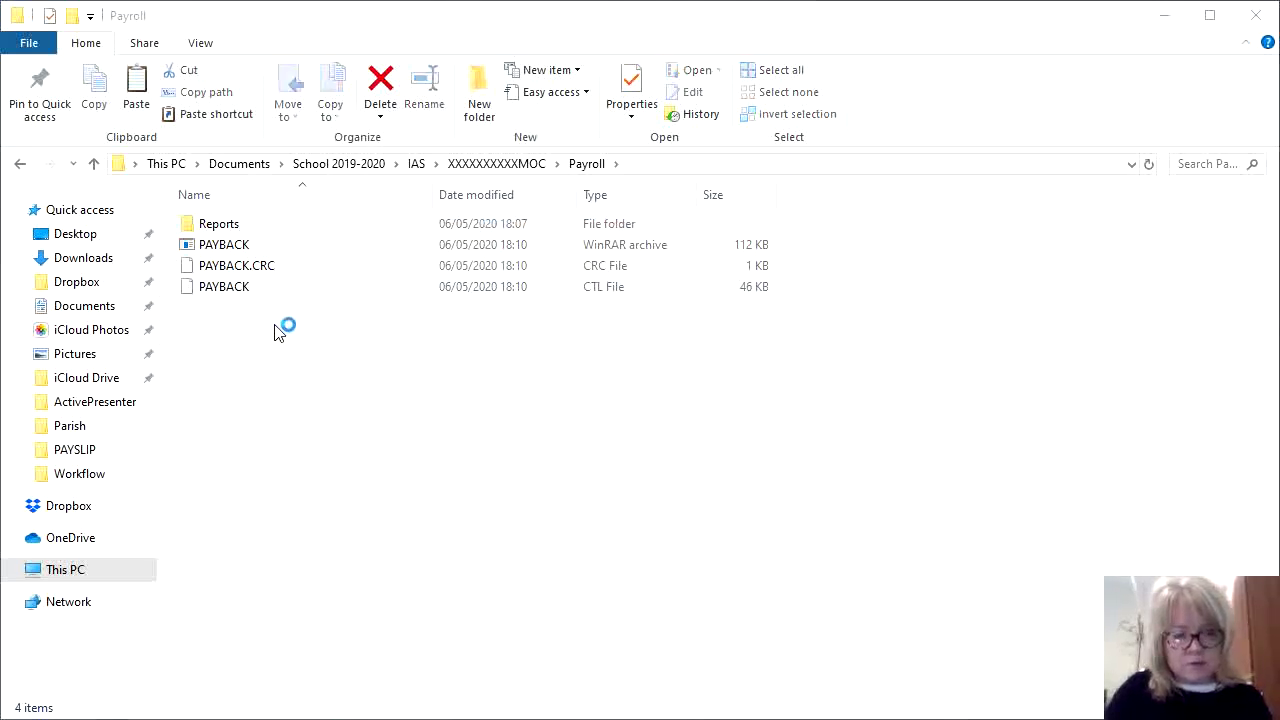
Back in the exam folder, create two new folders named Accounts and Spreadsheet
click(499, 168)
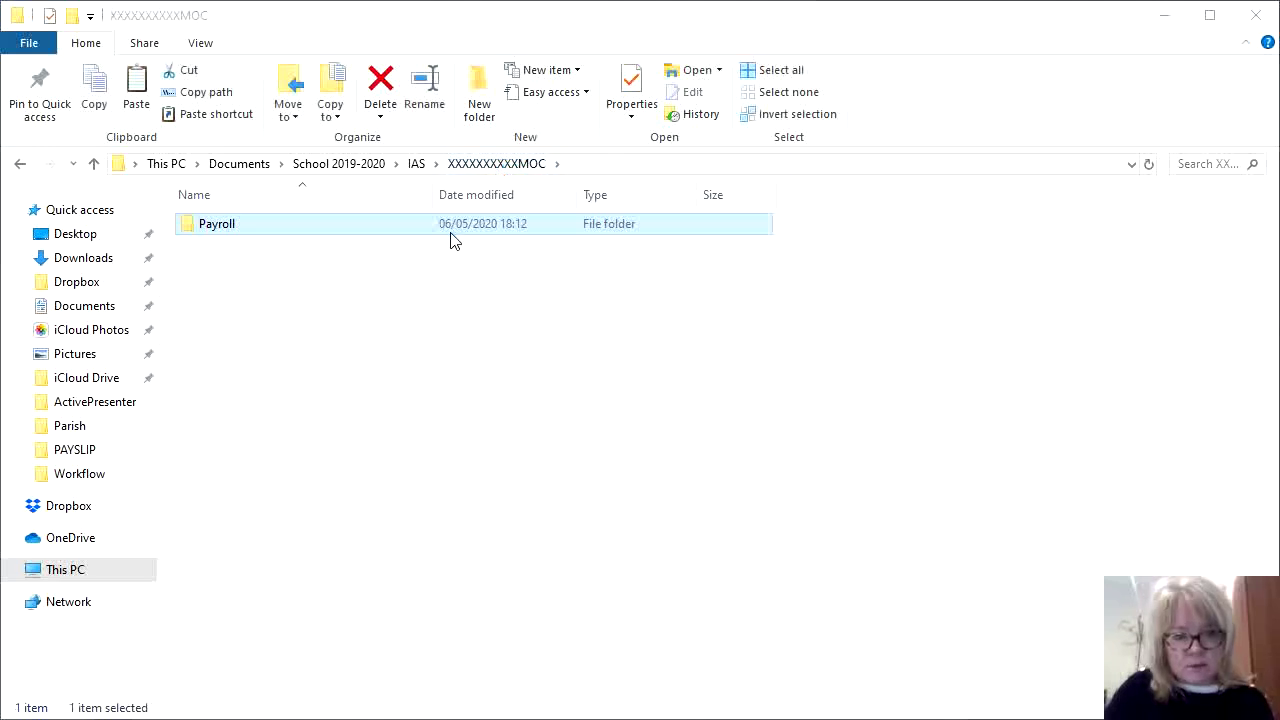
click(288, 312)
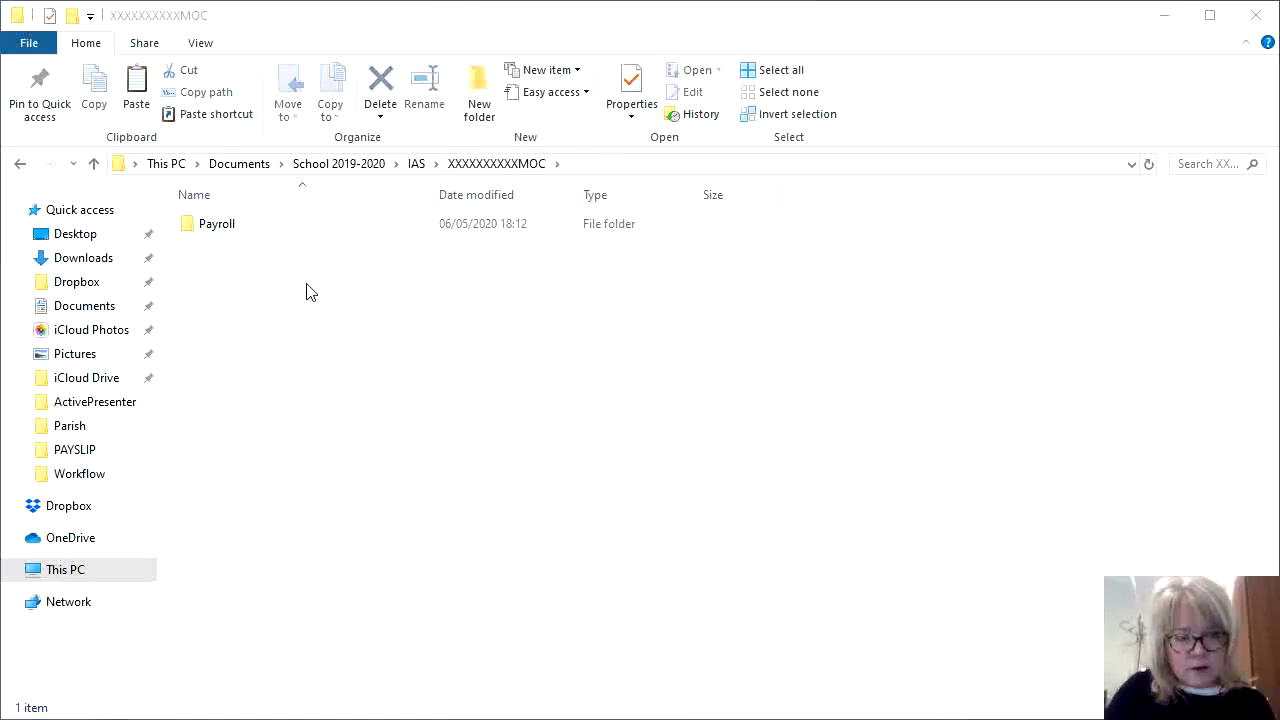
click(474, 104)
text(Accounts)
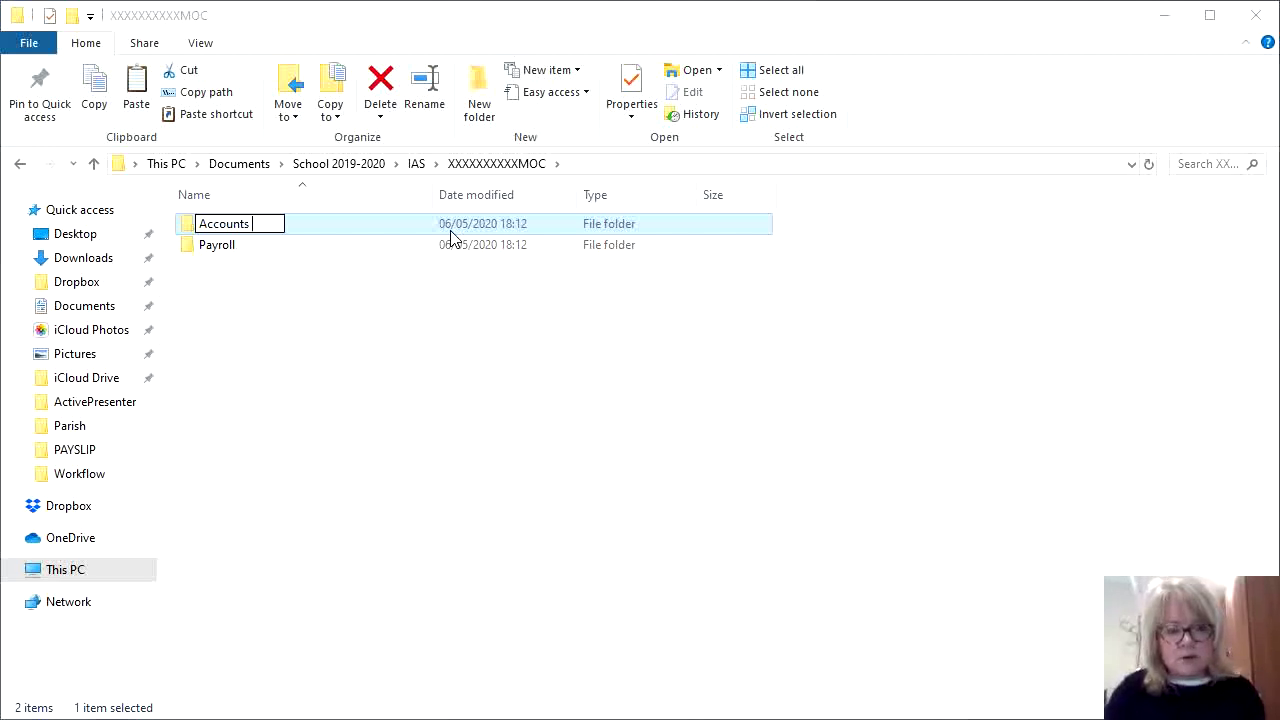
key(Return)
click(479, 104)
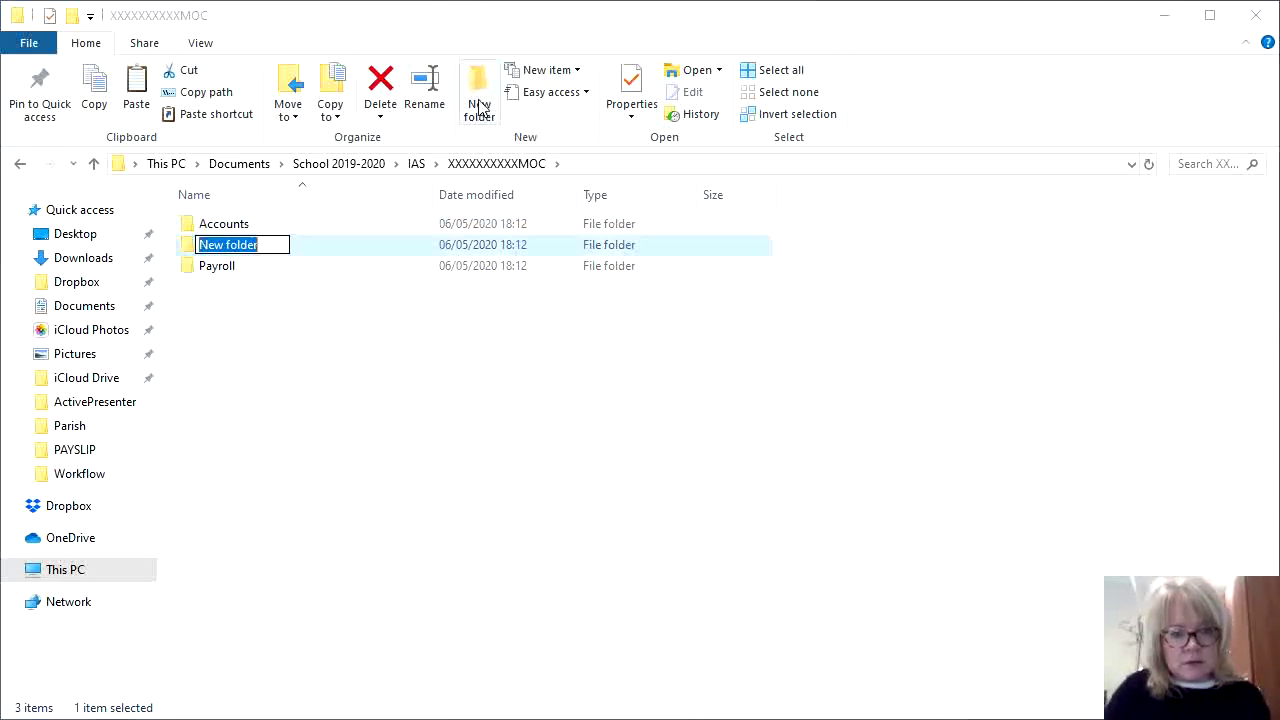
text(Spre)
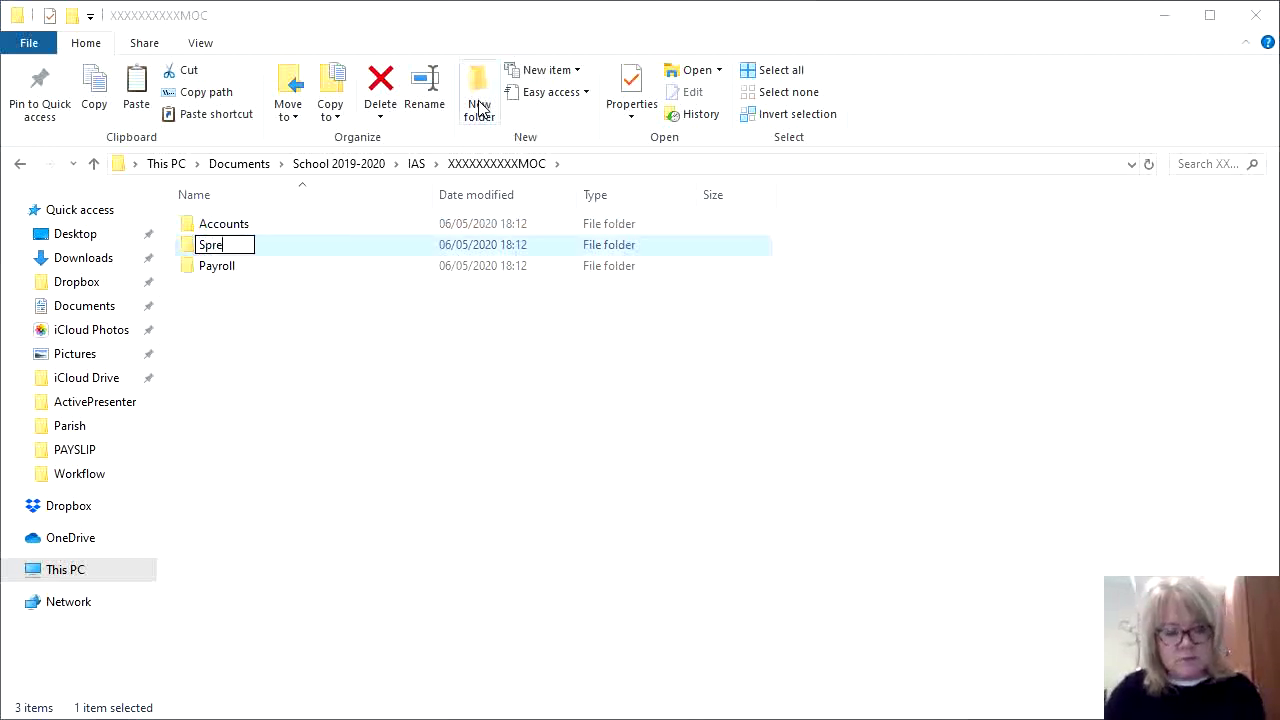
text(adsheet)
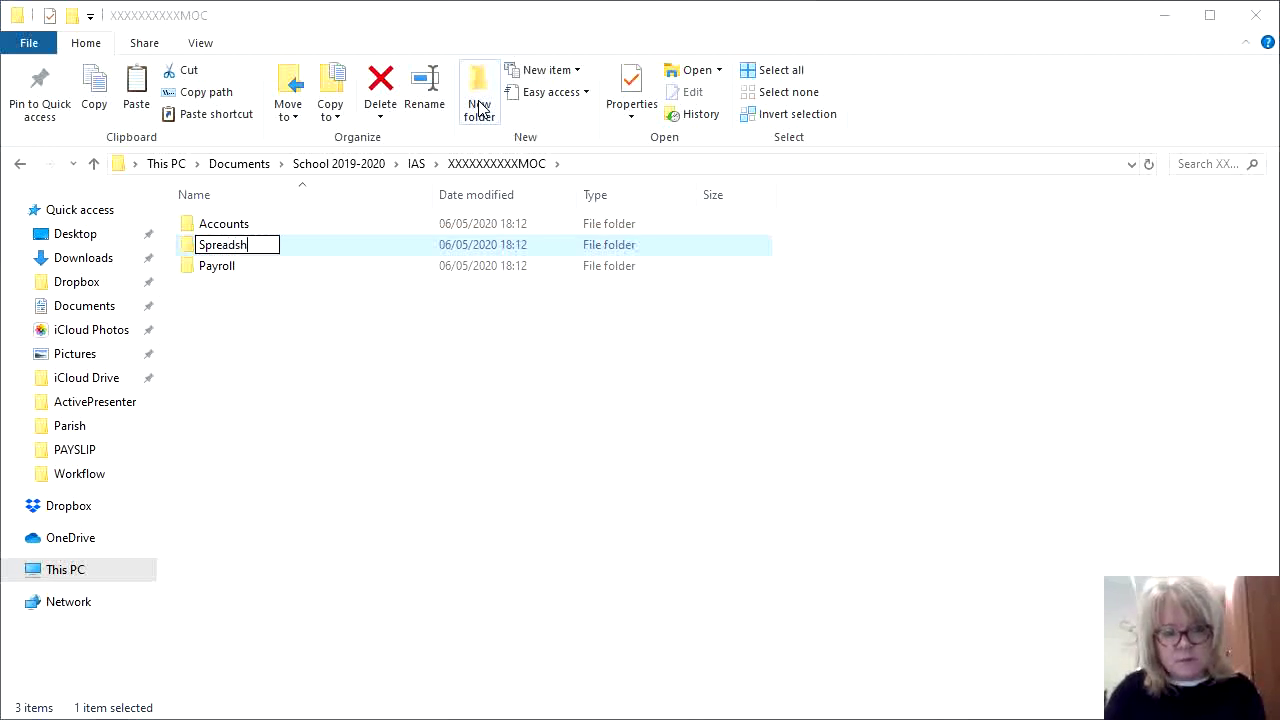
click(415, 403)
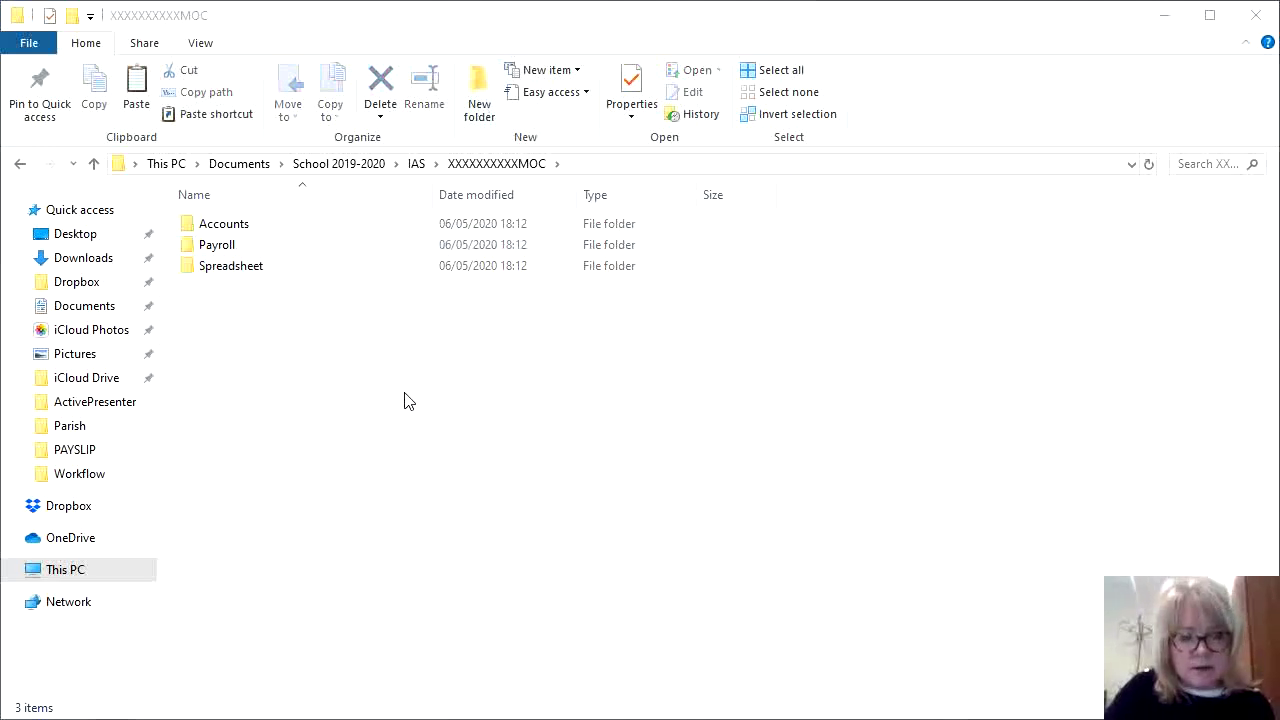